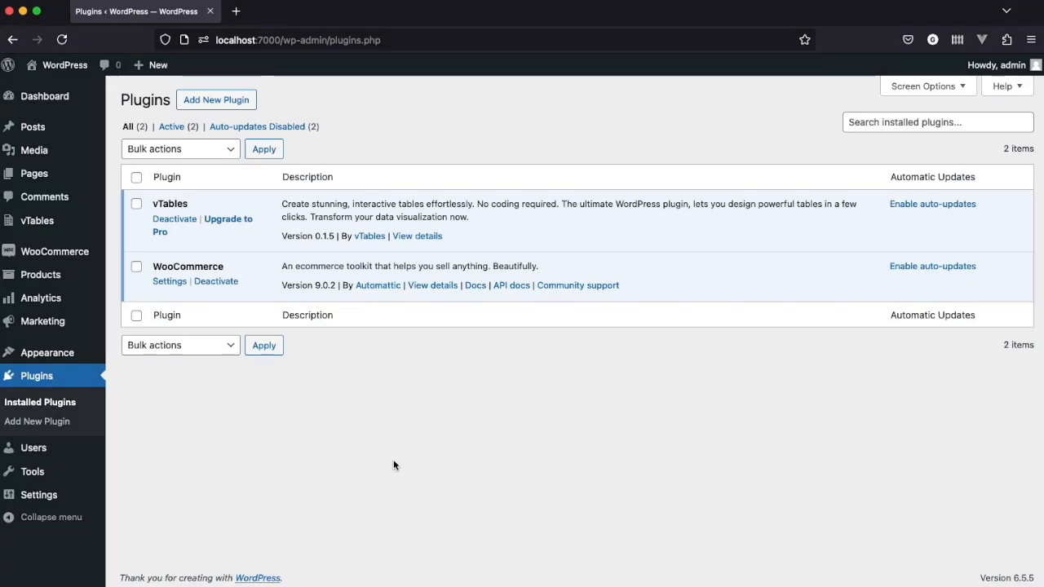
Step: Install the plugin from the uploaded archive vtables.pro_-_latest.zip and activate it
left_click(220, 100)
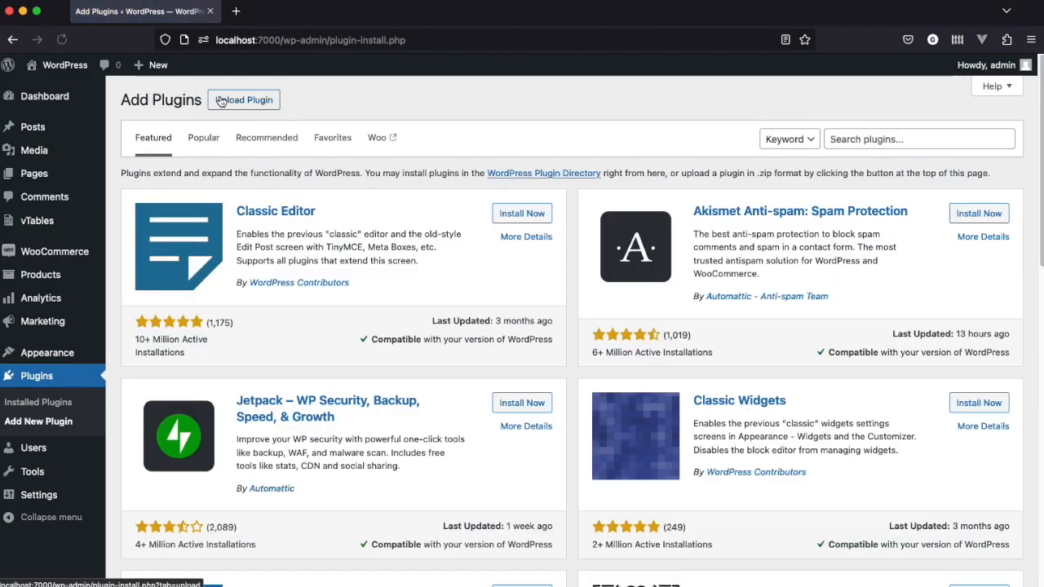
left_click(221, 100)
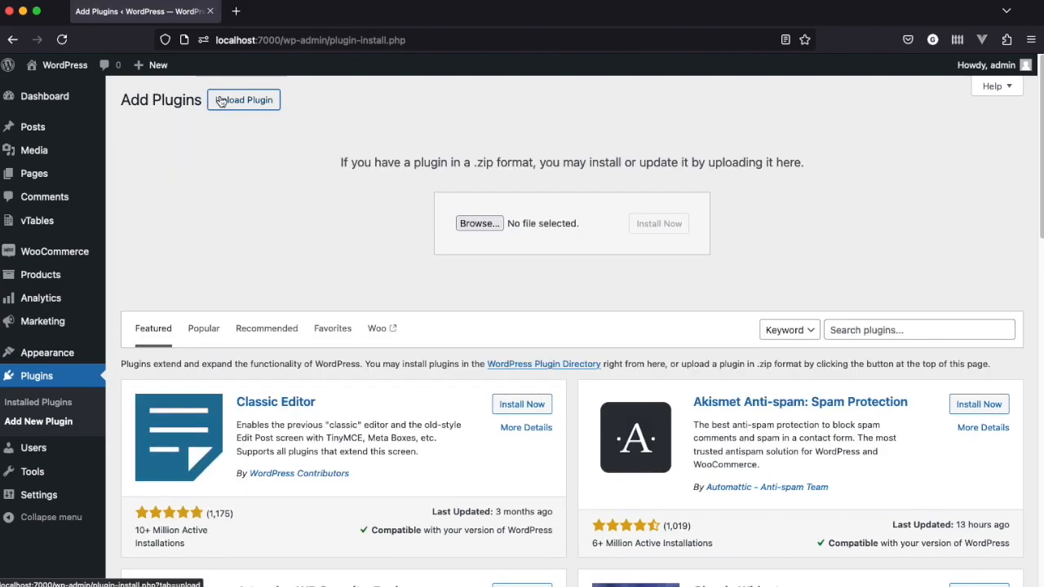
left_click(470, 225)
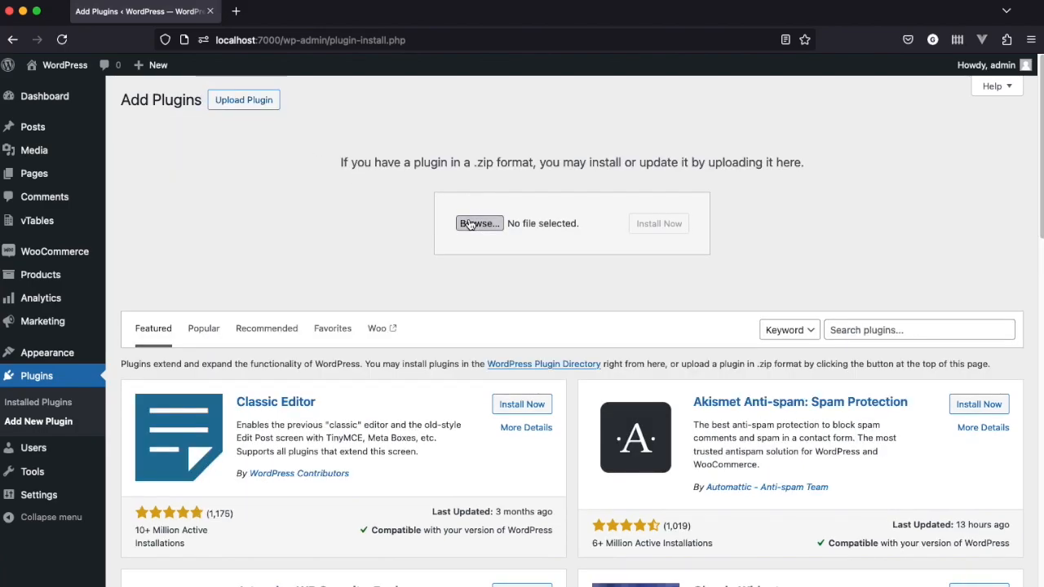
left_click(468, 226)
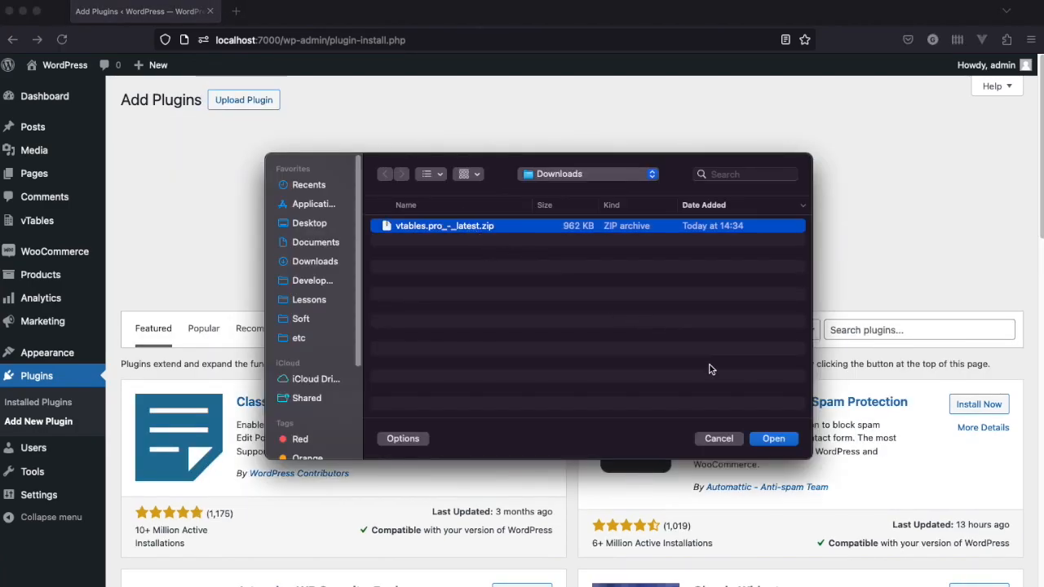
left_click(773, 438)
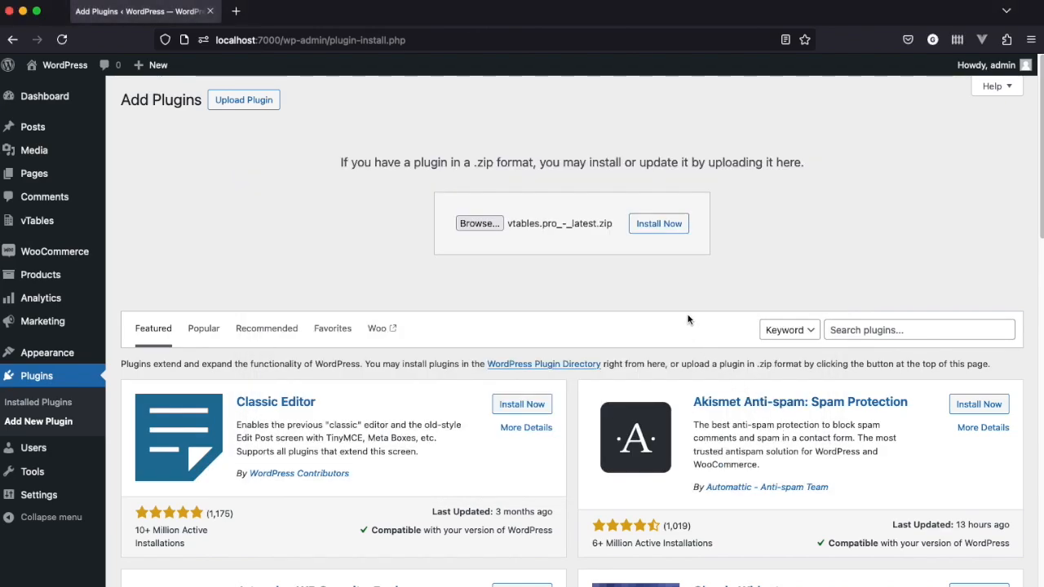
left_click(655, 232)
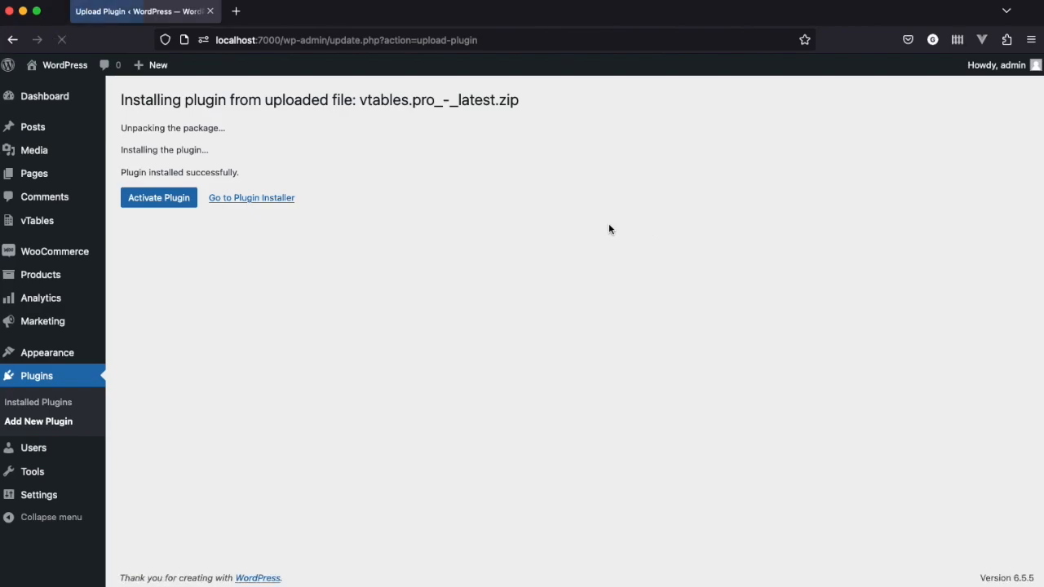
left_click(180, 203)
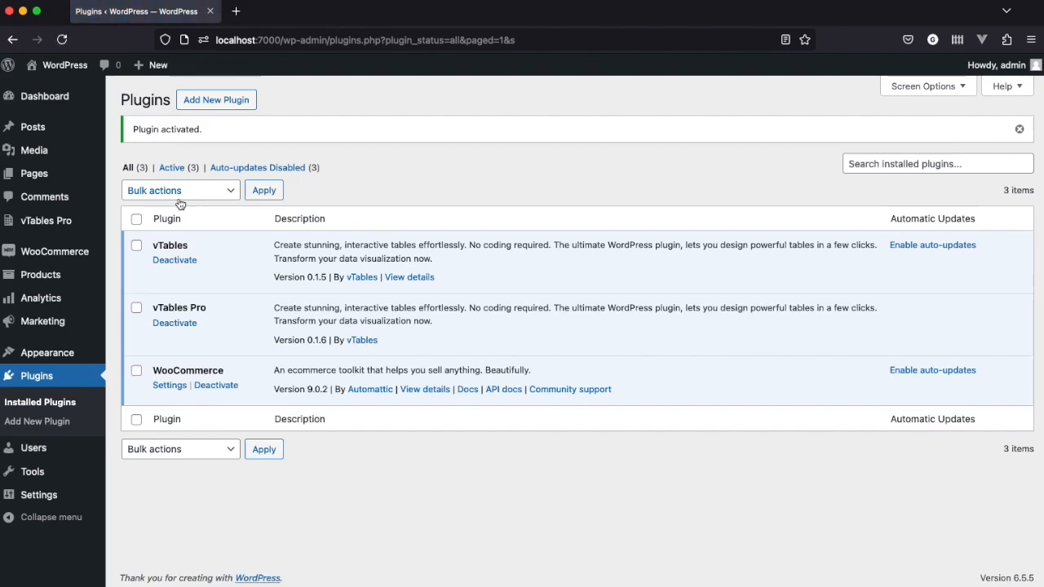
Step: Paste the license key into the vTables Pro license field and activate the license
left_click(51, 221)
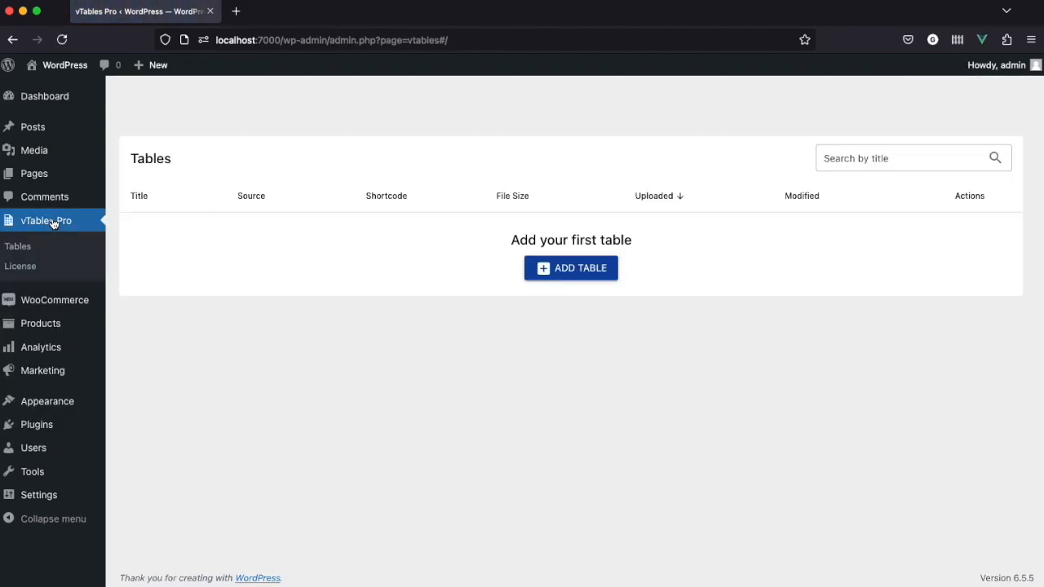
left_click(33, 267)
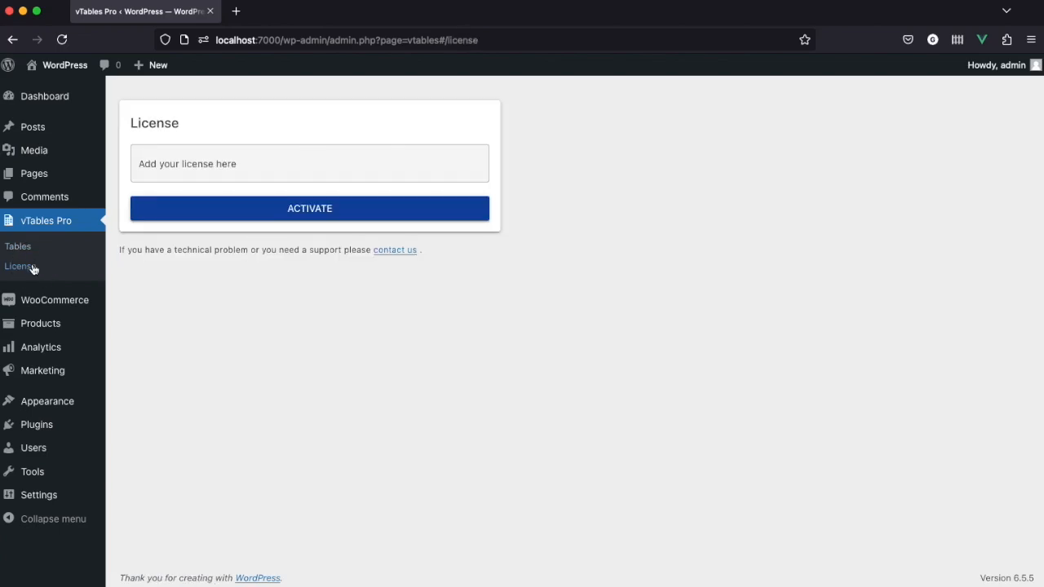
left_click(196, 168)
right_click(205, 164)
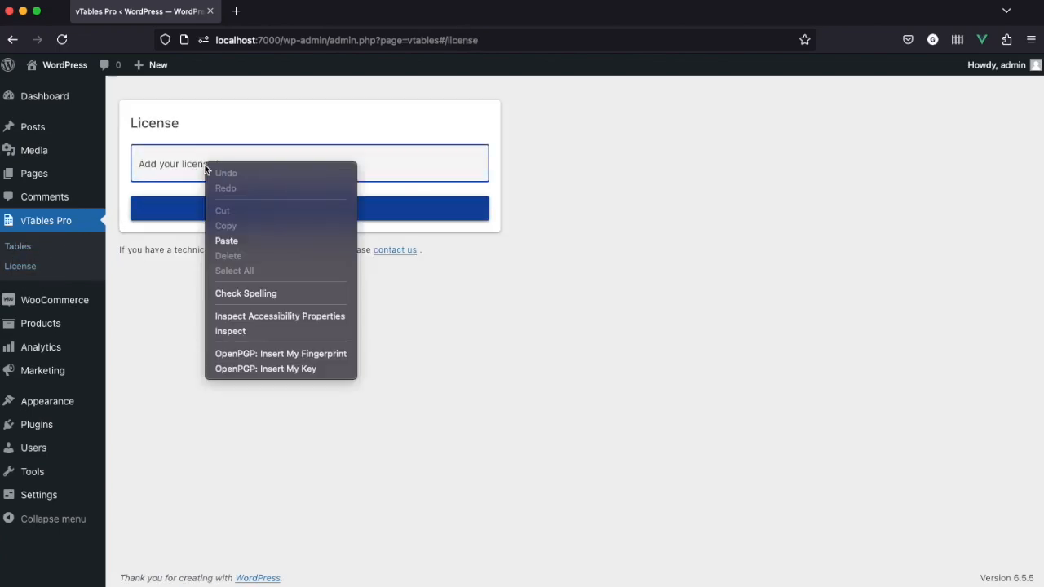
left_click(227, 242)
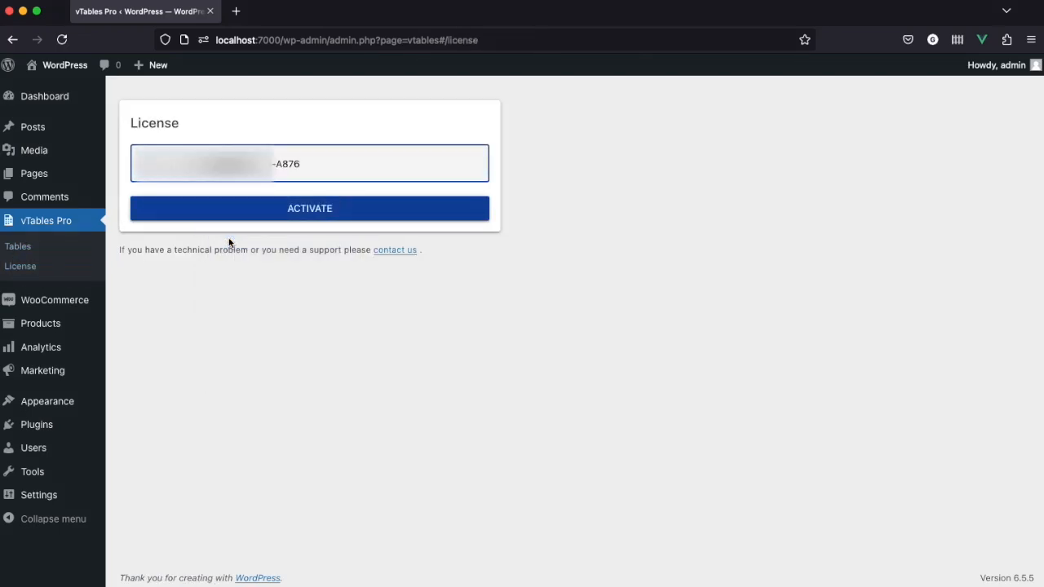
left_click(238, 219)
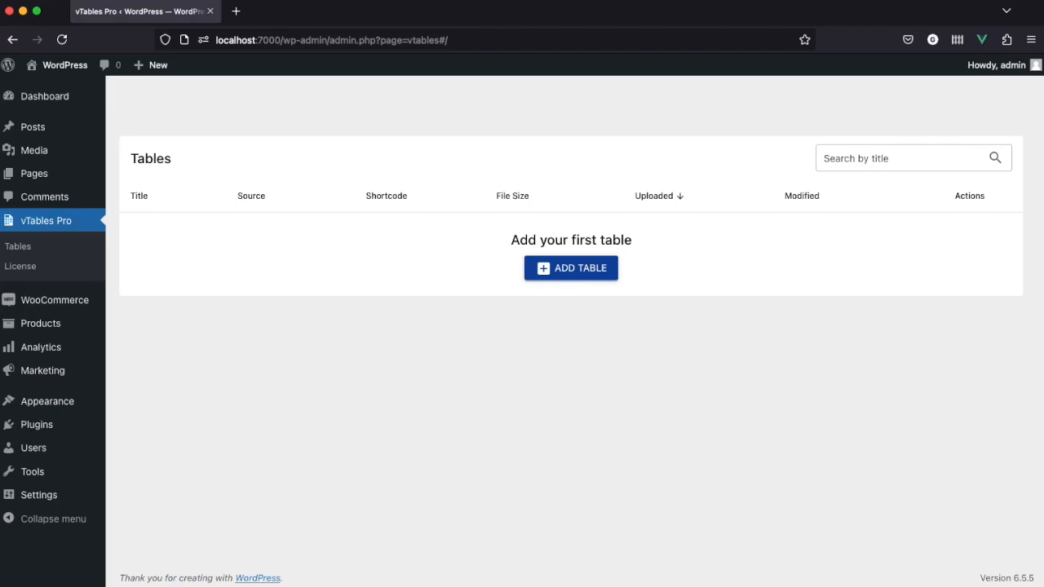
Step: Preview cities.csv and import it as a local file to add a new table
key("space")
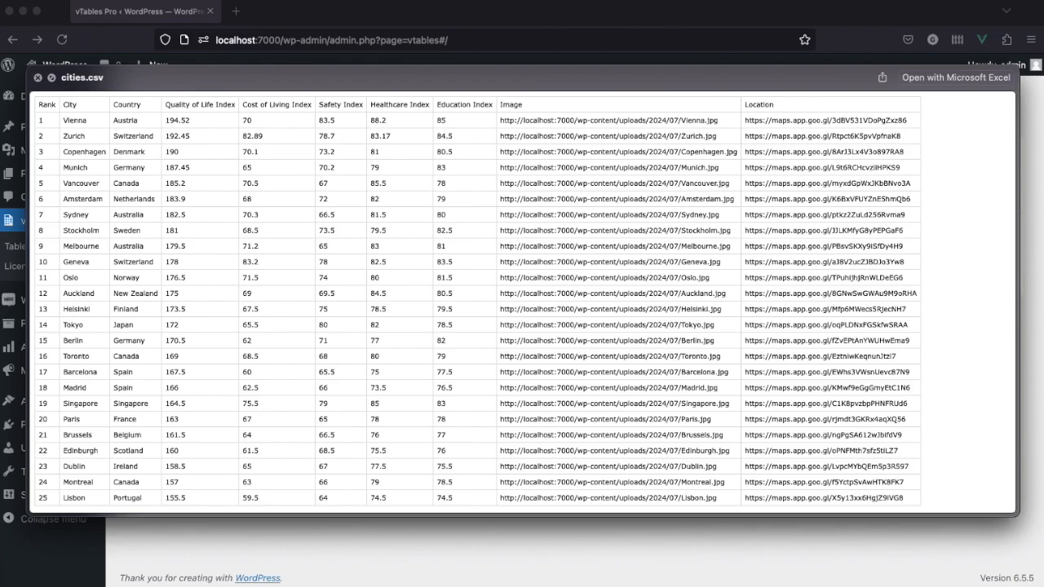
key("space")
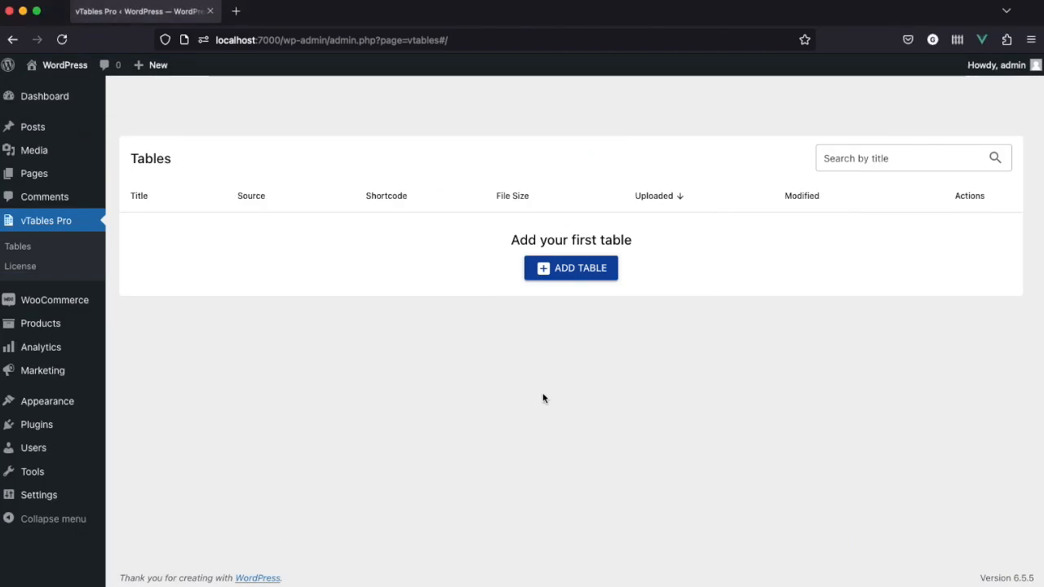
left_click(589, 270)
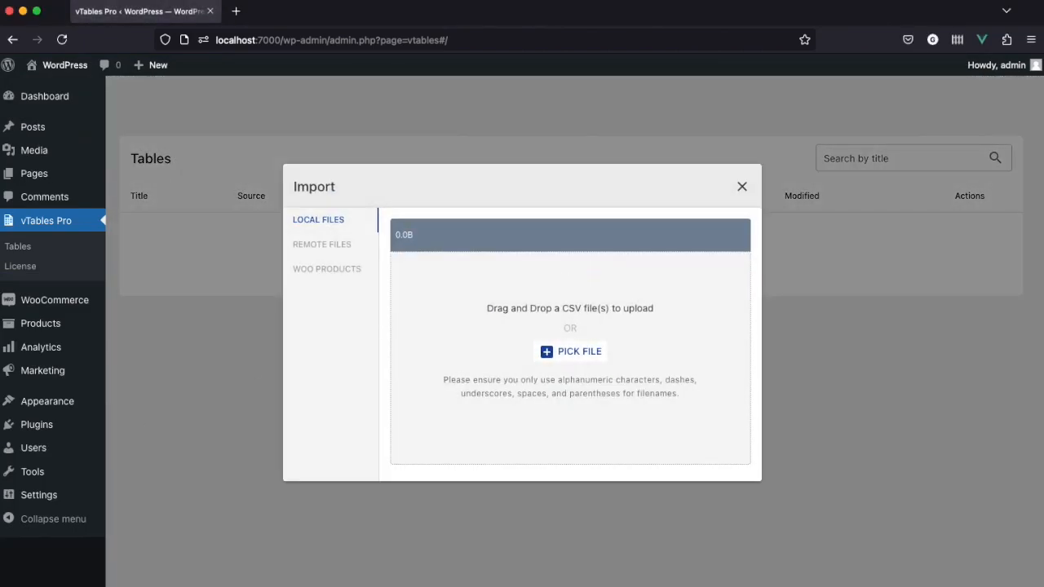
left_click_drag(294, 440, 590, 355)
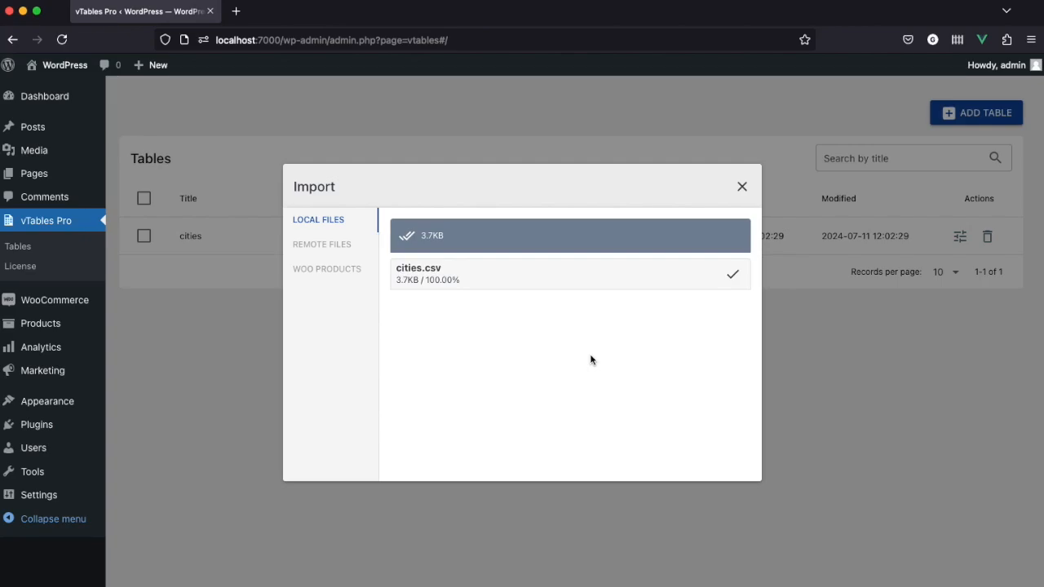
left_click(742, 186)
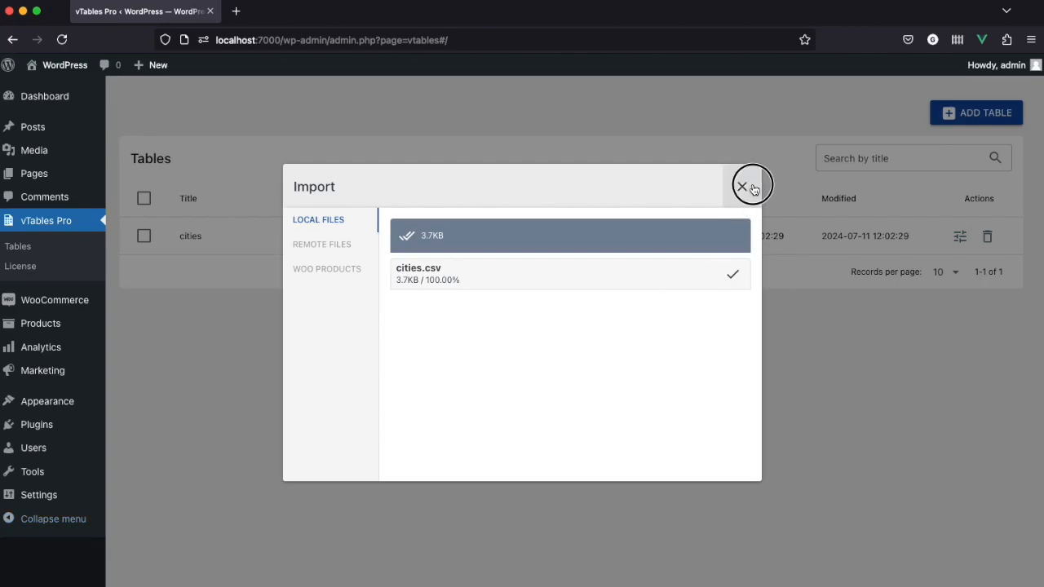
Step: Open the settings of the cities table and hide its Rank column
left_click(293, 235)
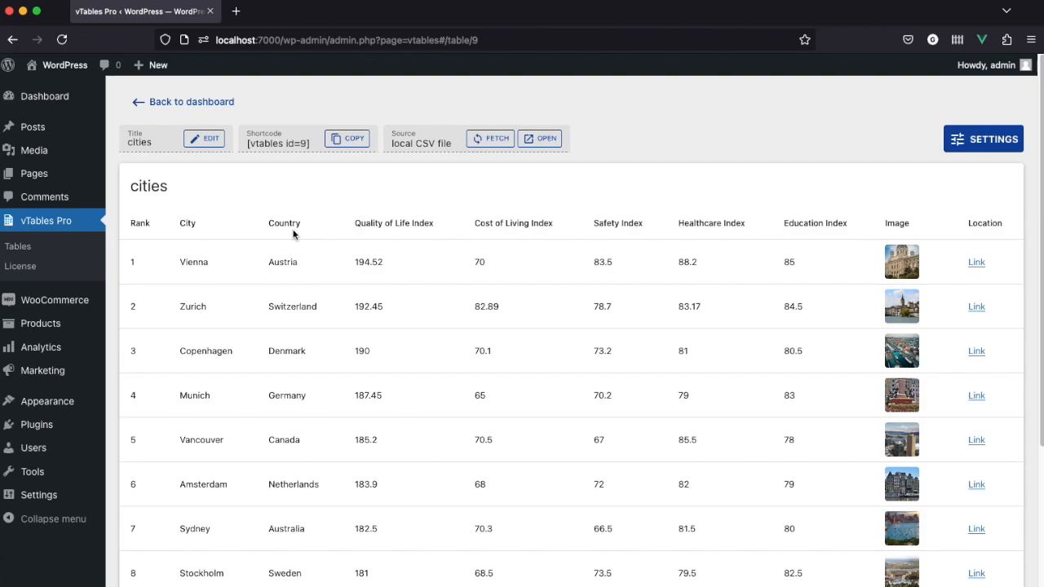
left_click(992, 141)
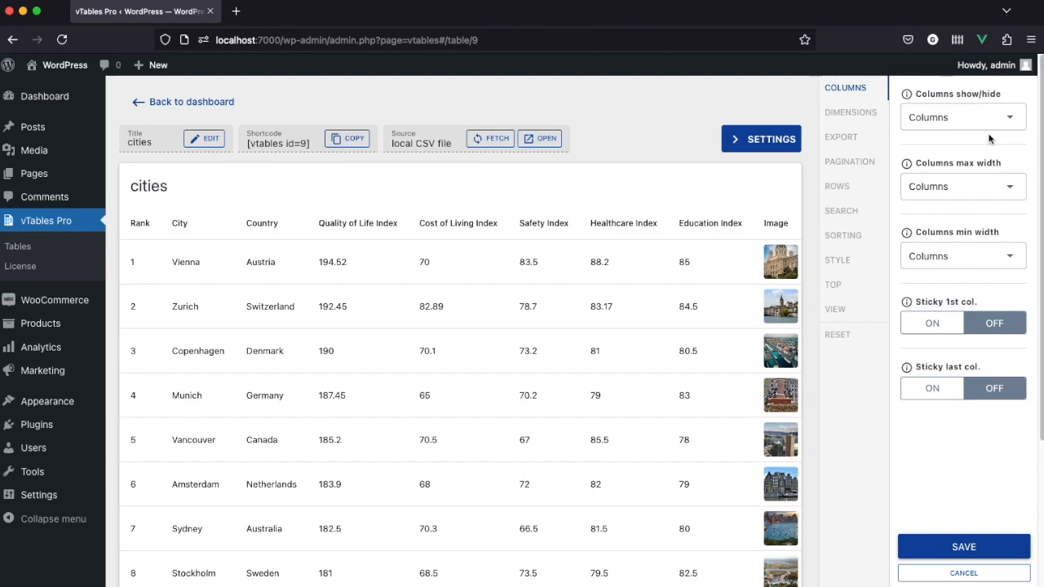
left_click(978, 119)
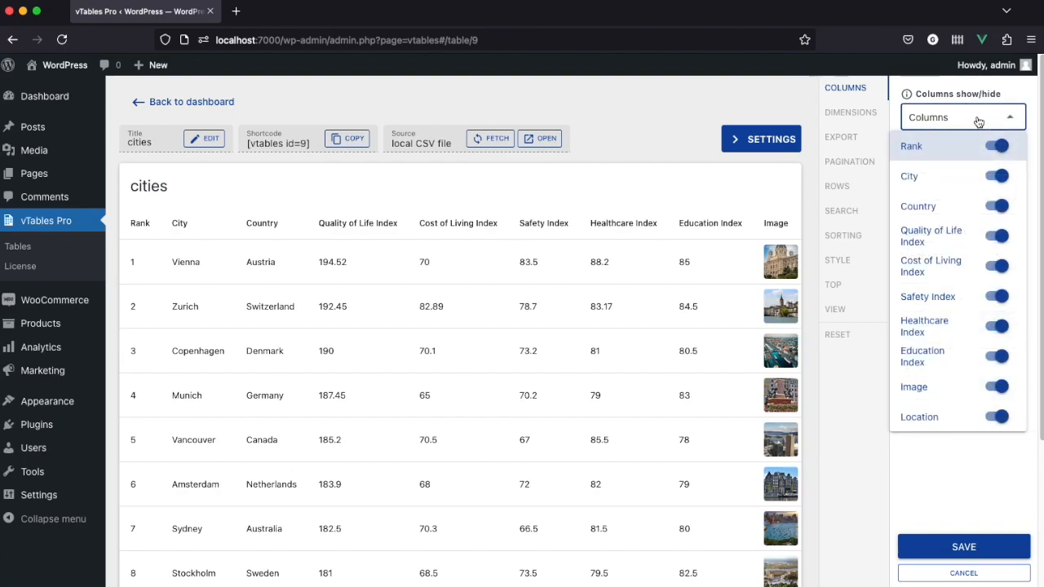
left_click(996, 146)
left_click(996, 176)
left_click(998, 206)
left_click(998, 206)
left_click(998, 177)
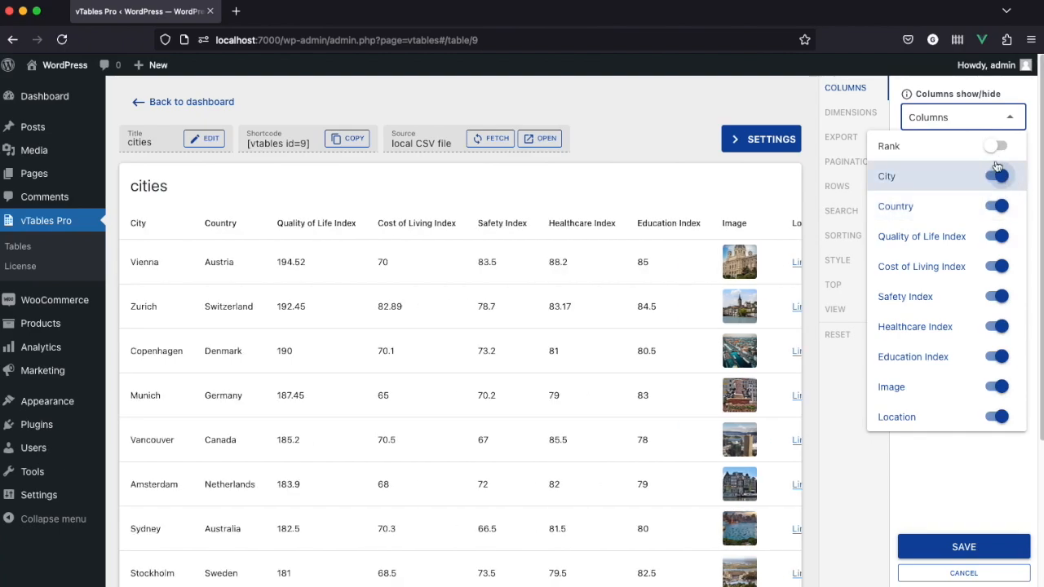
left_click(980, 119)
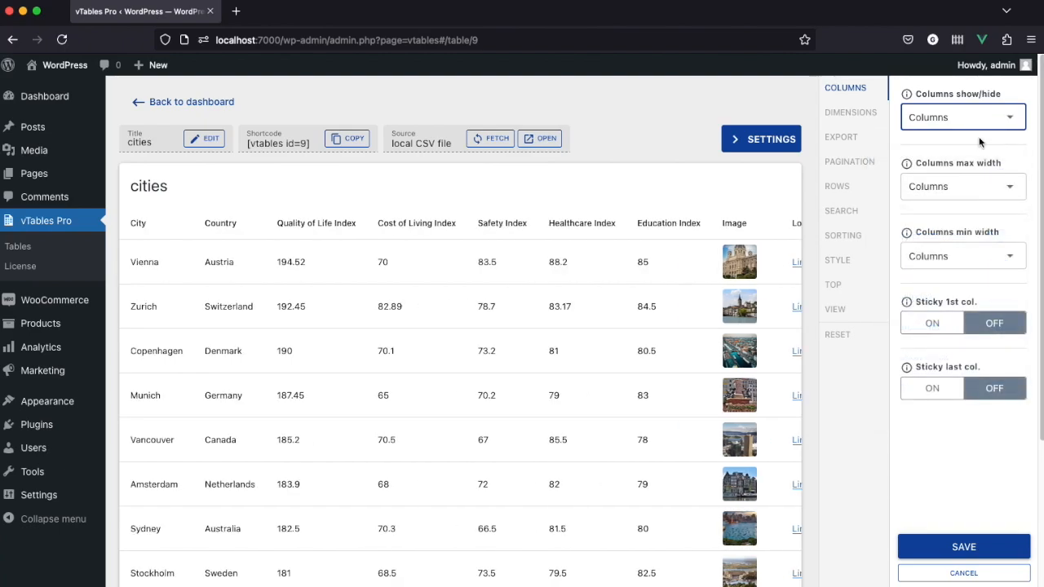
Step: Set the minimum width of the City, Country, Quality of Life, Cost of Living, Safety, Healthcare and Education Index columns to 160 px
left_click(980, 188)
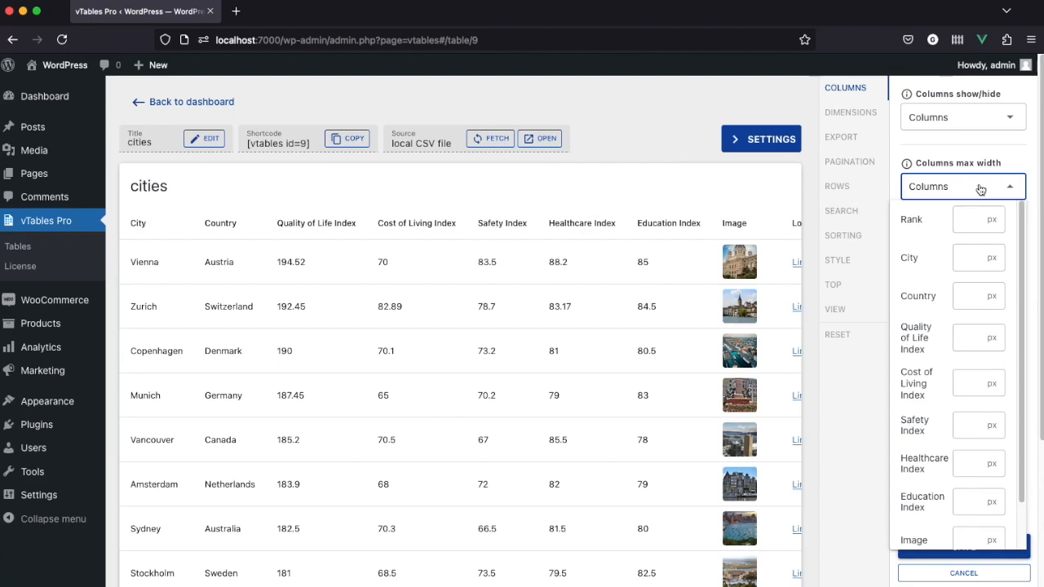
left_click(980, 187)
left_click(971, 259)
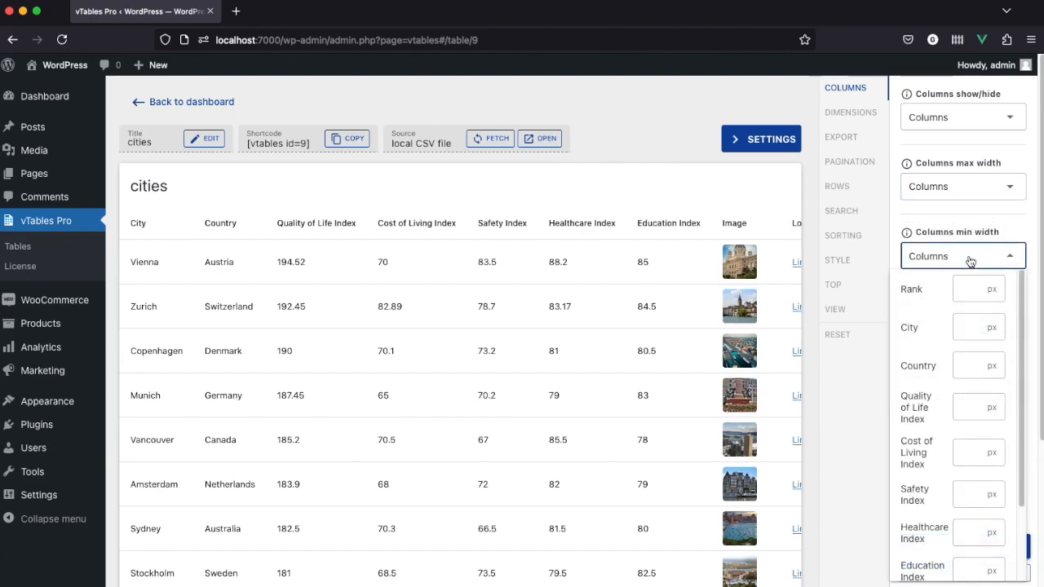
left_click(972, 325)
type("160")
key("Tab")
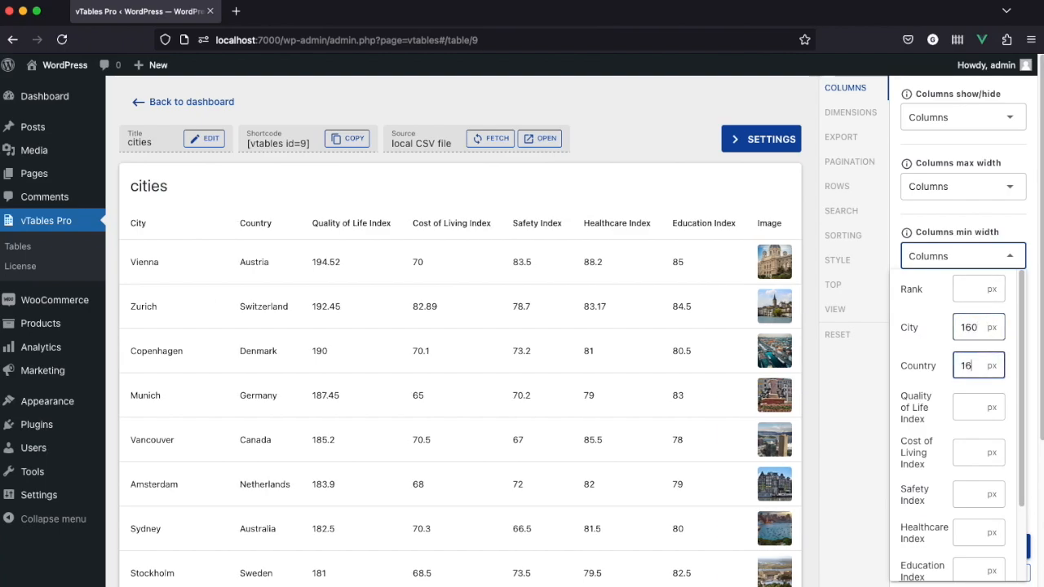
type("160")
key("Tab")
type("160")
key("Tab")
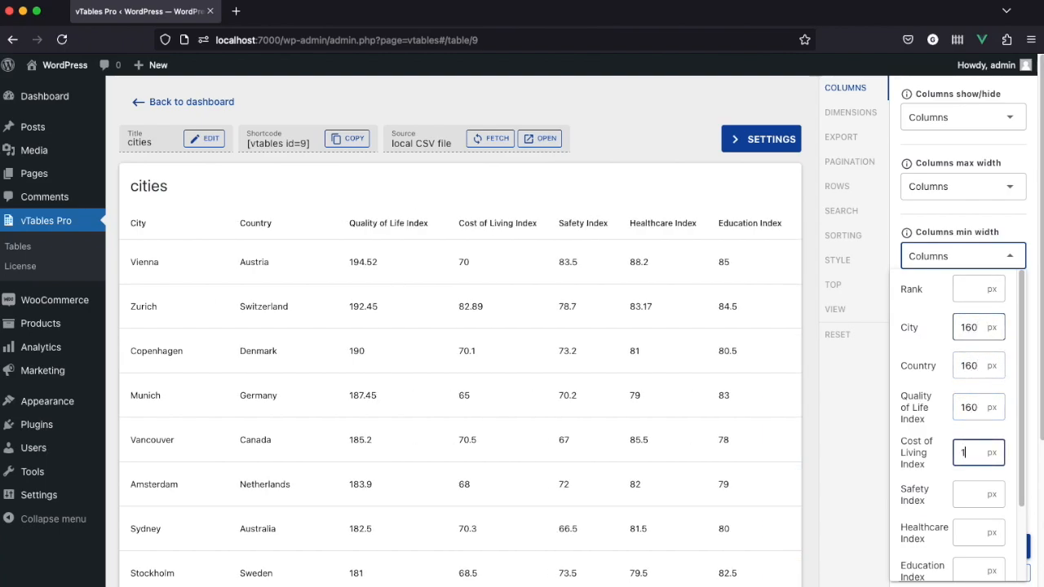
type("160")
key("Tab")
type("160")
key("Tab")
type("16")
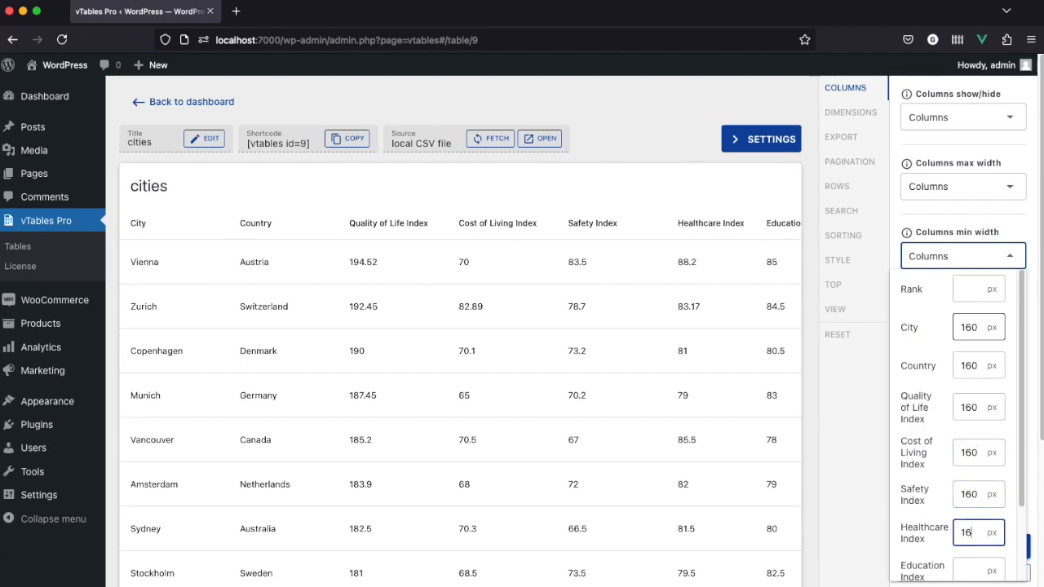
type("0")
key("Tab")
type("160")
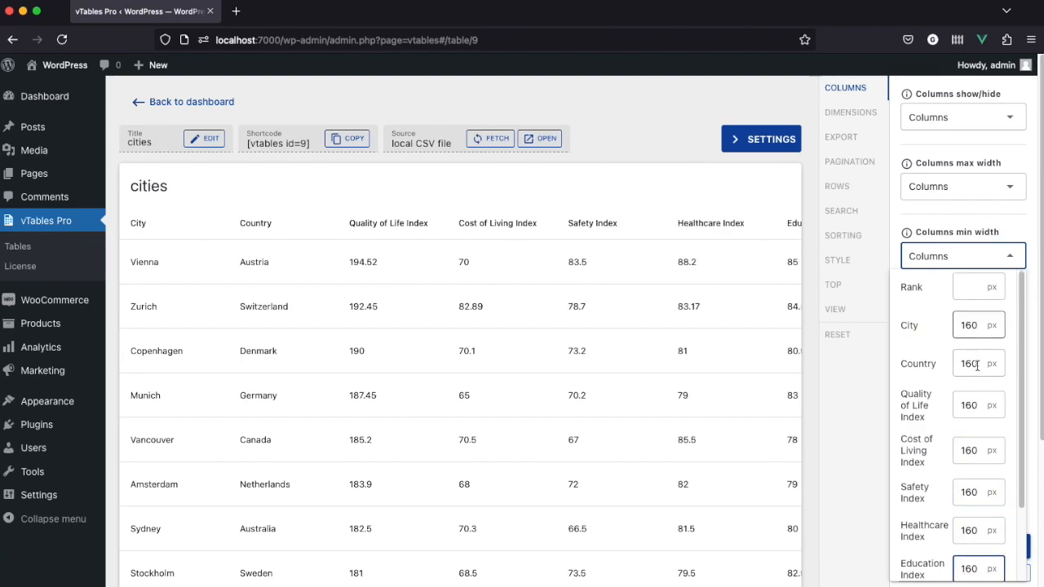
scroll(958, 424, "down", 2)
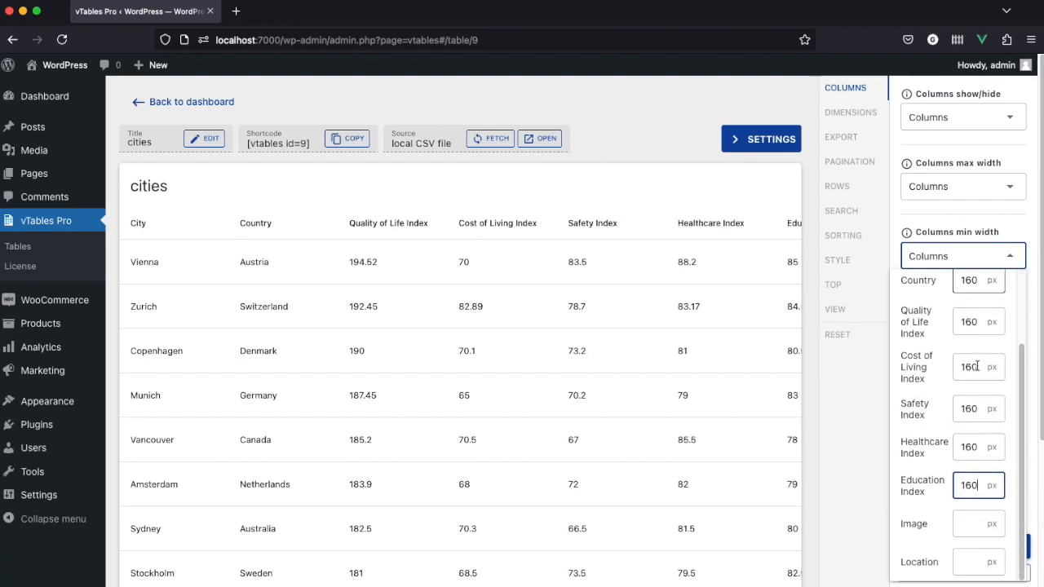
left_click(975, 257)
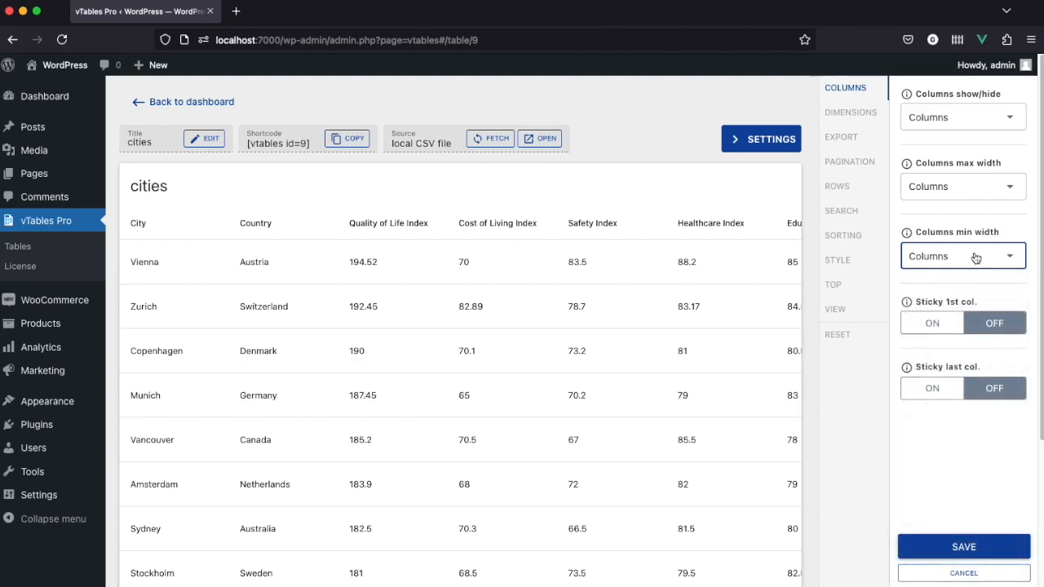
Step: Make the first column of the cities table sticky with a light grey background colour
scroll(804, 302, "down", 2)
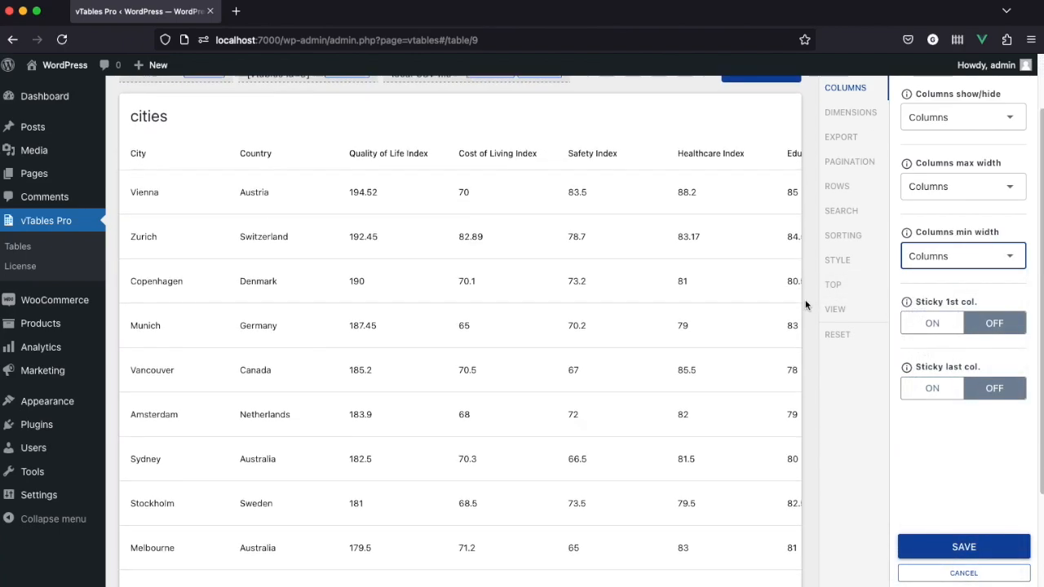
scroll(804, 302, "down", 2)
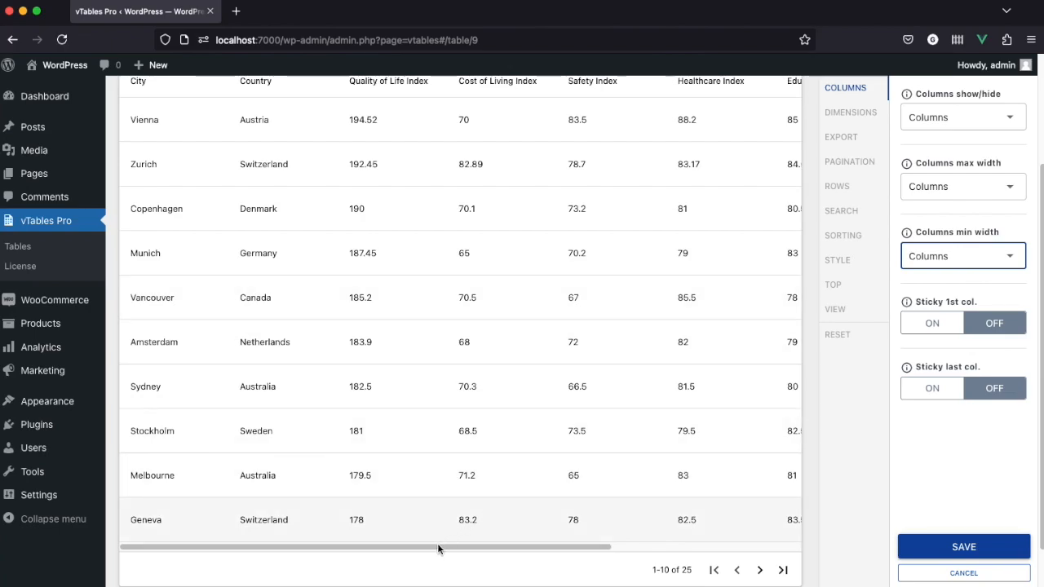
left_click_drag(427, 549, 322, 554)
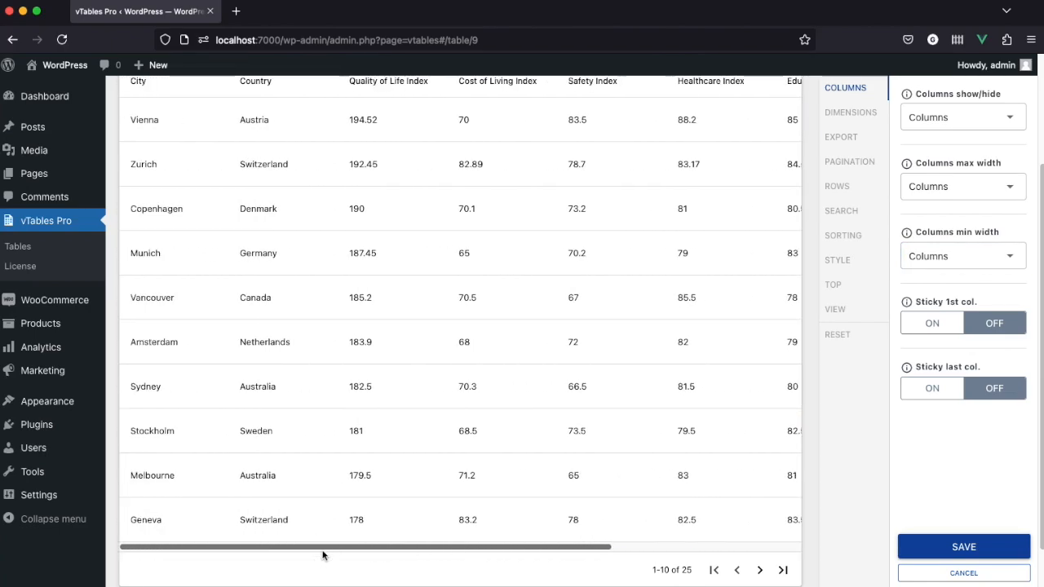
left_click(922, 326)
left_click(942, 447)
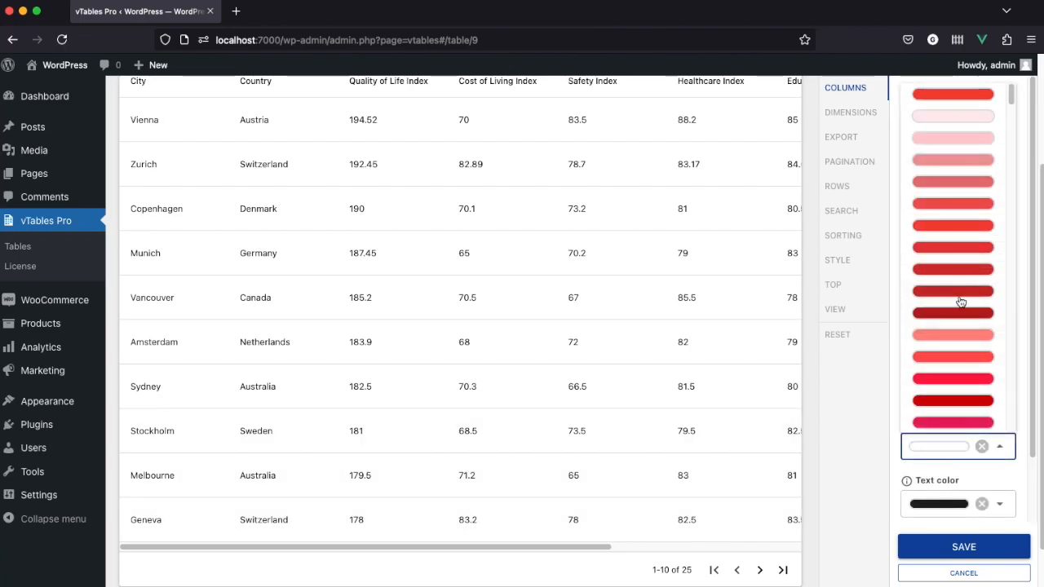
scroll(960, 301, "down", 15)
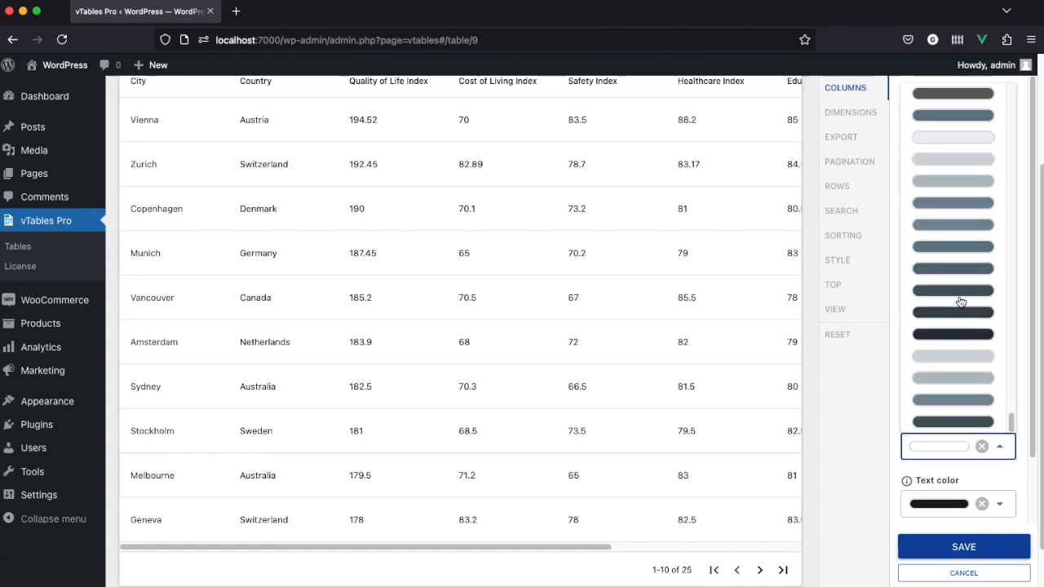
left_click(956, 146)
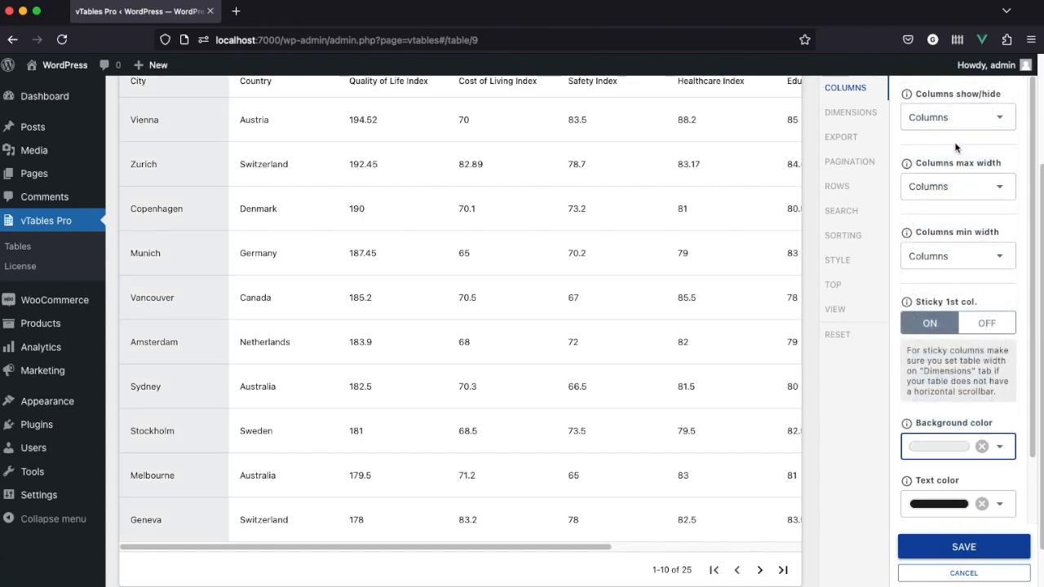
left_click_drag(445, 547, 377, 552)
Step: Try making the last column sticky with a grey-blue background colour, then turn its sticky setting back off
scroll(1002, 408, "down", 2)
left_click(929, 499)
scroll(954, 455, "down", 2)
scroll(953, 455, "down", 2)
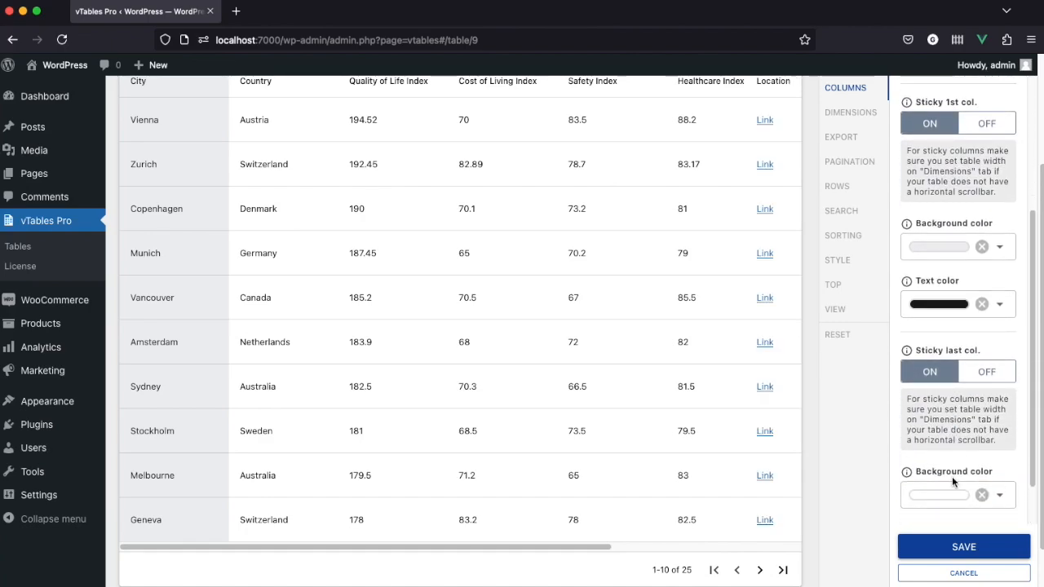
left_click(950, 493)
scroll(972, 357, "down", 3)
scroll(972, 358, "up", 5)
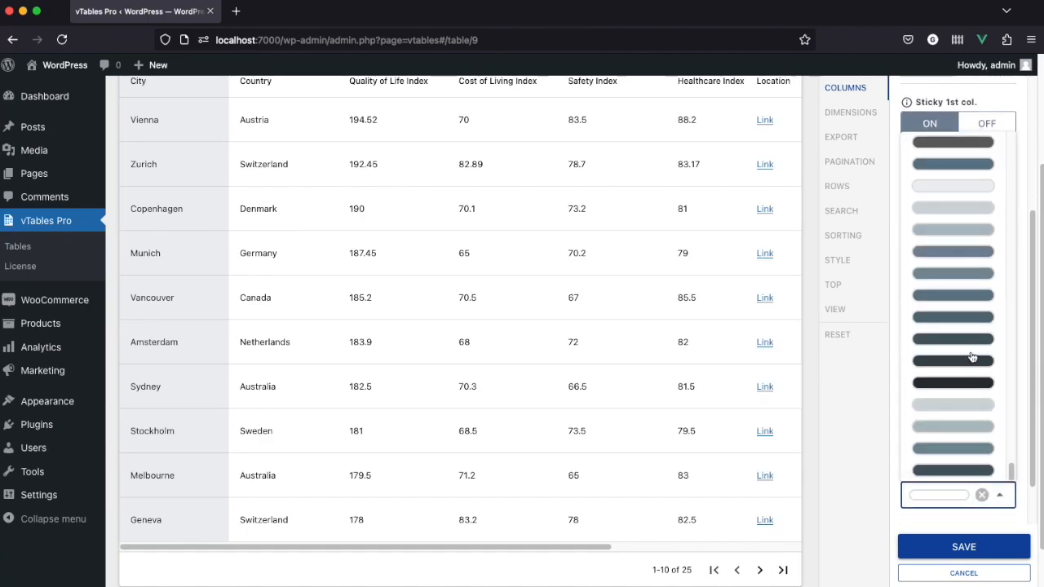
left_click(956, 200)
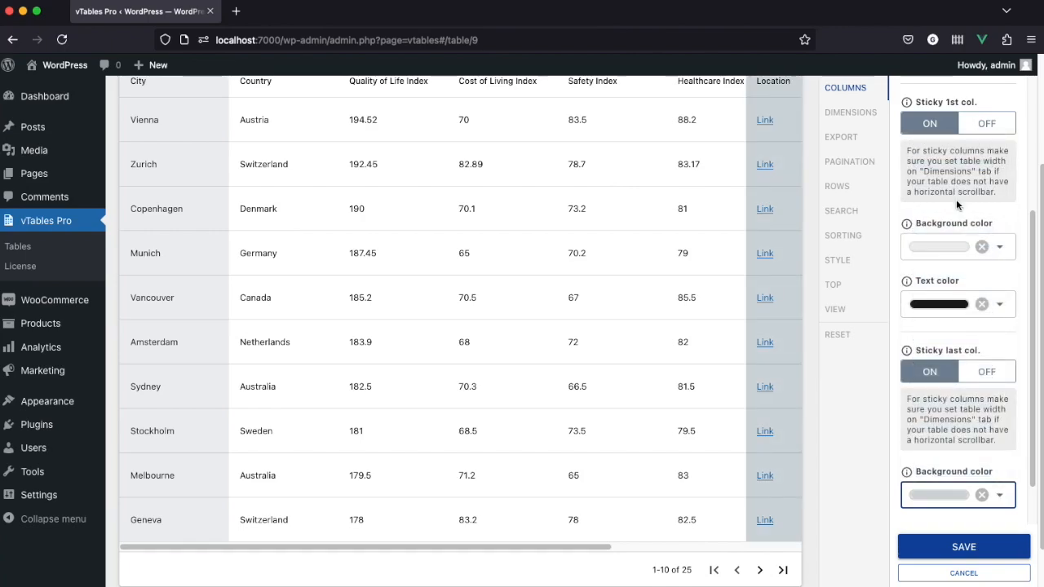
left_click_drag(563, 547, 514, 546)
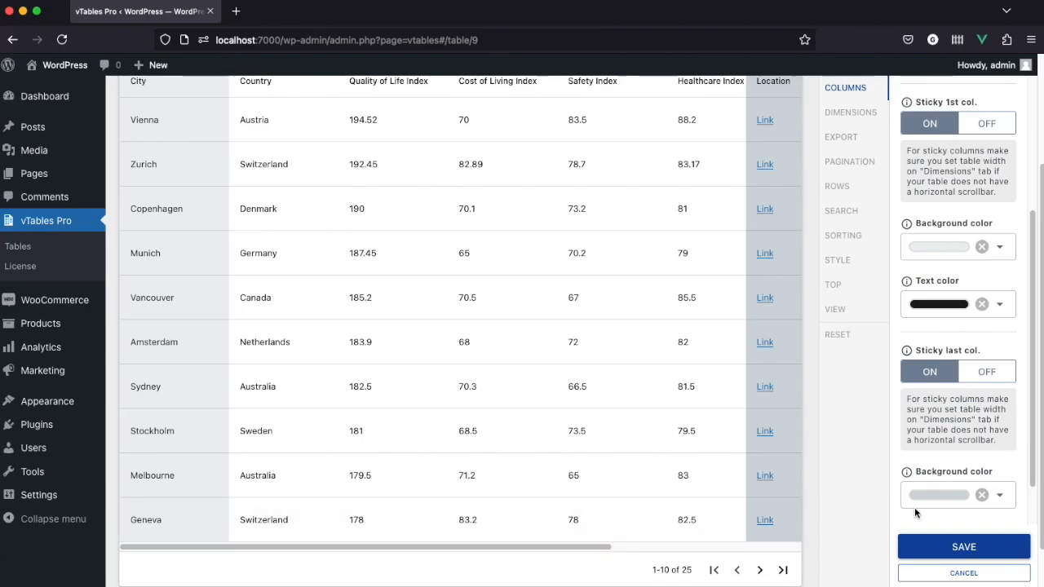
left_click(1001, 376)
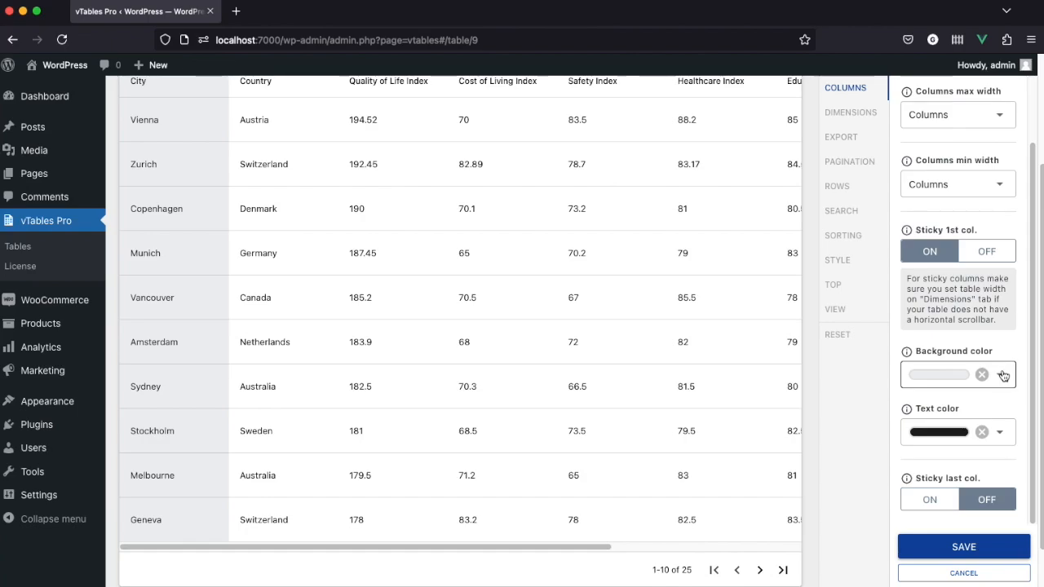
Step: Save the column settings of the cities table
left_click(973, 547)
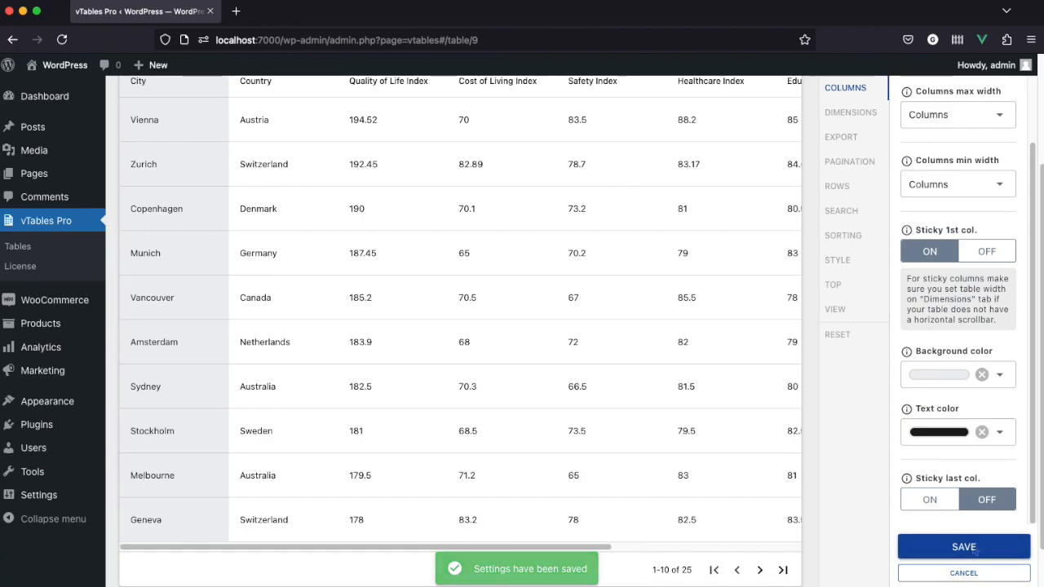
Step: Try a table height of 200 px and a table width of 400 px, clearing each value after testing
left_click(829, 114)
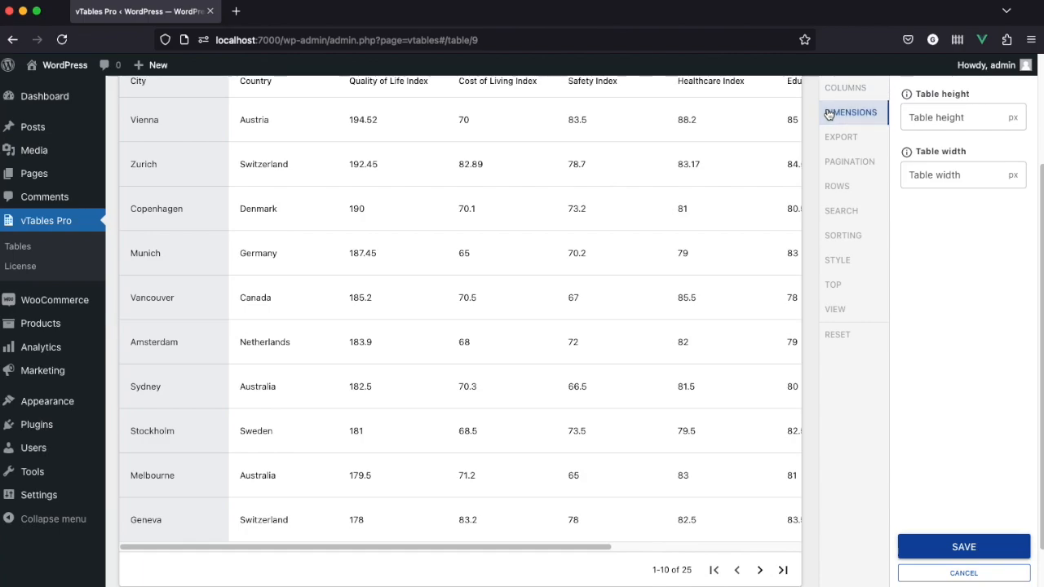
left_click(923, 114)
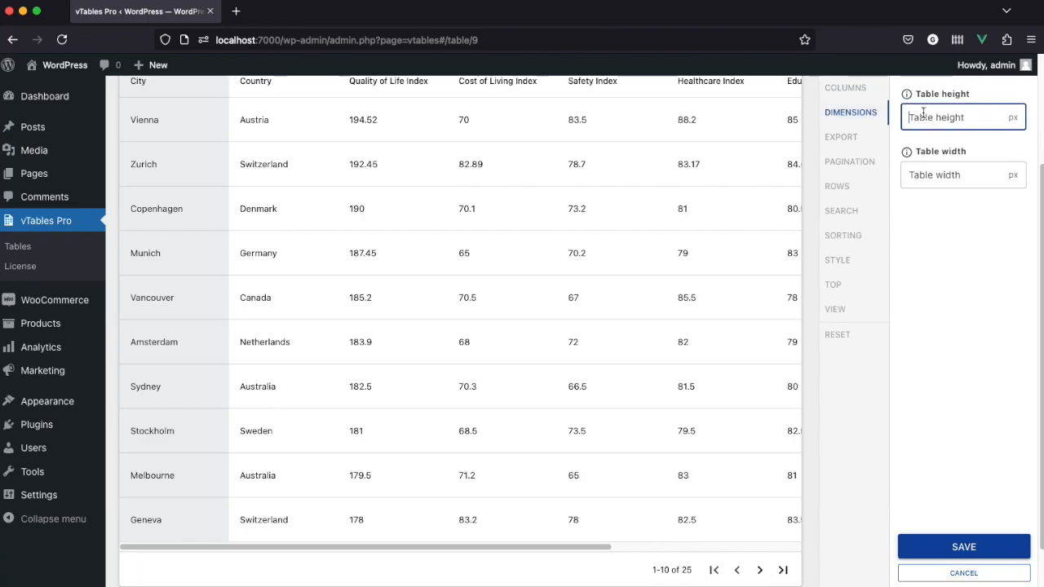
type("200")
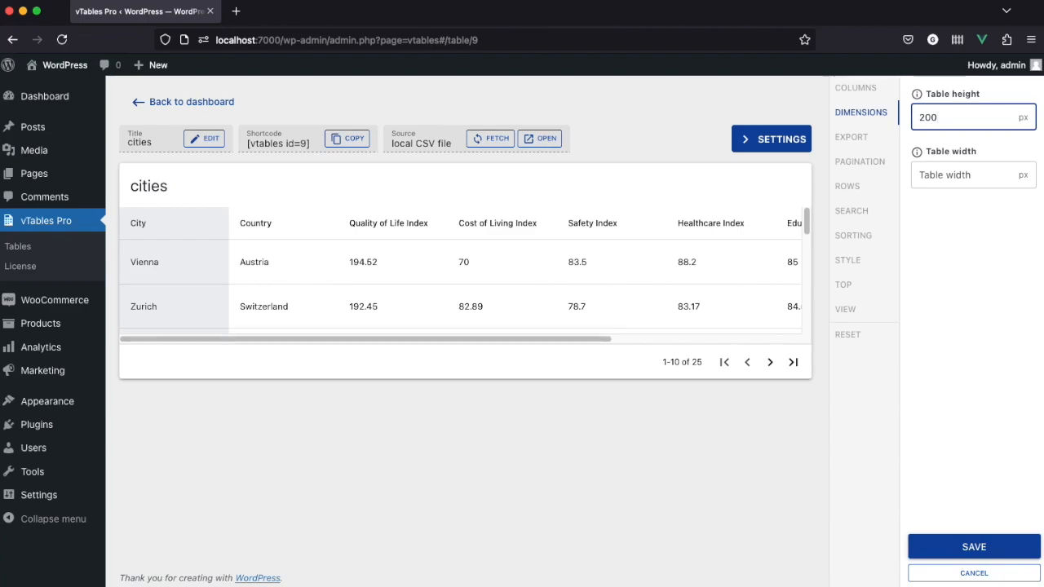
key("super+a")
key("BackSpace")
key("Tab")
type("400")
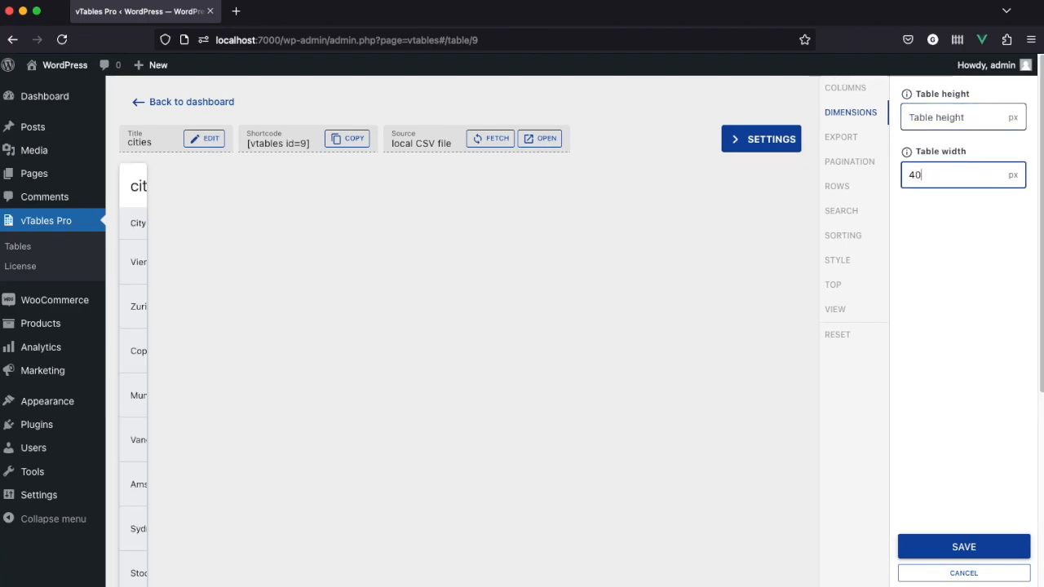
key("super+a")
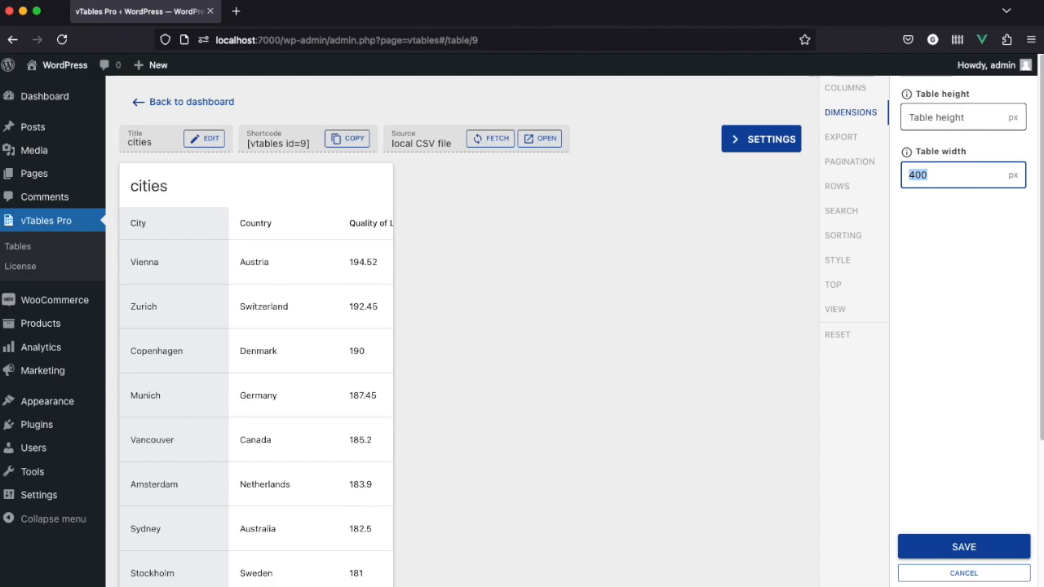
key("BackSpace")
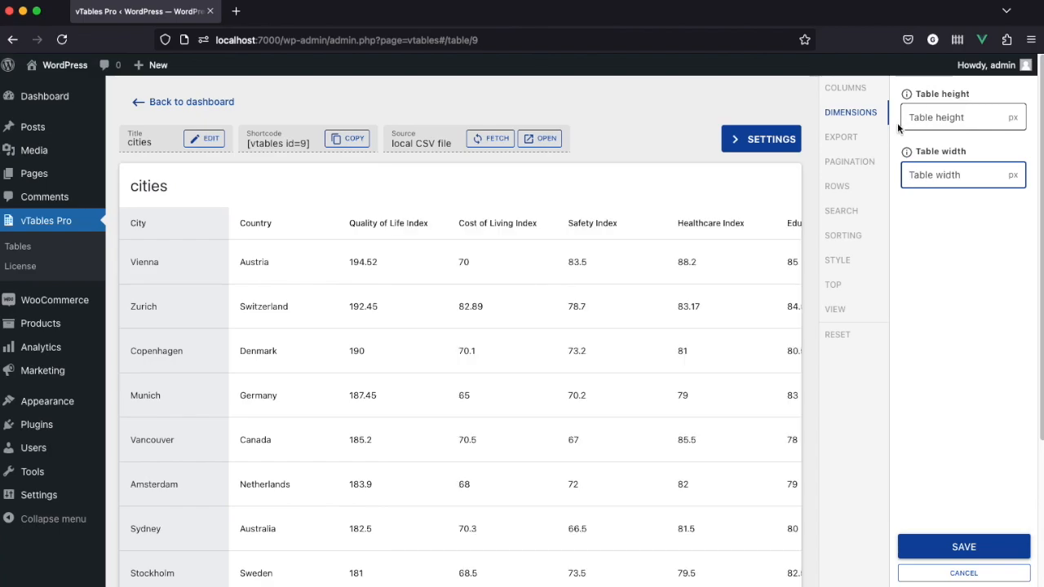
Step: Export the cities table as JSON, save it as cities in the Downloads folder, and preview the downloaded file
left_click(844, 137)
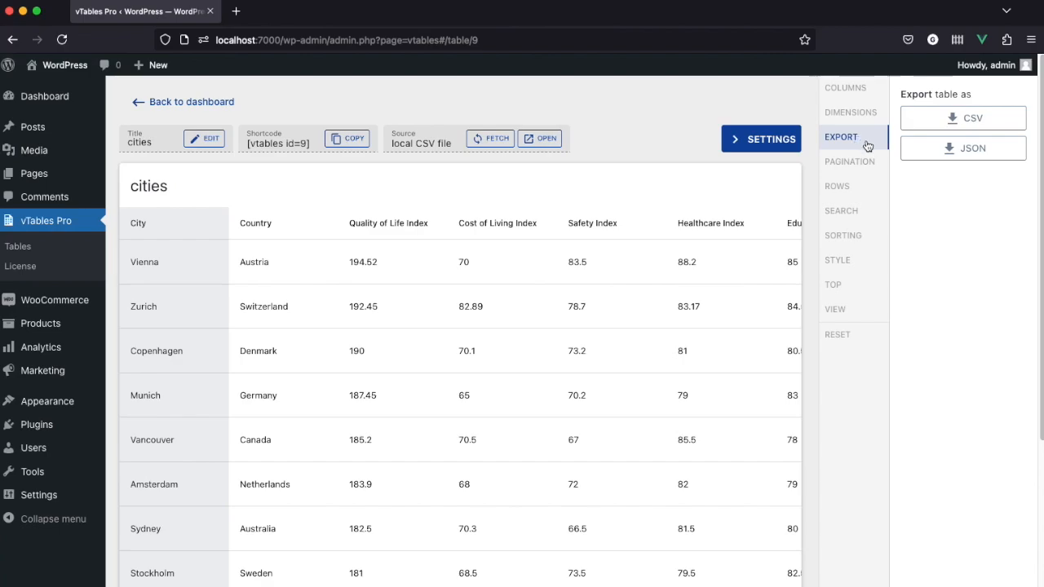
left_click(974, 150)
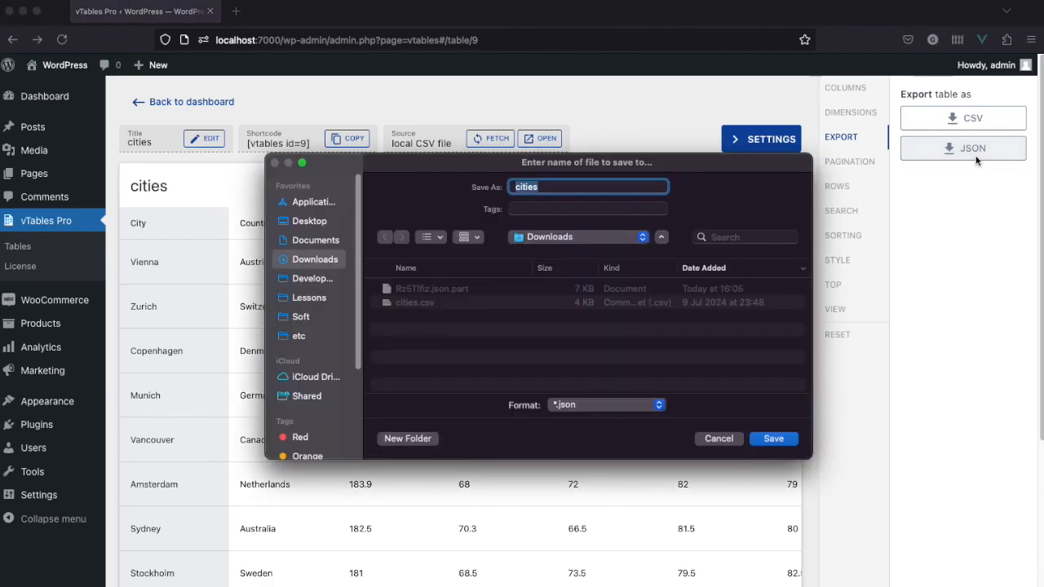
left_click(774, 438)
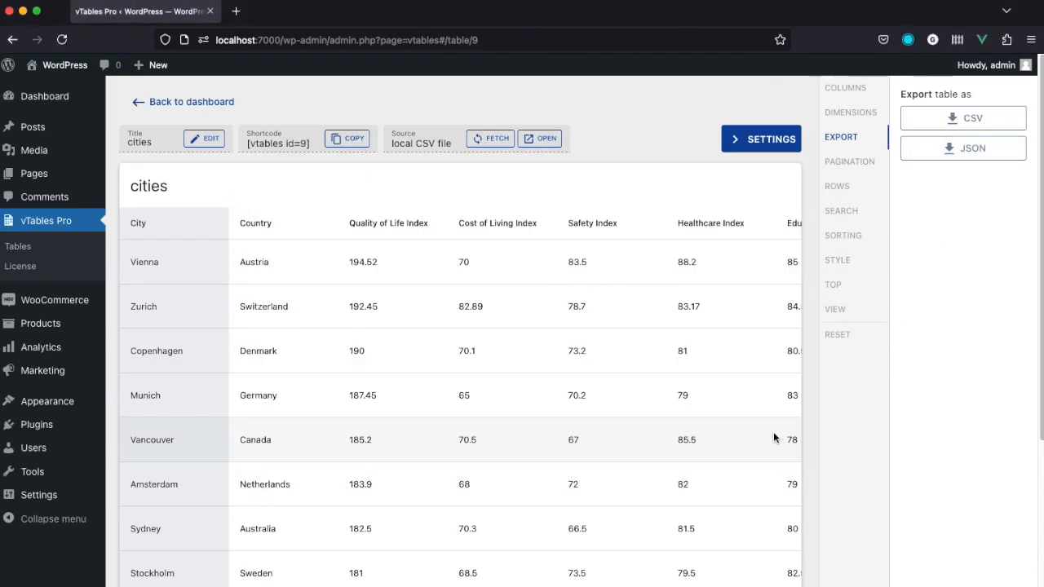
left_click(701, 586)
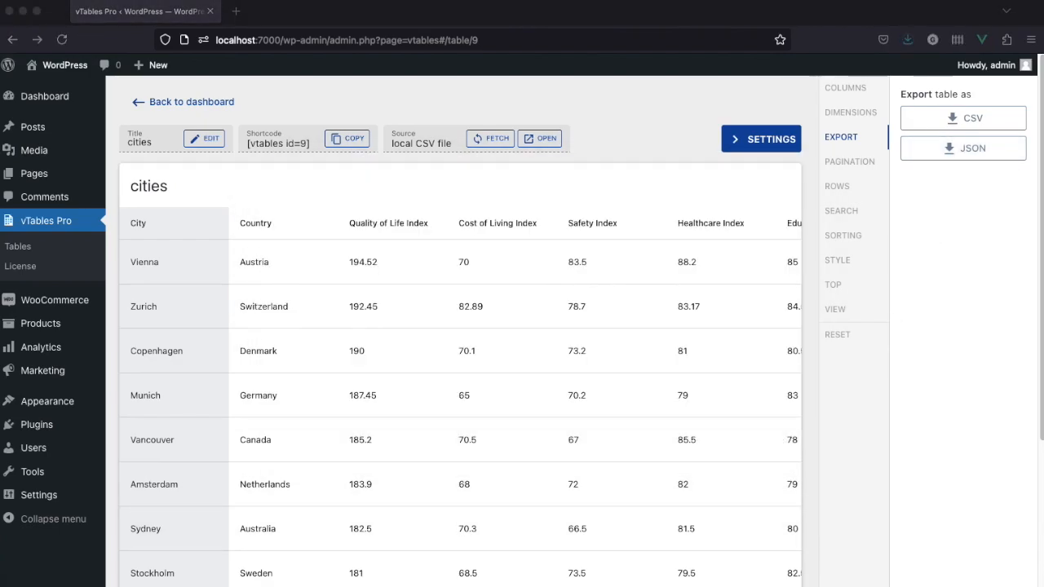
key("space")
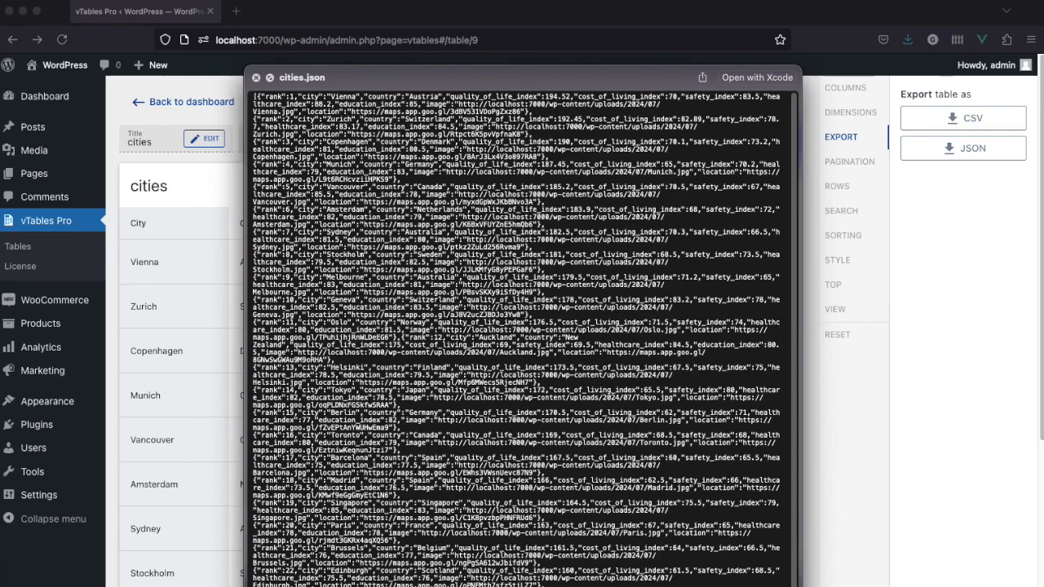
left_click(981, 322)
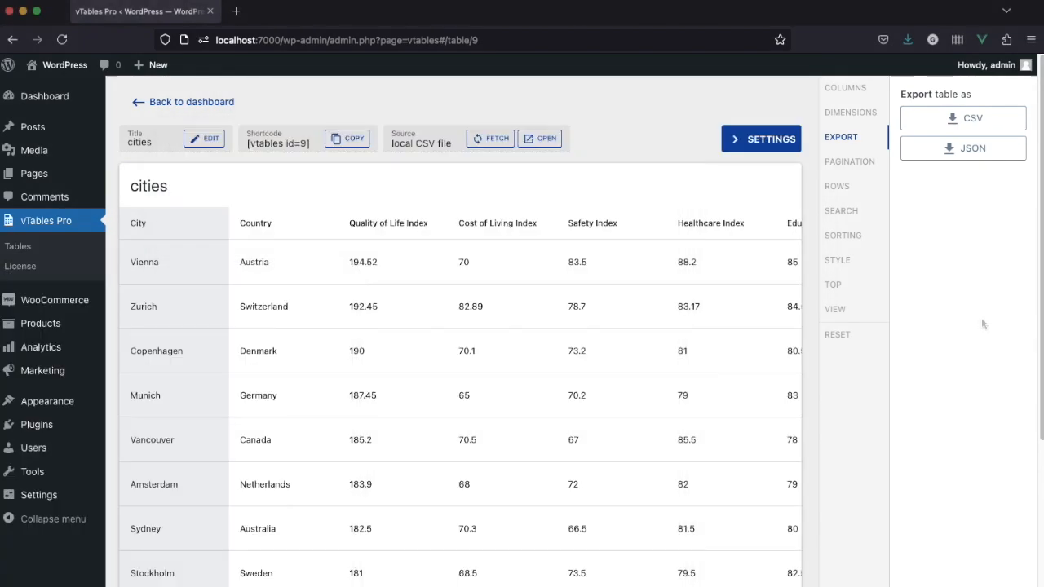
Step: Try hiding the table's pagination and show it again
left_click(859, 165)
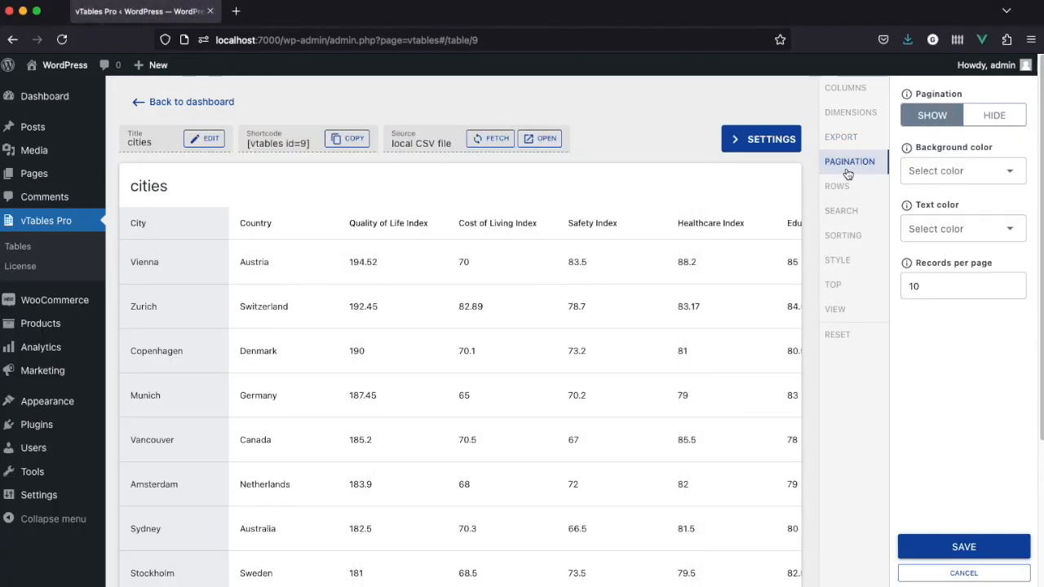
scroll(788, 199, "down", 5)
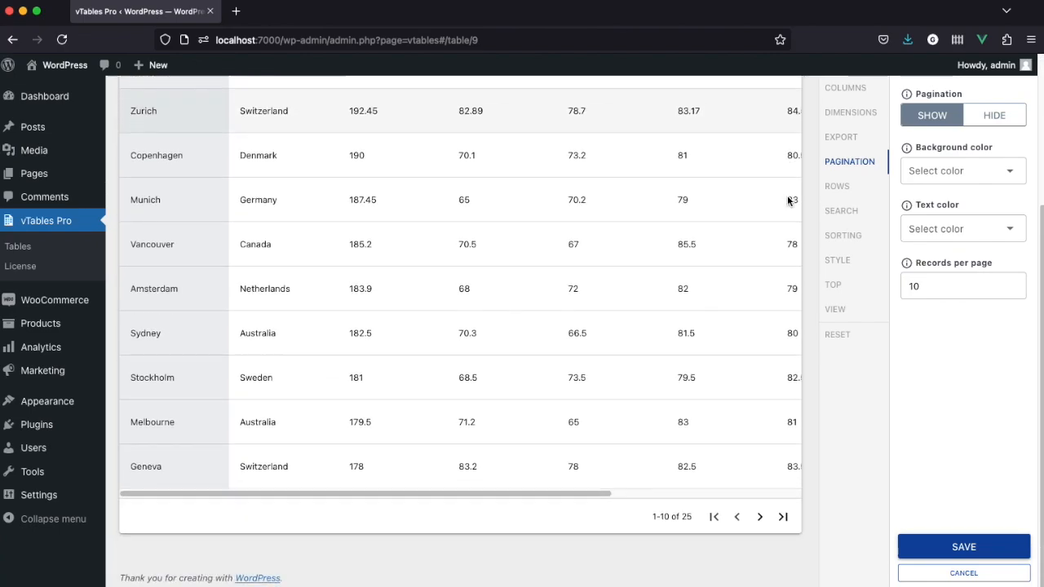
left_click(1014, 115)
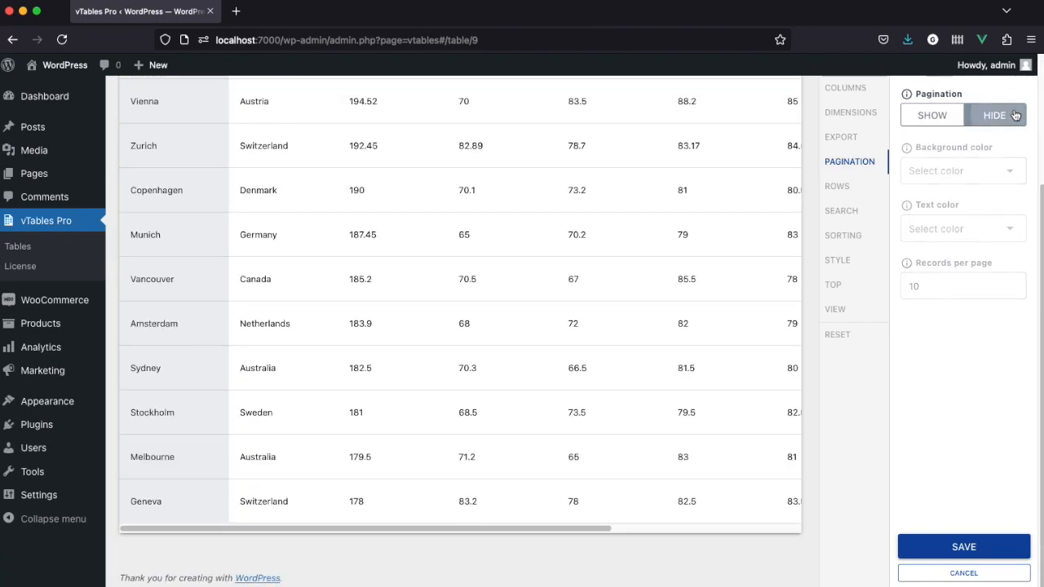
left_click(942, 119)
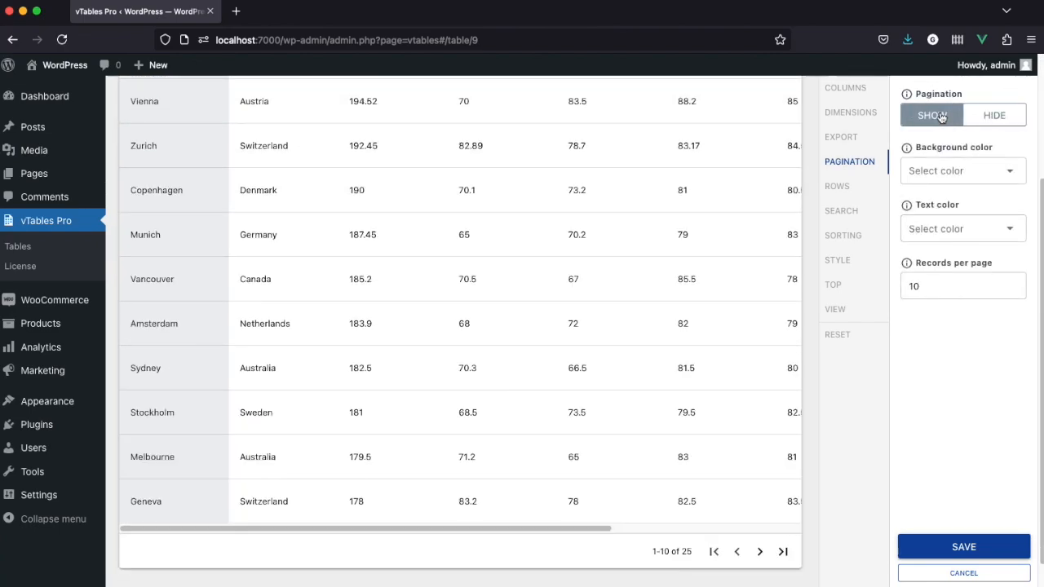
Step: Try a purple background and a near-white text colour for the pagination, then clear both colours
left_click(961, 172)
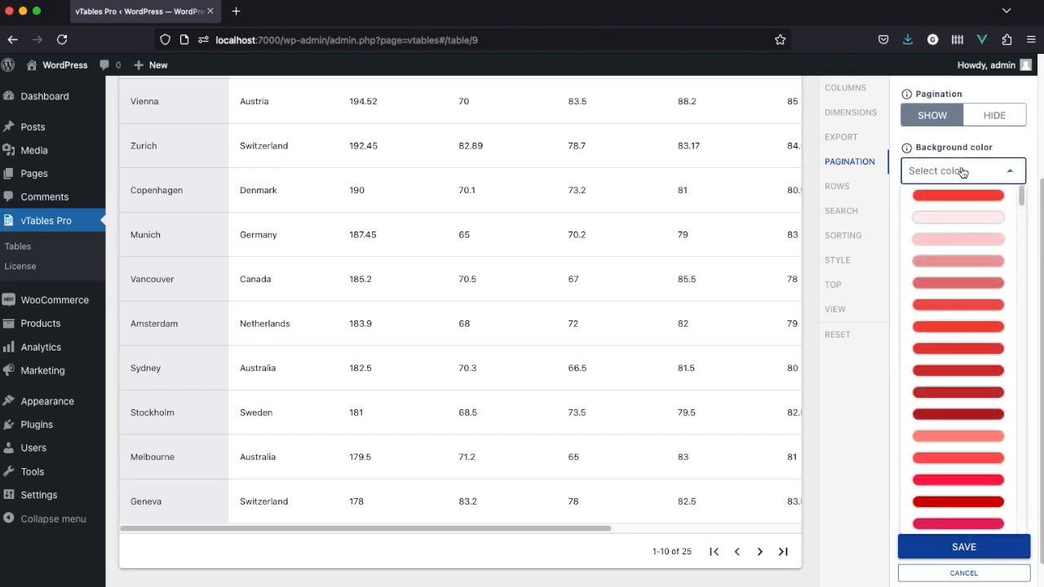
scroll(970, 216, "down", 5)
left_click(972, 220)
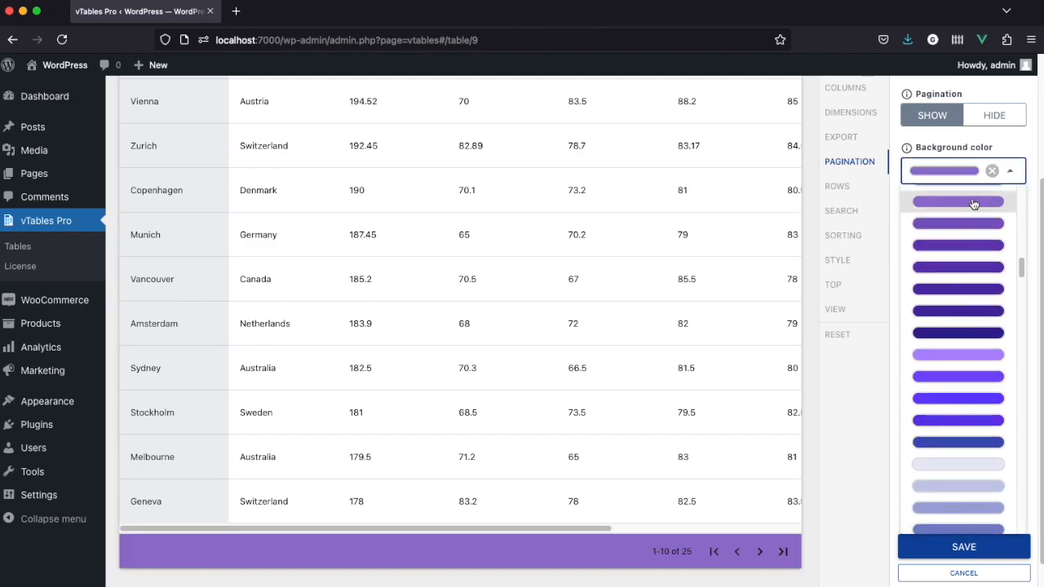
left_click(970, 231)
scroll(972, 287, "down", 10)
scroll(973, 286, "down", 2)
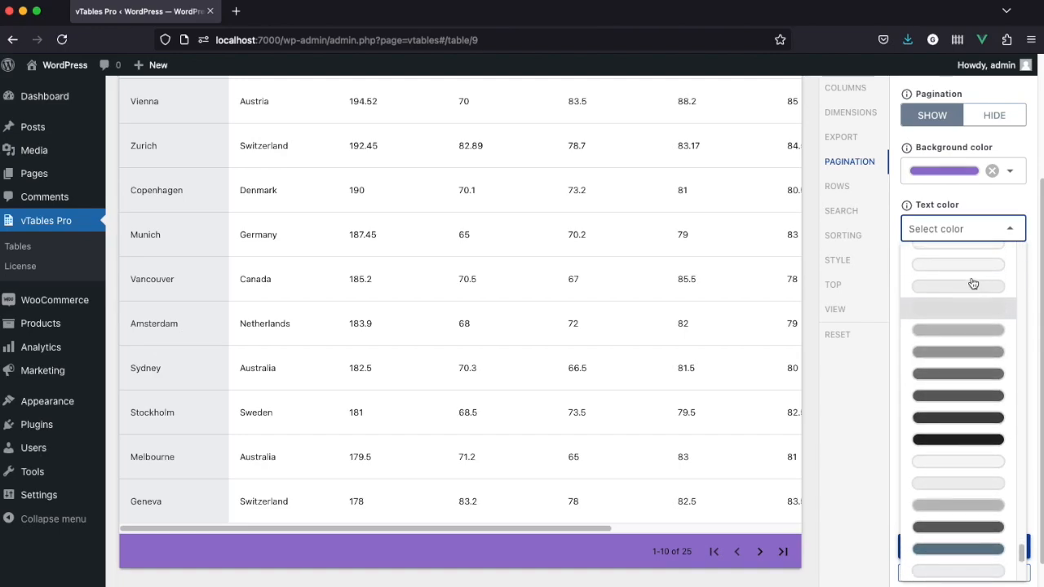
left_click(971, 273)
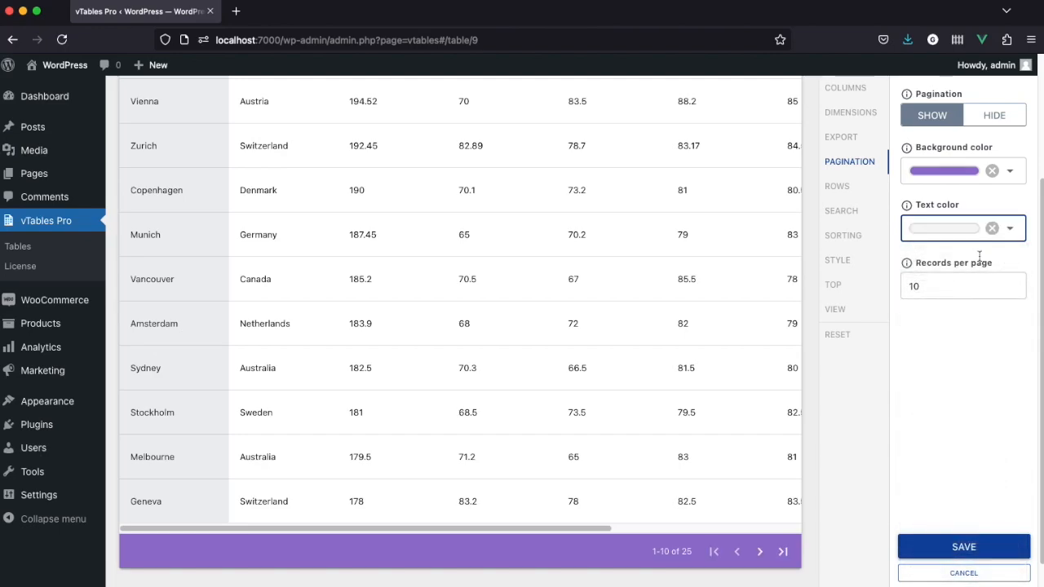
left_click(992, 228)
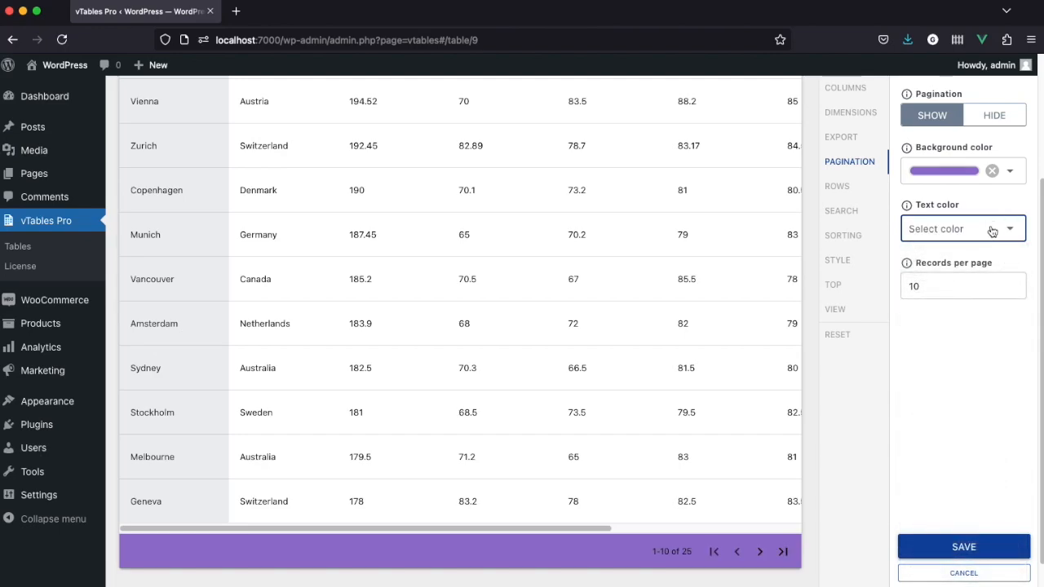
left_click(992, 171)
Step: Set the pagination to 5 records per page
double_click(960, 285)
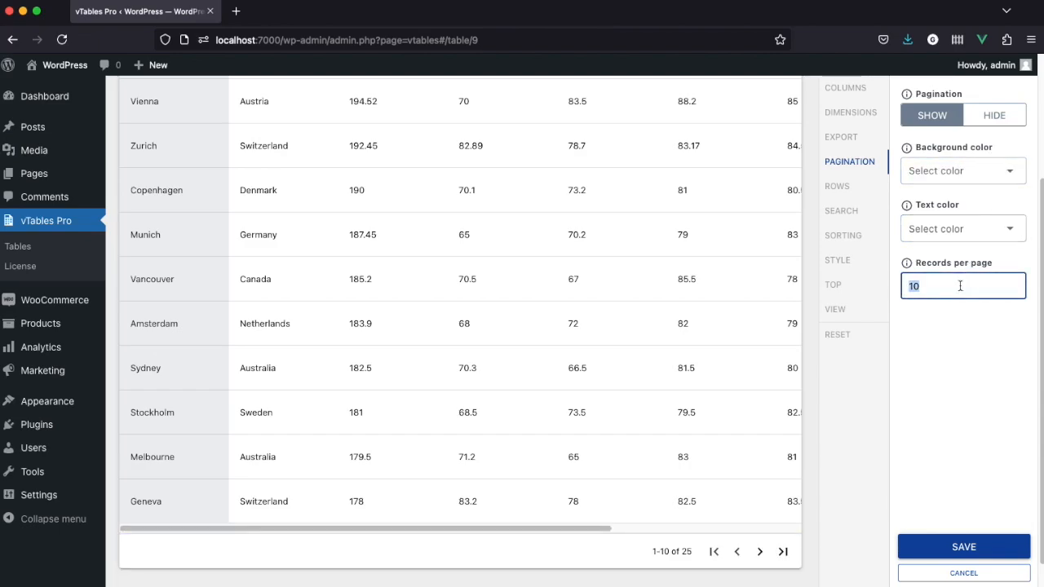
type("5")
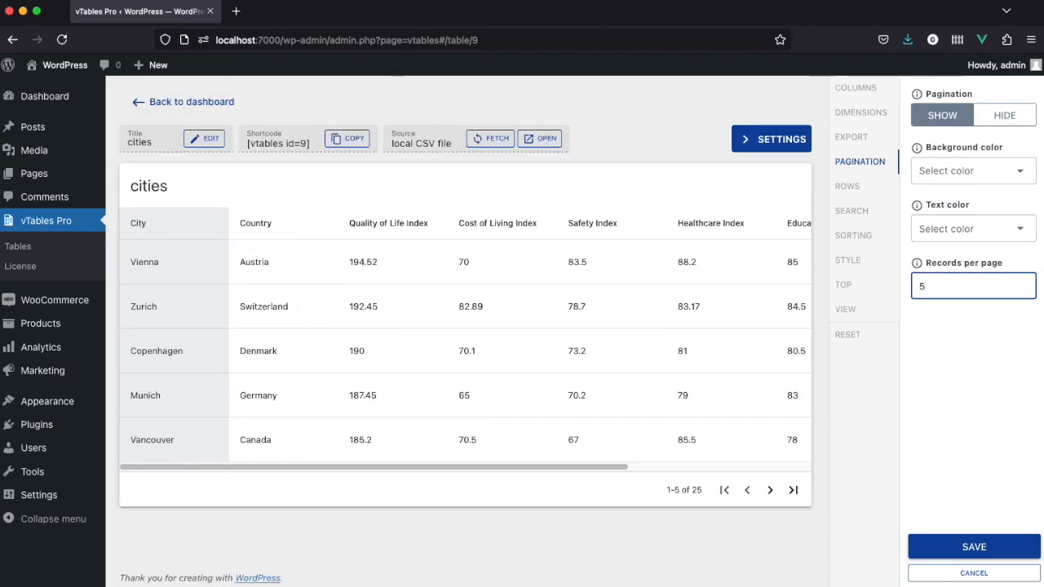
Step: Page through the cities table, jump between its first and last pages, and save the pagination settings
left_click(768, 493)
left_click(768, 493)
left_click(768, 494)
left_click(768, 493)
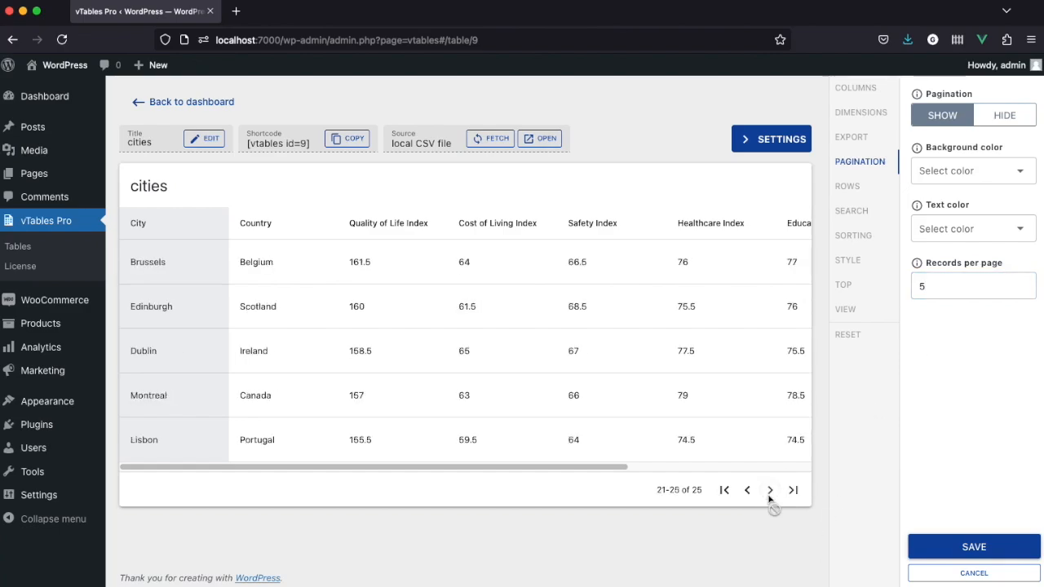
left_click(724, 490)
left_click(792, 490)
left_click(723, 491)
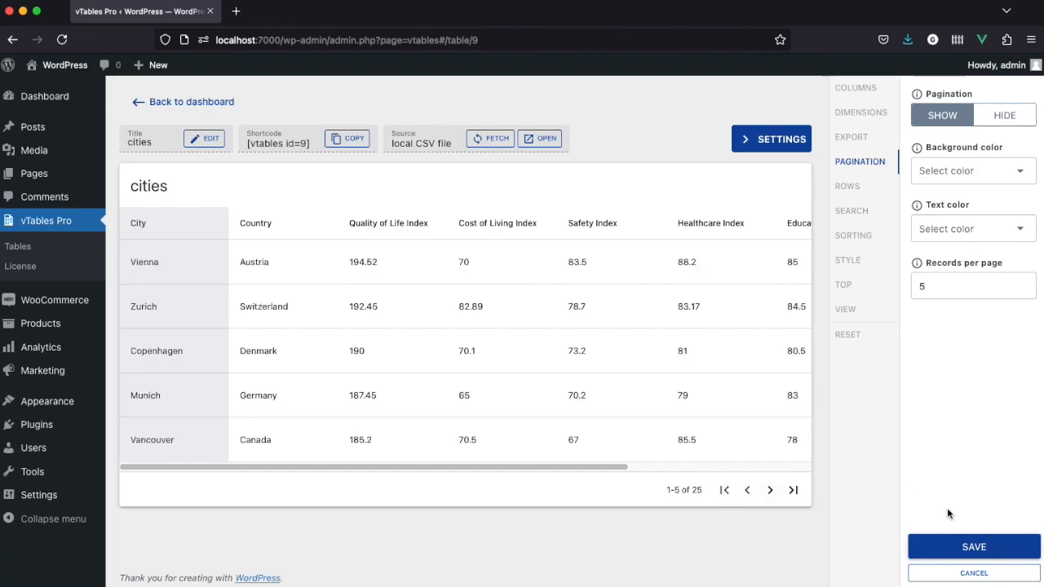
left_click(948, 547)
Step: Show the row links in the Location column as buttons labelled Open
left_click(862, 194)
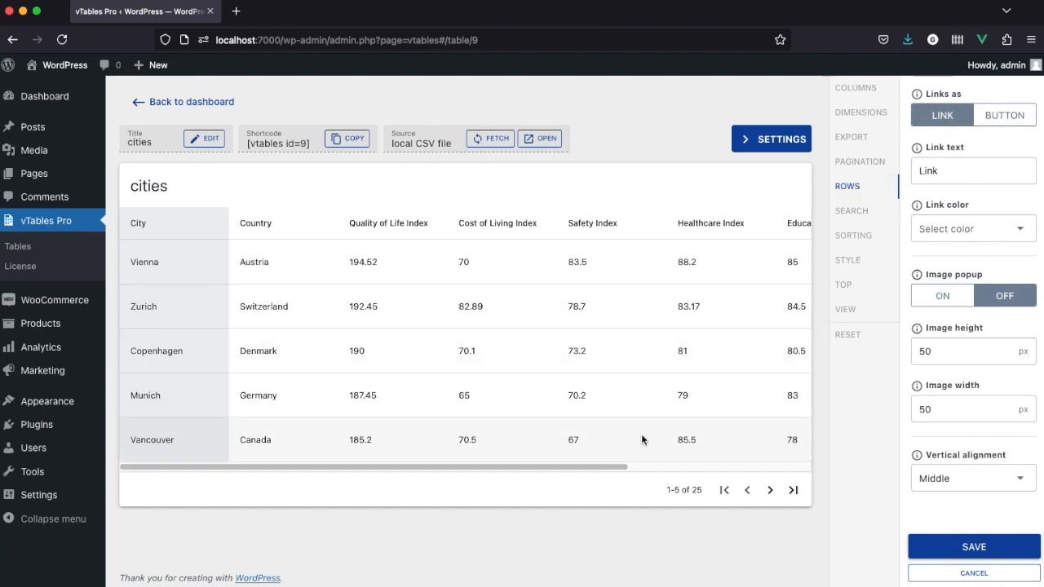
left_click_drag(590, 465, 799, 461)
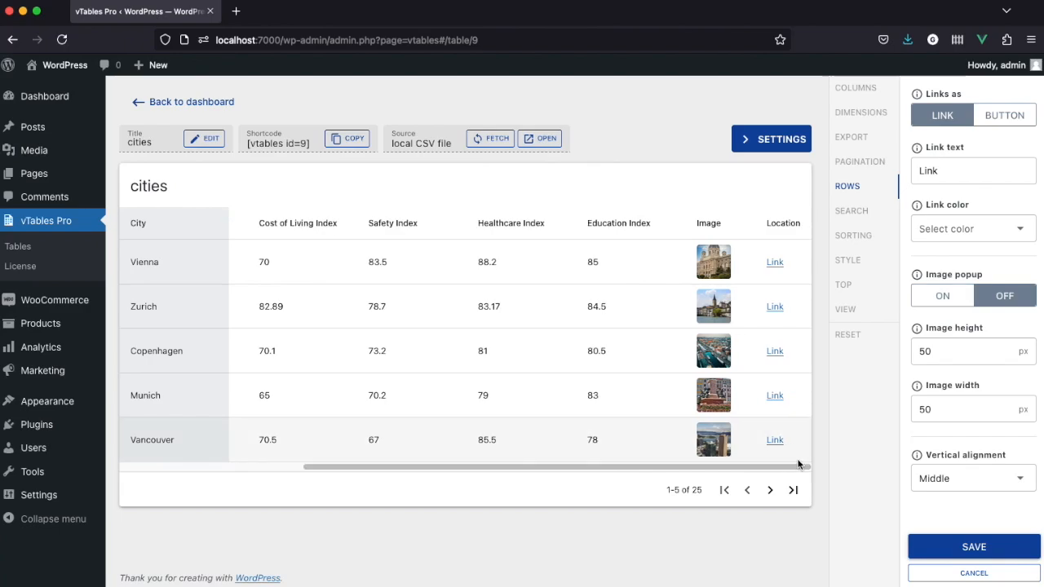
left_click(1000, 116)
left_click(984, 170)
double_click(984, 170)
type("Open")
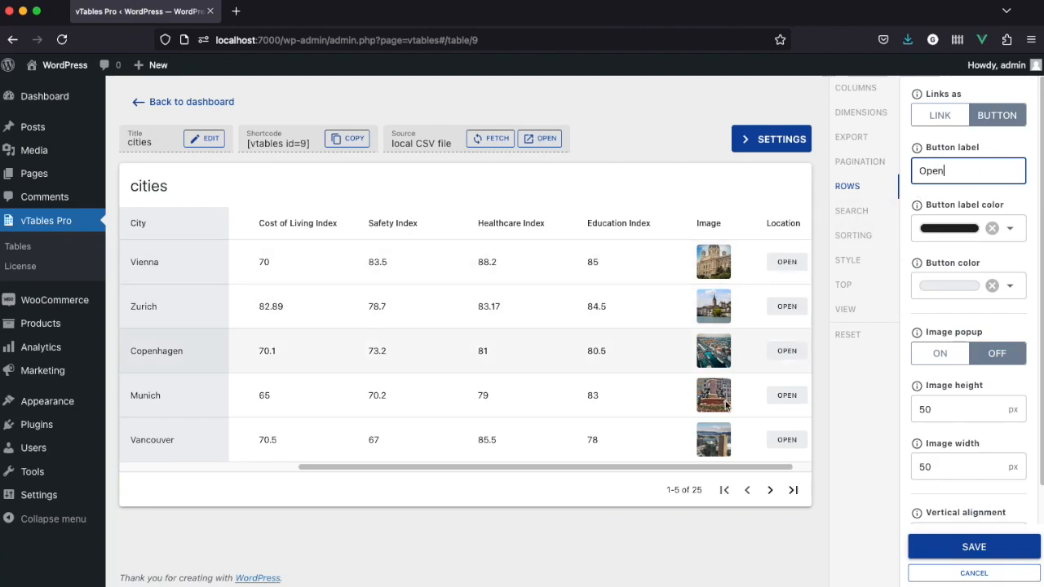
Step: Check Vienna's location link in Google Maps, close that page, and preview the source file cities.csv
left_click_drag(691, 467, 758, 467)
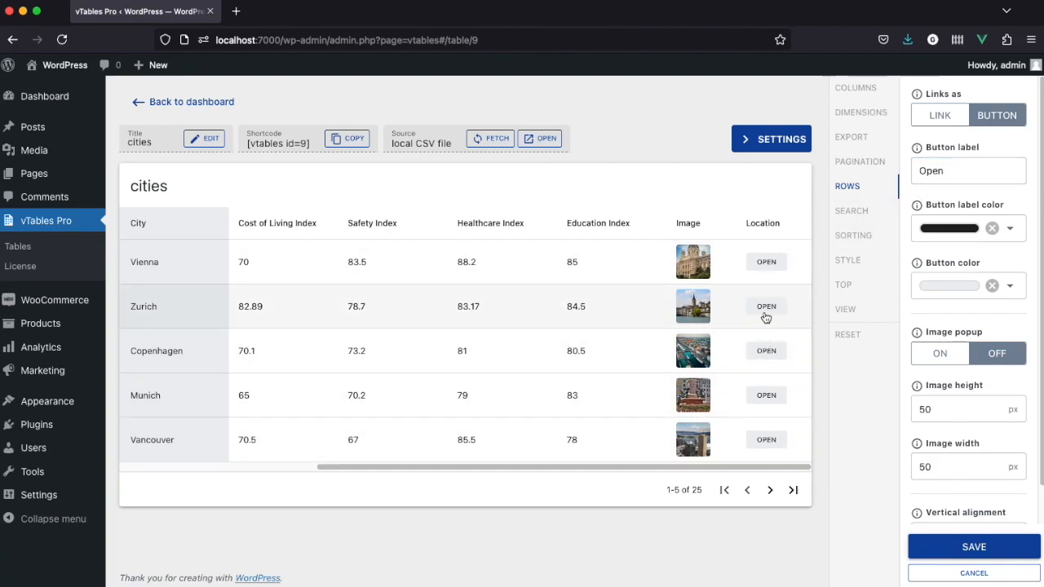
left_click(771, 264)
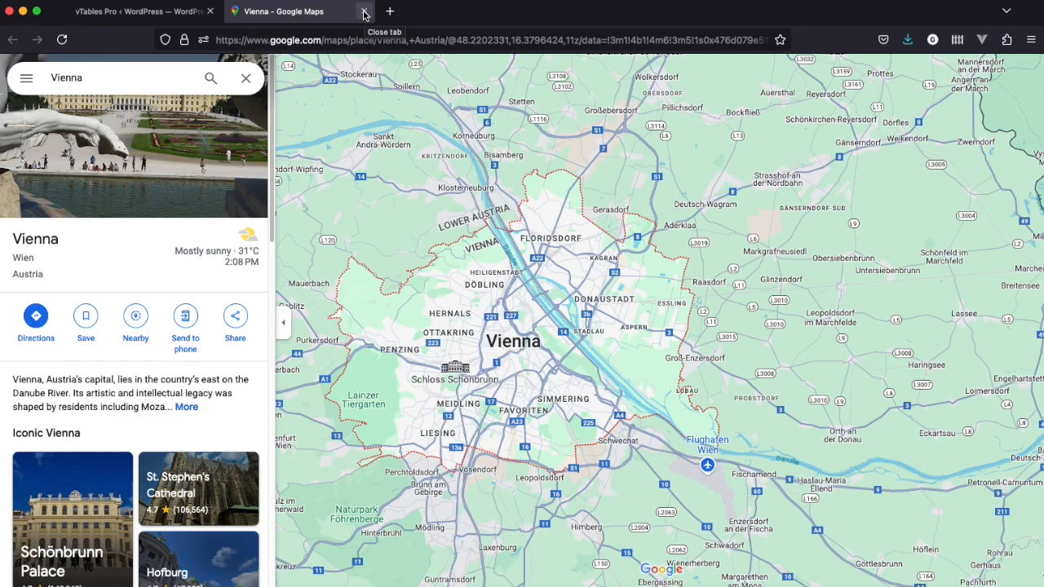
left_click(365, 13)
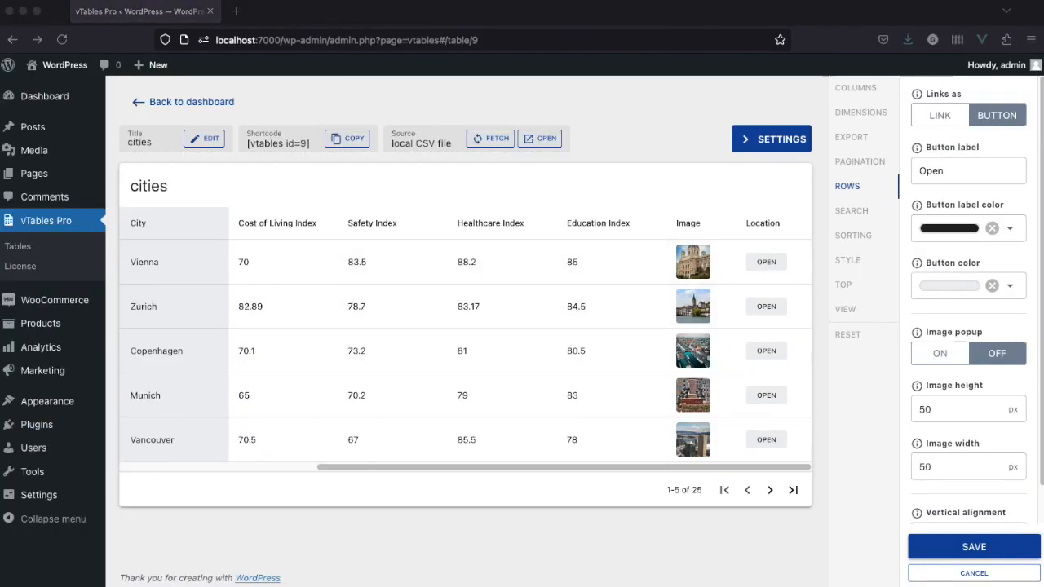
key("space")
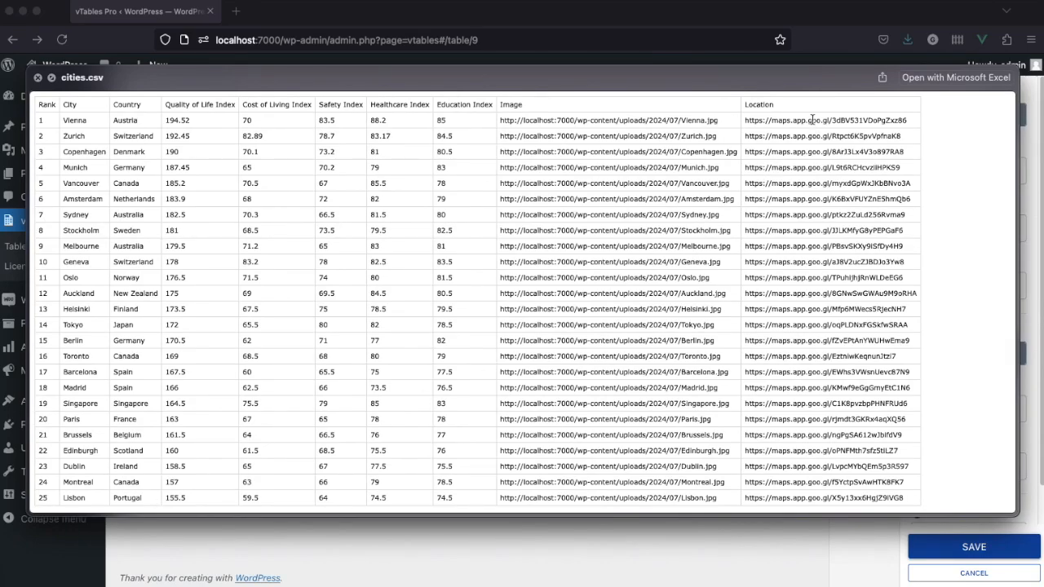
key("space")
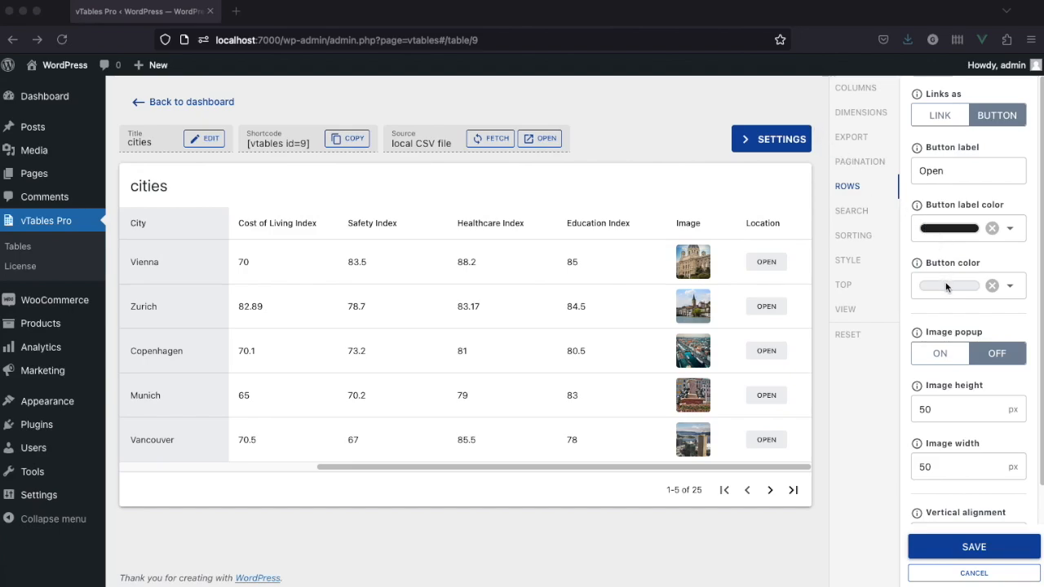
Step: Turn on the image popup for rows and test it with the Vienna and Zurich images
left_click(943, 354)
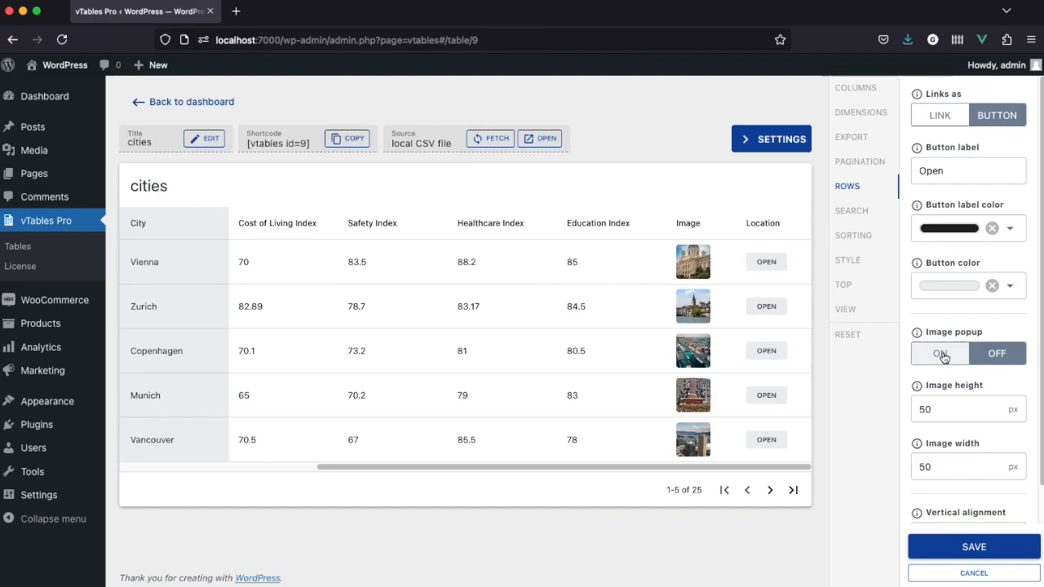
left_click(942, 355)
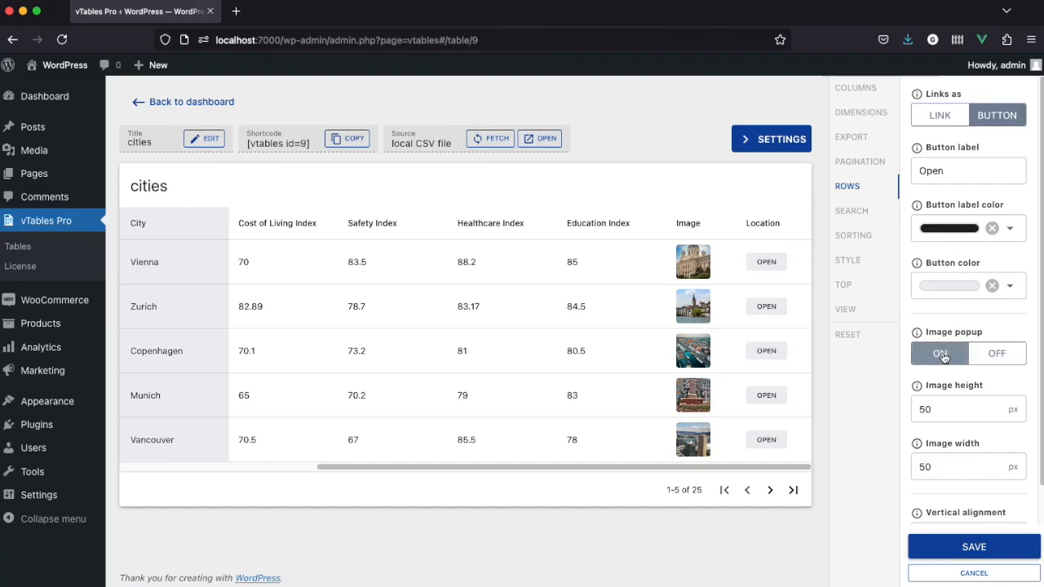
left_click(694, 268)
left_click(695, 267)
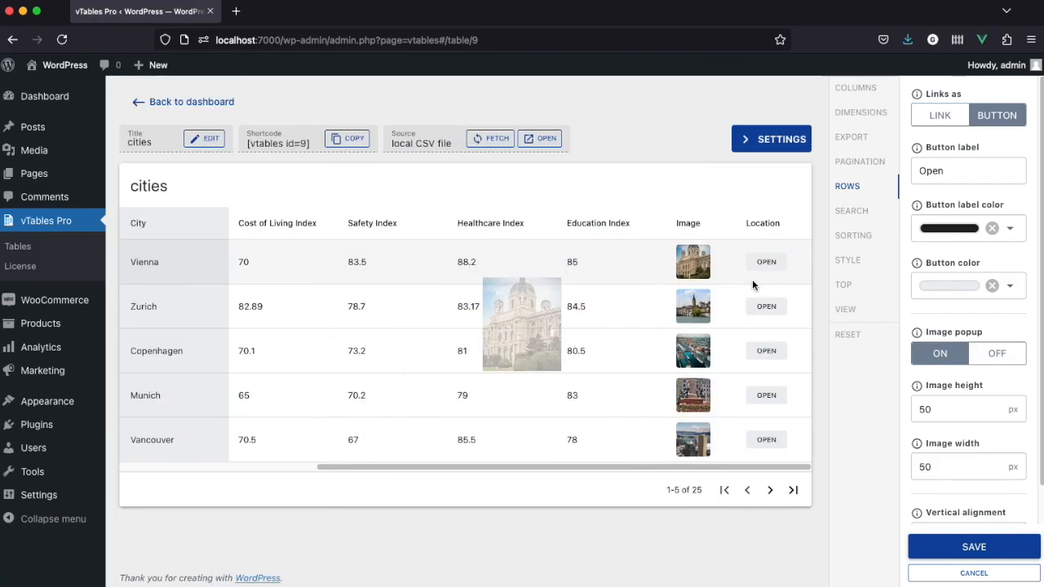
left_click(695, 313)
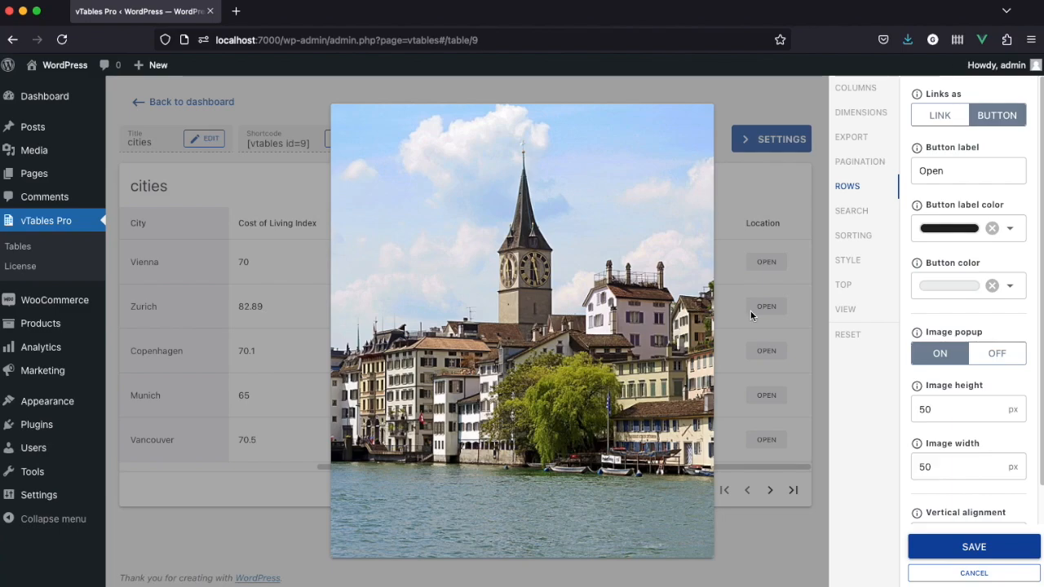
left_click(752, 316)
Step: Set the row images to 40 px high and 40 px wide
double_click(946, 410)
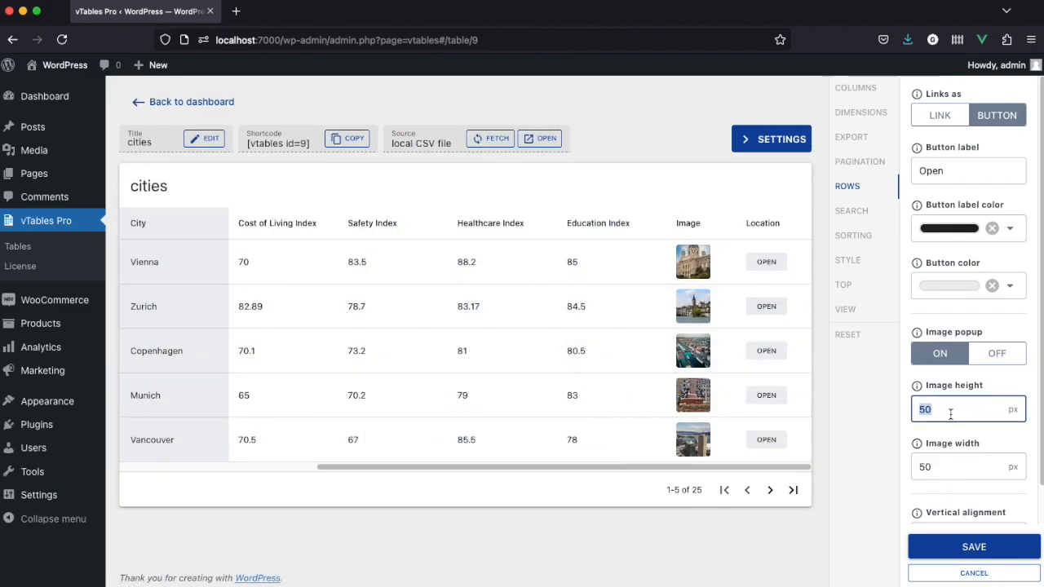
type("40")
key("Tab")
type("40")
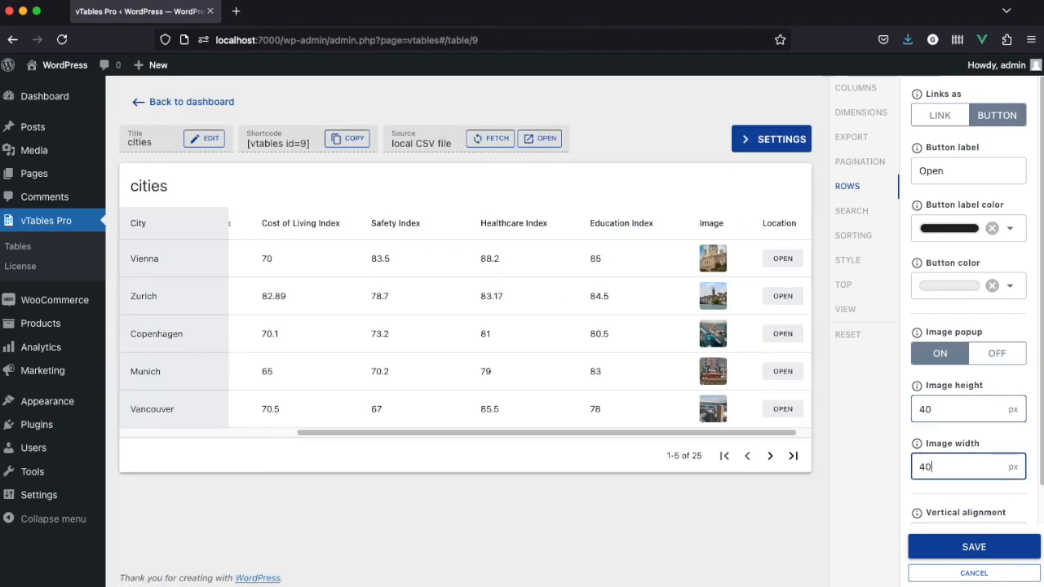
Step: Try Bottom and Top vertical alignment for the rows, return to Middle, and save the row settings
scroll(980, 398, "down", 1)
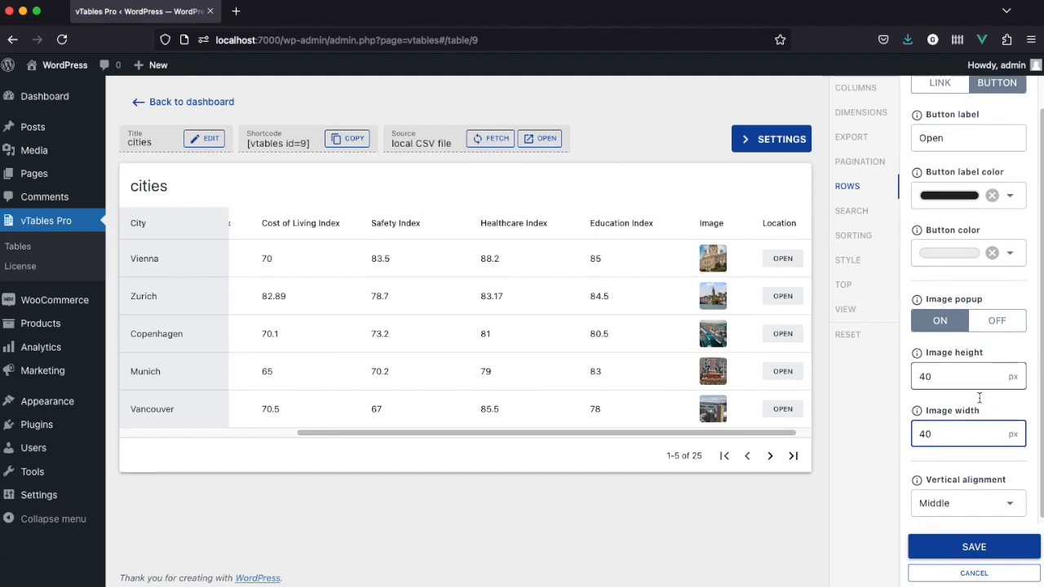
left_click(967, 499)
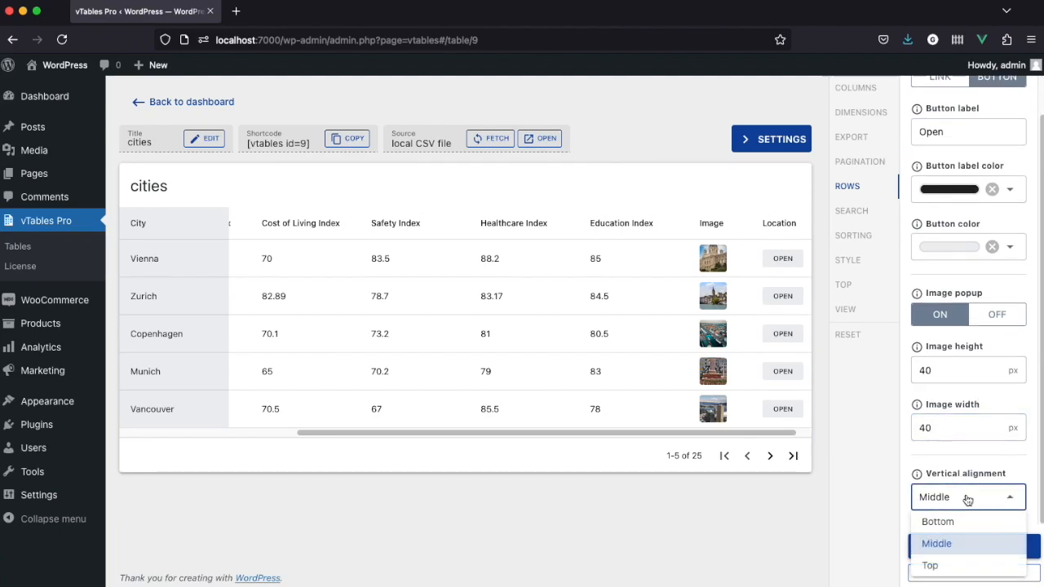
left_click(966, 519)
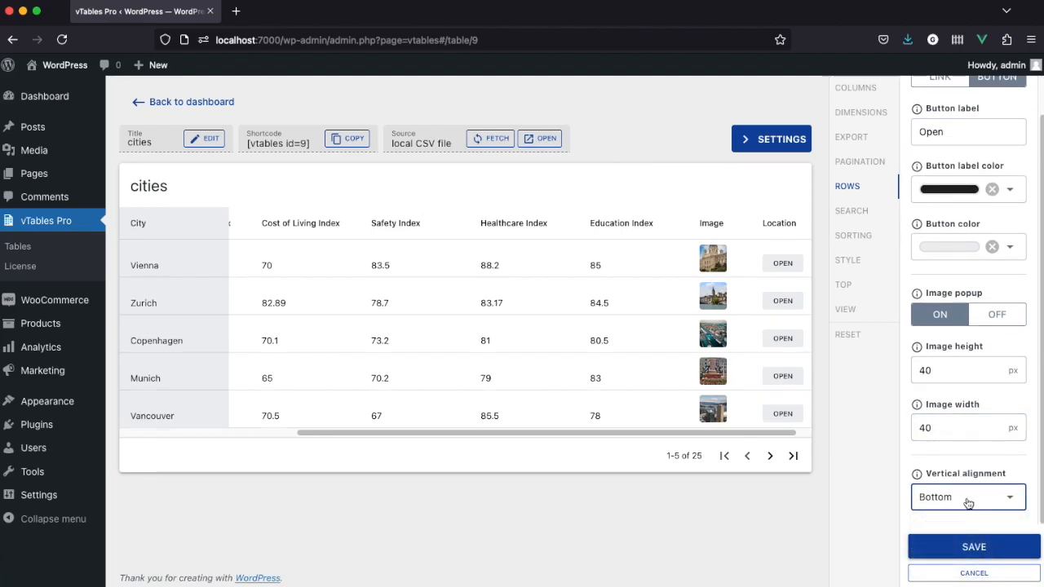
left_click(967, 498)
left_click(949, 564)
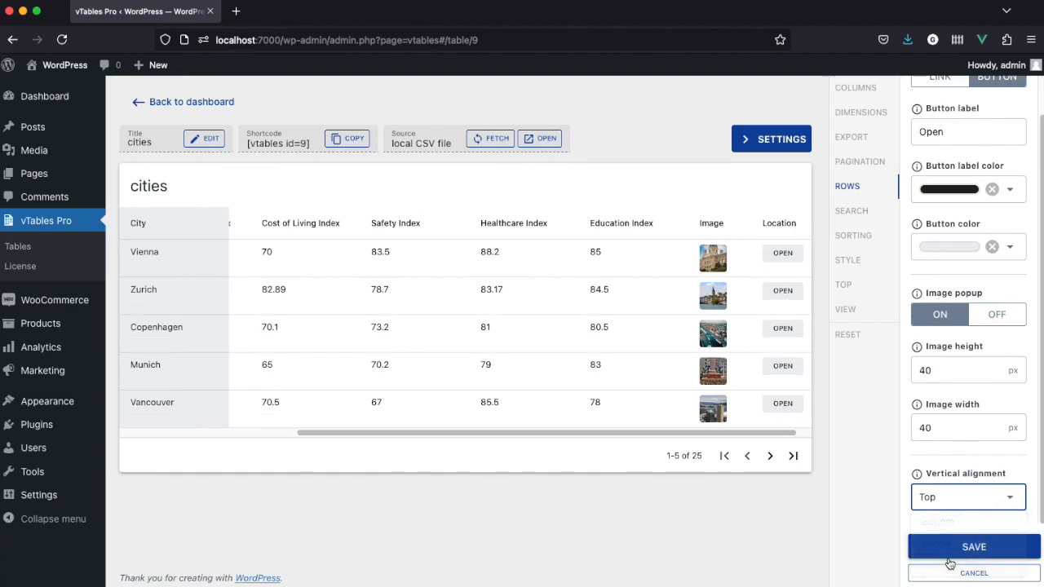
left_click(965, 502)
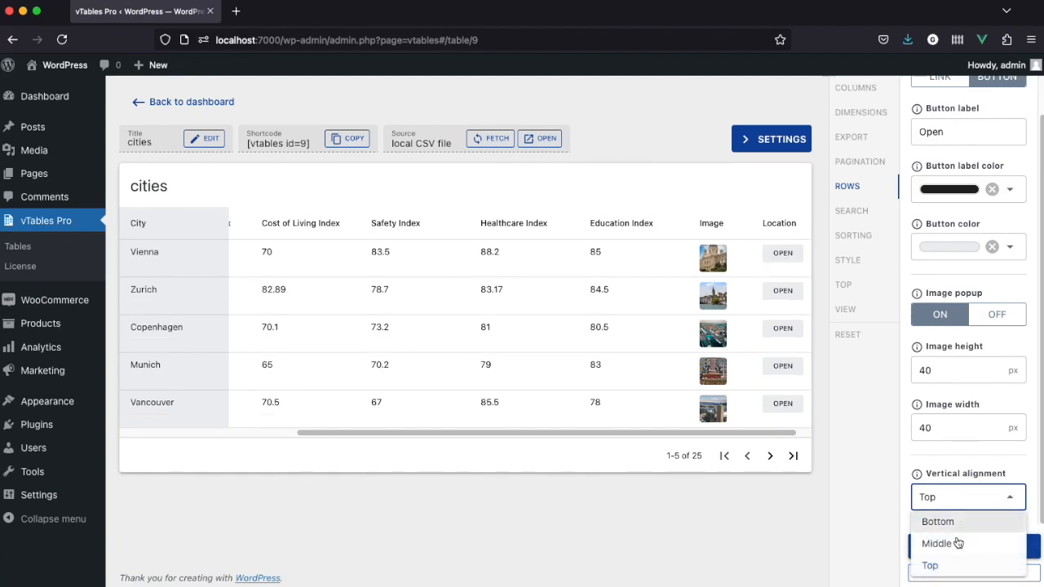
left_click(954, 541)
left_click(958, 547)
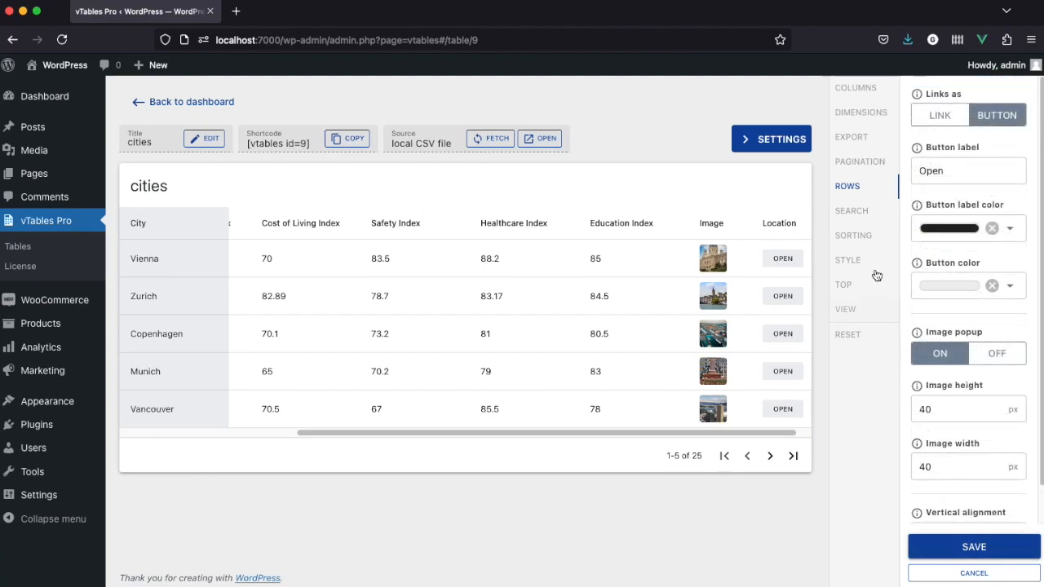
Step: Turn on search for the cities table and set the search input style to Filled
left_click(862, 214)
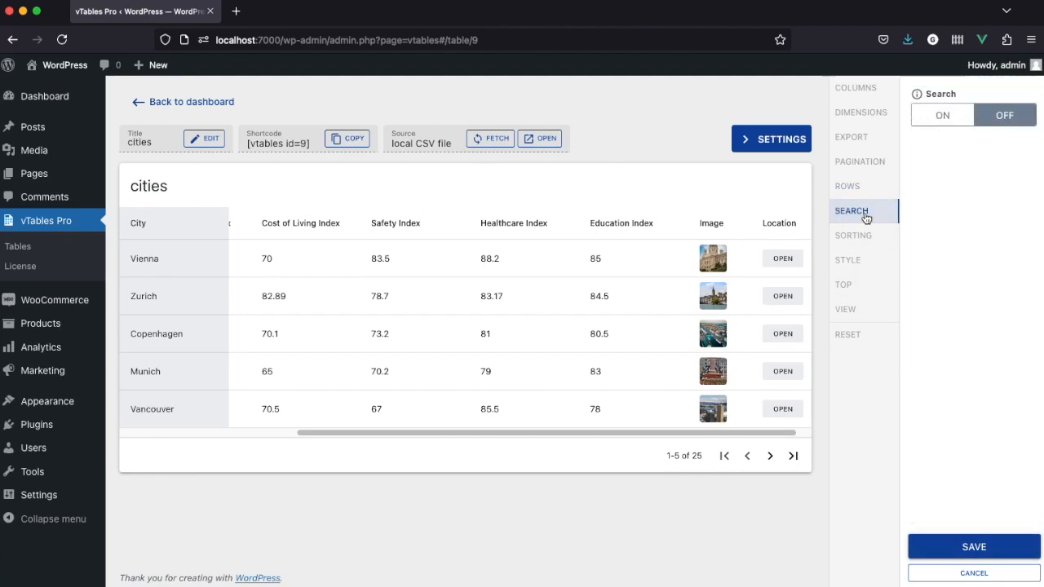
left_click(935, 119)
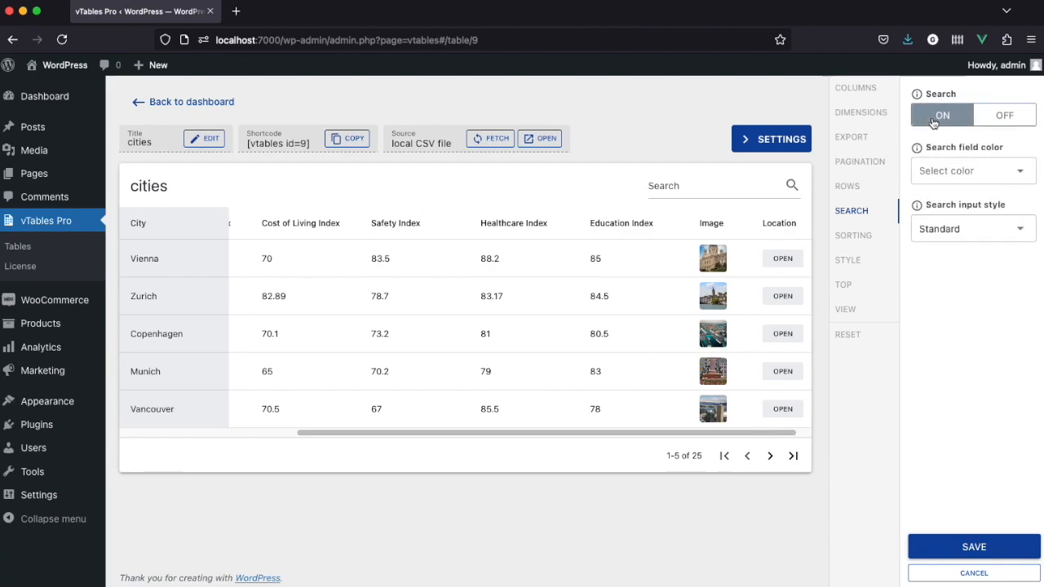
left_click(958, 171)
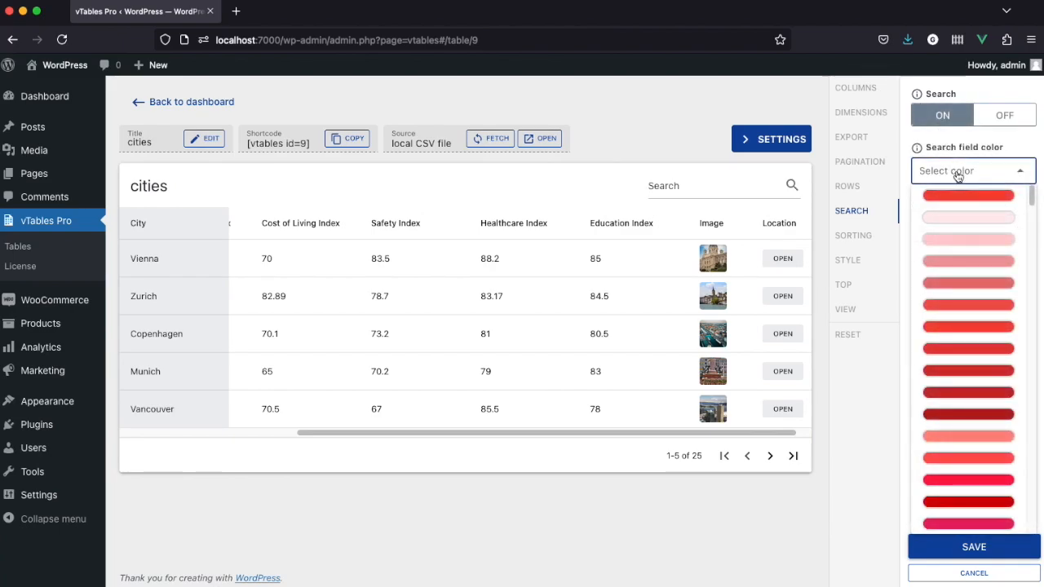
left_click(958, 173)
left_click(965, 229)
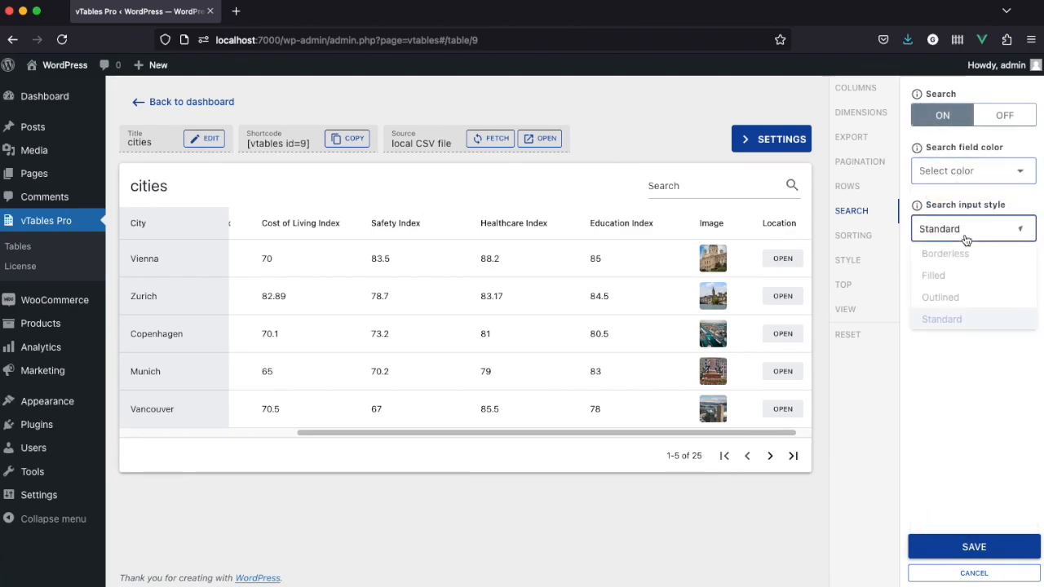
left_click(962, 277)
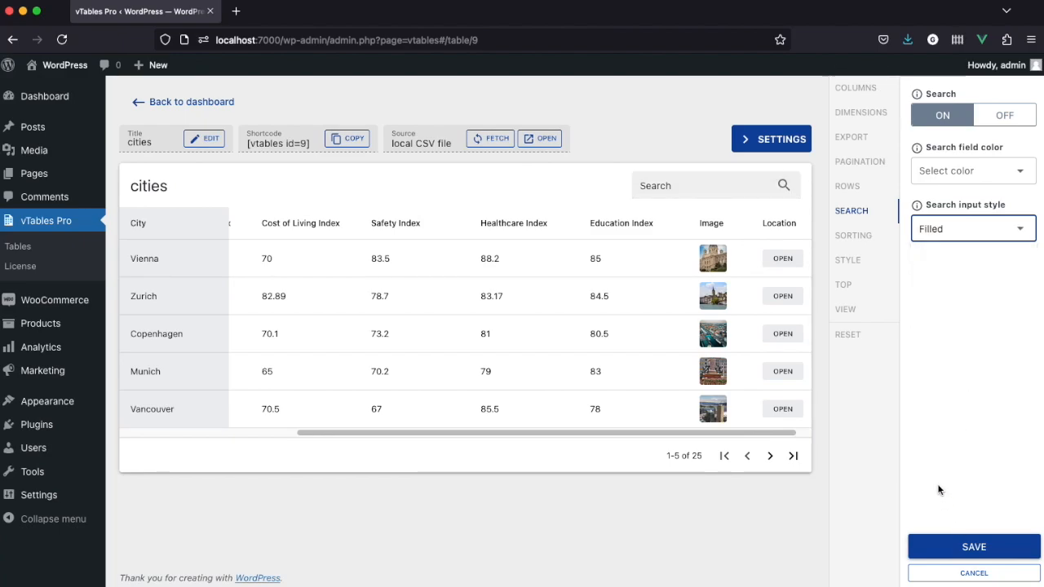
Step: Test the table search with vienna, munich and osl, clear it, and save the search settings
left_click(693, 186)
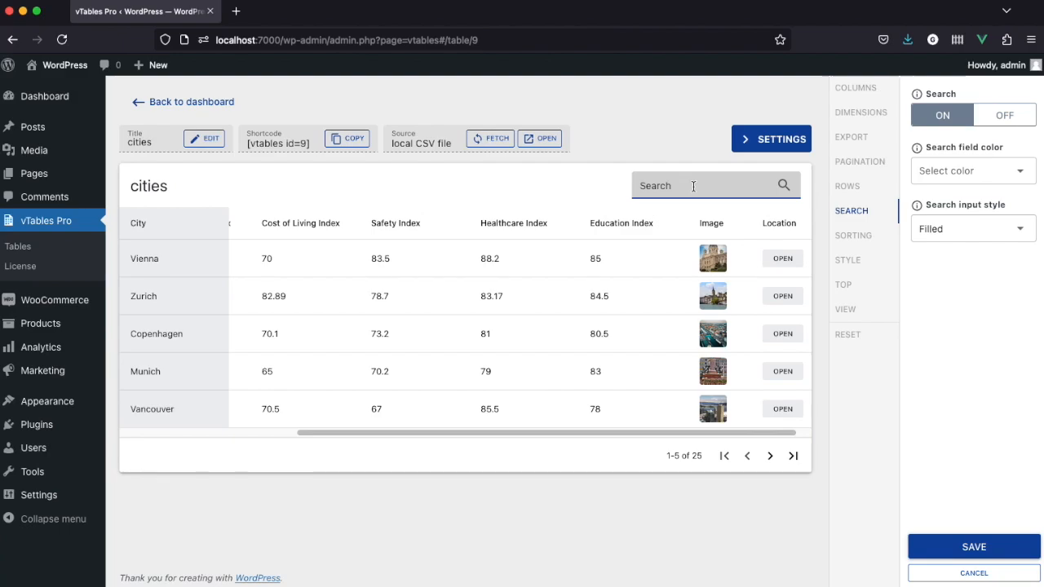
type("vienna")
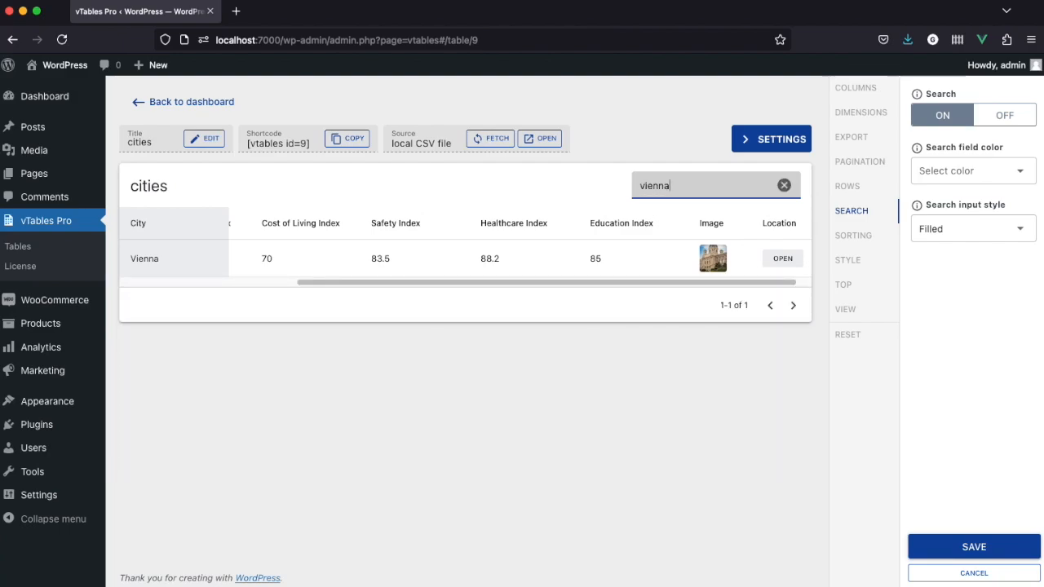
key("BackSpace")
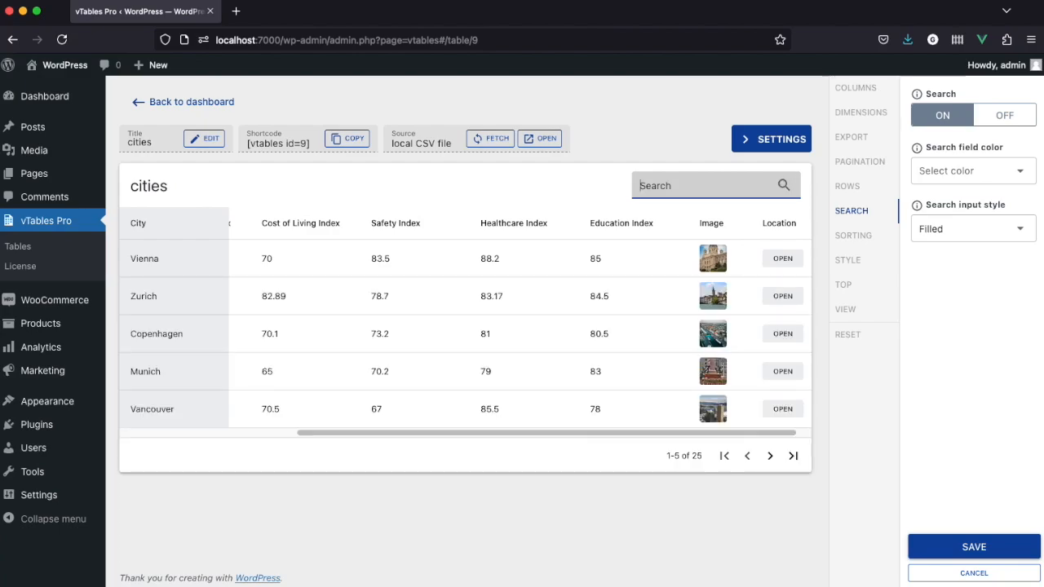
type("munich")
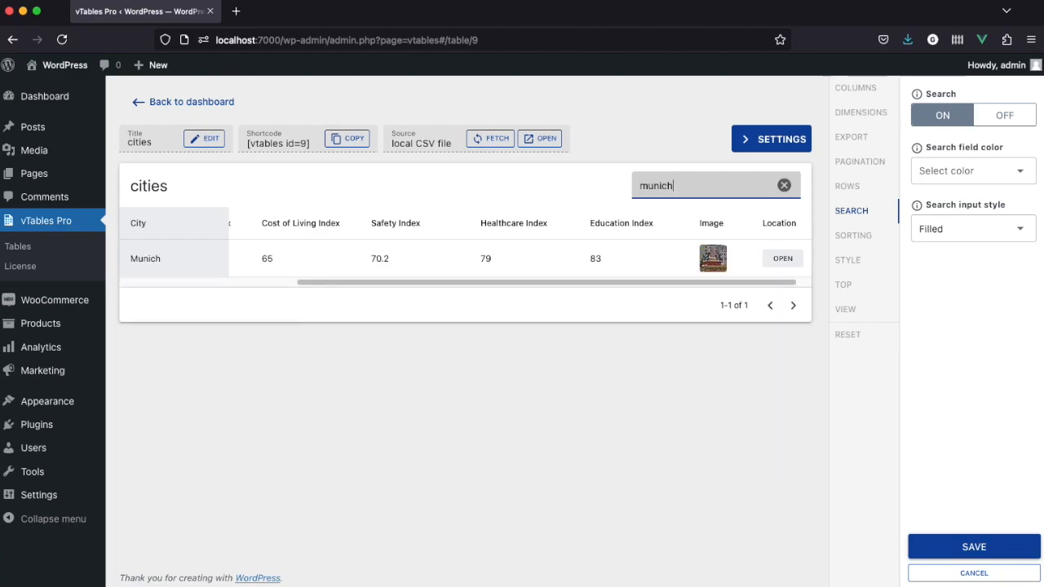
type("osl")
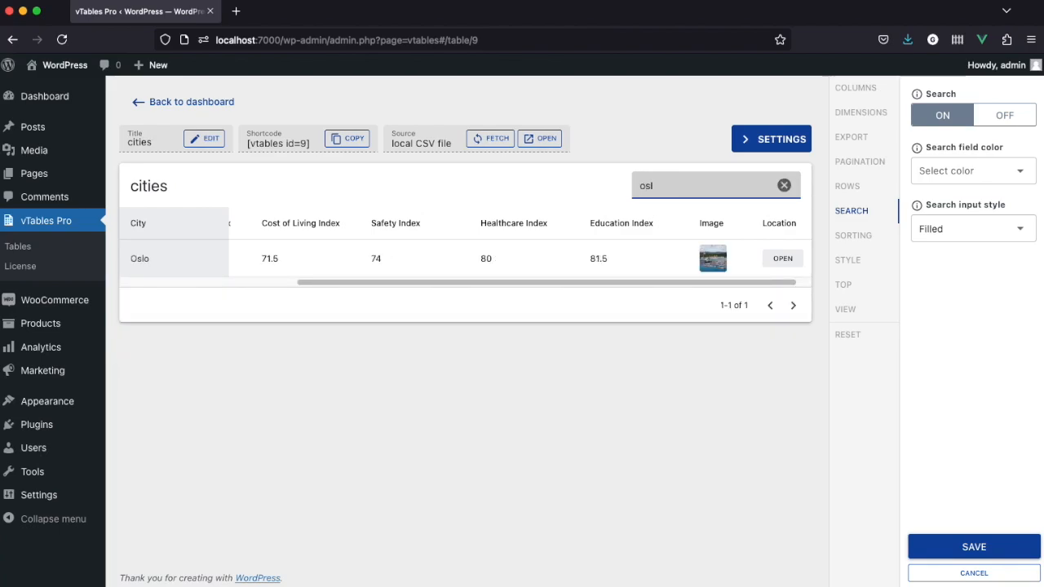
key("BackSpace")
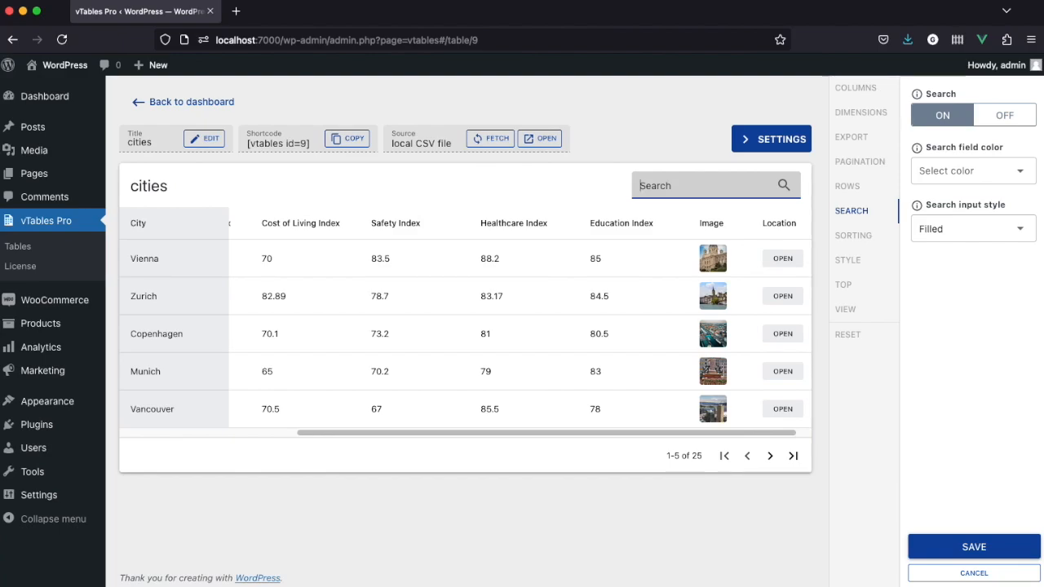
left_click(967, 546)
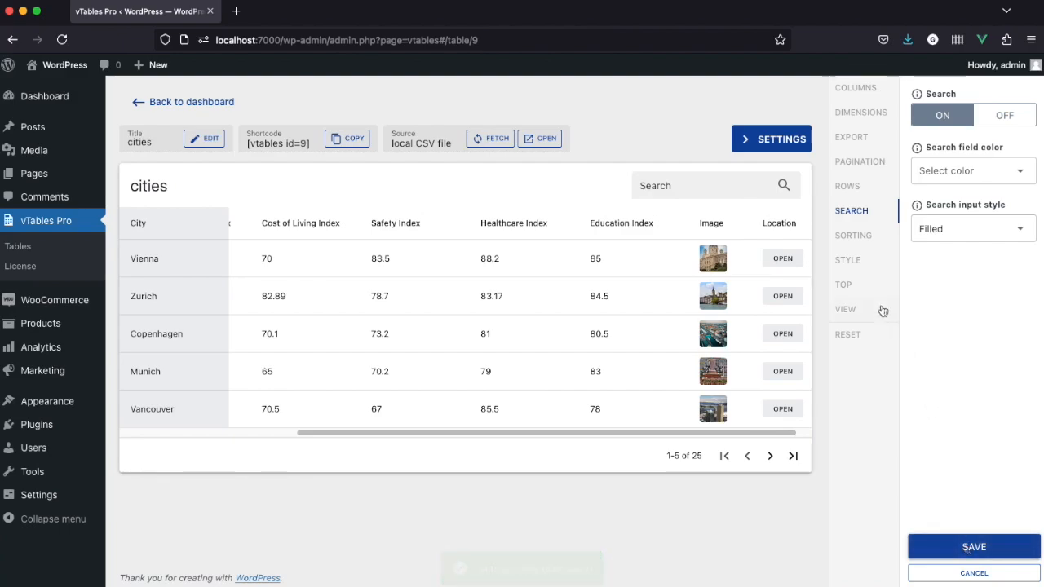
Step: Turn on sorting for the cities table, keeping binary sorting off and the sort order Ascending
left_click(869, 237)
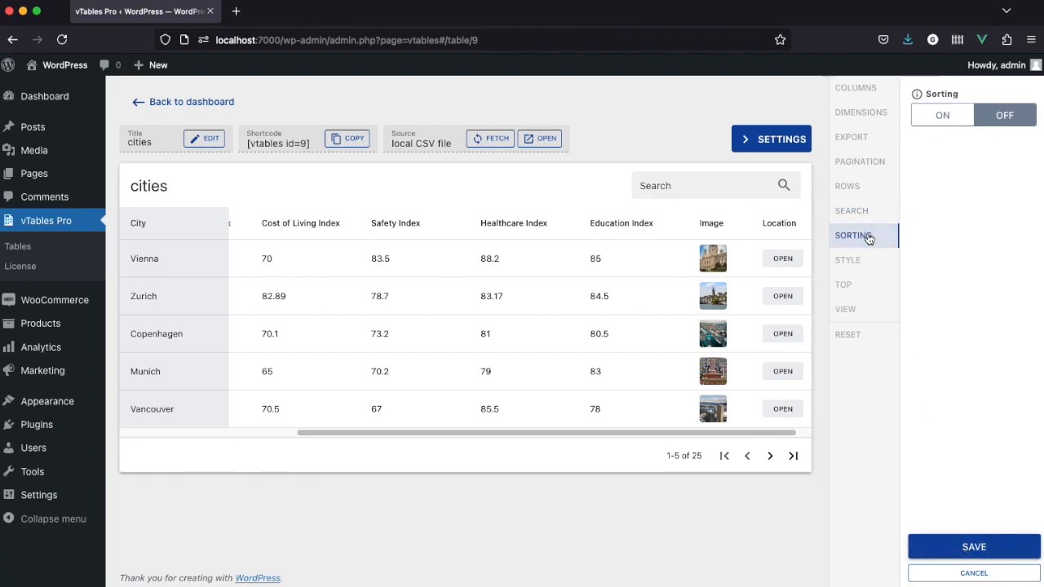
left_click(952, 118)
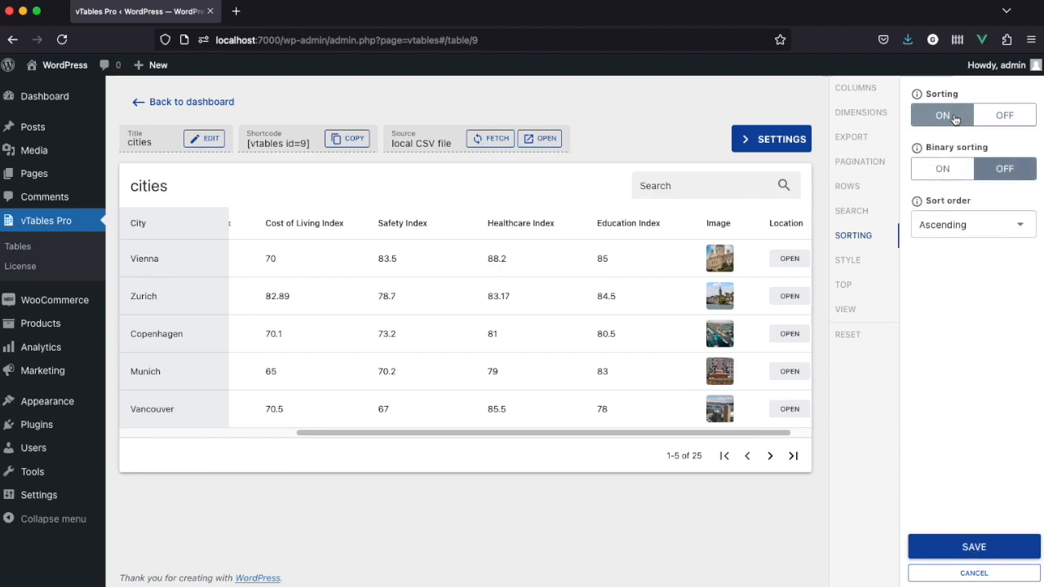
mouse_move(918, 150)
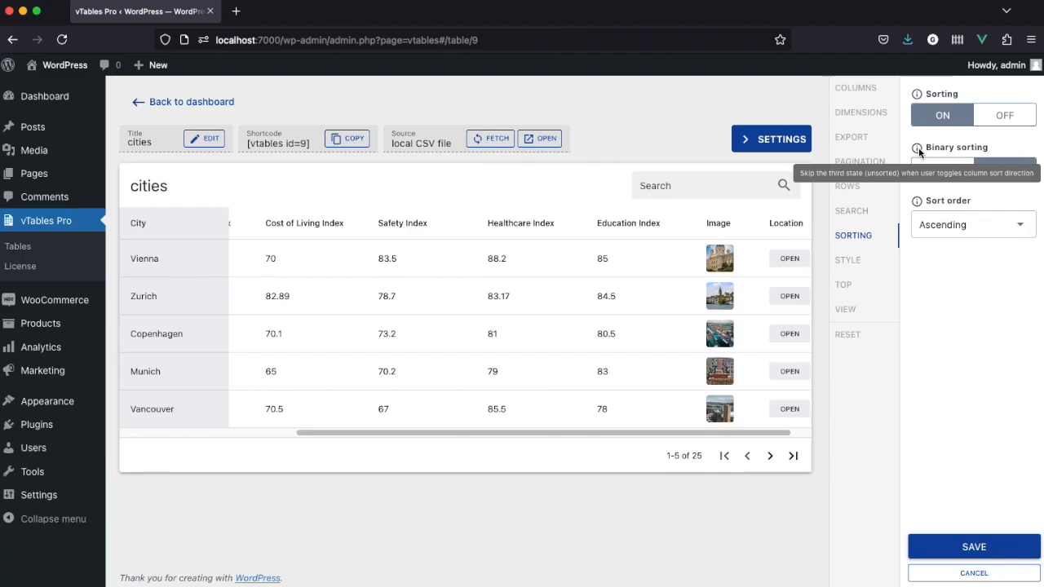
left_click(976, 233)
left_click(977, 234)
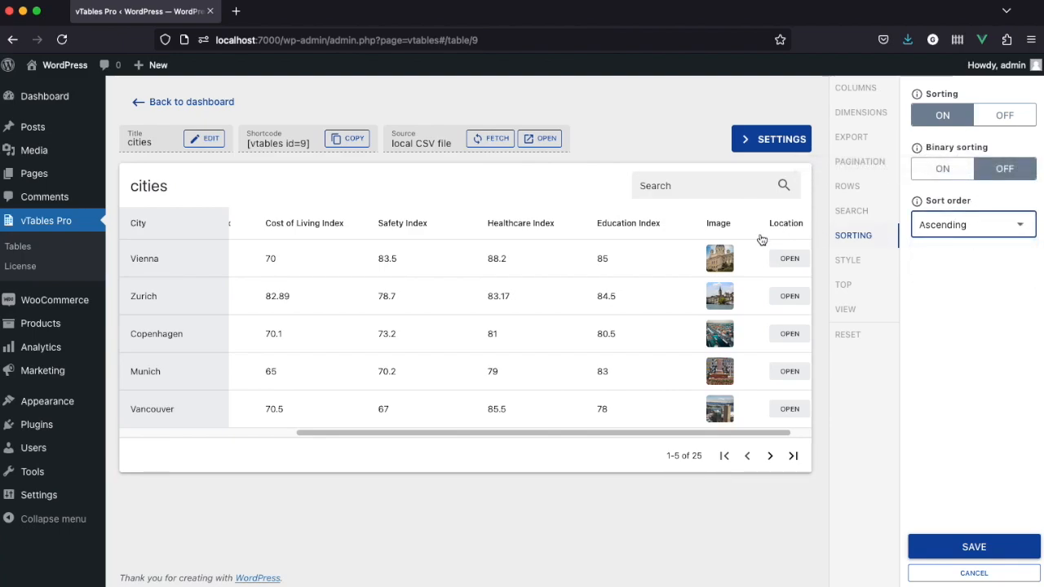
Step: Test sorting the table by Cost of Living Index in ascending, descending and unsorted states
left_click(313, 225)
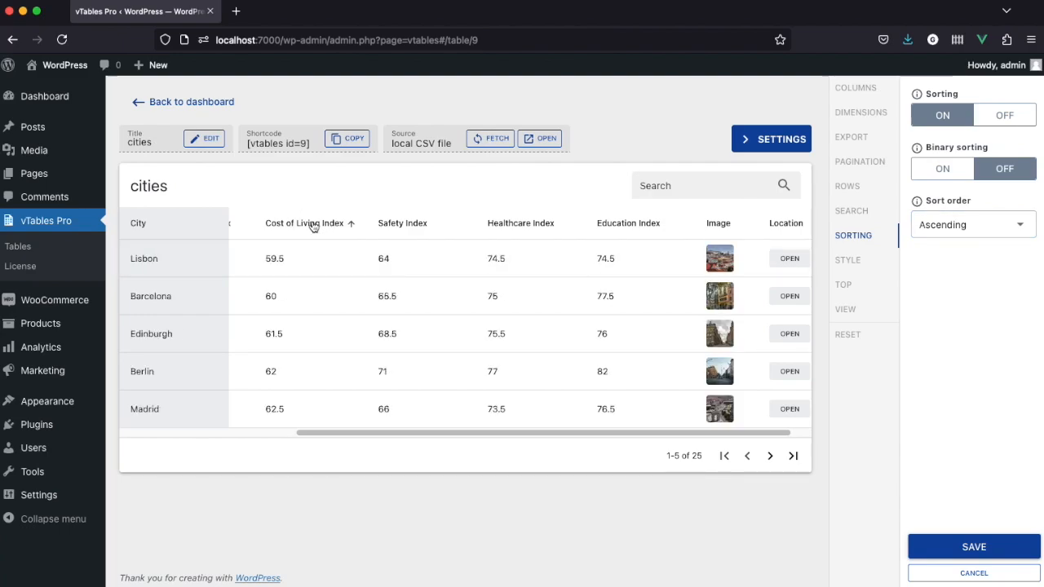
left_click(312, 226)
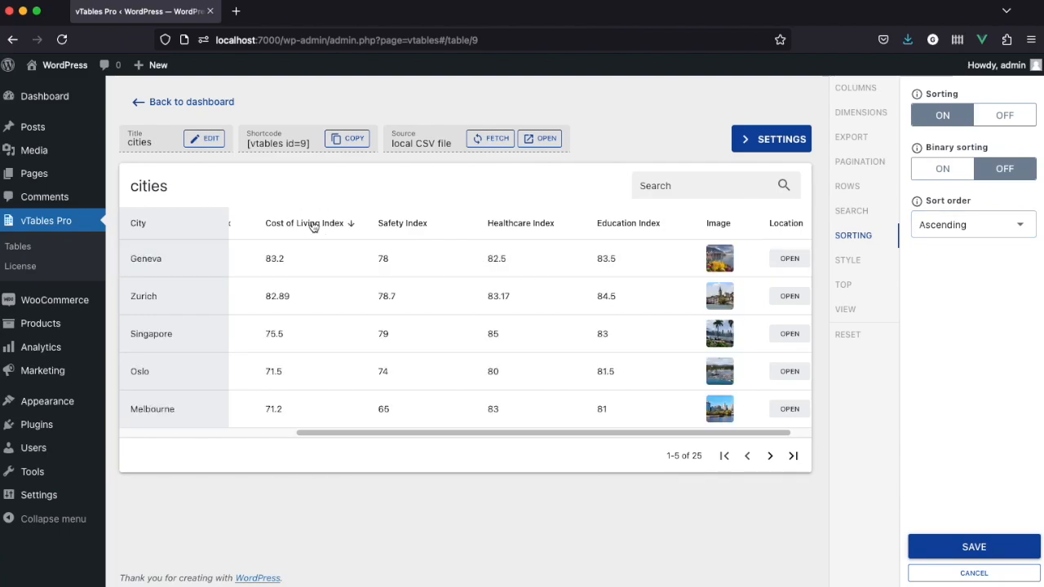
left_click(312, 226)
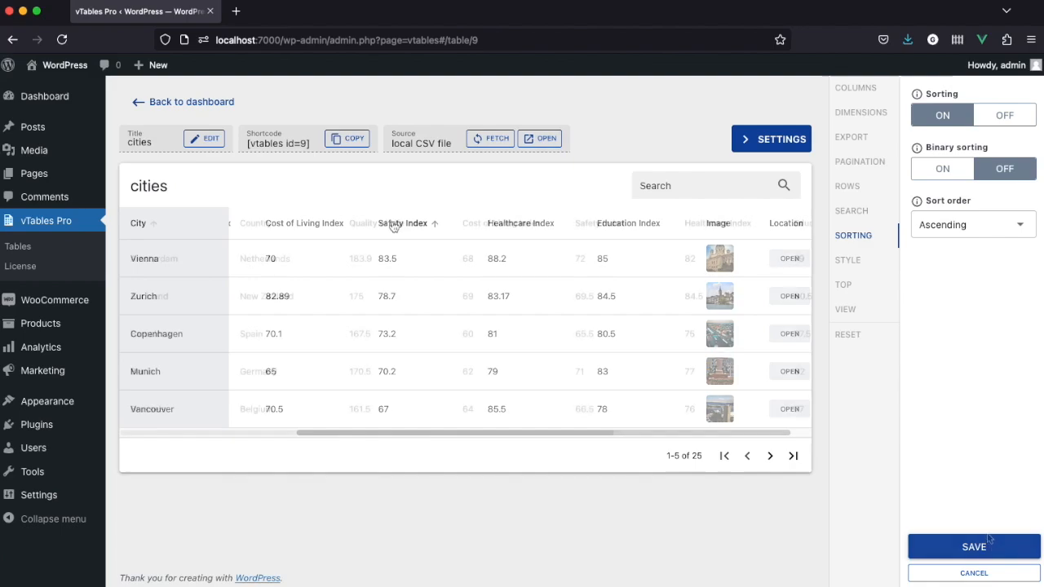
Step: Try the Vertical separator style for the table and set the separator to Cell
left_click(853, 262)
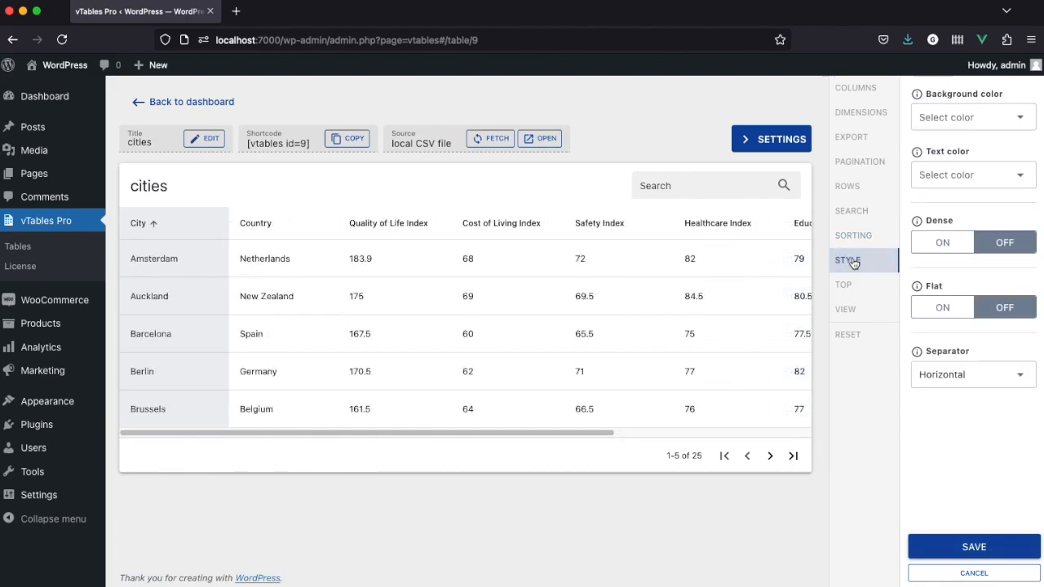
left_click(973, 375)
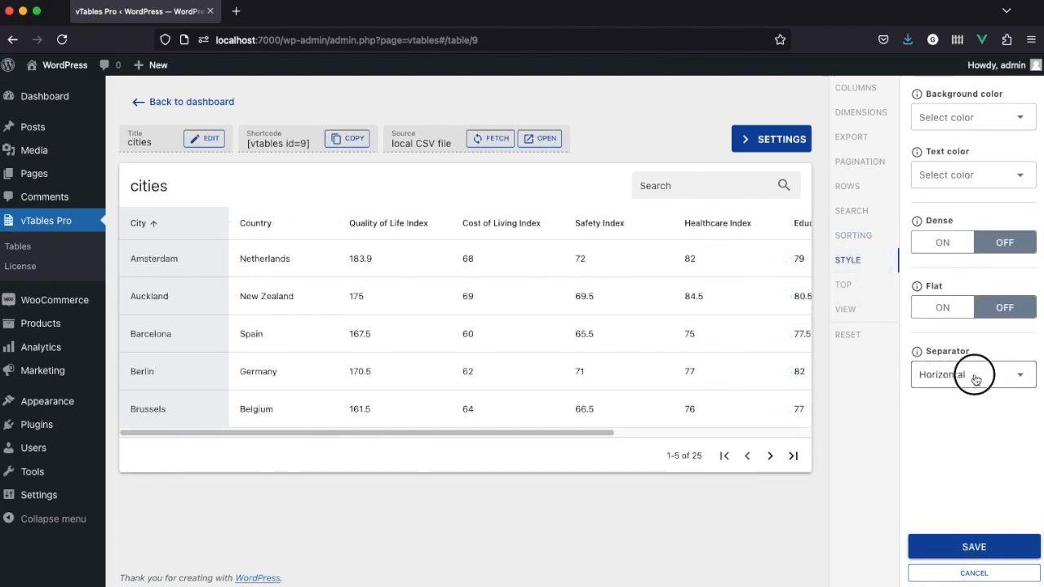
left_click(976, 422)
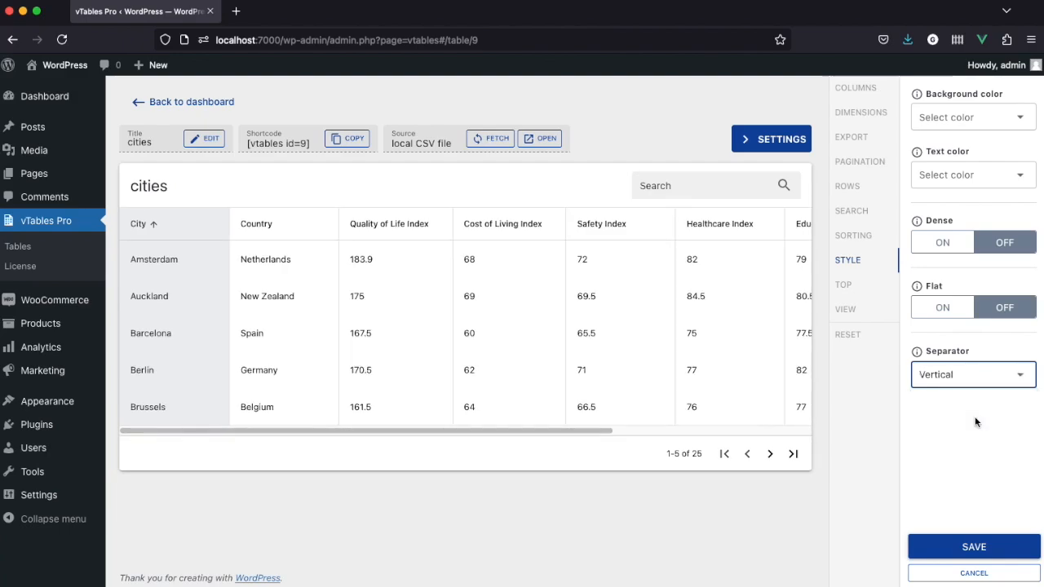
left_click(978, 377)
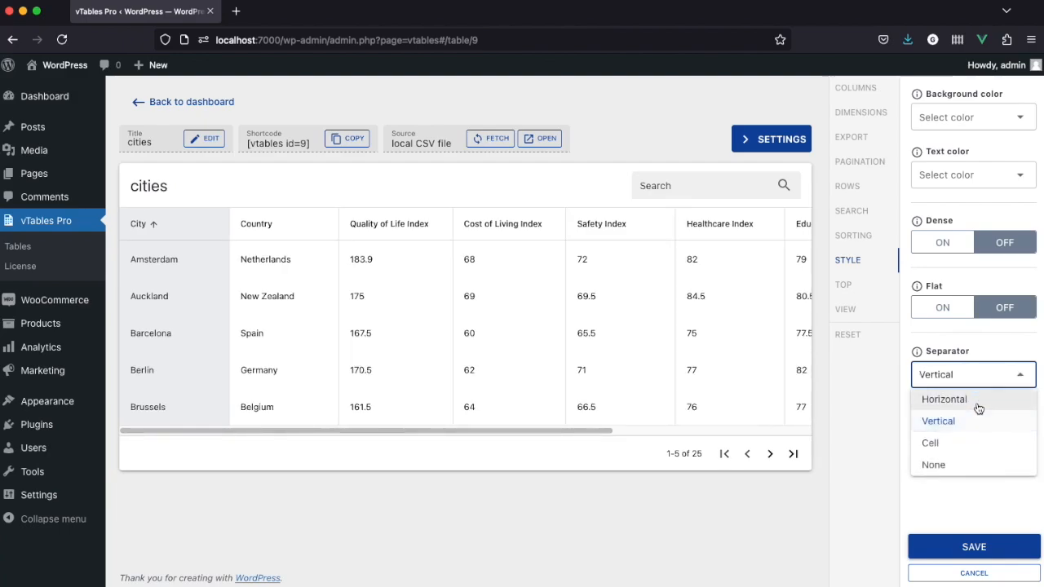
left_click(969, 447)
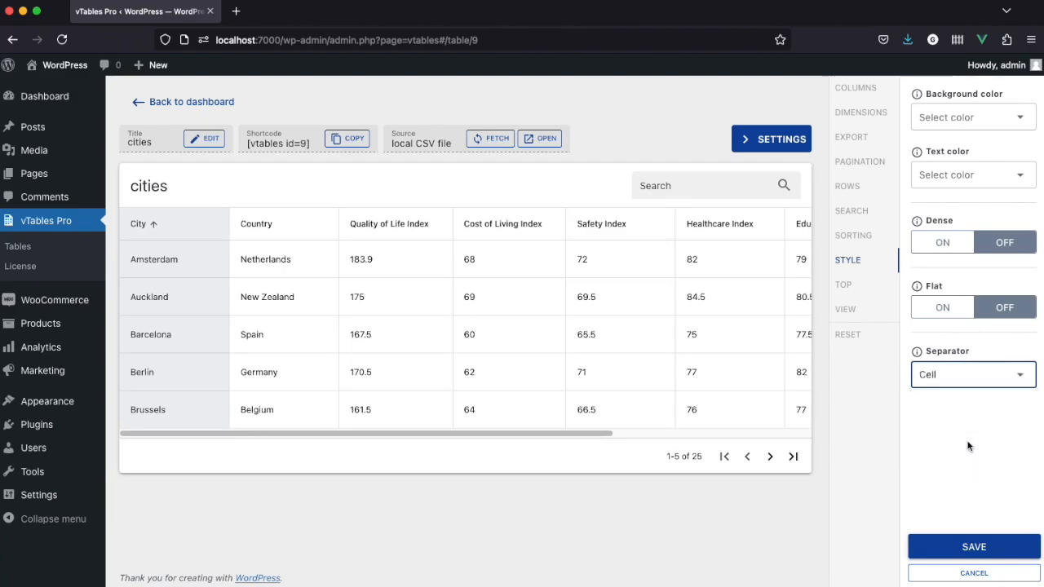
Step: Turn on the Flat table style, and try the Dense style before switching it back off
left_click(947, 314)
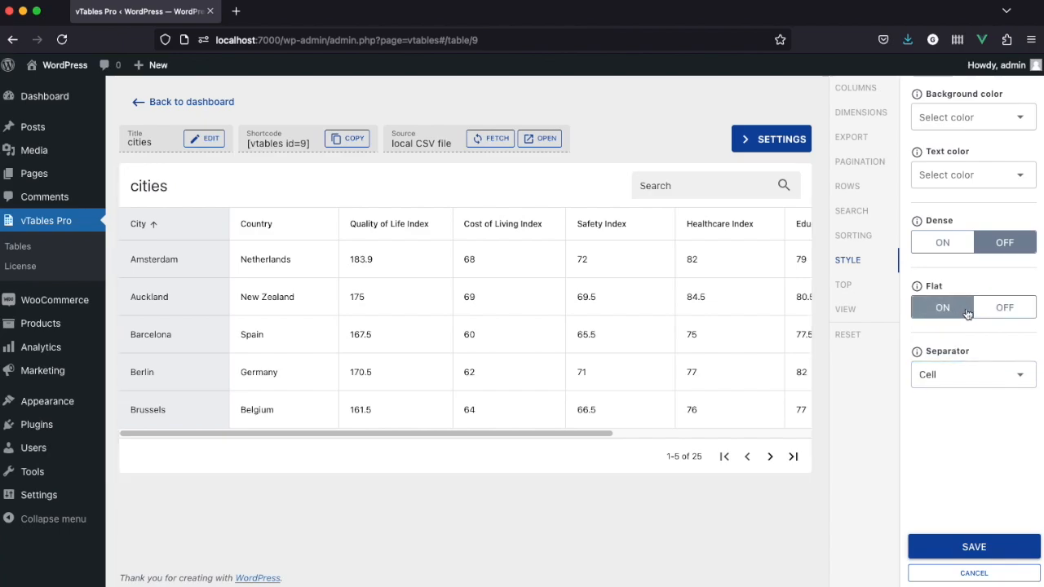
left_click(948, 243)
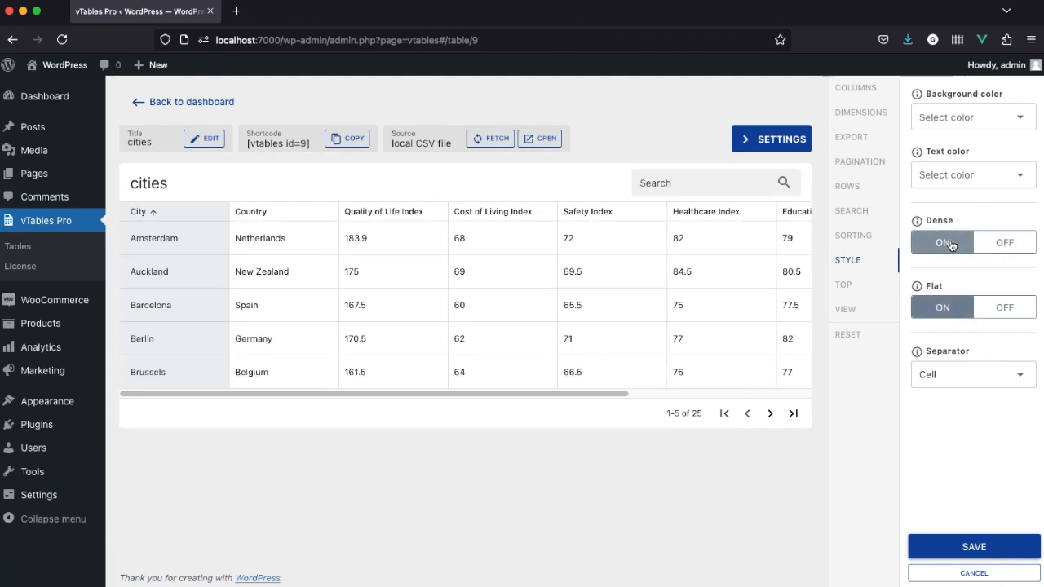
left_click(996, 245)
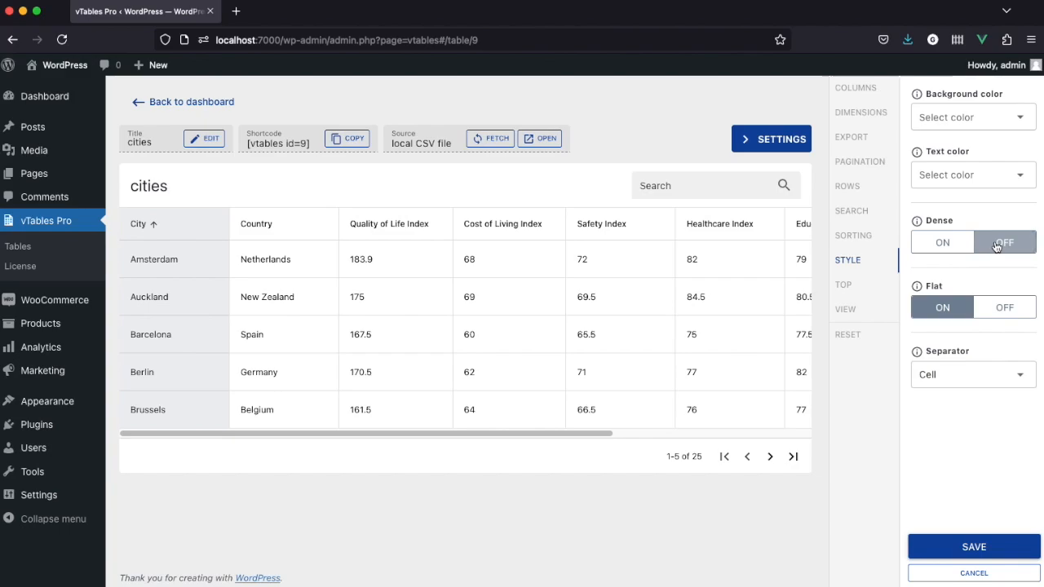
Step: Set the table's background color to a medium blue-grey
left_click(970, 119)
scroll(988, 190, "down", 8)
scroll(988, 191, "down", 15)
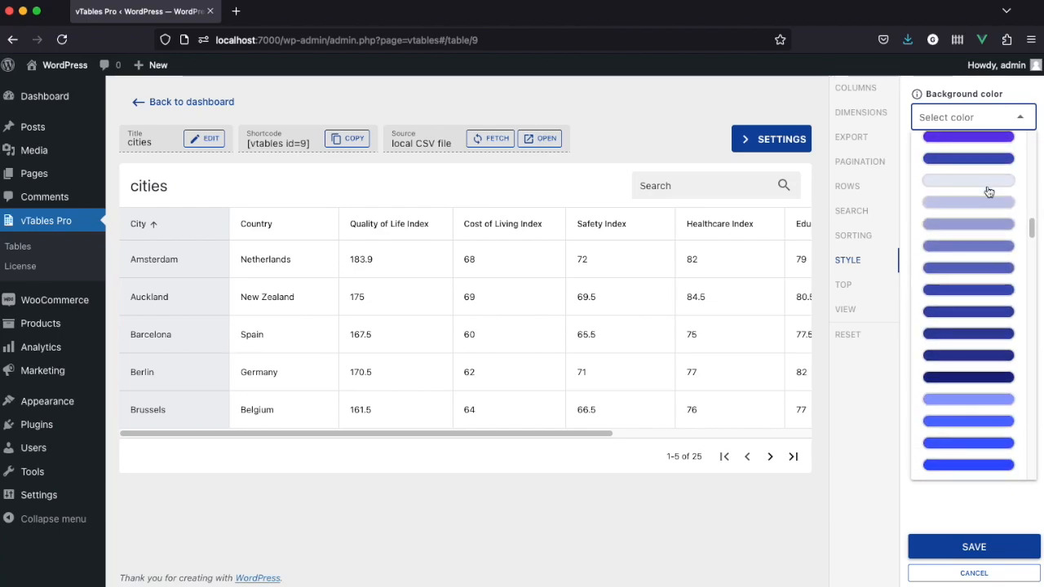
scroll(988, 190, "down", 8)
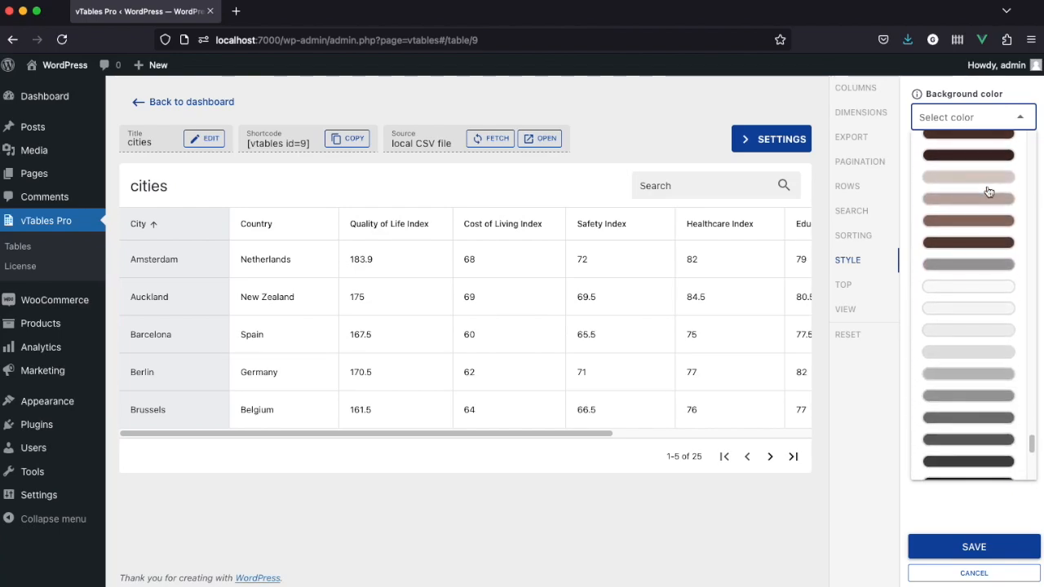
scroll(989, 192, "down", 1)
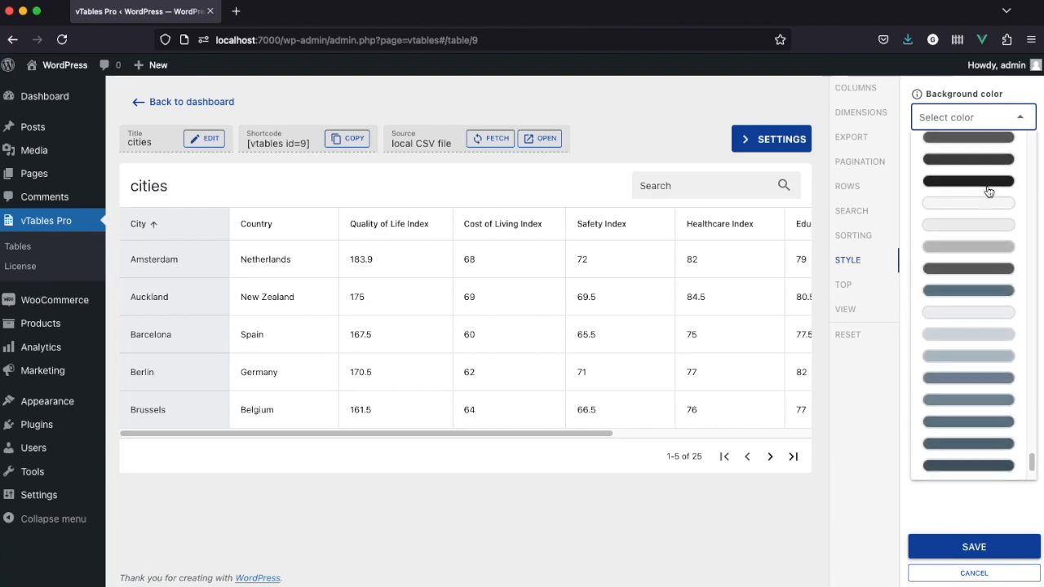
left_click(974, 400)
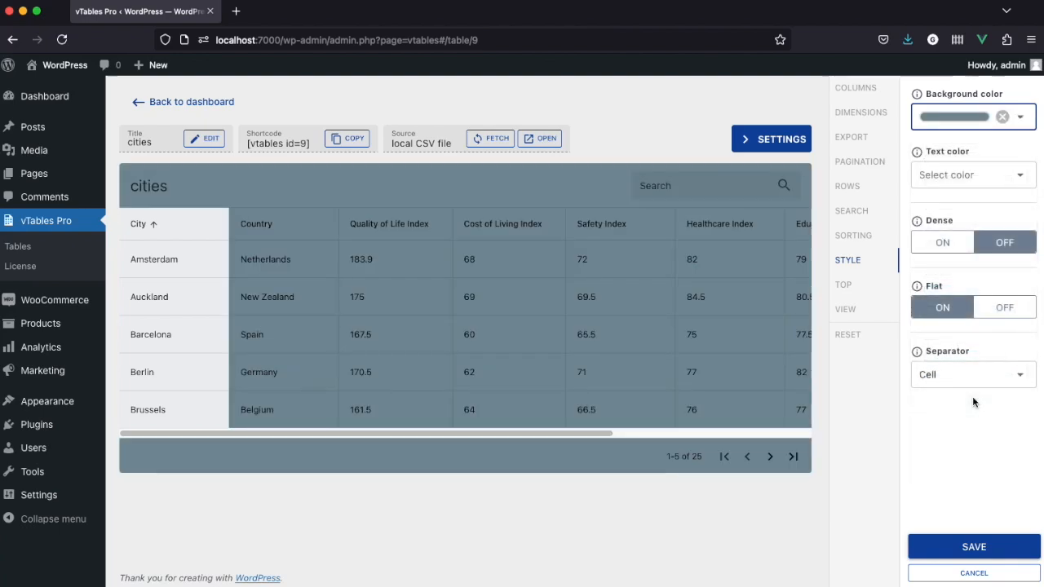
Step: Set the table's text color to a very light grey
left_click(960, 174)
scroll(970, 228, "down", 3)
scroll(970, 235, "down", 5)
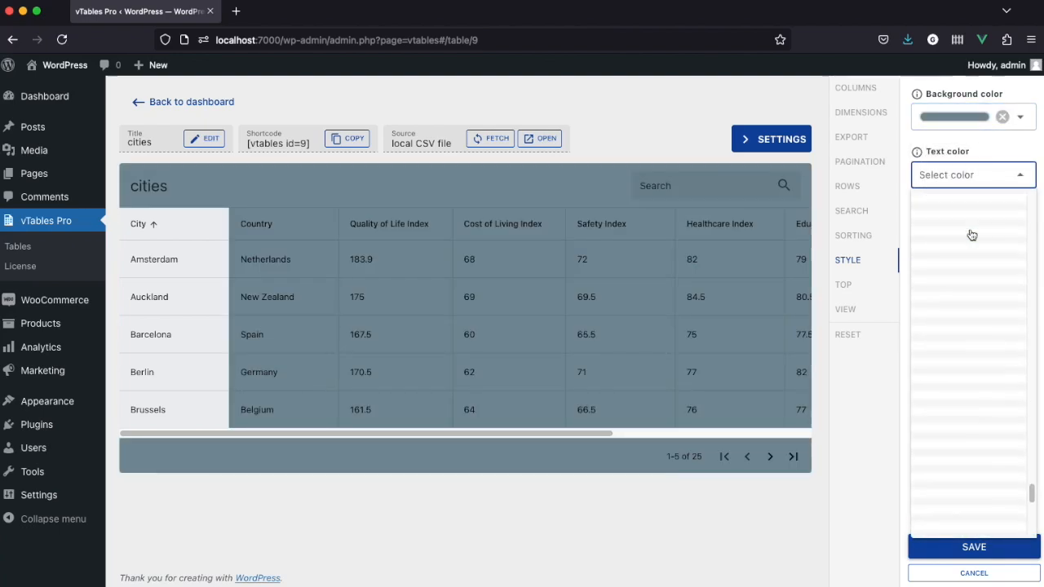
left_click(970, 244)
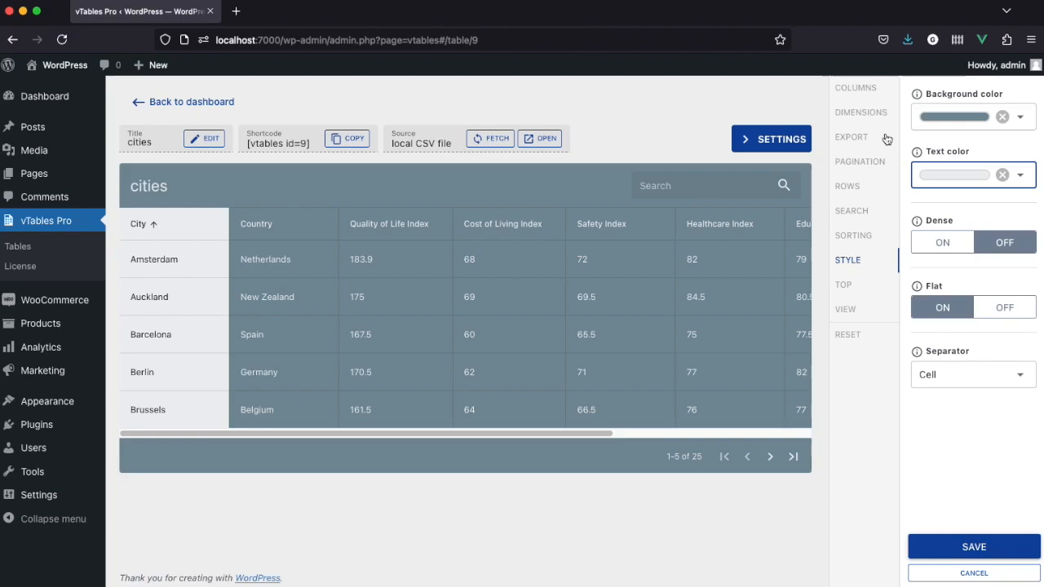
Step: Turn off the sticky first column, hide the Education Index, Healthcare Index and Safety Index columns, and save the settings
left_click(856, 87)
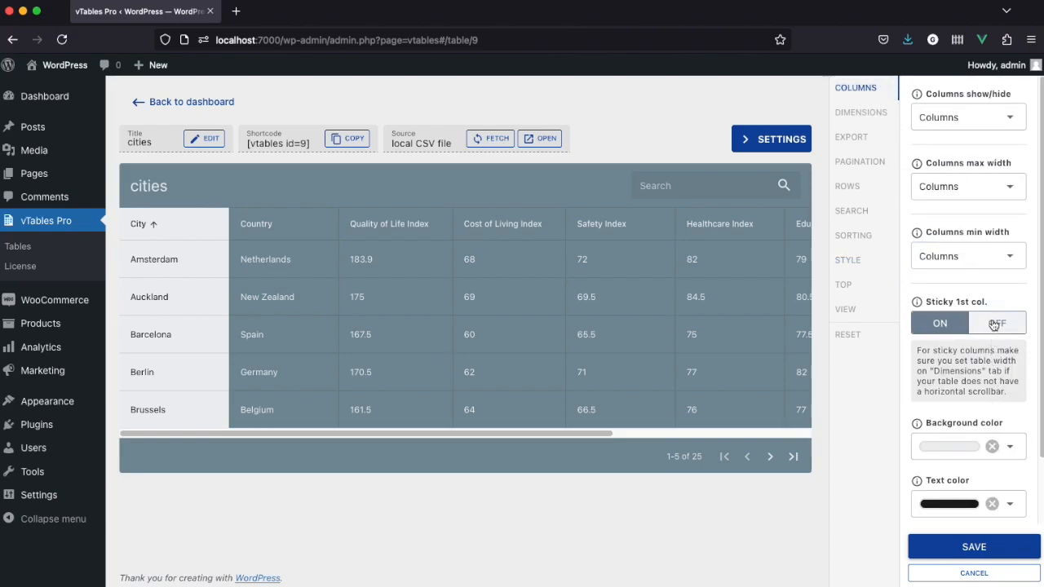
left_click(994, 324)
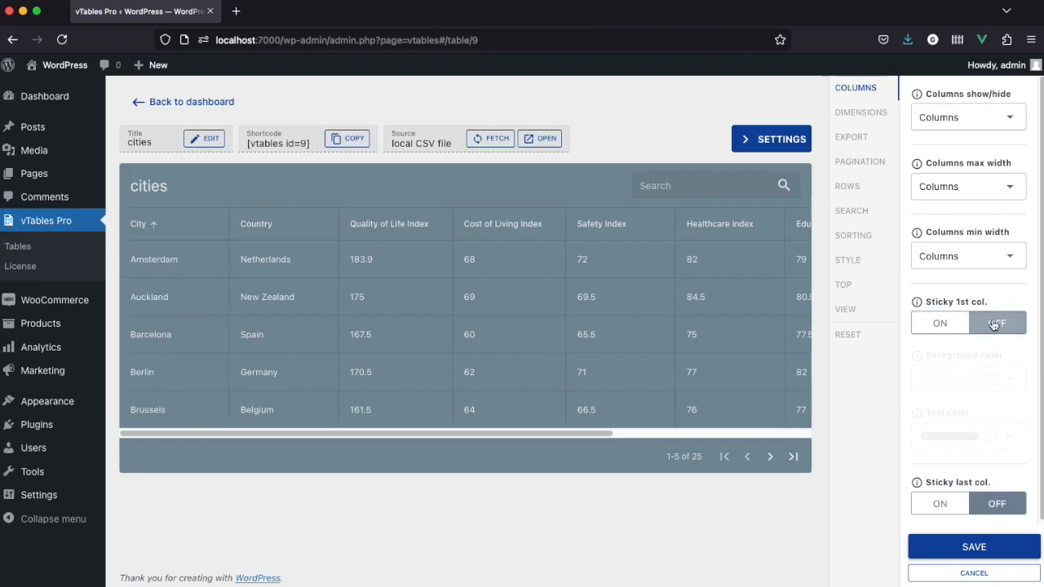
left_click(981, 120)
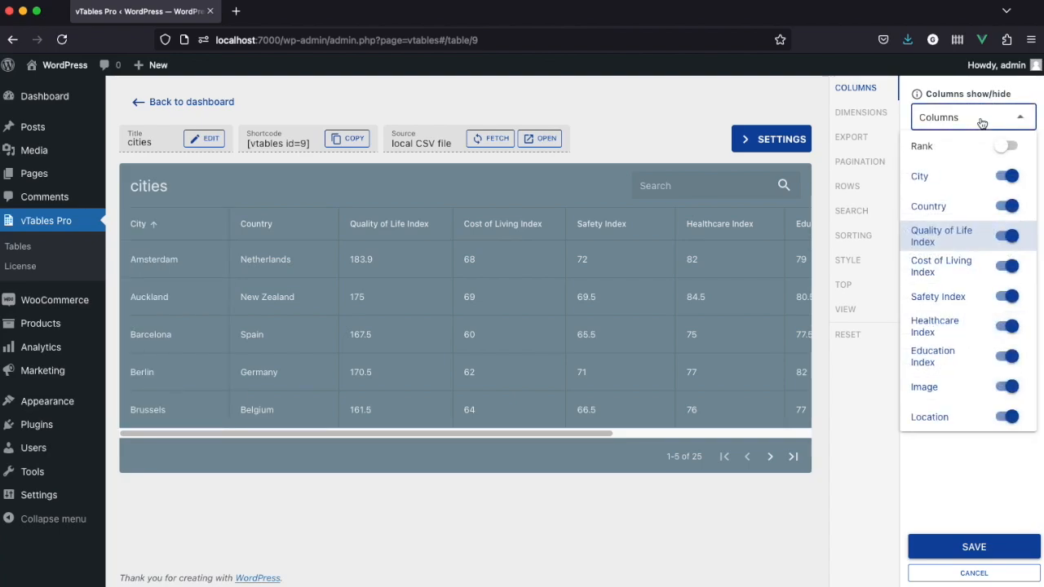
left_click(1010, 357)
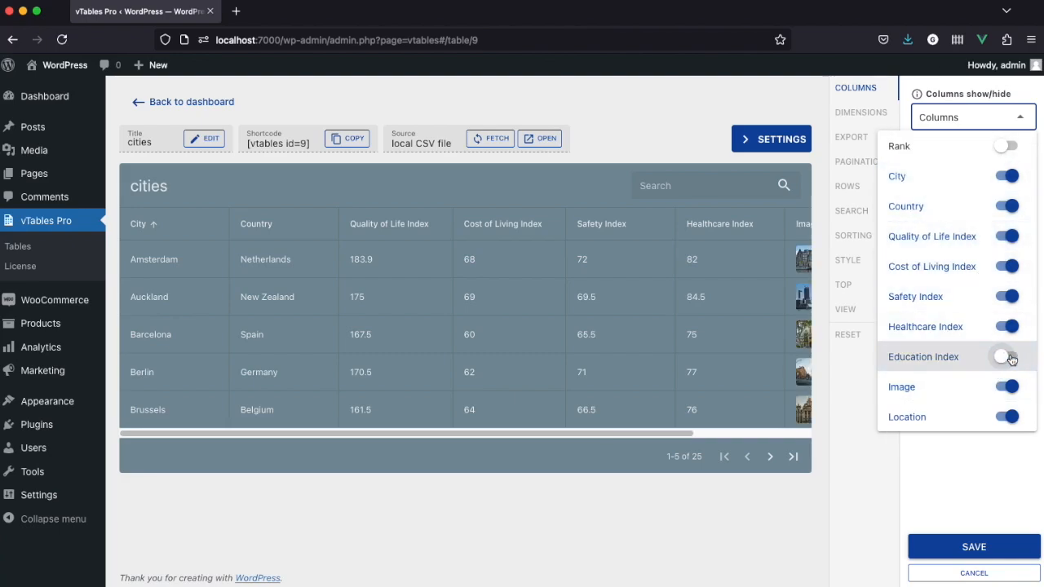
left_click(1009, 327)
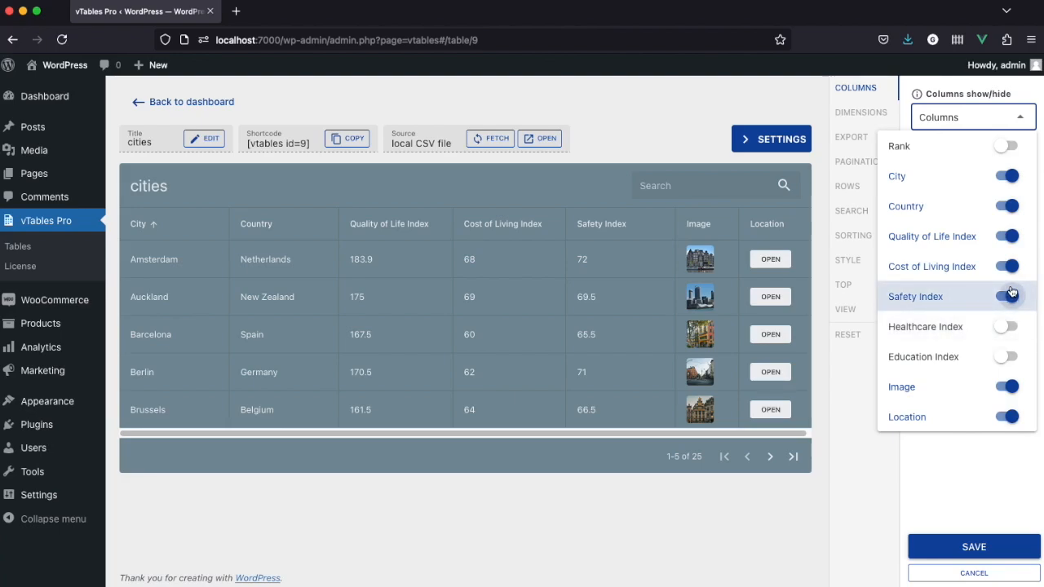
left_click(1009, 295)
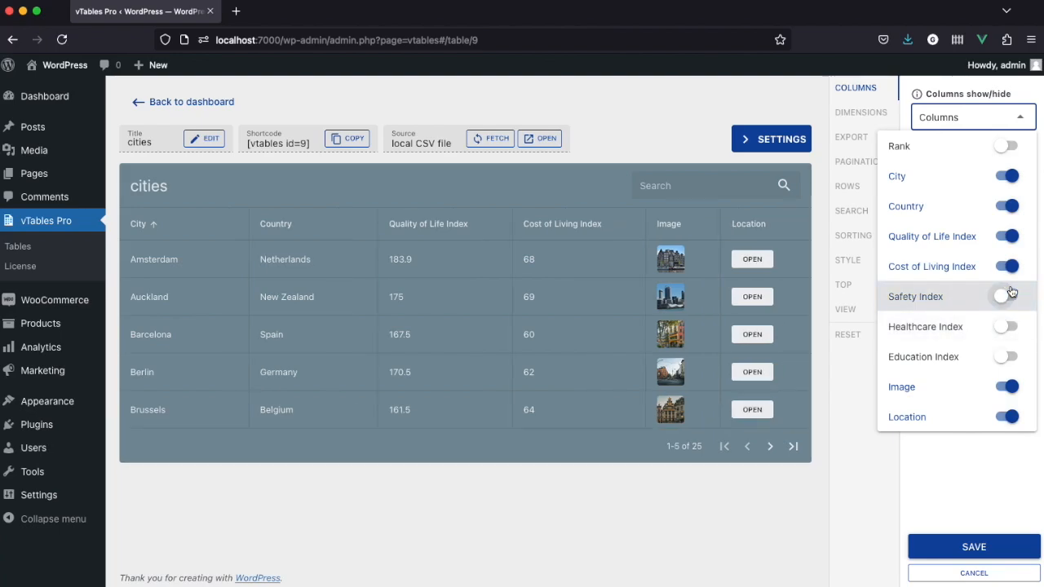
left_click(978, 118)
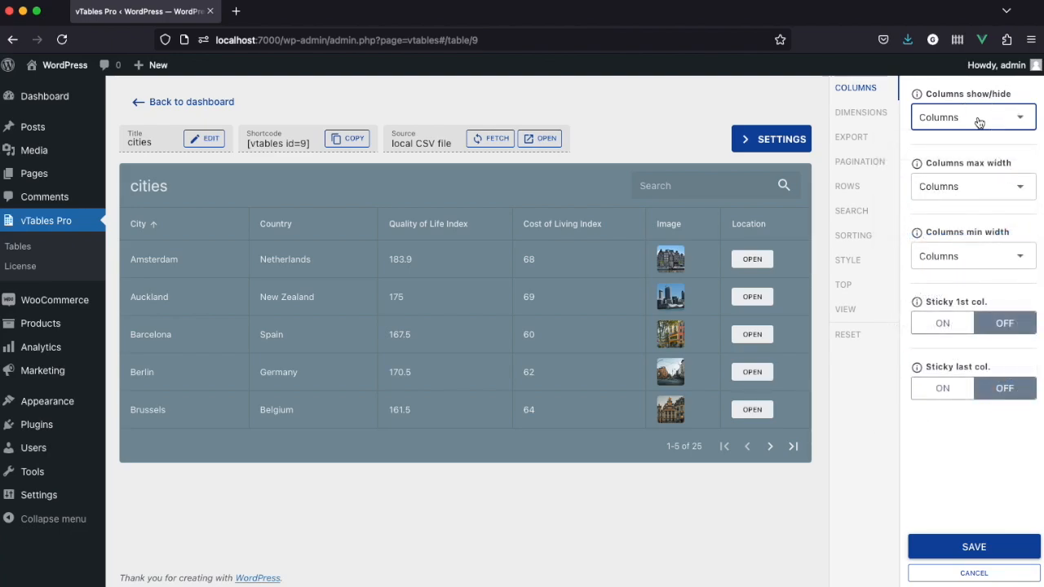
left_click(865, 261)
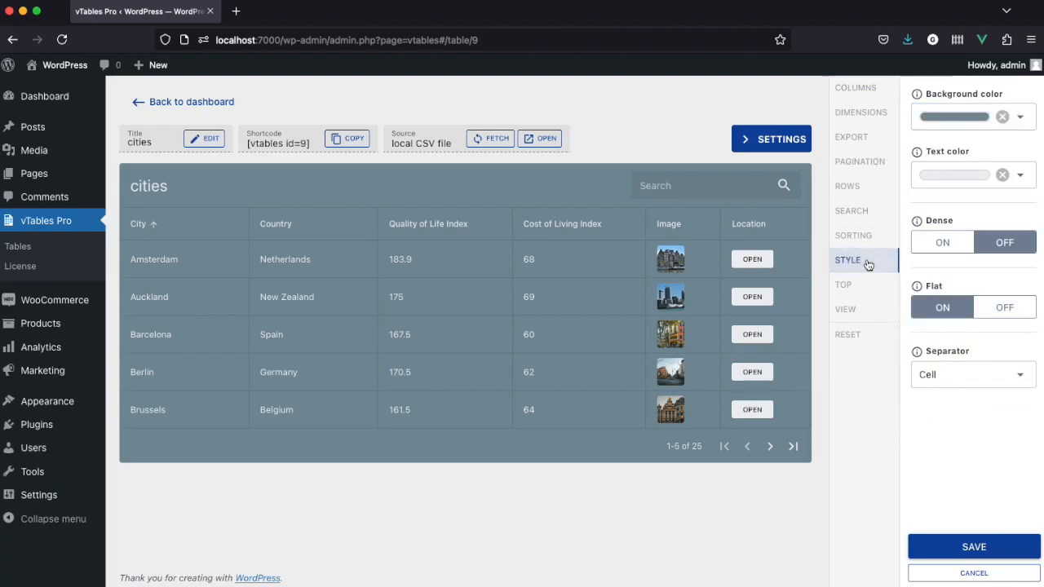
left_click(992, 531)
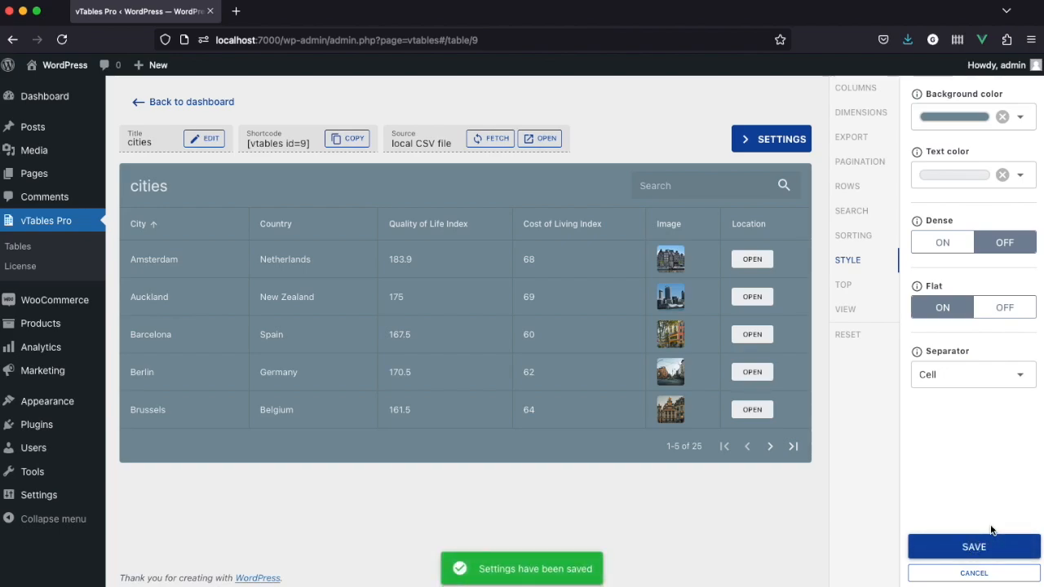
Step: Try hiding the table's header and its title, returning each to Show
left_click(861, 288)
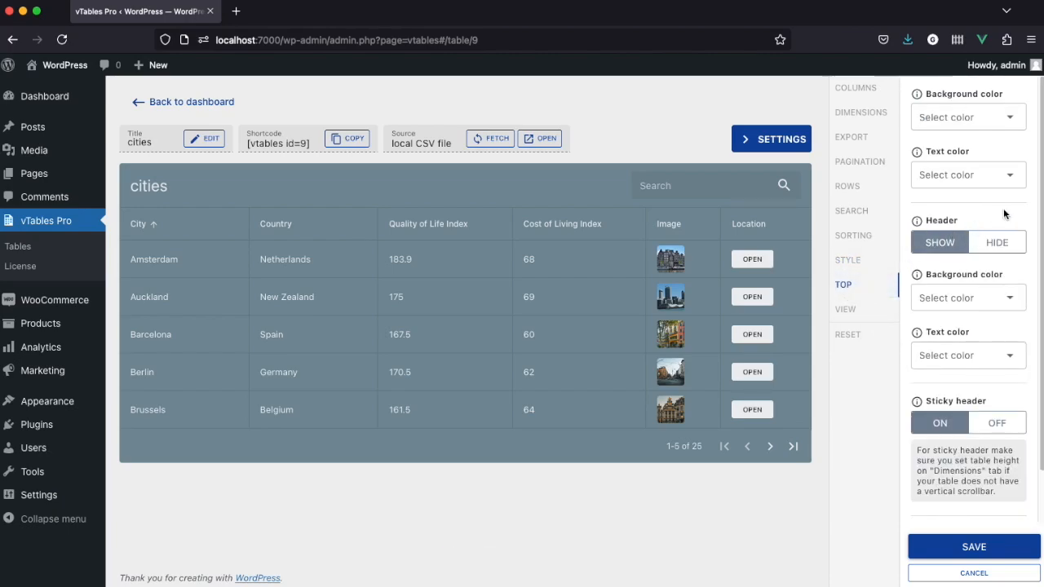
left_click(999, 244)
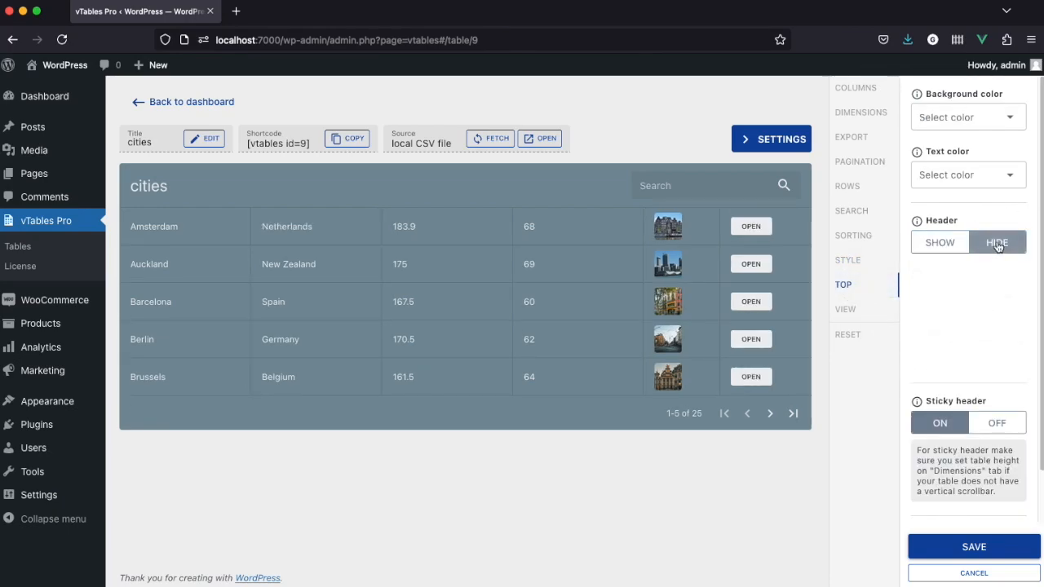
left_click(938, 243)
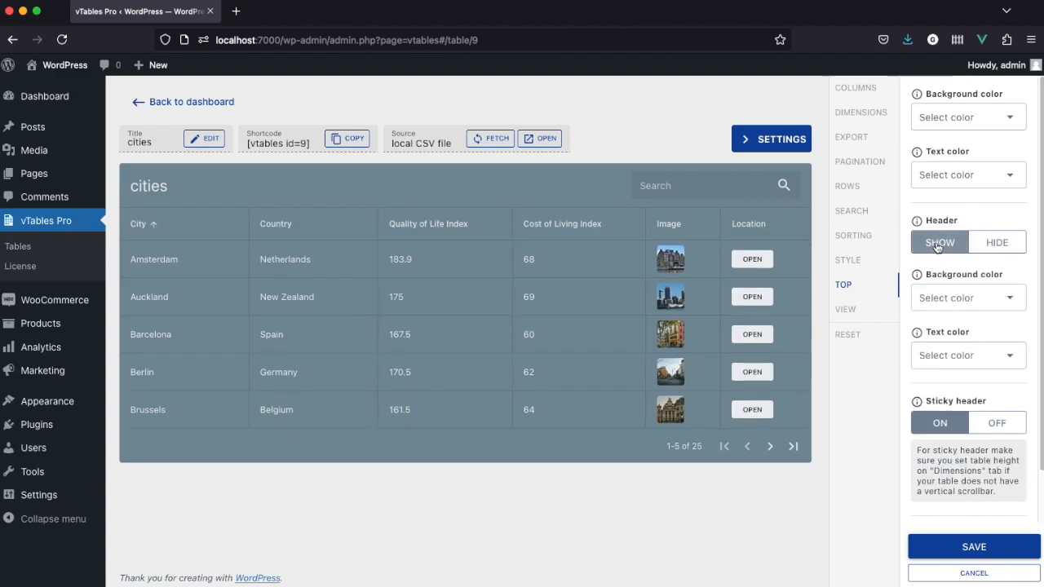
scroll(937, 319, "down", 2)
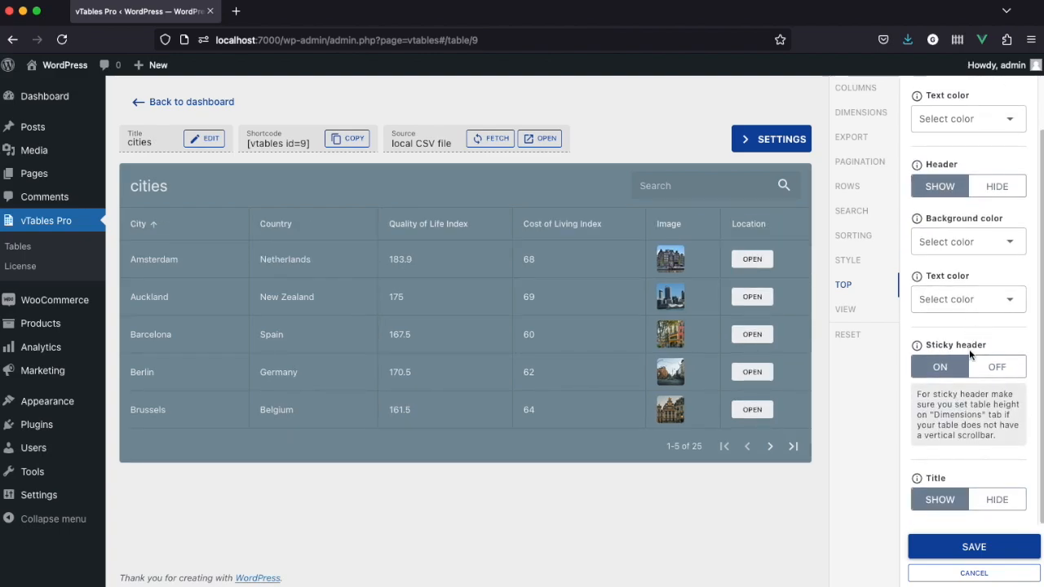
left_click(997, 498)
left_click(930, 500)
scroll(978, 245, "up", 2)
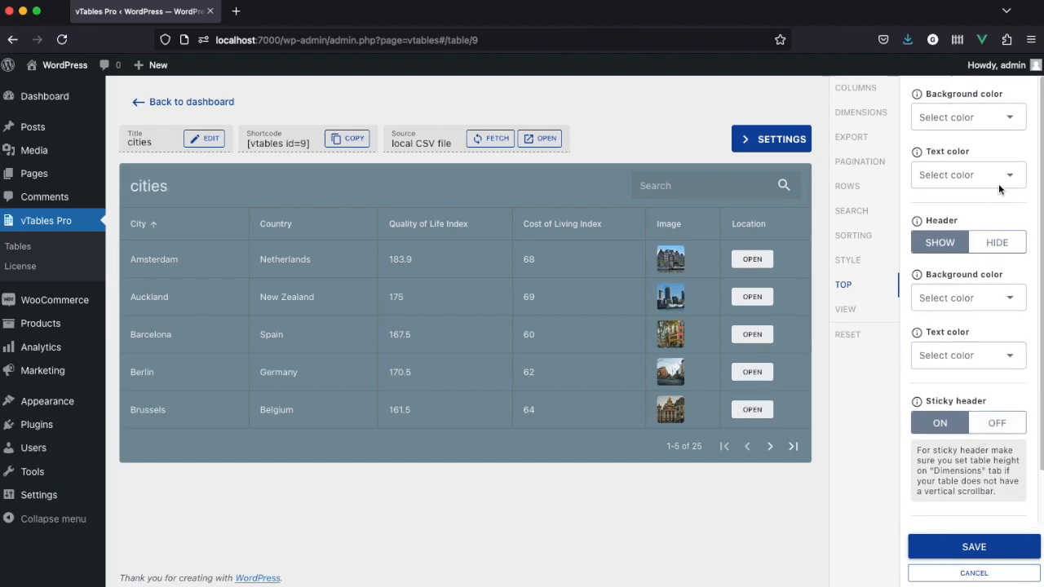
Step: Set the background color of the table's top section to a blue-grey one shade darker than the table body
left_click(970, 122)
scroll(973, 182, "down", 10)
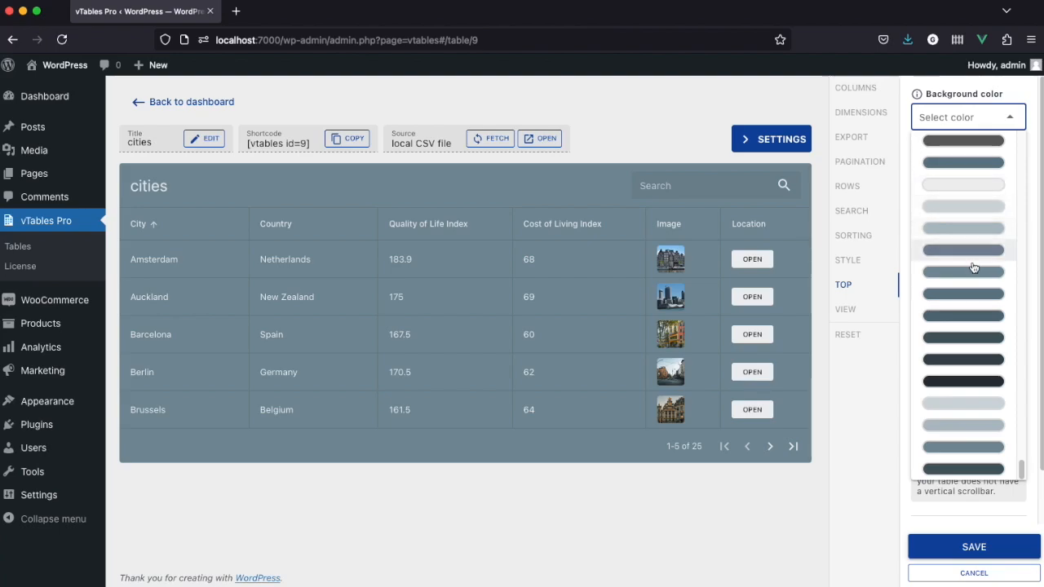
left_click(972, 275)
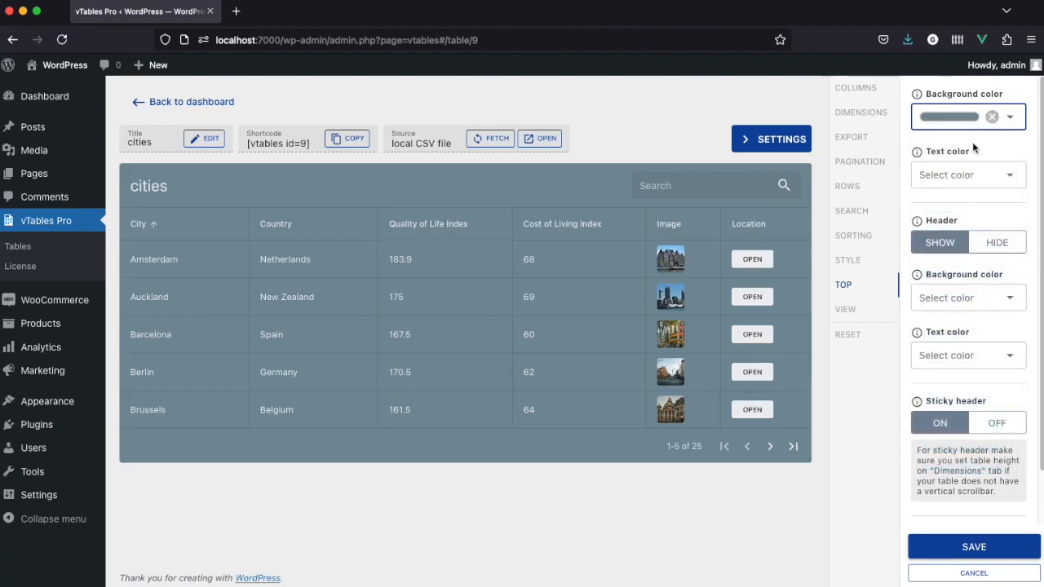
left_click(969, 121)
left_click(957, 294)
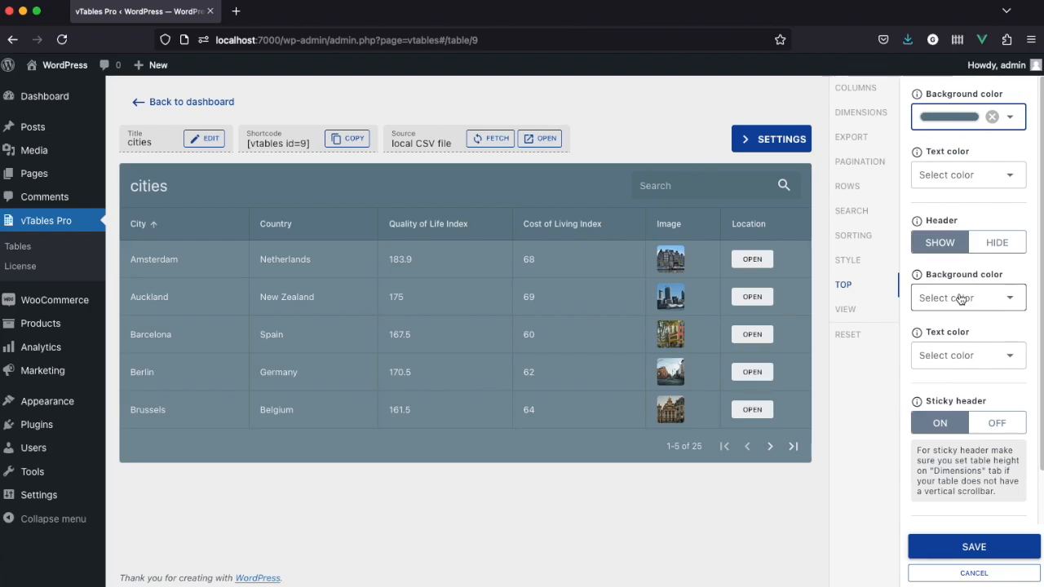
Step: Set the table header's background color to a dark blue-grey, darker than the top section, and save the settings
left_click(960, 298)
scroll(960, 300, "down", 15)
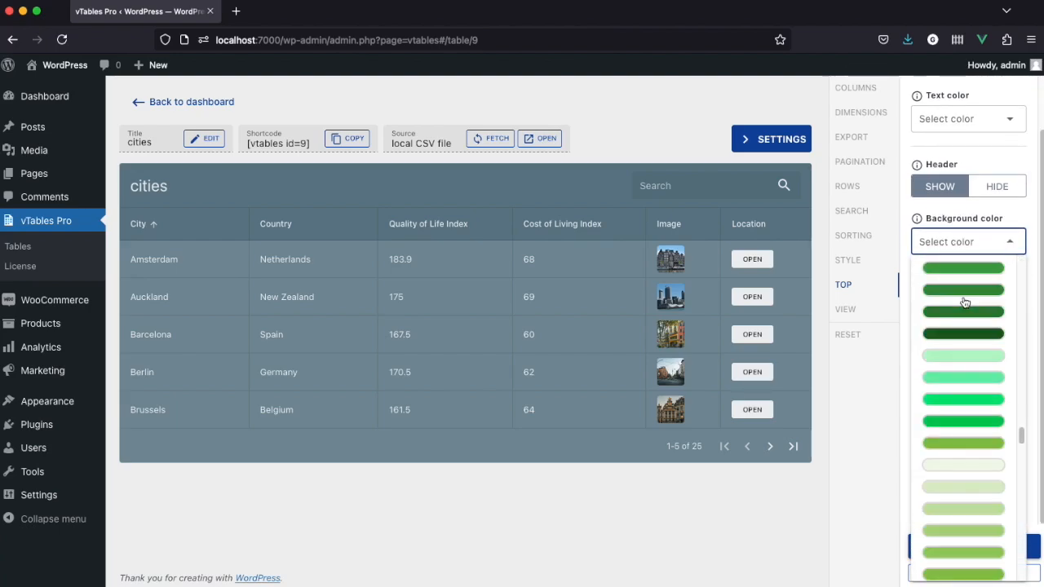
scroll(965, 303, "down", 10)
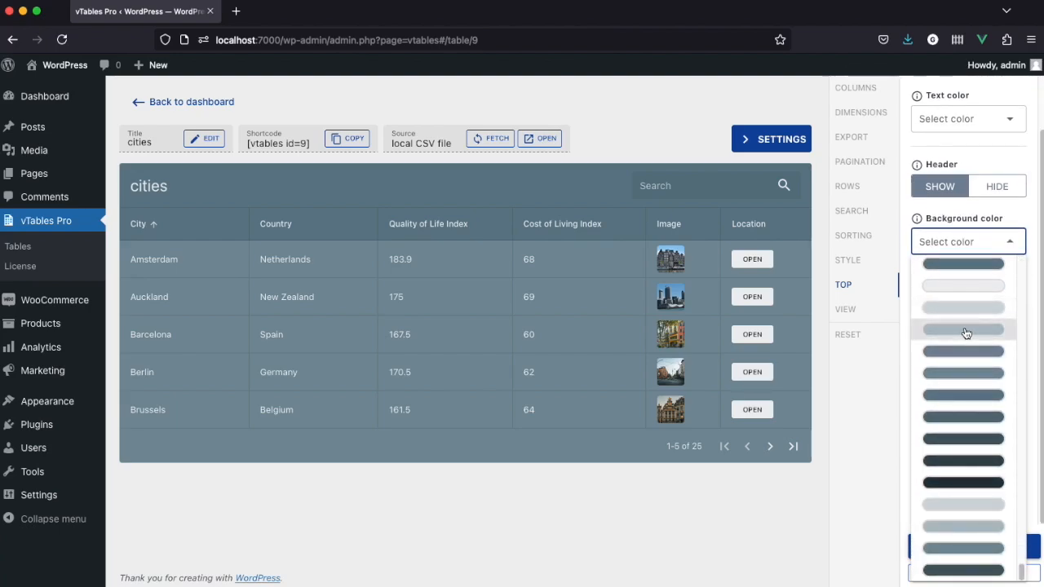
left_click(961, 397)
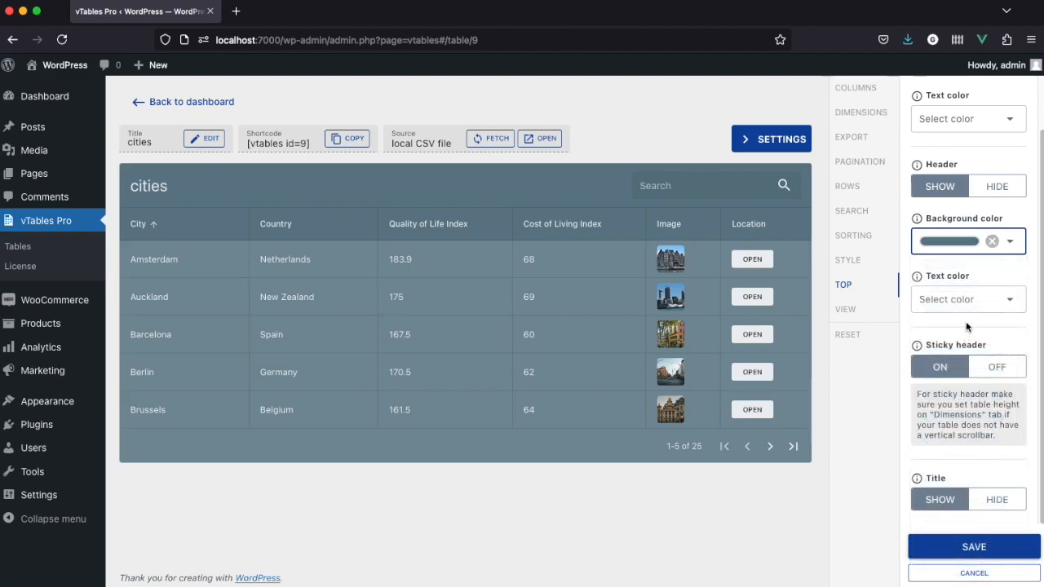
left_click(962, 241)
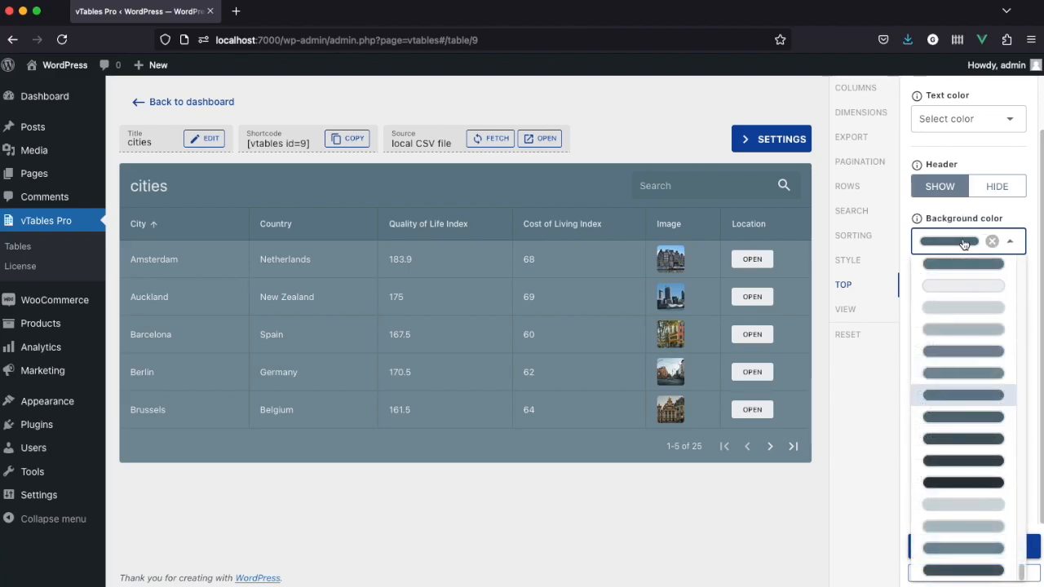
left_click(953, 419)
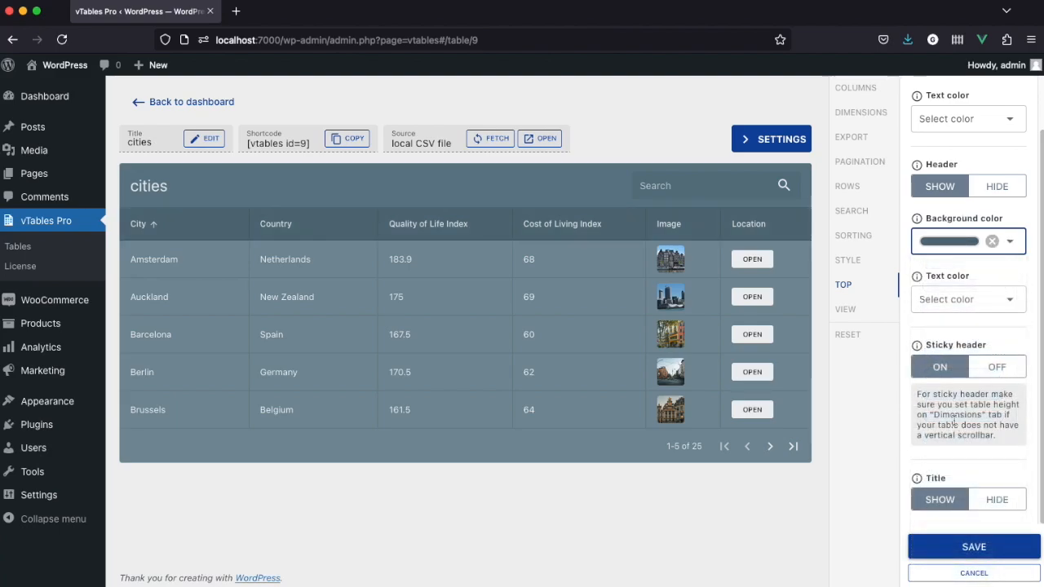
left_click(960, 547)
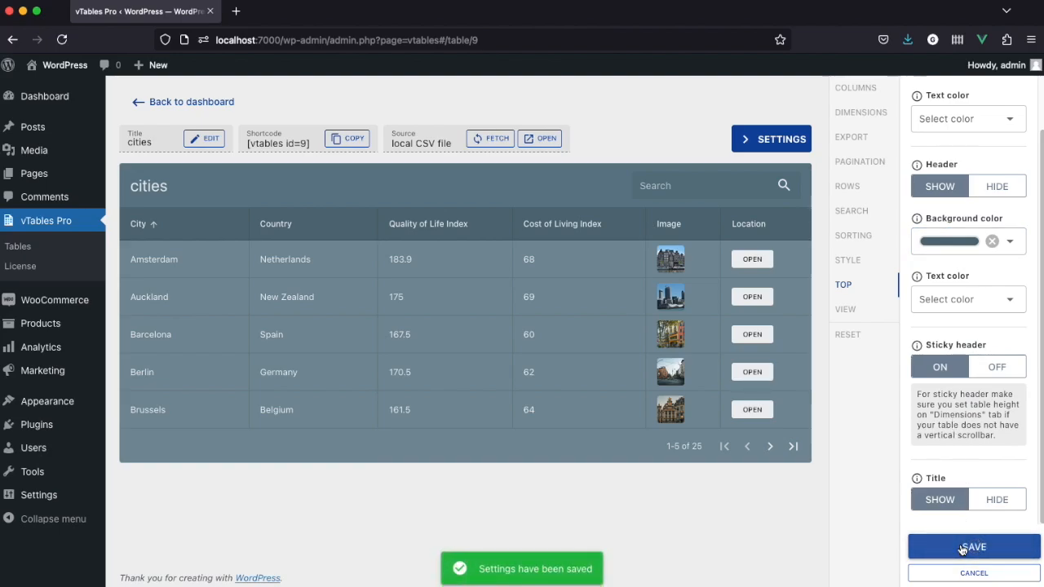
Step: Try the Grid view for the cities table, look over its cards, and return the view to Table
left_click(848, 307)
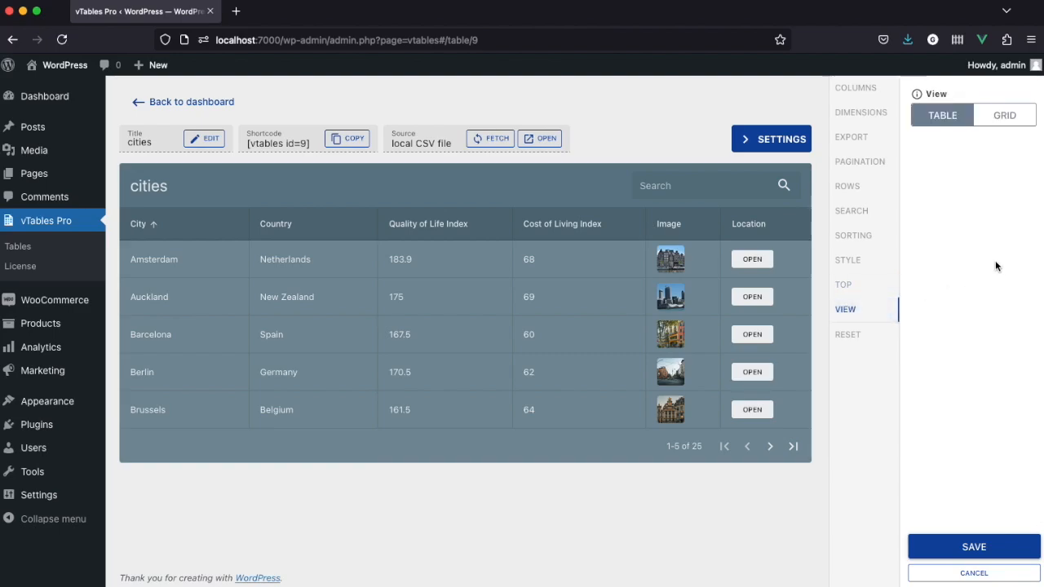
left_click(1001, 117)
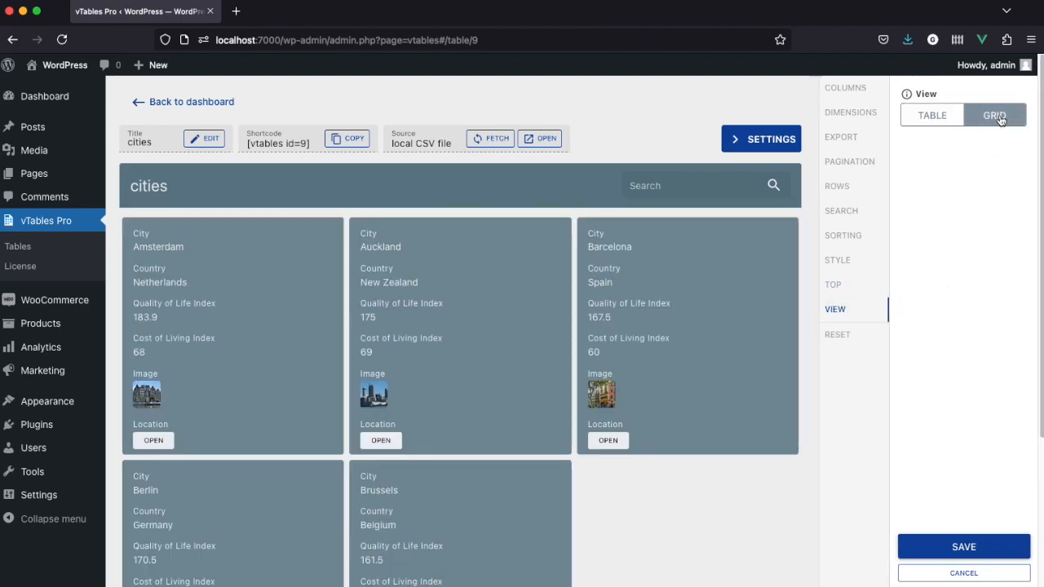
scroll(748, 340, "down", 5)
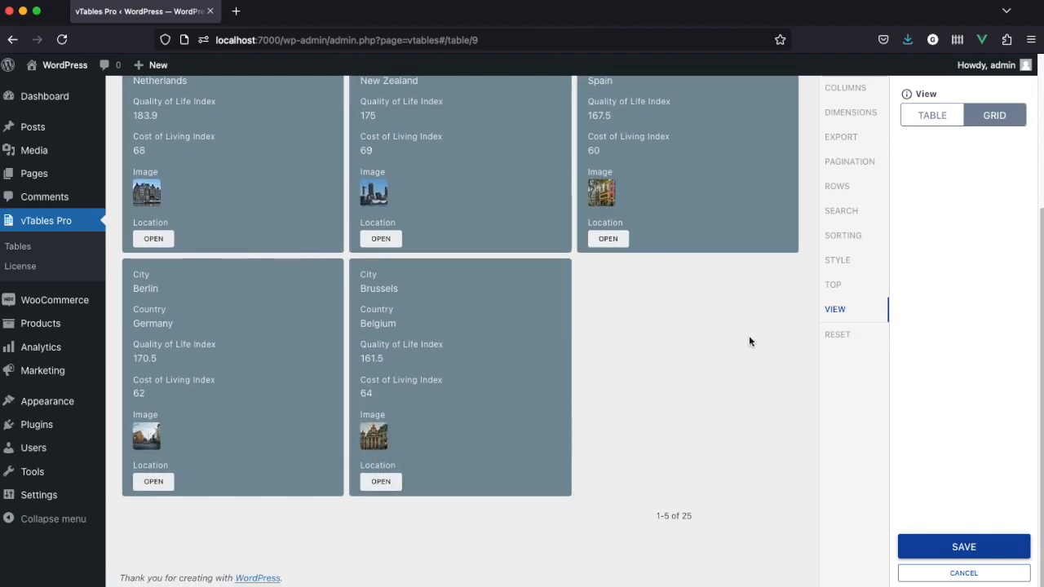
scroll(749, 341, "up", 3)
scroll(749, 340, "up", 2)
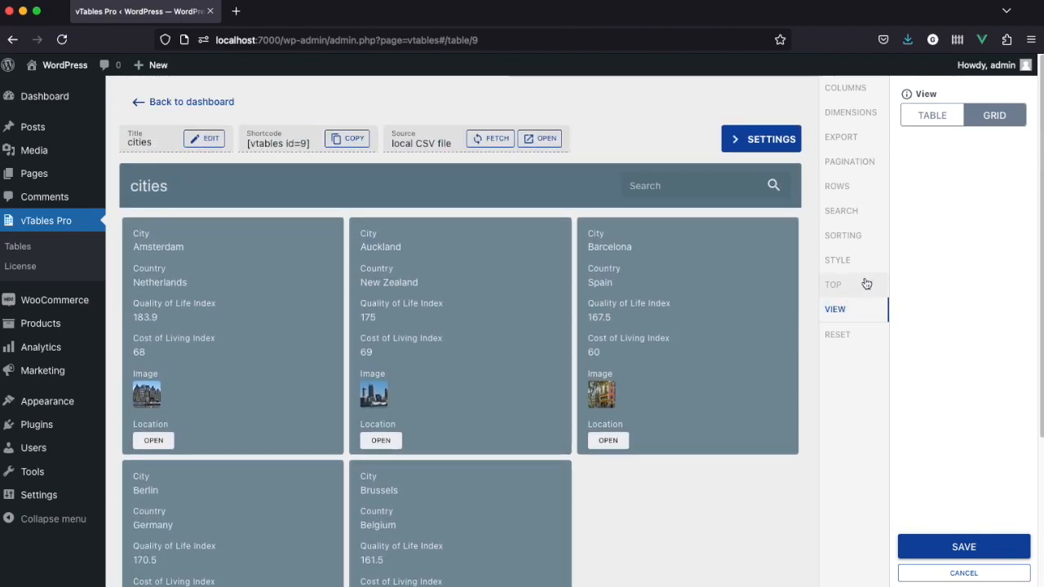
left_click(923, 122)
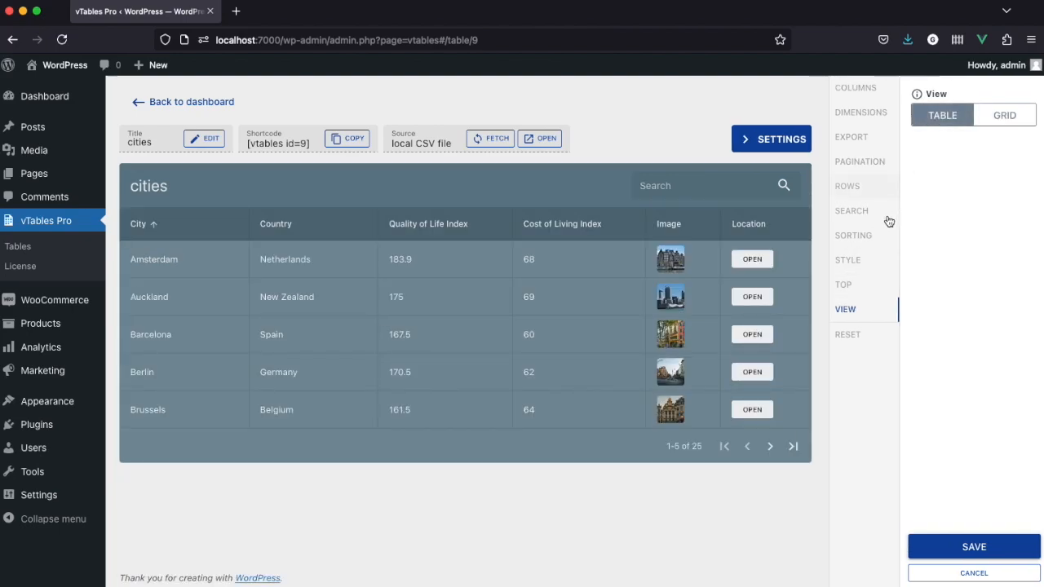
Step: Reset the current settings of the cities table
left_click(859, 335)
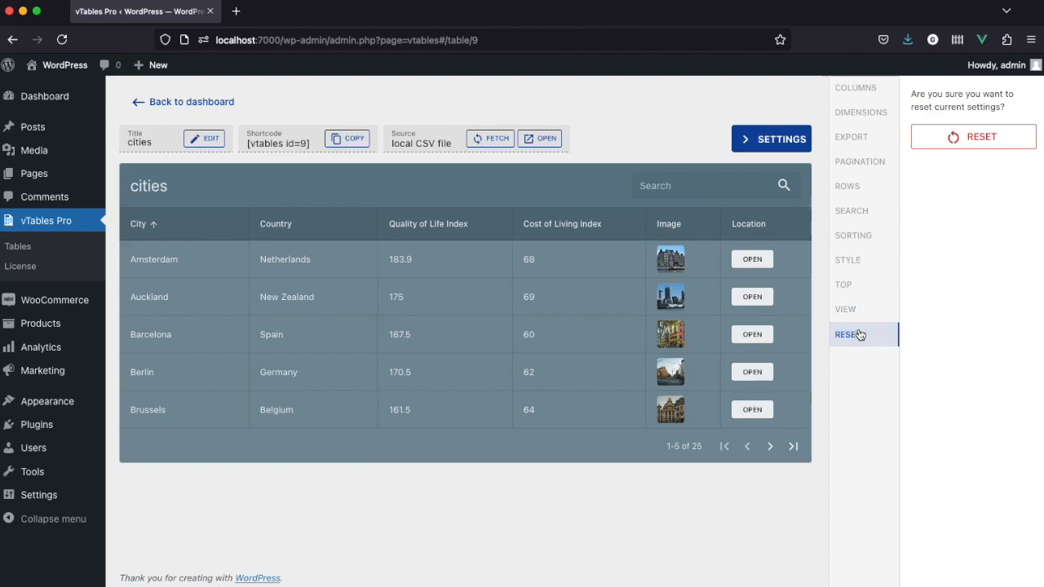
left_click(969, 140)
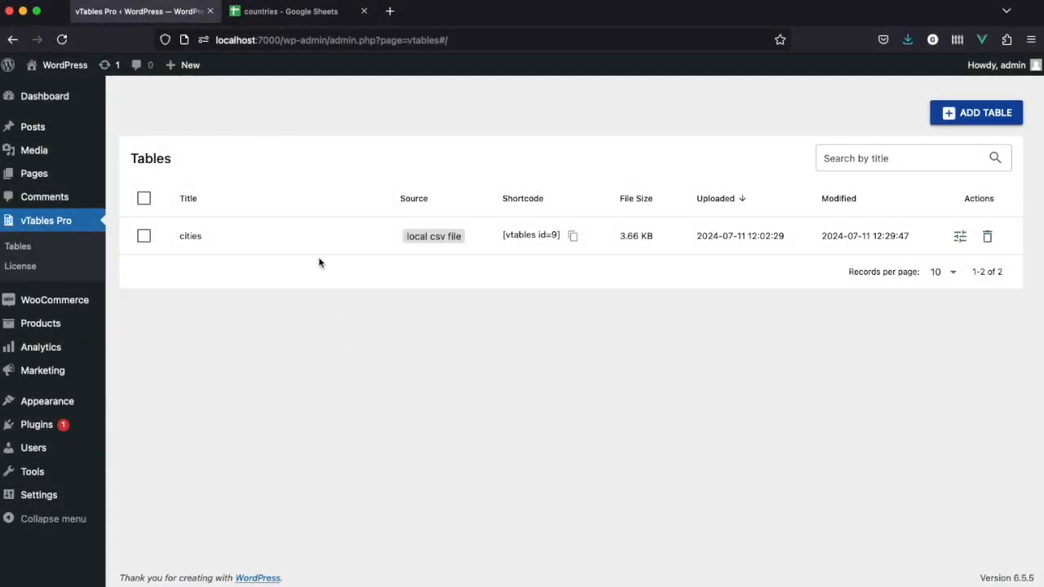
Step: Switch to the countries spreadsheet in Google Sheets, share it with anyone with the link, and copy its link
left_click(285, 11)
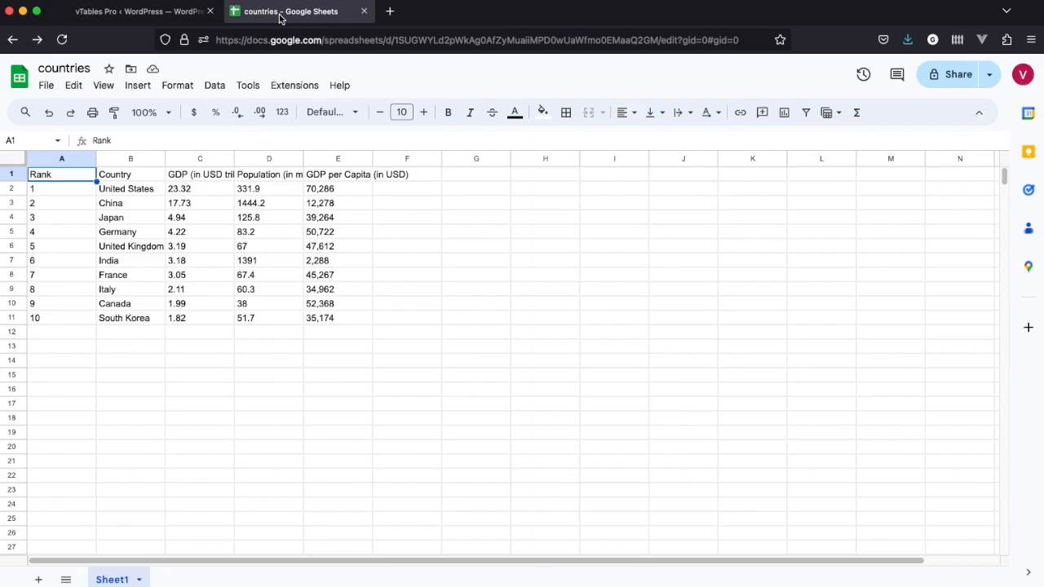
left_click(46, 86)
mouse_move(182, 213)
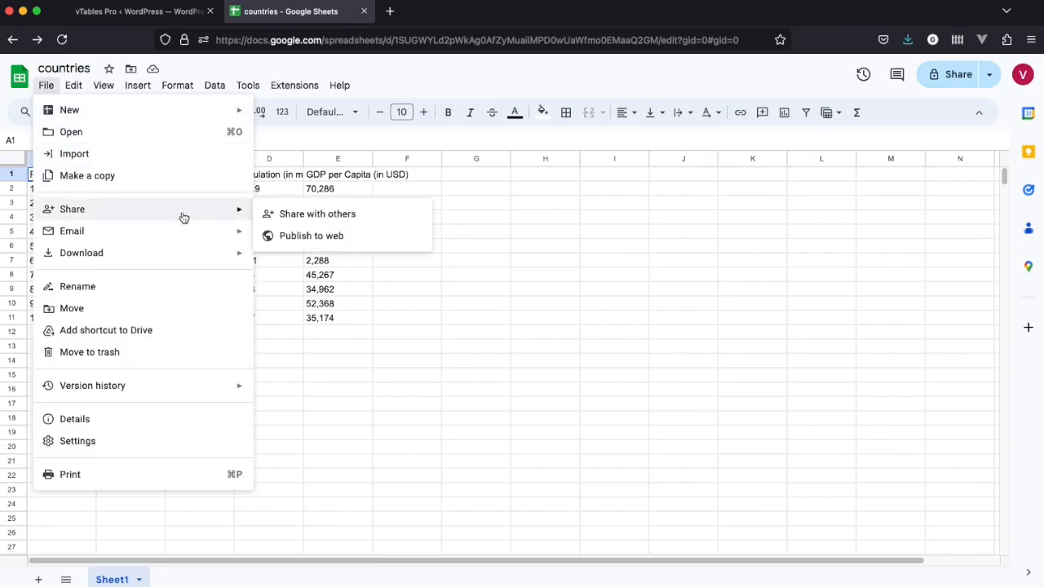
left_click(306, 214)
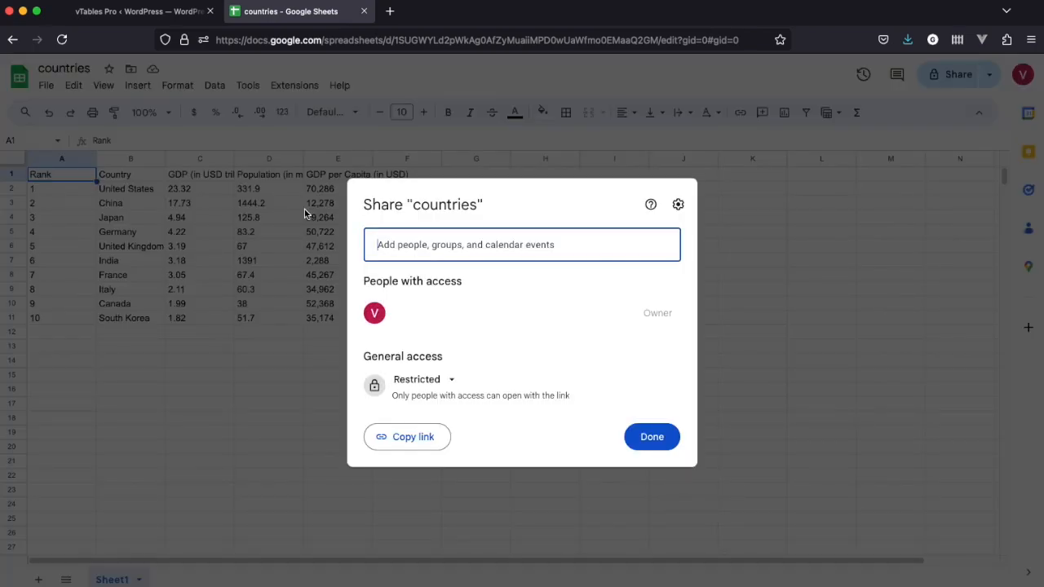
left_click(422, 380)
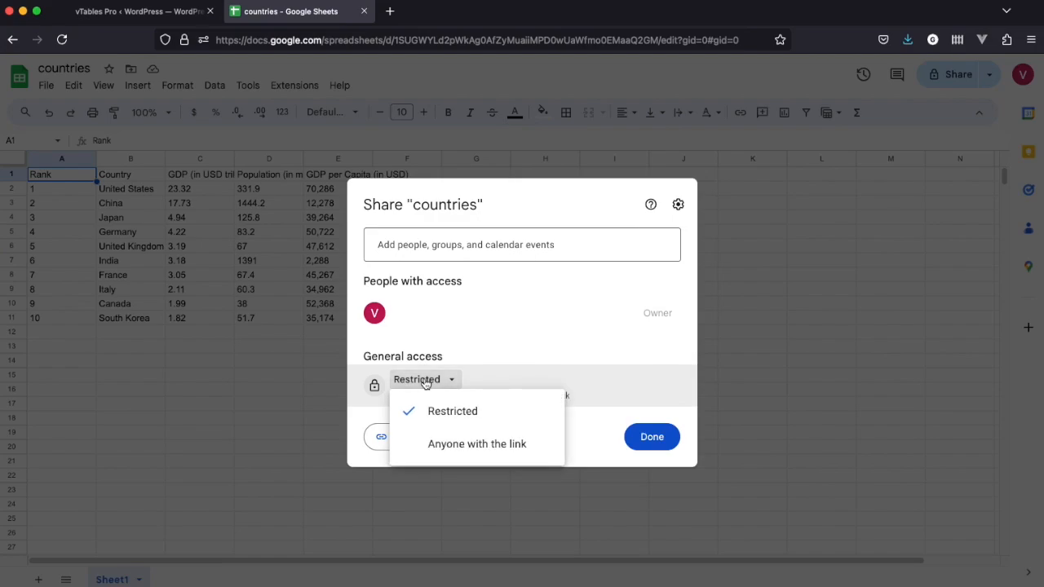
left_click(445, 440)
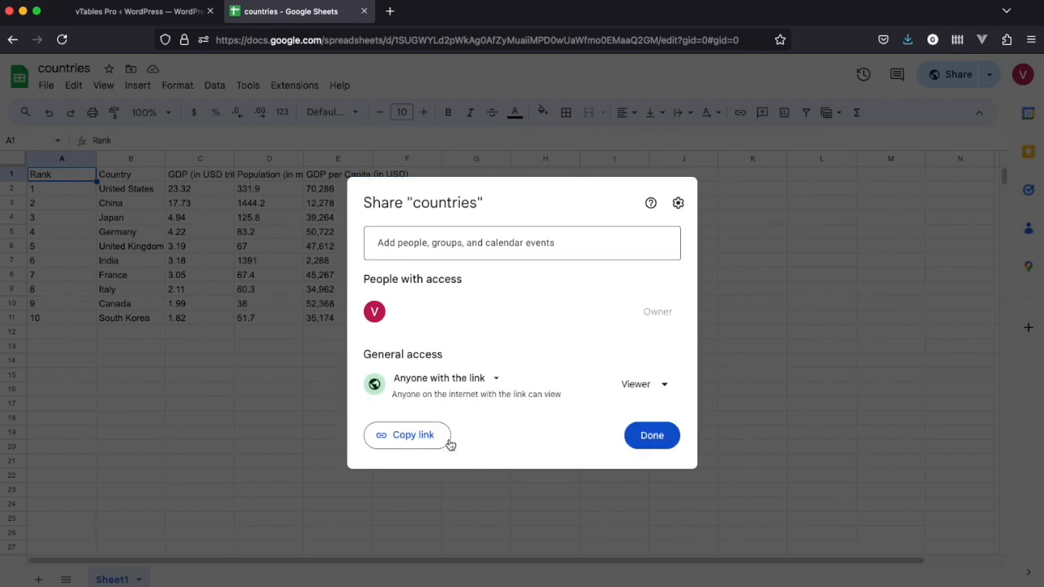
left_click(435, 444)
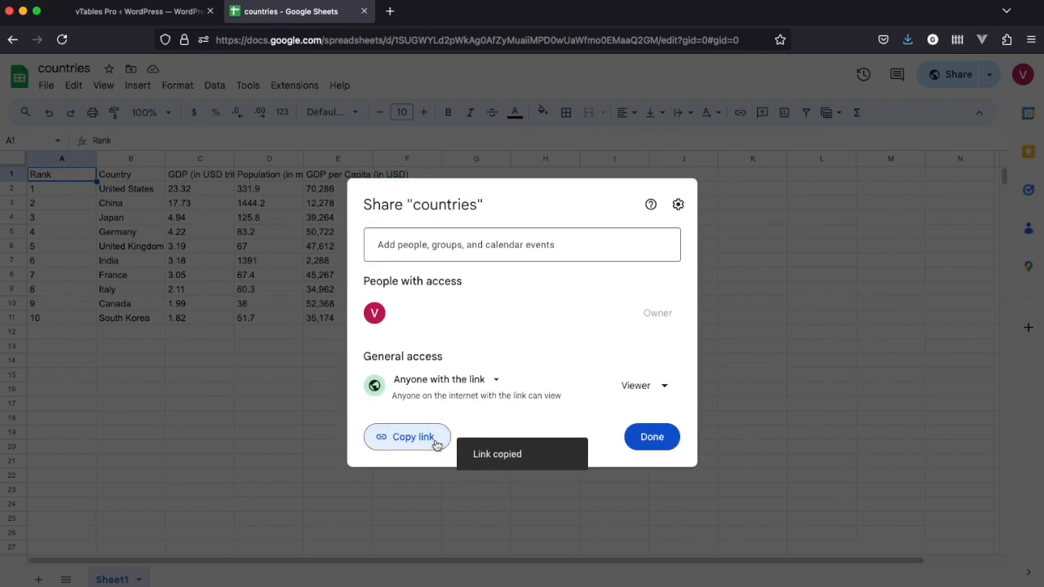
left_click(641, 436)
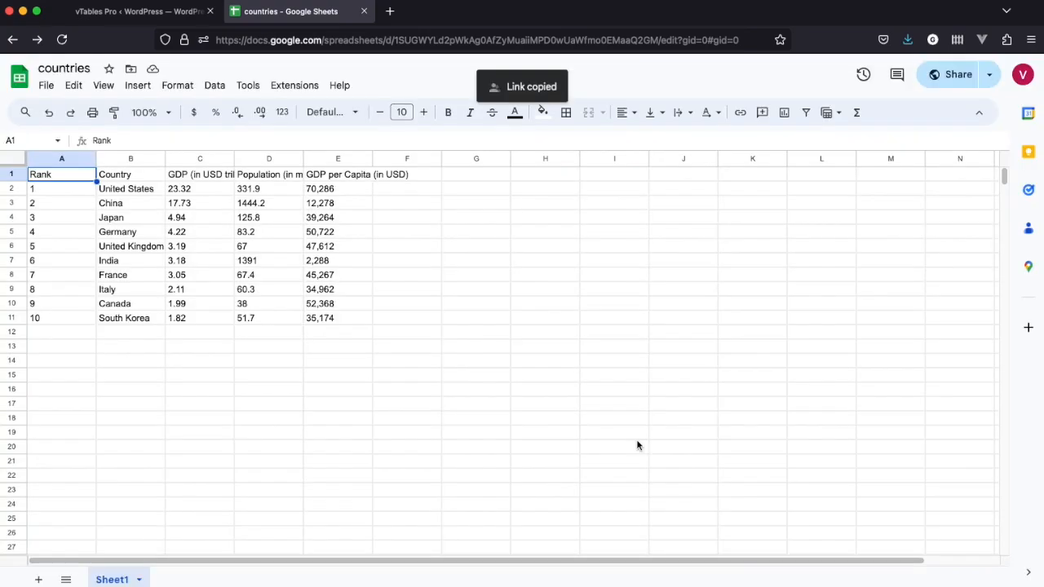
Step: Switch back to vTables Pro and start a remote file import for a new table titled "countries"
left_click(146, 12)
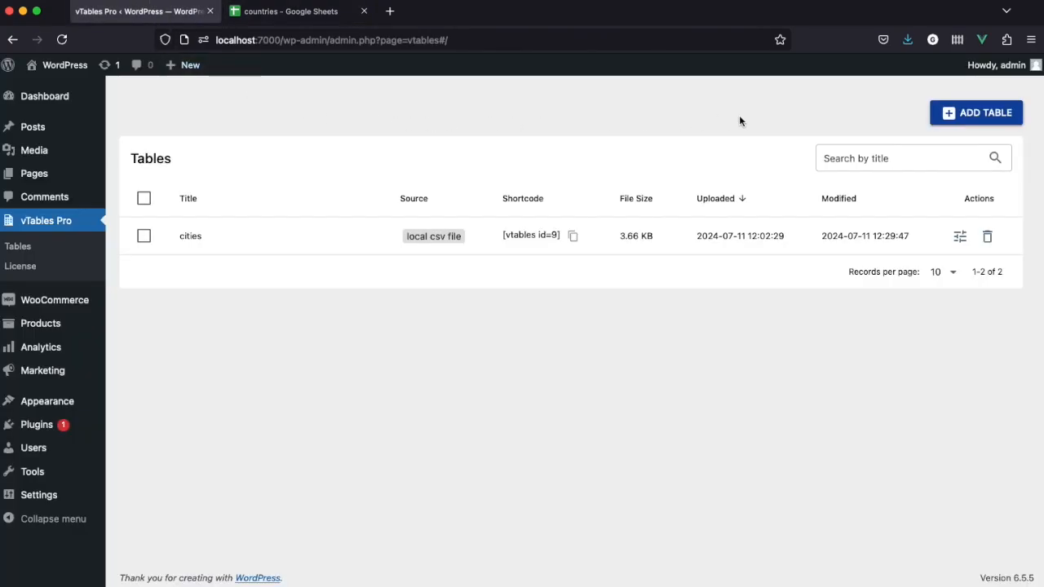
left_click(984, 119)
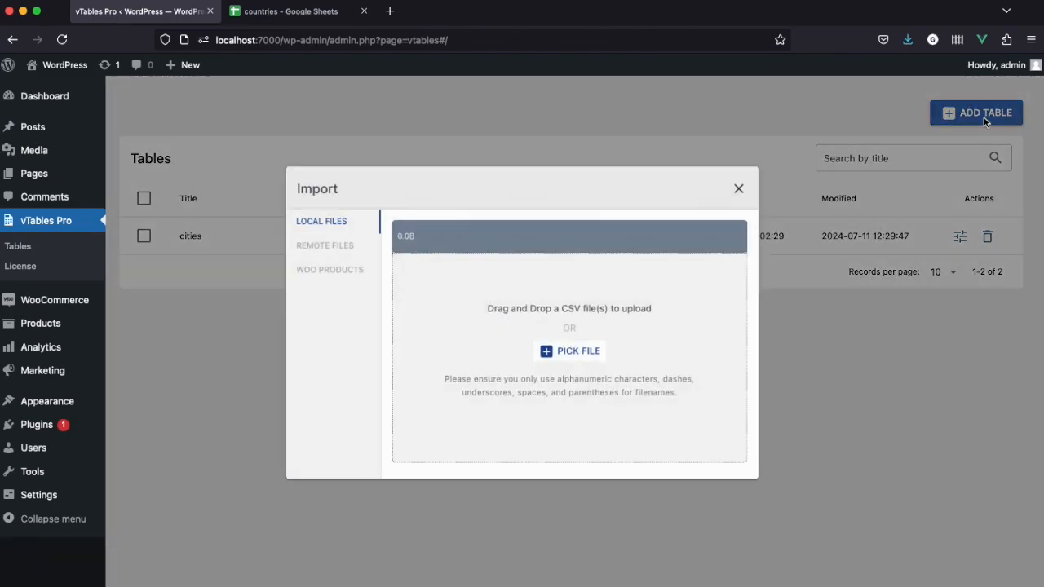
left_click(336, 247)
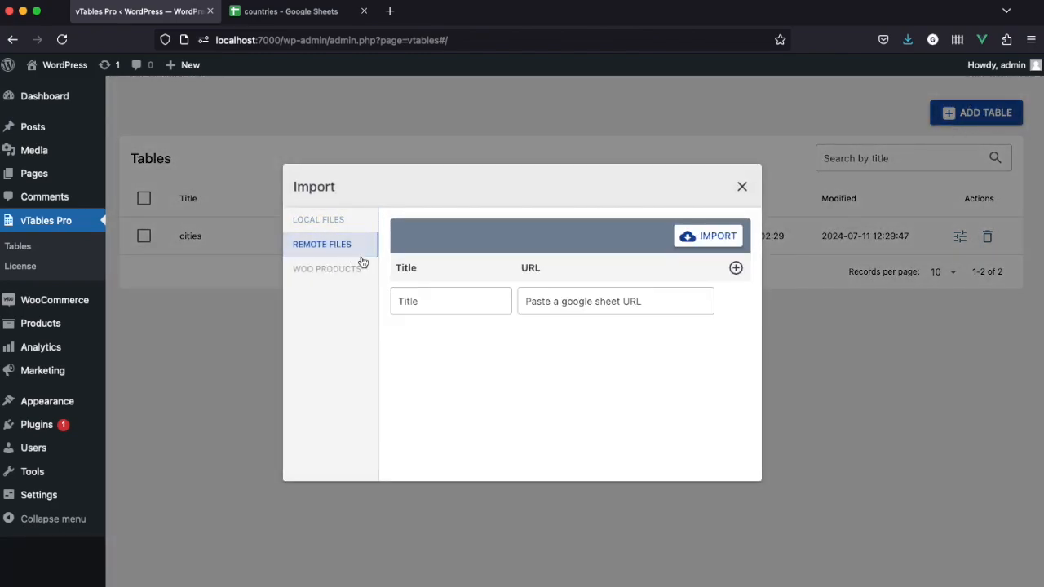
left_click(424, 301)
type("countries")
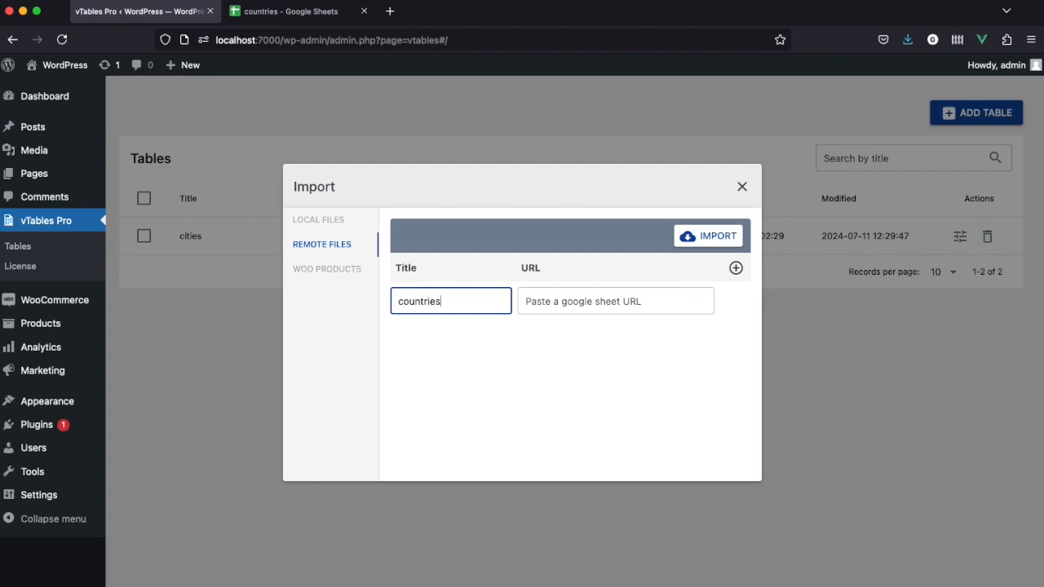
Step: Import the countries sheet using the copied Google Sheets link as its URL, and open the imported table
left_click(561, 301)
right_click(561, 301)
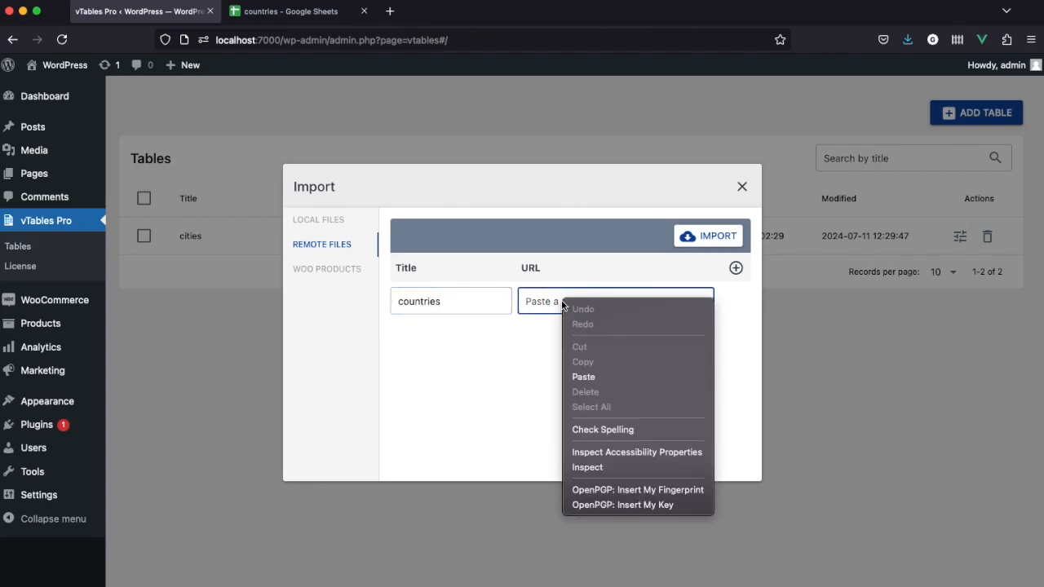
left_click(616, 376)
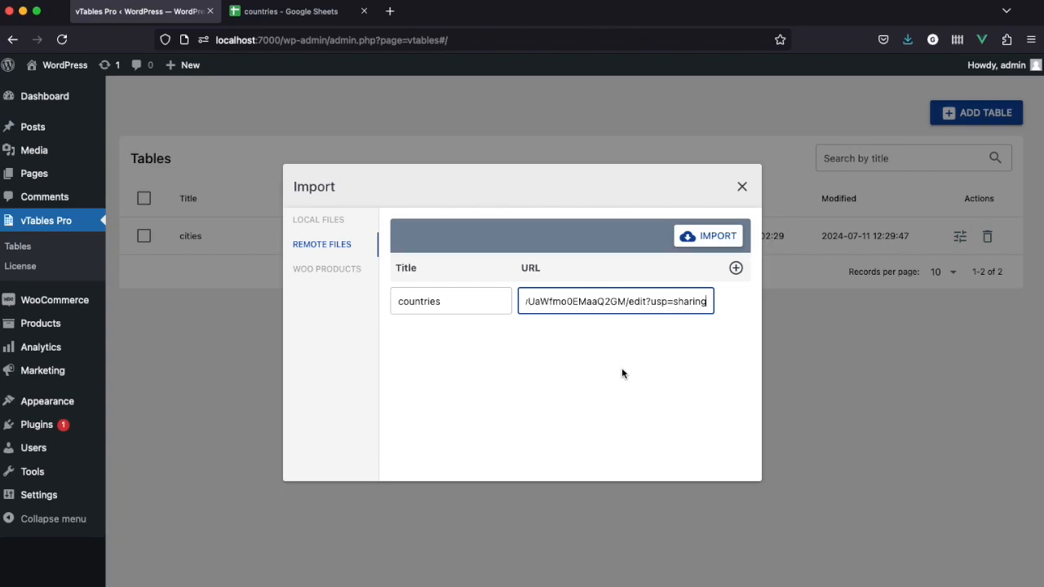
left_click(703, 238)
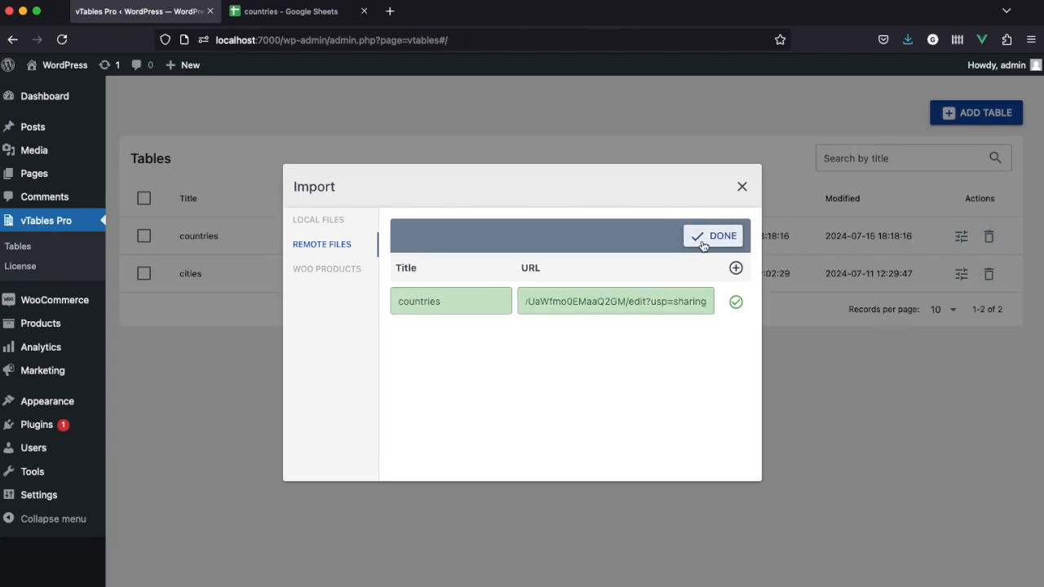
left_click(701, 243)
left_click(741, 187)
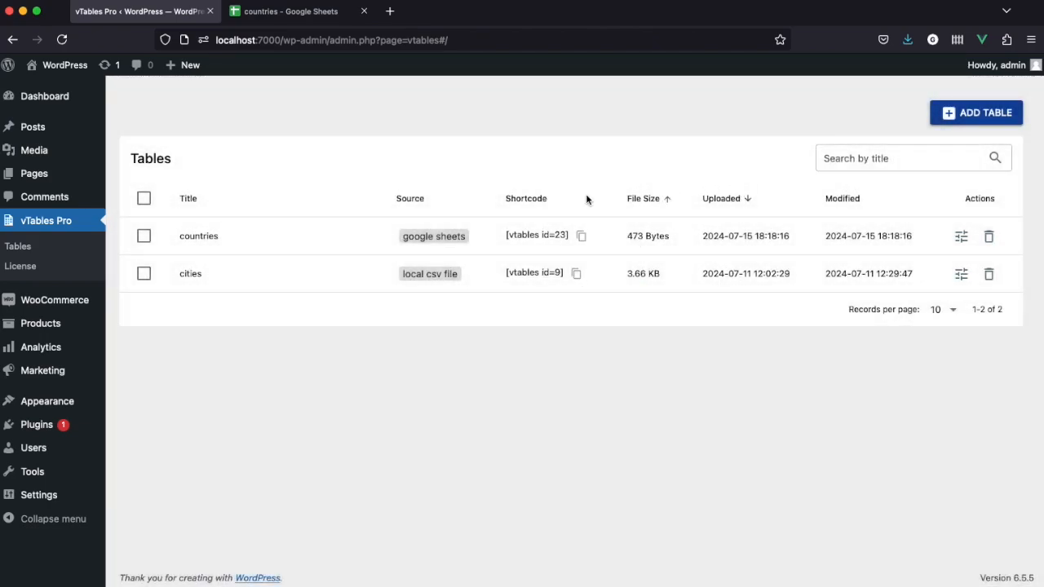
left_click(324, 235)
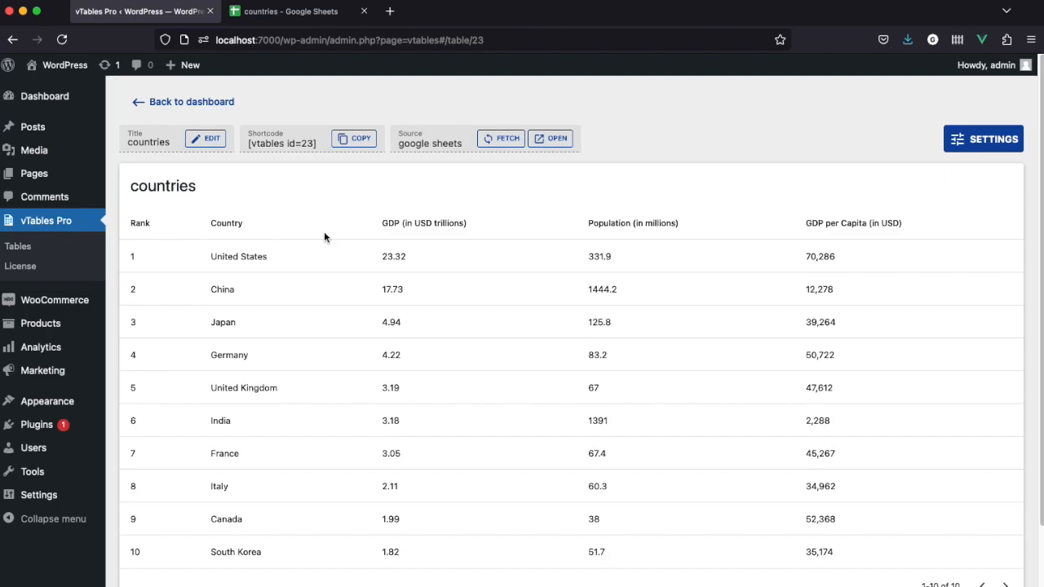
Step: Switch to the countries spreadsheet and insert a column headed "Flag" between Country and GDP (in USD trillions)
left_click(302, 13)
left_click(331, 319)
left_click(197, 177)
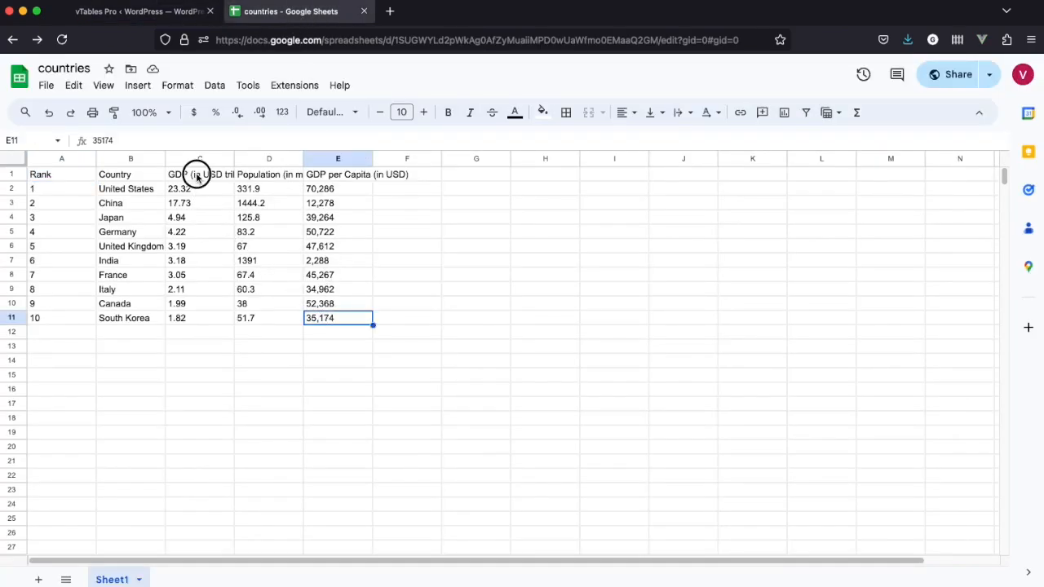
left_click_drag(279, 326, 331, 325)
left_click(199, 178)
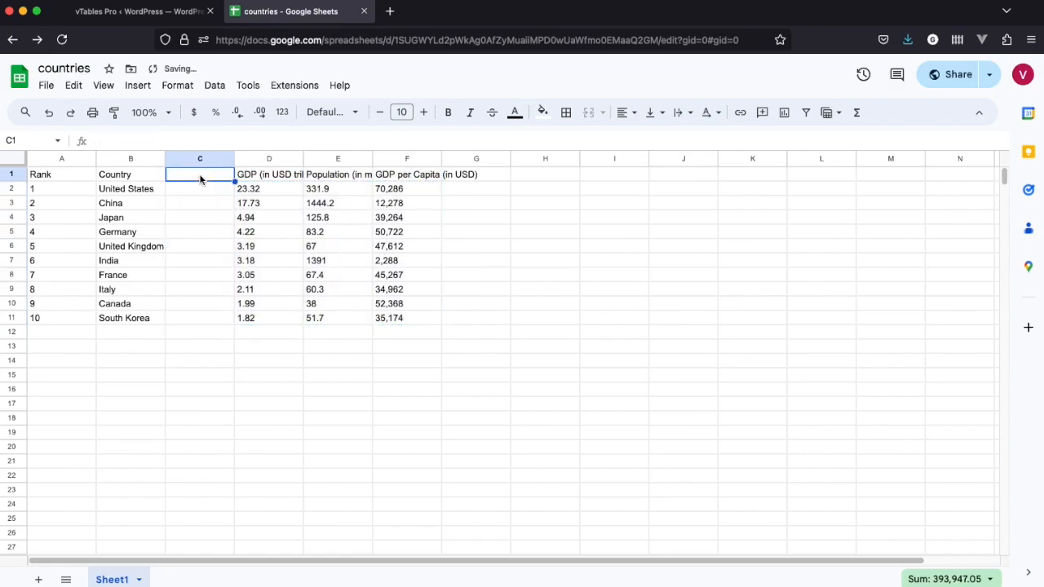
type("Flag")
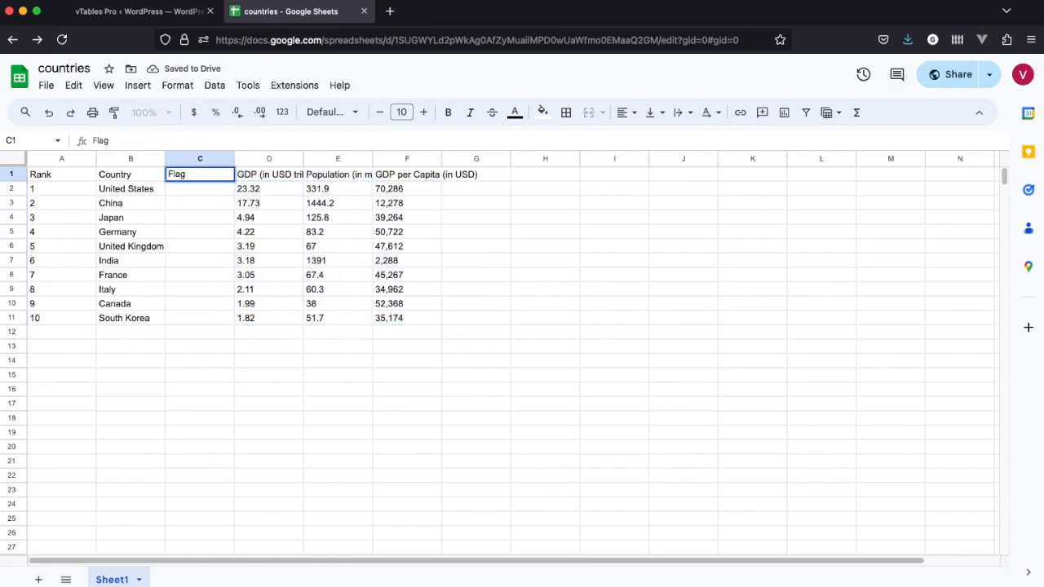
Step: Paste the copied flag image URLs into the Flag column for all ten countries and widen the column to fit them
key("Return")
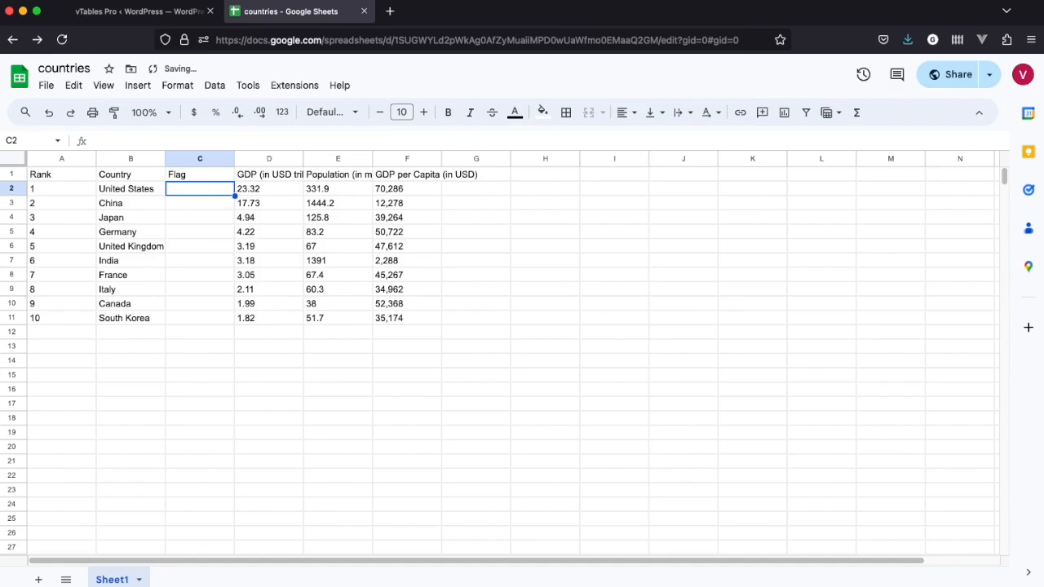
key("super+Tab")
left_click(200, 318, "shift")
key("super+v")
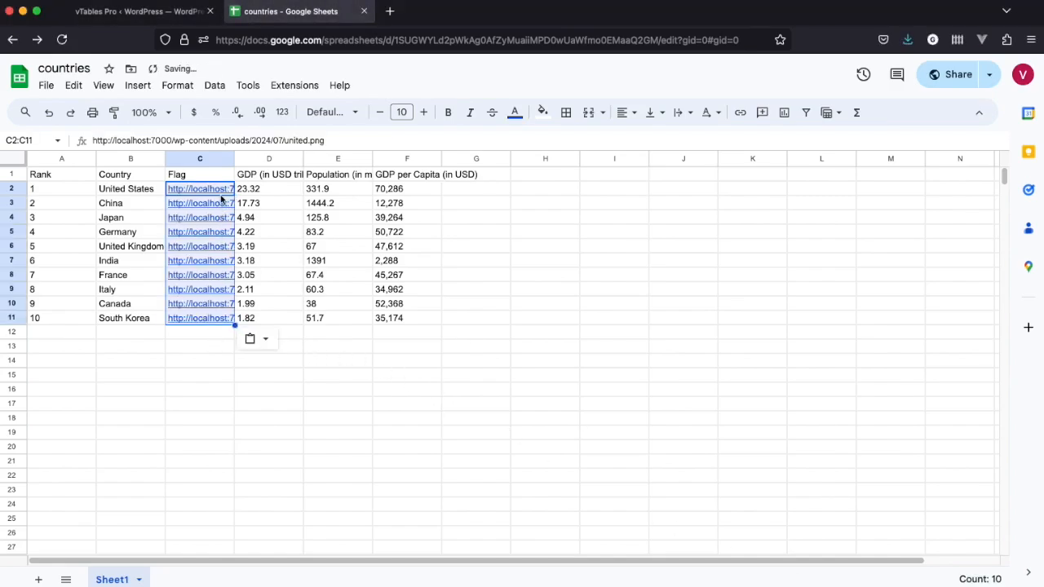
left_click_drag(234, 158, 445, 155)
left_click(418, 373)
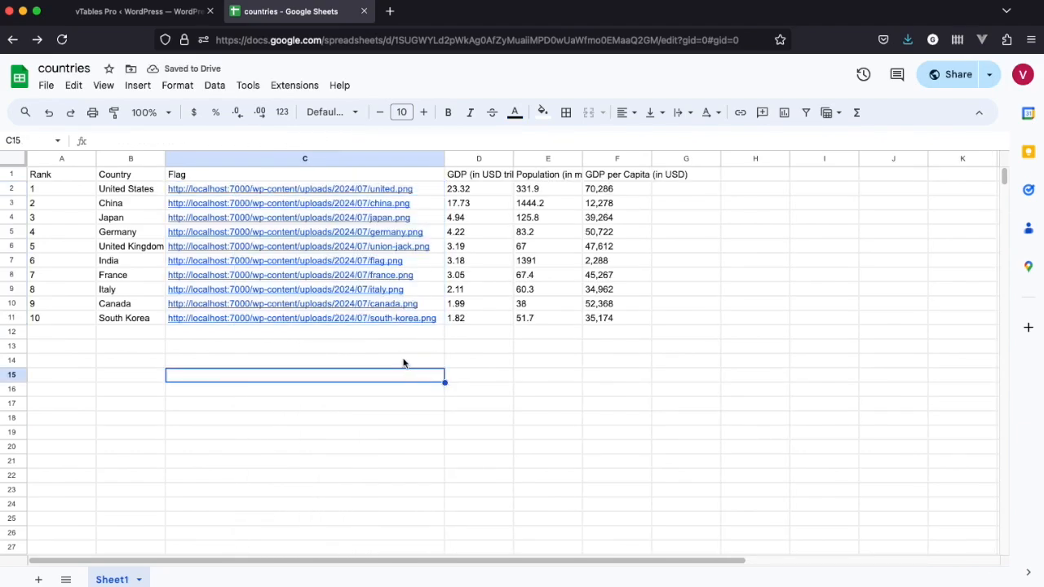
Step: Switch back to vTables Pro, fetch the updated countries data from its source, and set the image height to 35 px
left_click(148, 18)
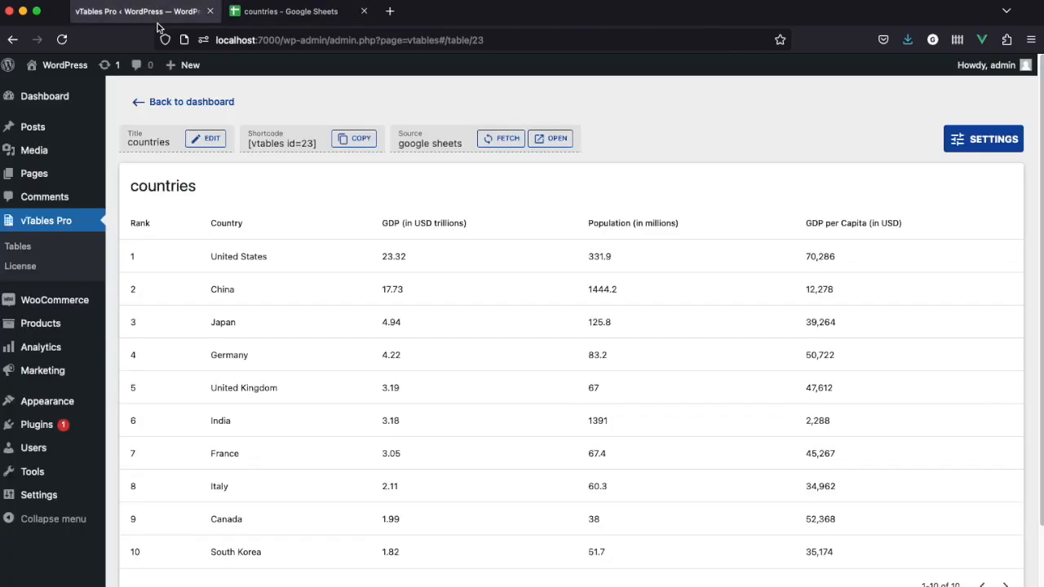
left_click(503, 142)
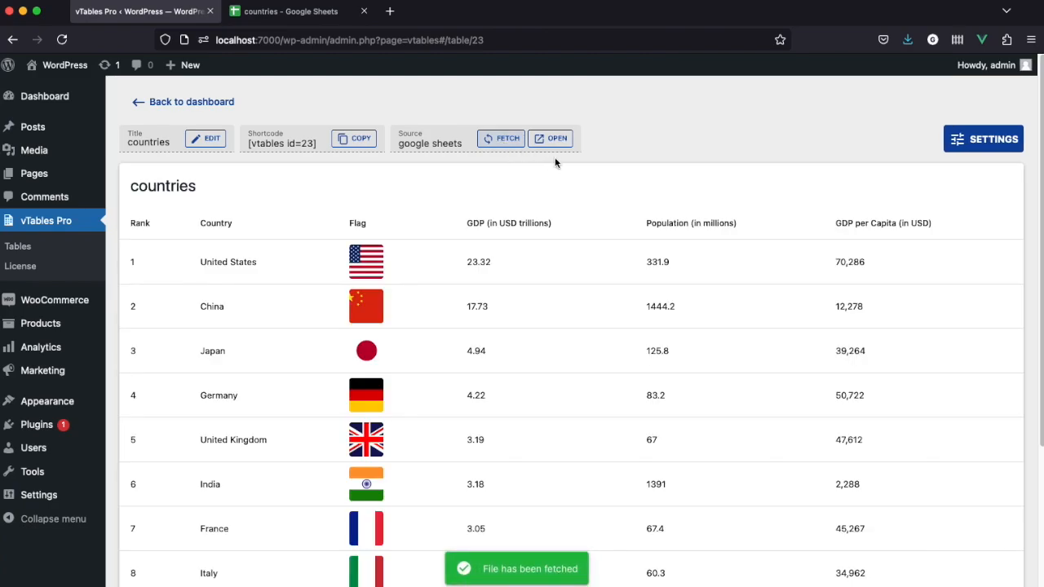
left_click(977, 141)
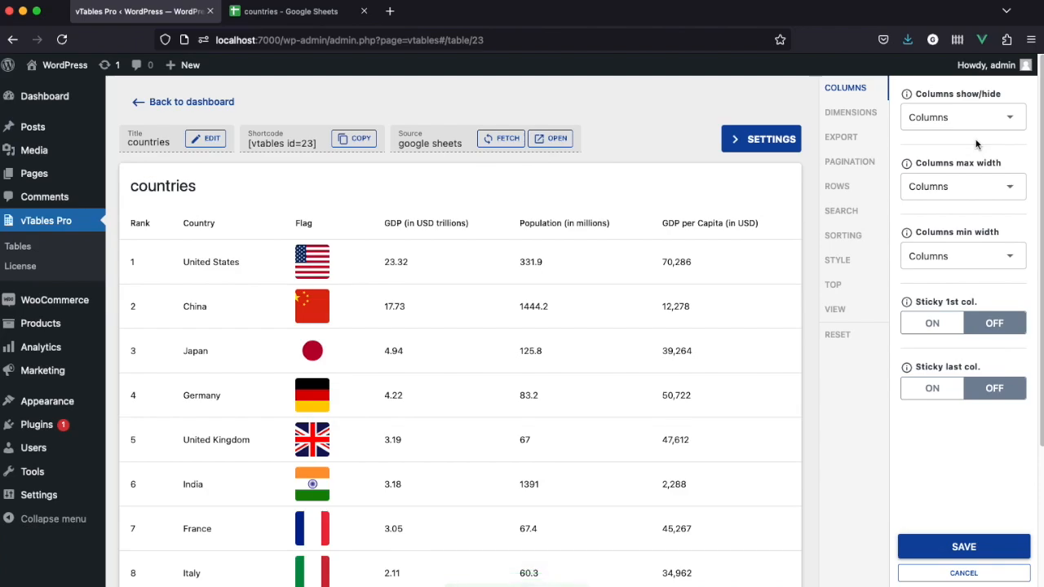
left_click(865, 187)
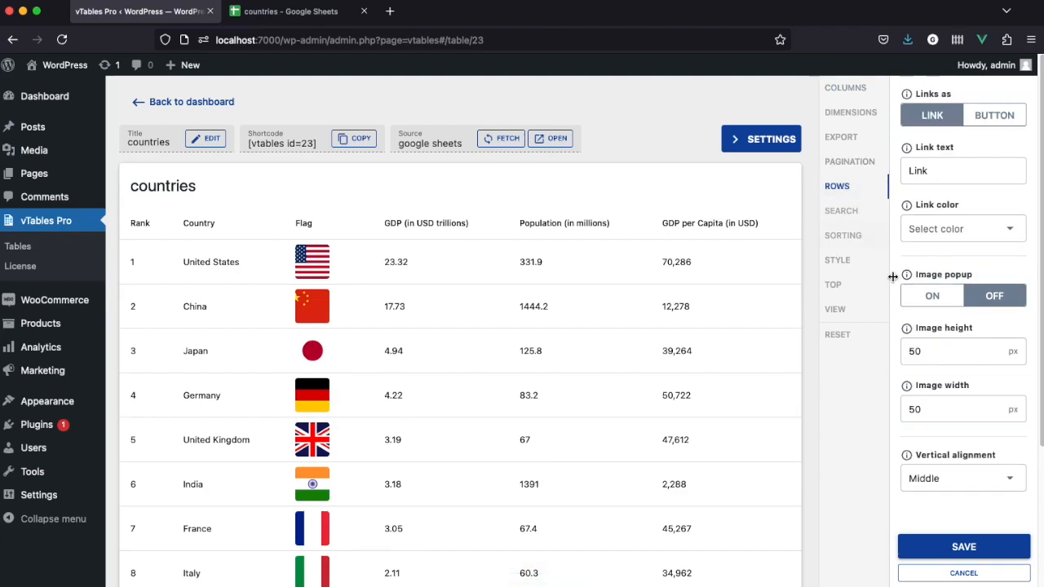
double_click(928, 352)
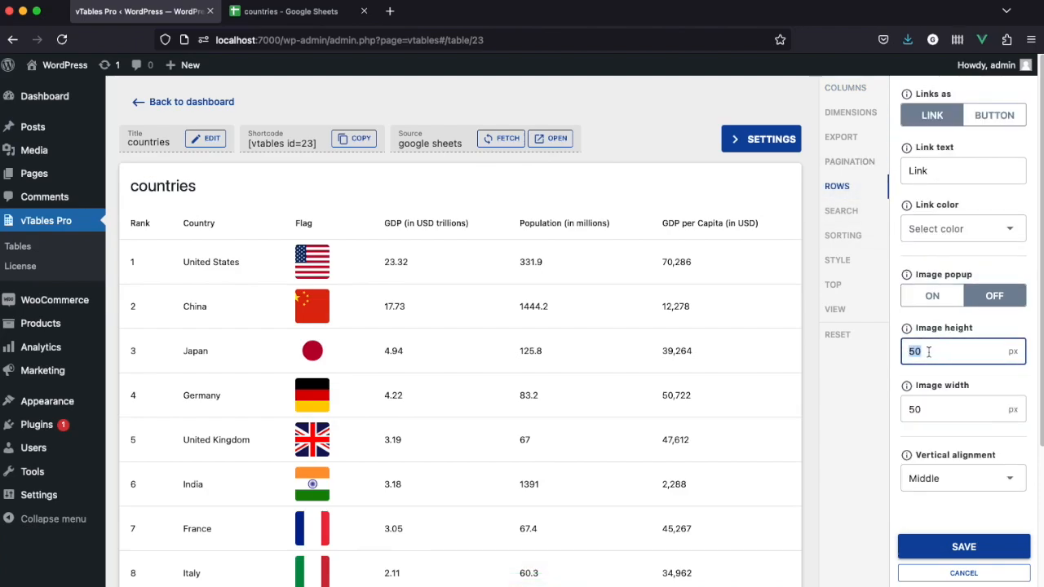
type("35")
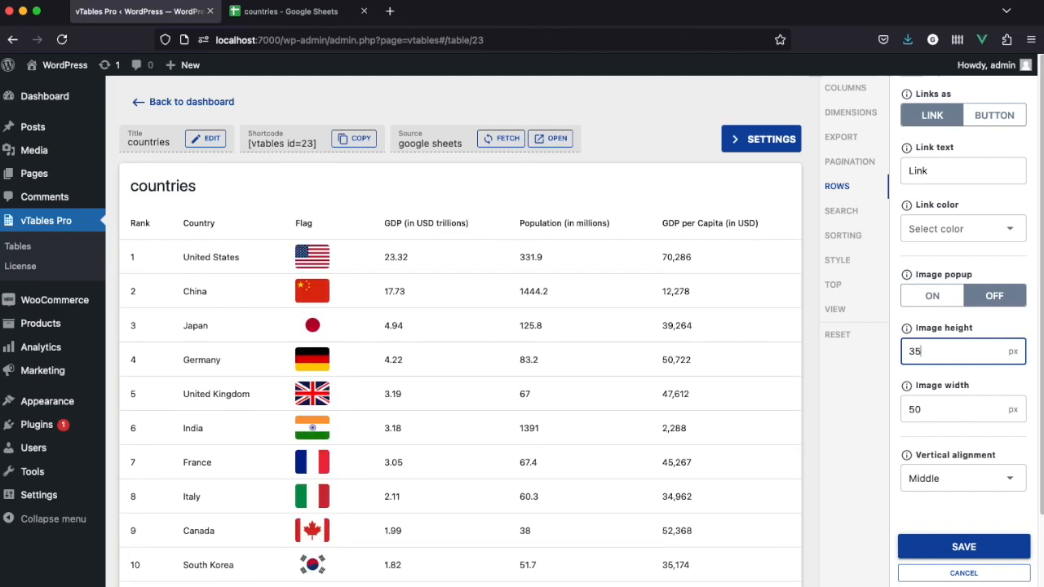
Step: Turn on the image popup, test it on Germany's flag, and save the settings
left_click(929, 300)
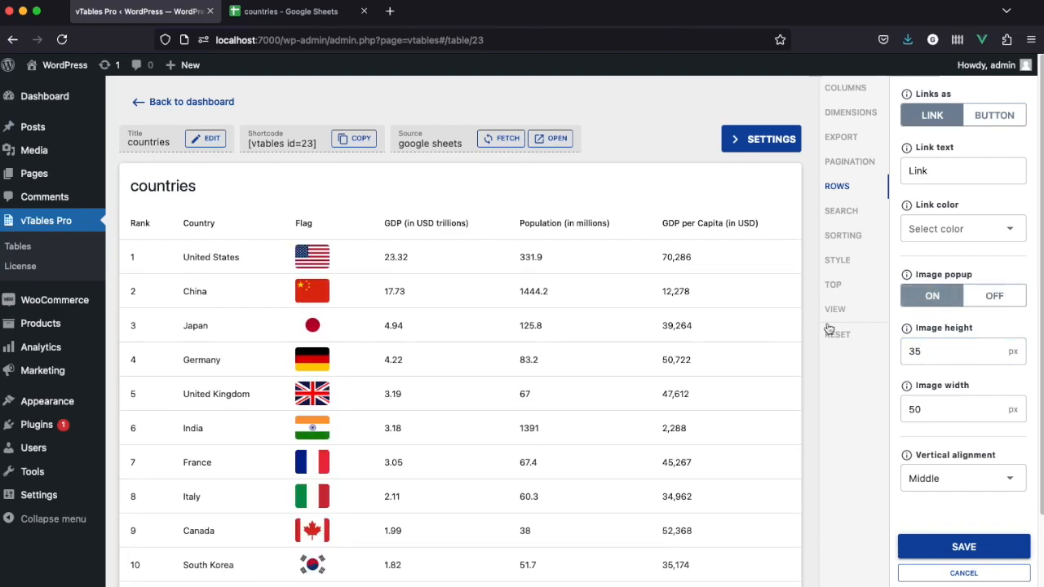
left_click(316, 361)
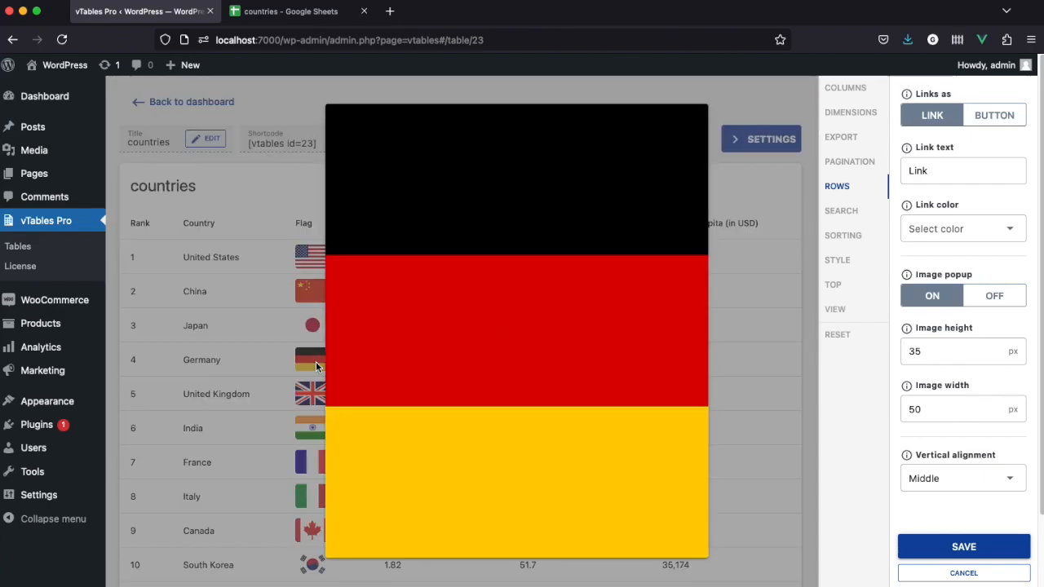
left_click(353, 374)
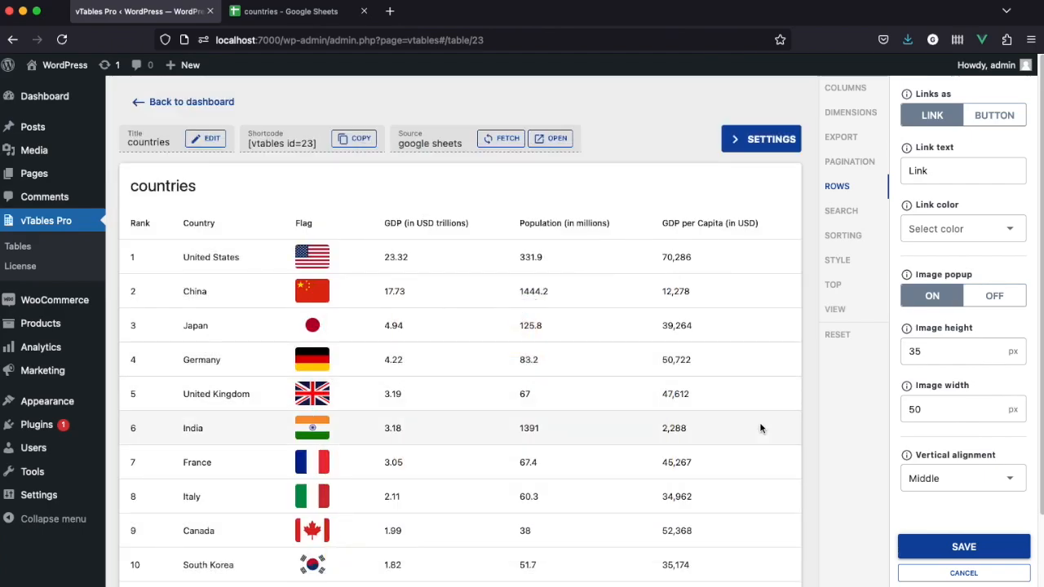
left_click(928, 544)
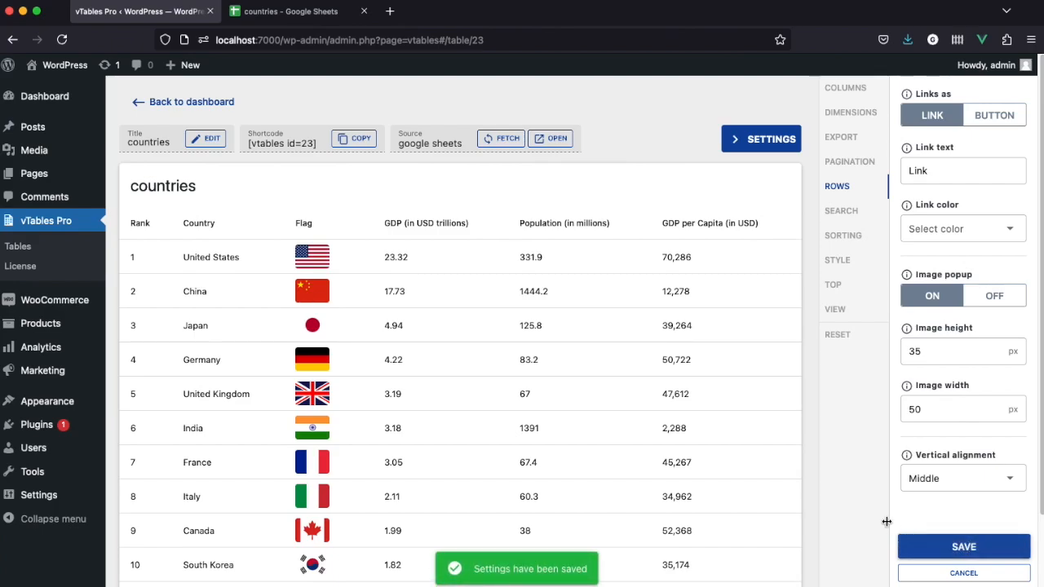
Step: Switch to the countries spreadsheet and add a column headed "Map" after GDP per Capita, filled with the copied Google Maps links
left_click(285, 11)
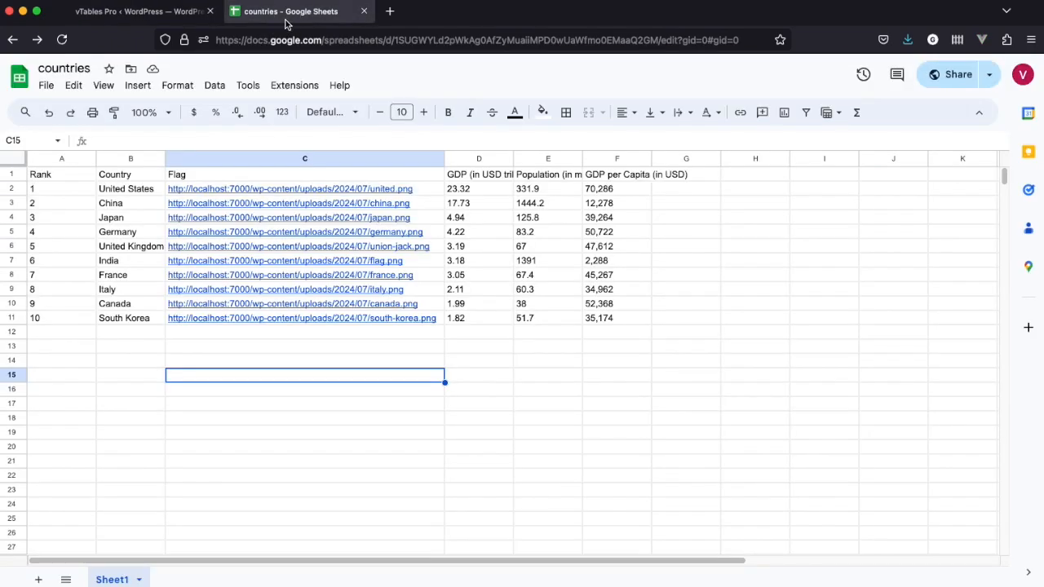
left_click(685, 176)
type("Map")
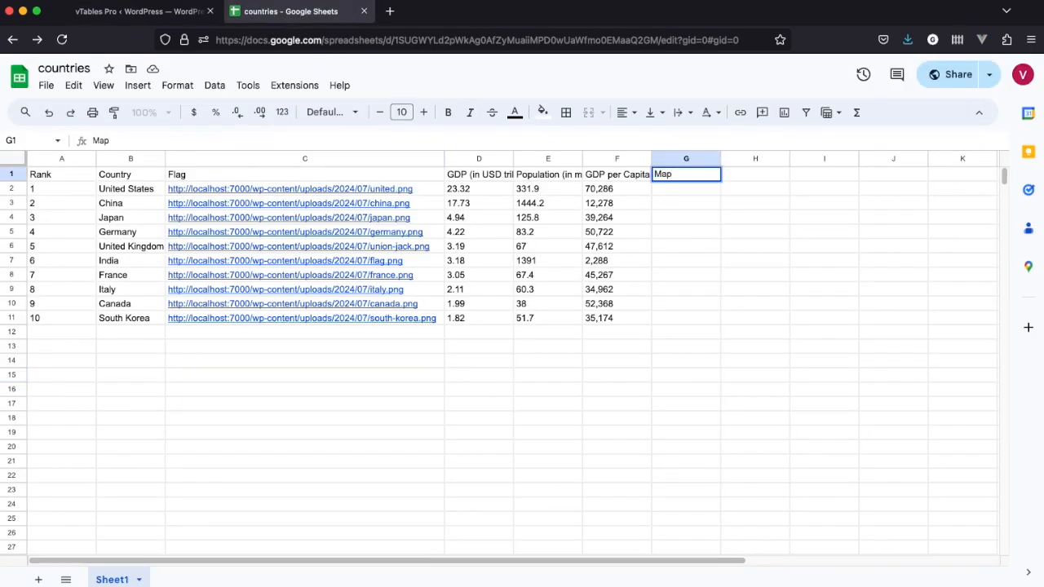
key("Return")
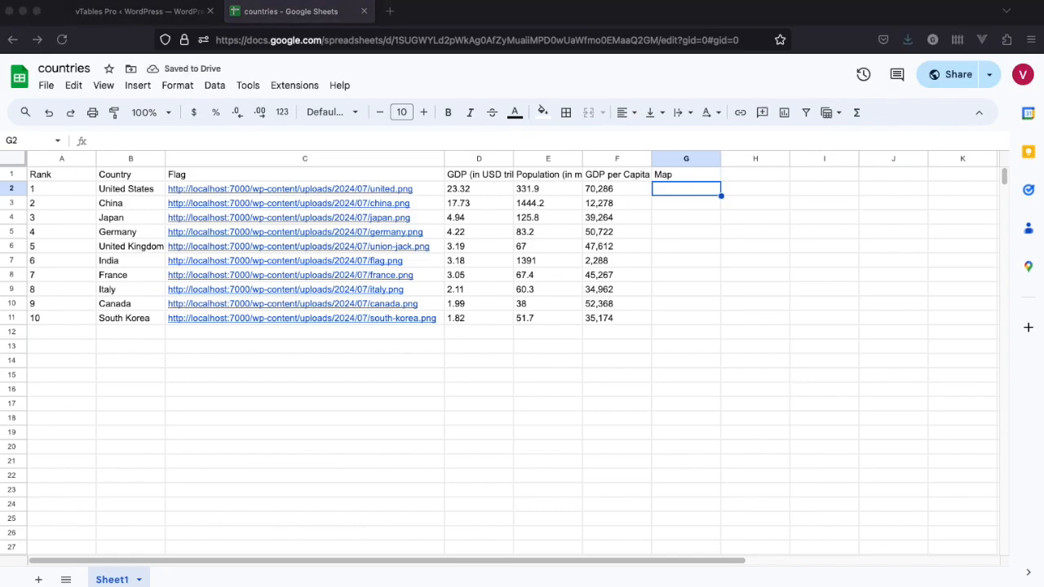
key("super+Tab")
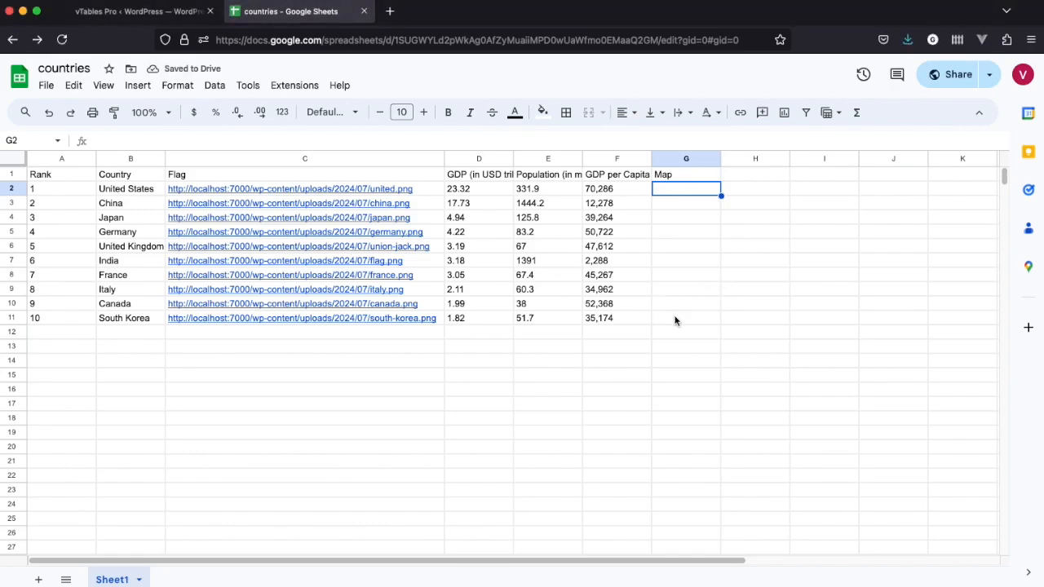
left_click(676, 319, "shift")
type("https://maps.app.goo.gl/Fqq5TfLzy2vYAu7d7 https://maps.app.goo.gl/nnzjRxK34AuaYouZ9 https://maps.app.goo.gl/U2ubNpGBkyzb7Sf66 https://maps.app.goo.gl/yogrxbMAjz5v2WqP6 https://maps.app.goo.gl/5qG1kFkUmusjtVMB7 https://maps.app.goo.gl/y8mehB7d6QxvyKPu7 https://maps.app.goo.gl/9EoS3foKST36s7sF6 https://maps.app.goo.gl/1iF2e97oNU2Pja39A https://maps.app.goo.gl/i4tY7d7aRDBrxcT8A https://maps.app.goo.gl/MAQYrSG7jsSc8x6a8")
left_click(619, 400)
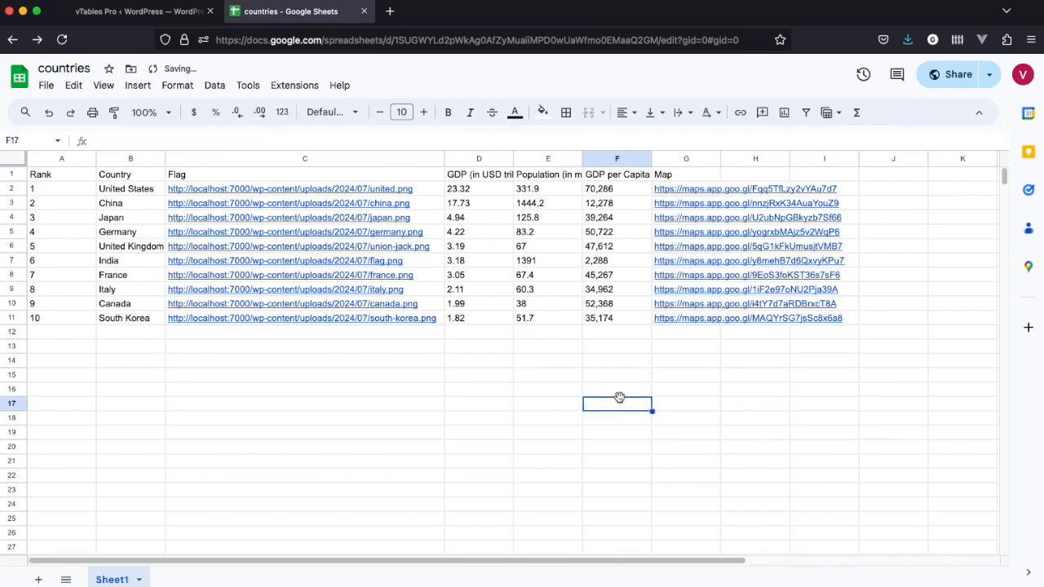
Step: Switch back to vTables Pro, fetch the updated data, and show links as buttons labelled "Open"
left_click(125, 17)
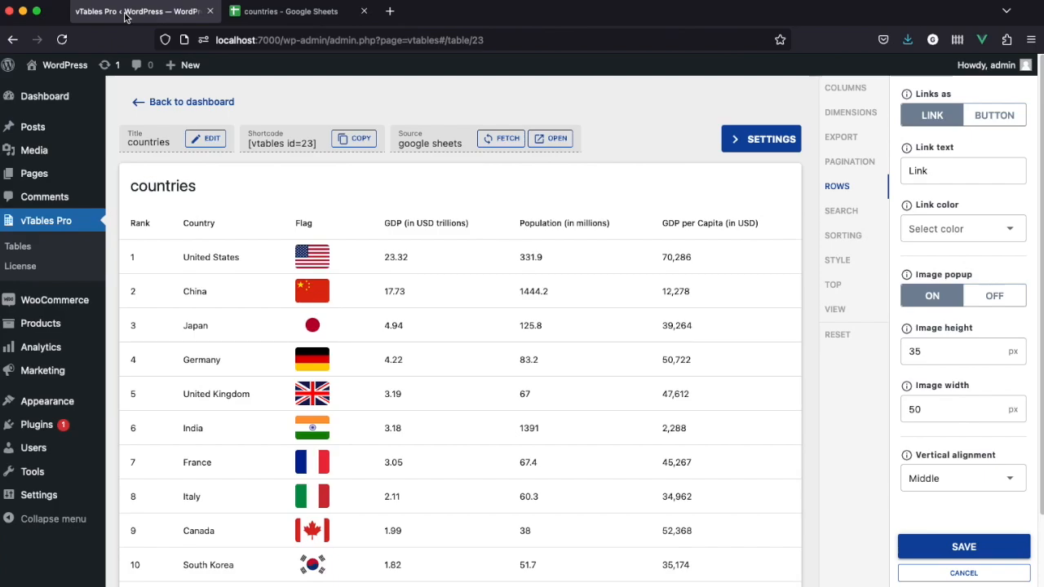
left_click(505, 139)
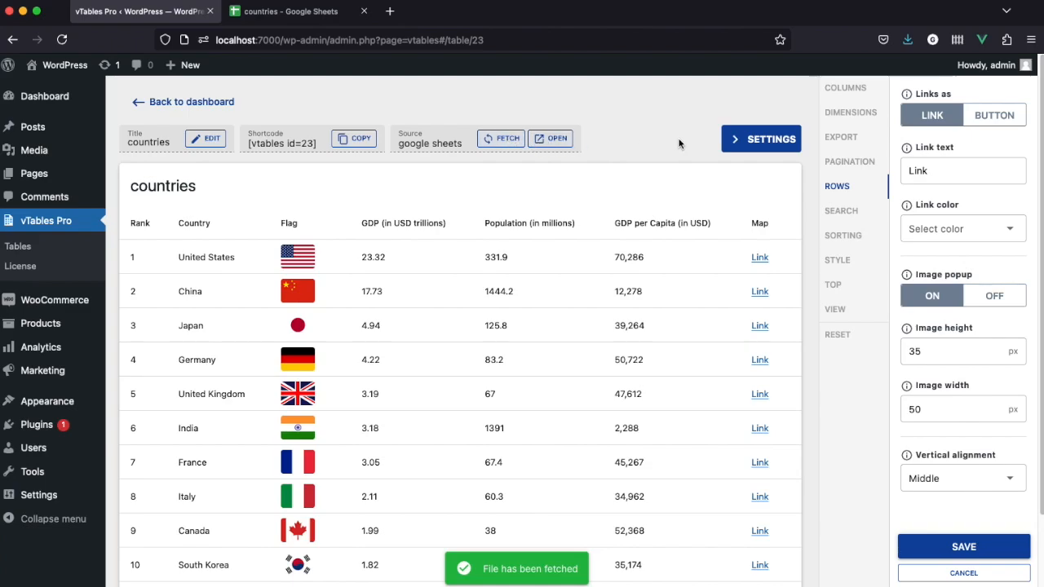
left_click(995, 117)
double_click(960, 171)
type("Open")
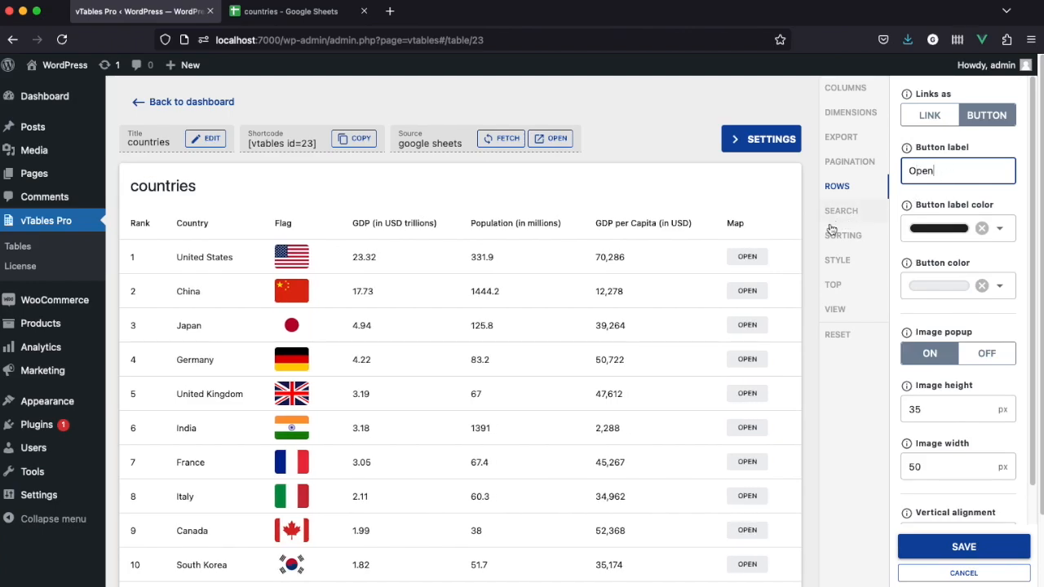
Step: Test the United States map button, close the opened map page, and save the table settings
left_click(752, 261)
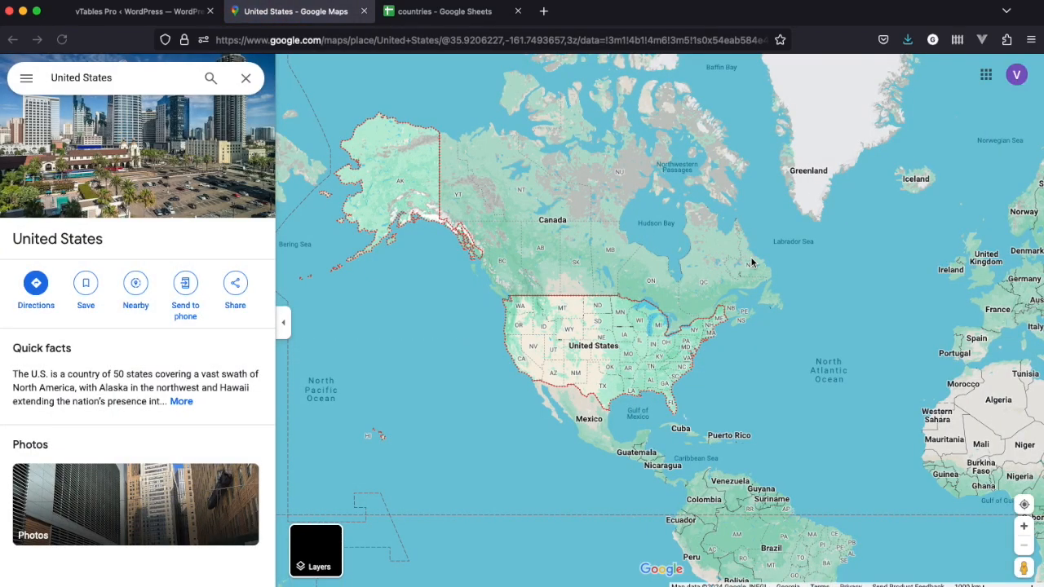
left_click(363, 12)
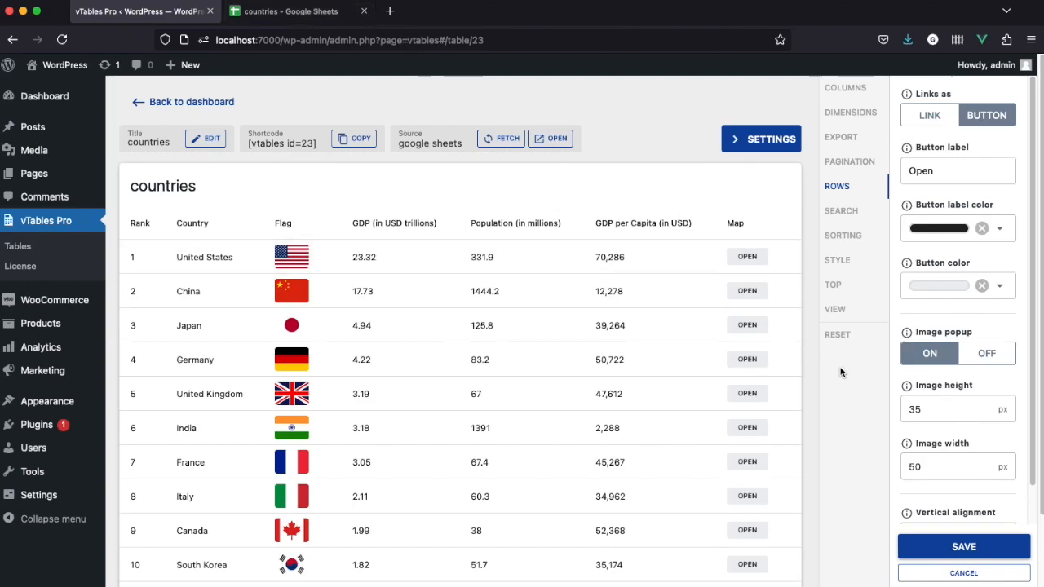
left_click(938, 547)
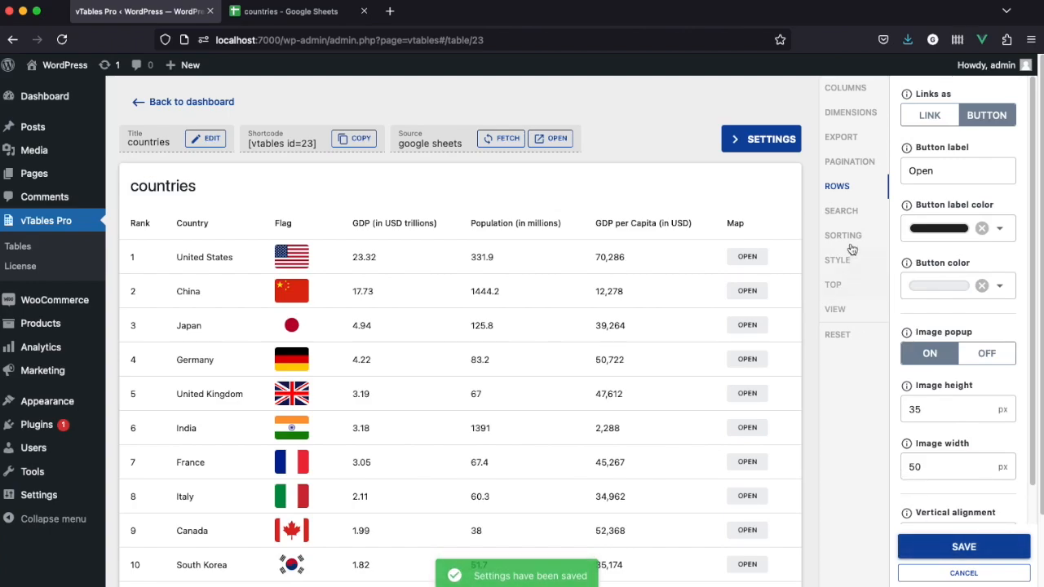
Step: Turn on search for the countries table and set the search input style to Filled
left_click(847, 210)
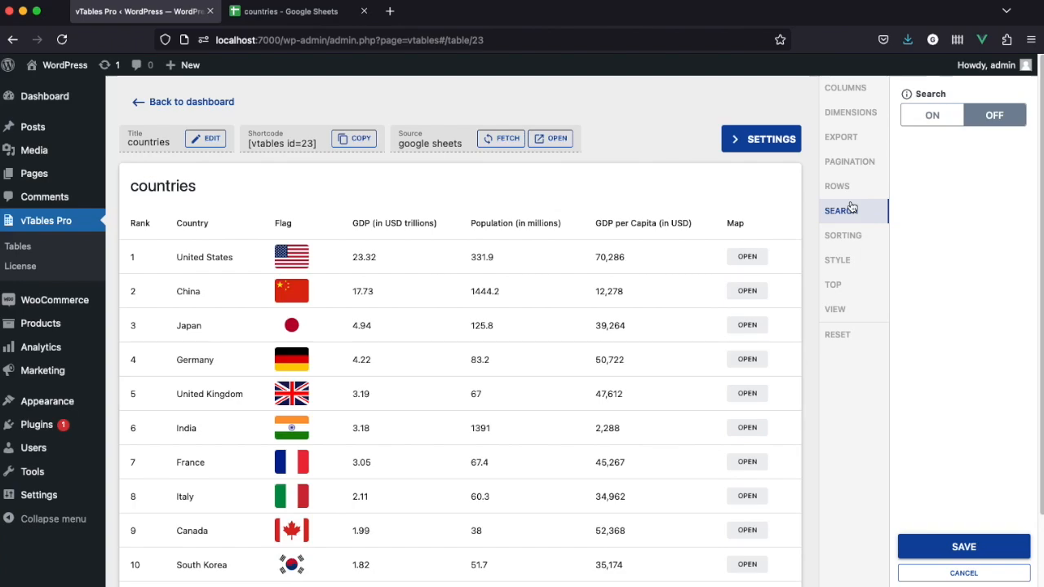
left_click(950, 123)
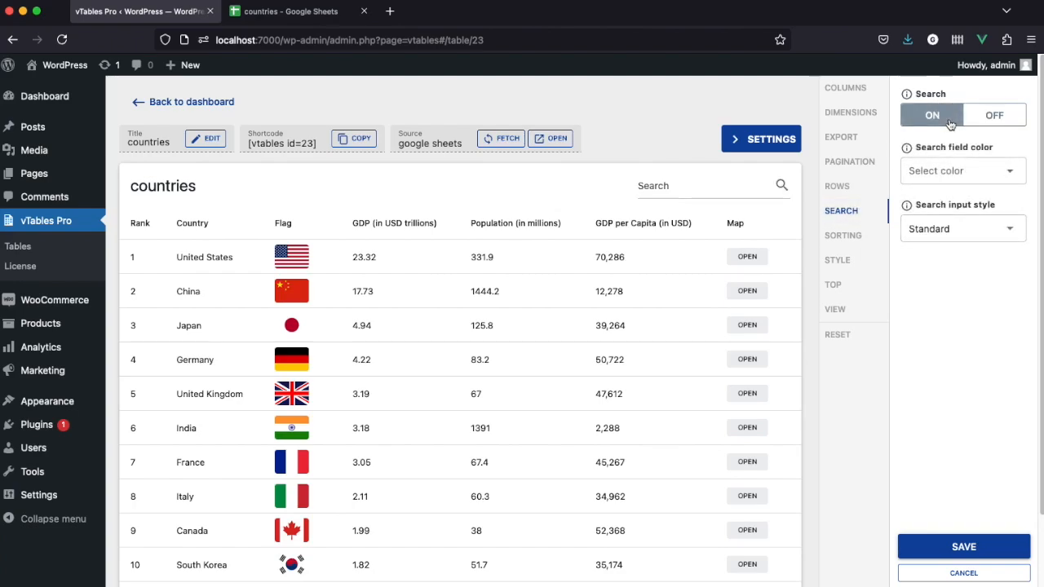
left_click(955, 235)
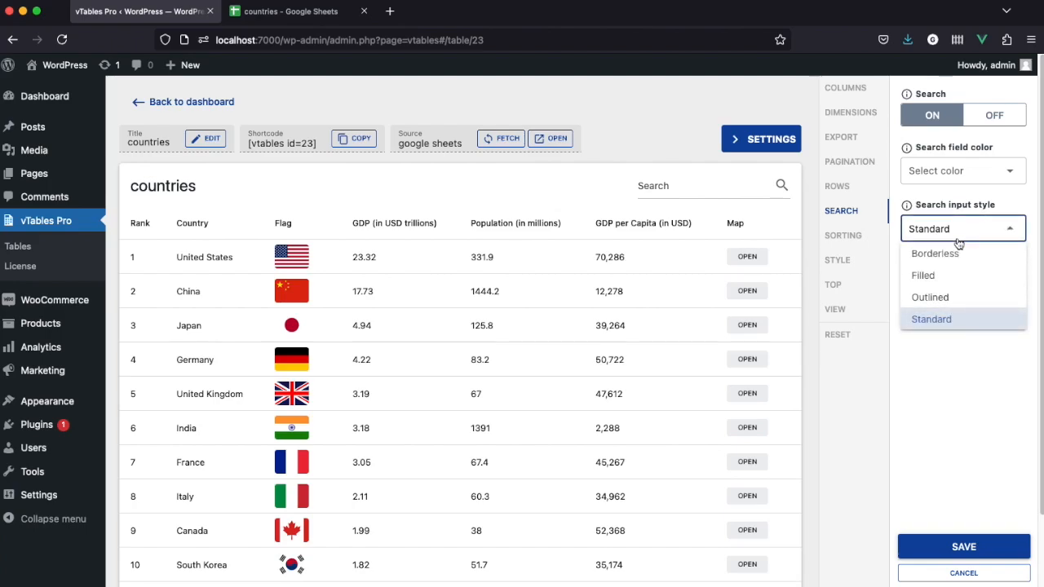
left_click(958, 278)
Step: Try the Outlined and Borderless search input styles and restore Filled
left_click(962, 234)
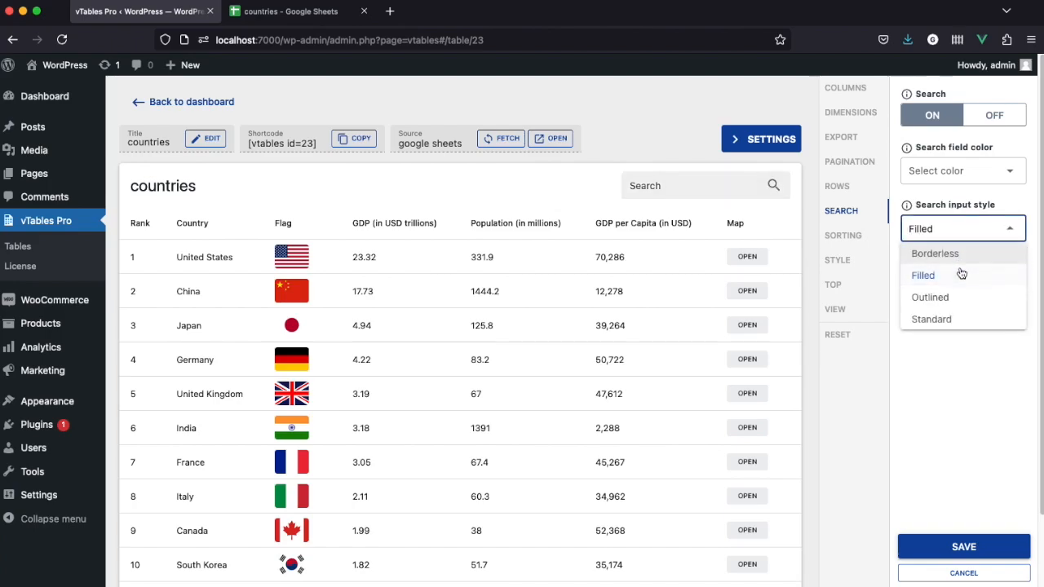
left_click(957, 295)
left_click(970, 235)
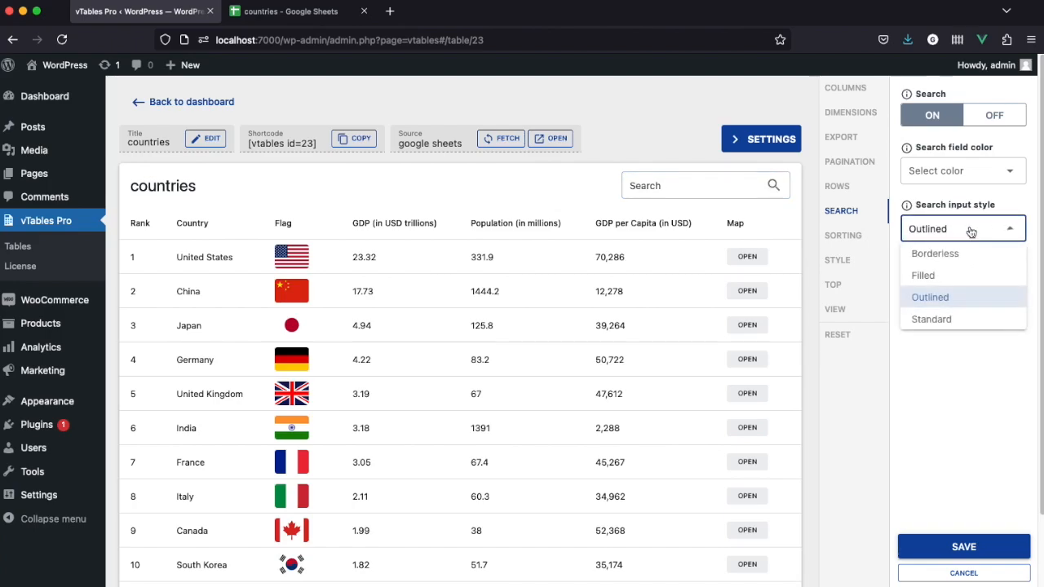
left_click(969, 255)
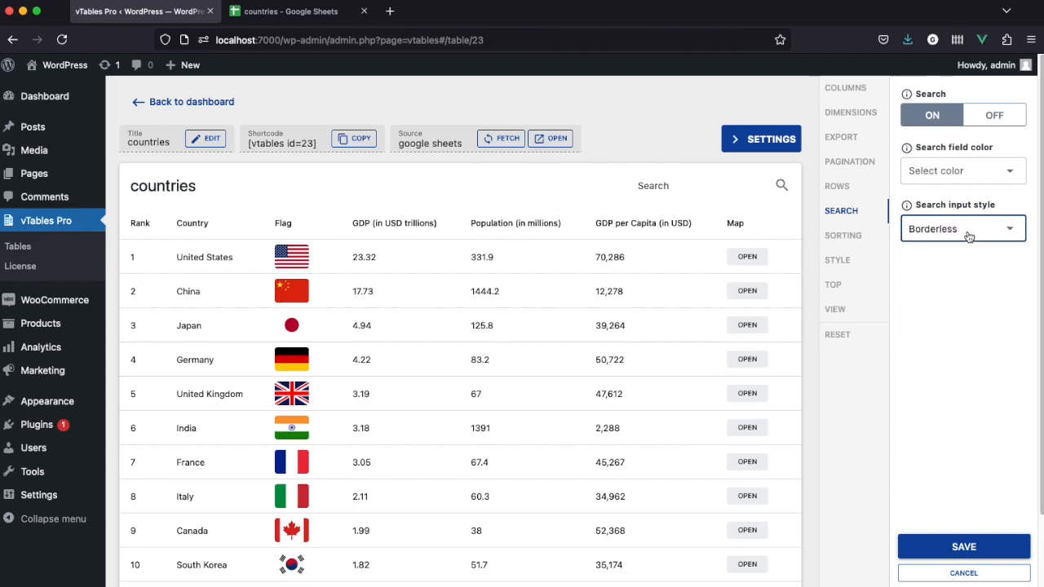
left_click(969, 235)
left_click(965, 280)
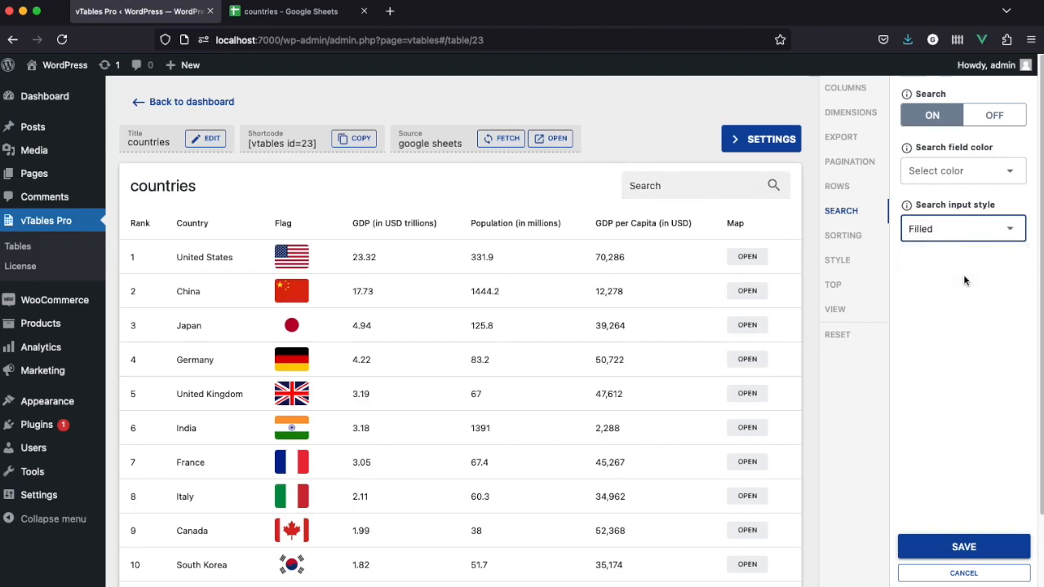
Step: Search the countries table for "canada" and clear the search
left_click(657, 182)
type("canada")
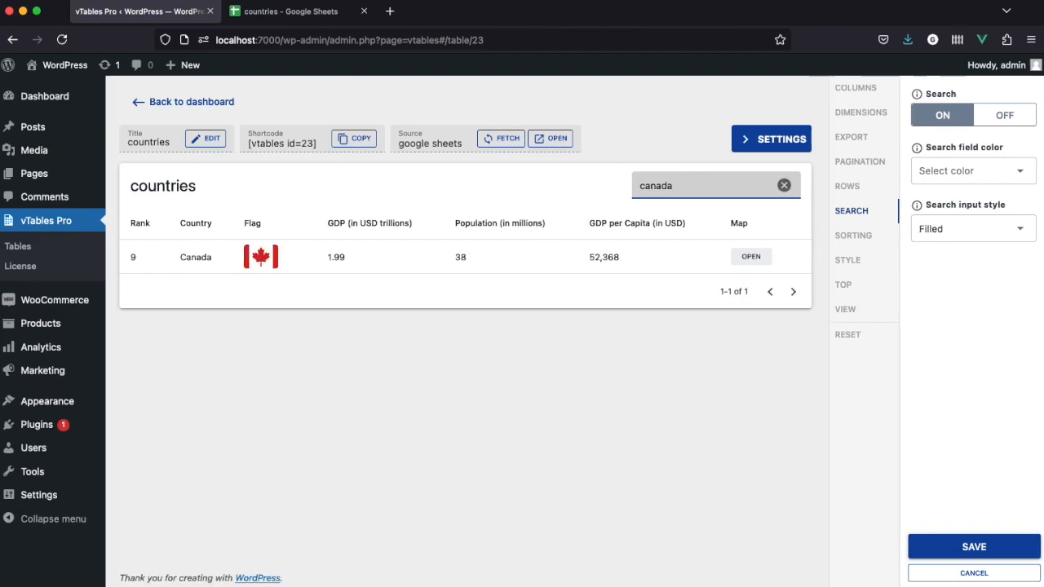
left_click(785, 186)
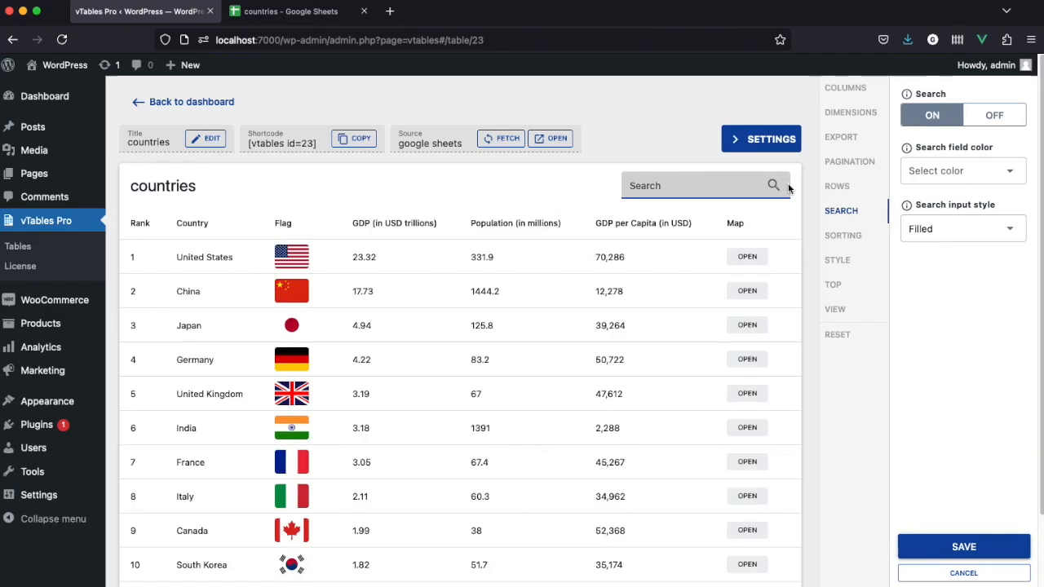
Step: Turn on sorting for the countries table
left_click(847, 242)
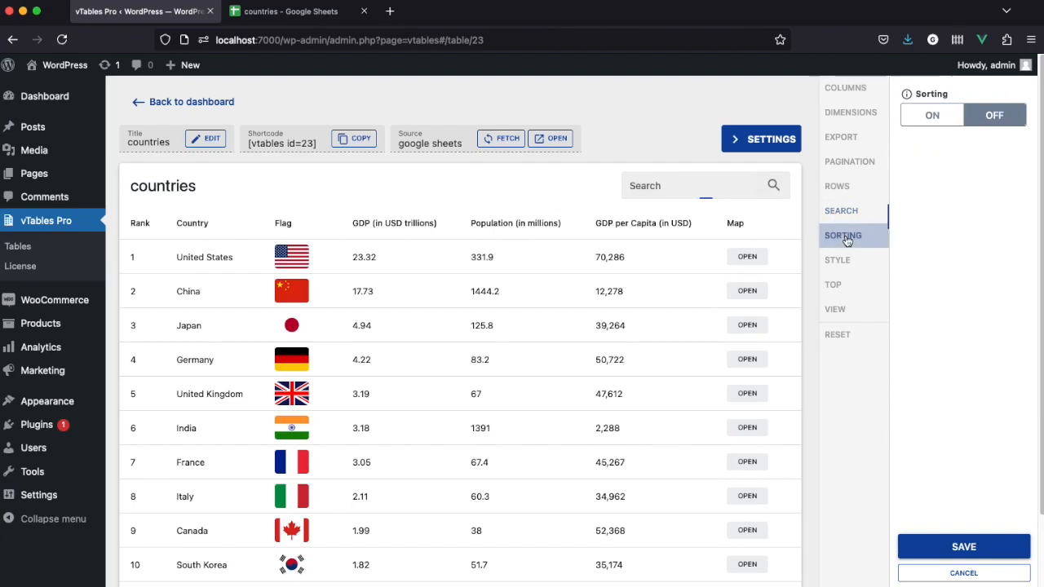
left_click(932, 116)
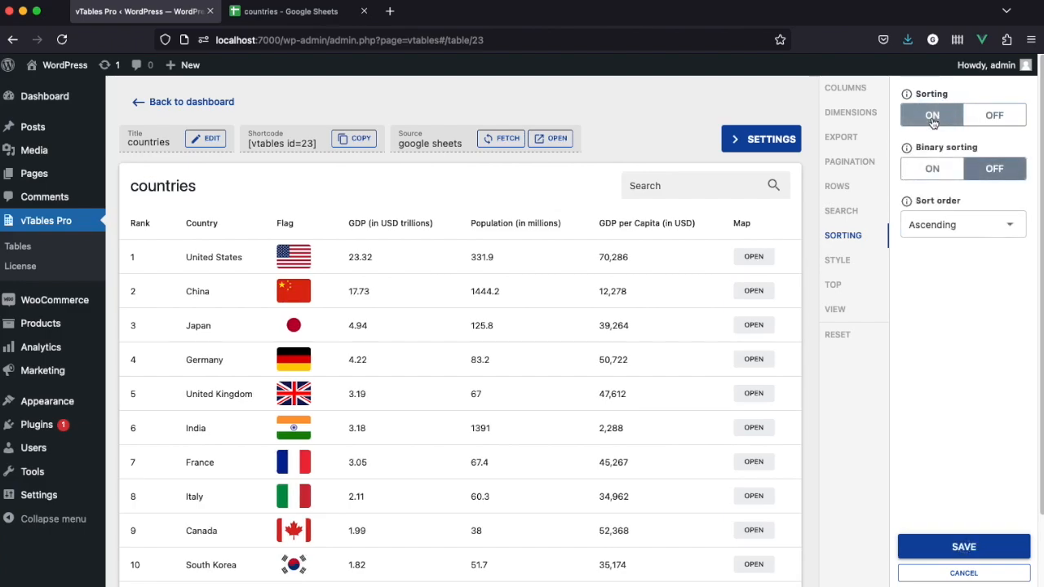
Step: Try binary sorting for the countries table, turn it back off, and view the sort order options
mouse_move(906, 148)
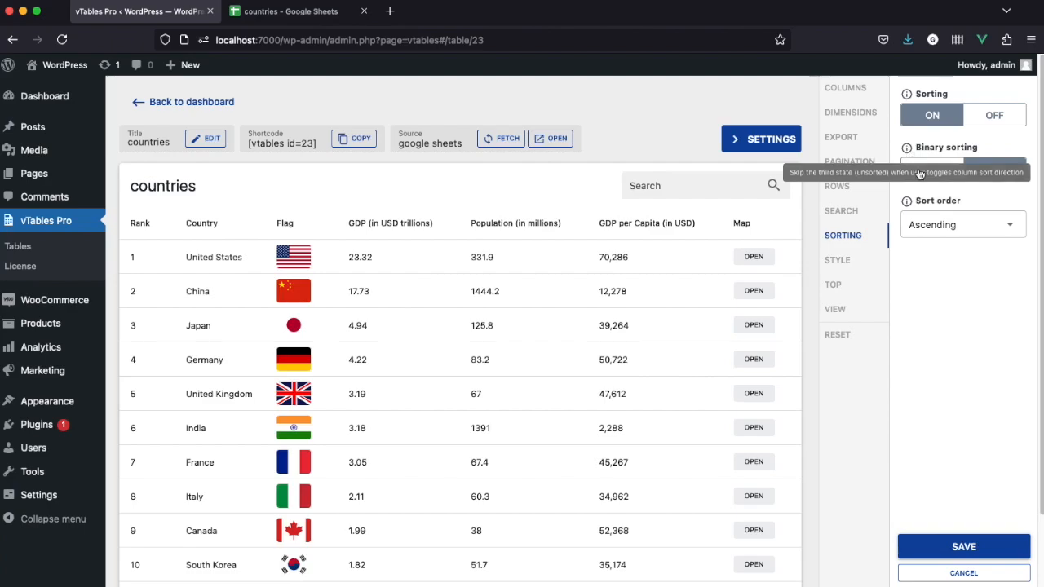
left_click(923, 177)
left_click(978, 177)
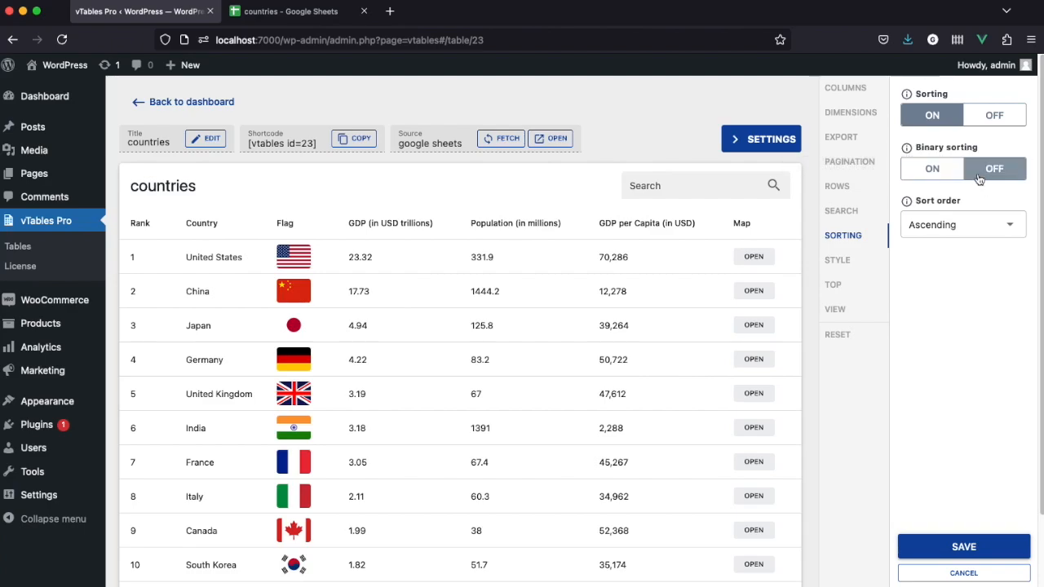
left_click(977, 224)
left_click(977, 230)
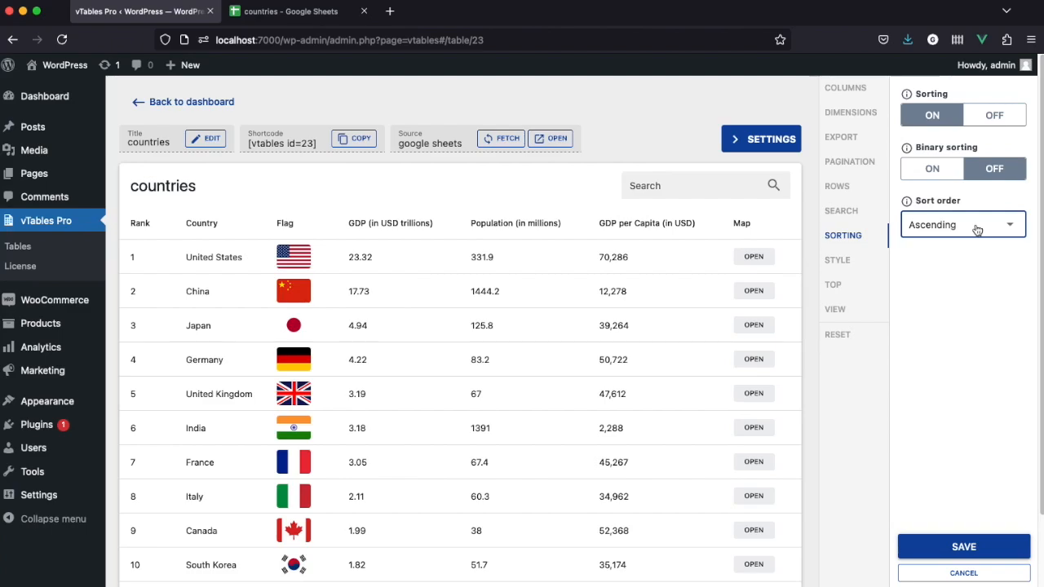
Step: Test sorting the countries table by Rank and Country, finish with Rank ascending, and save the sorting settings
left_click(132, 225)
left_click(131, 226)
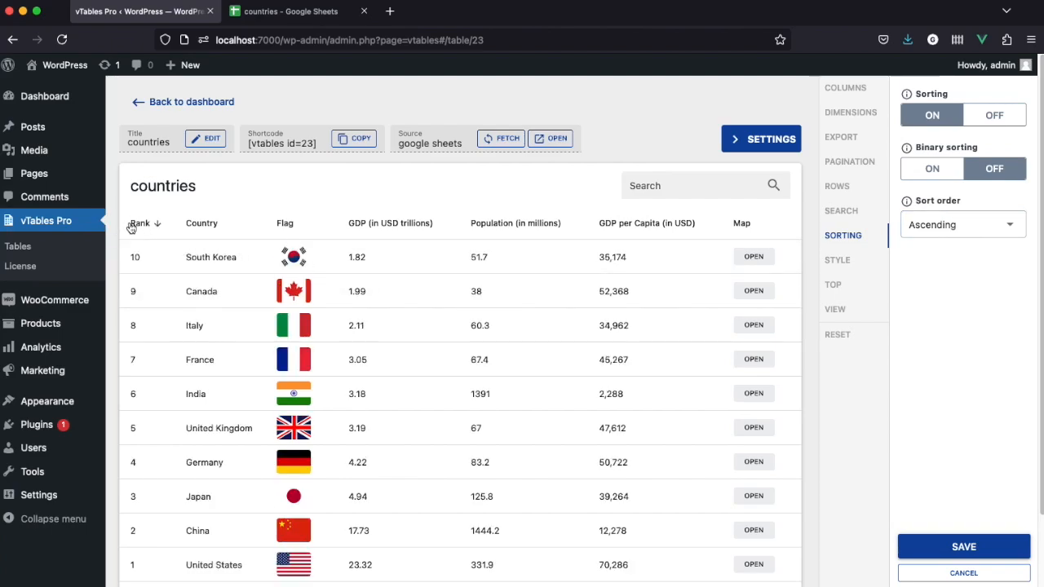
left_click(132, 227)
left_click(204, 224)
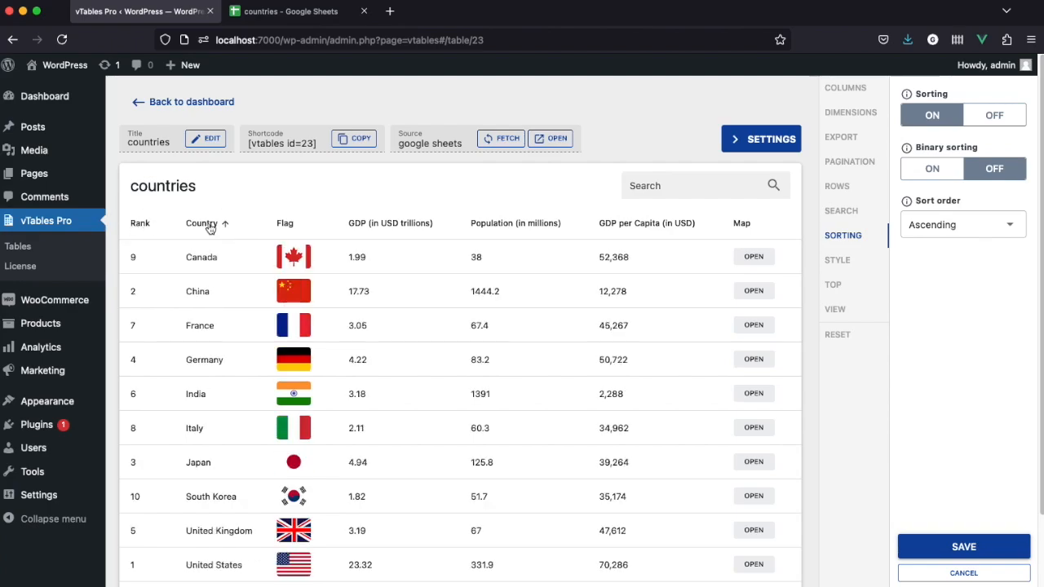
left_click(211, 227)
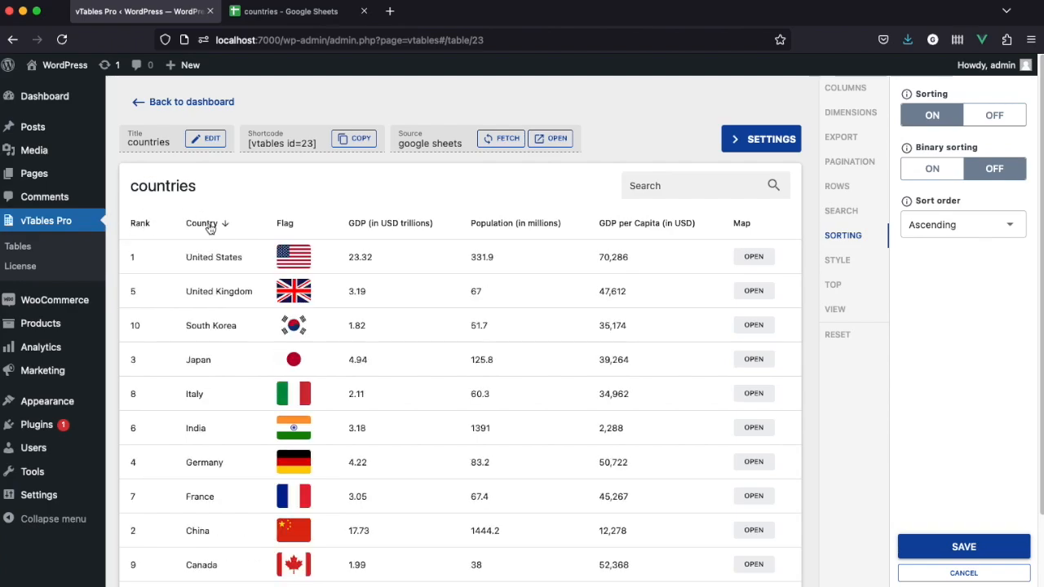
left_click(141, 227)
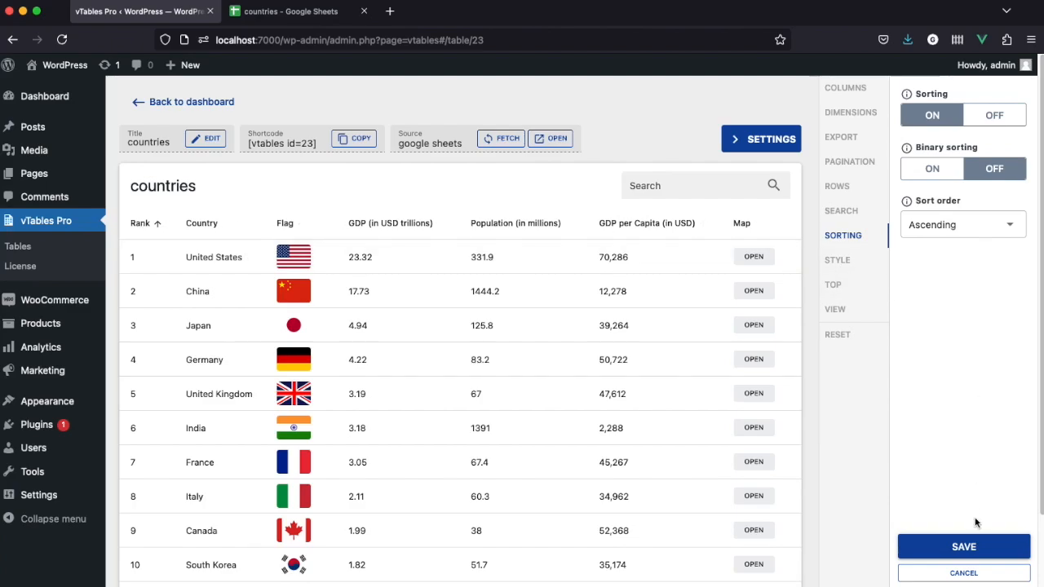
left_click(970, 545)
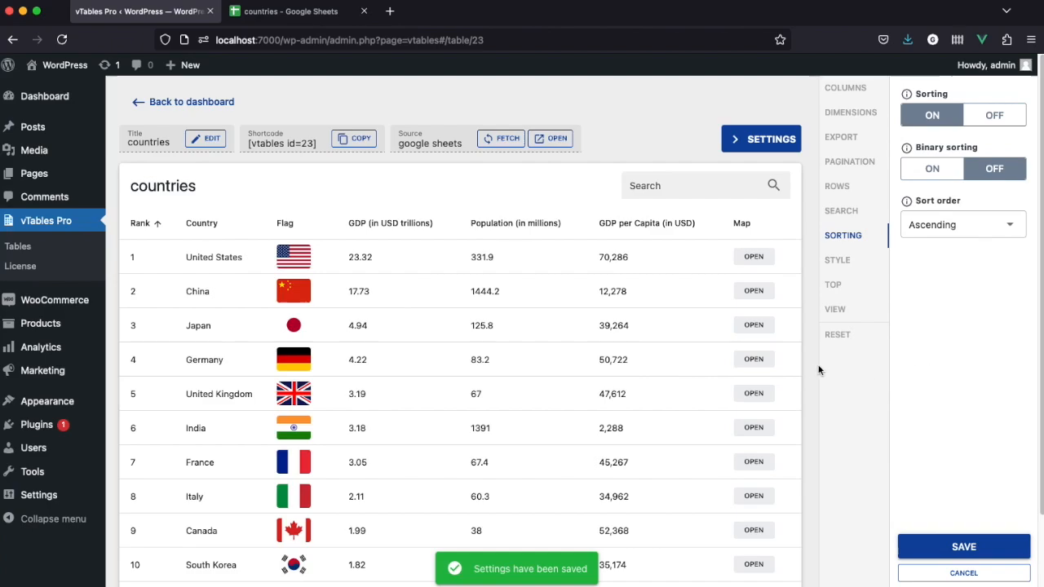
Step: Try 5 records per page, go to the next page and back, and restore 10 records per page
scroll(807, 369, "down", 1)
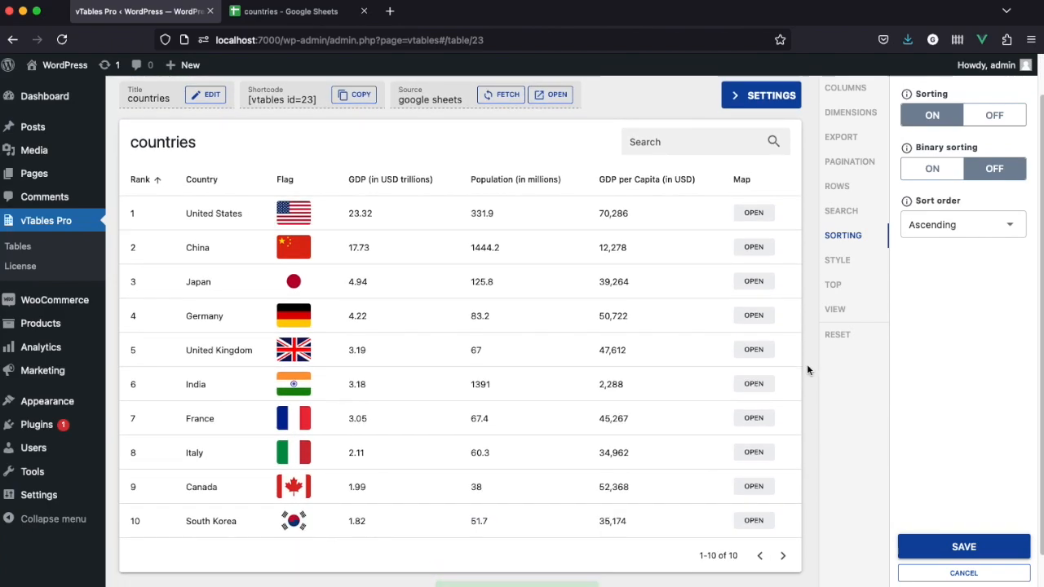
left_click(834, 171)
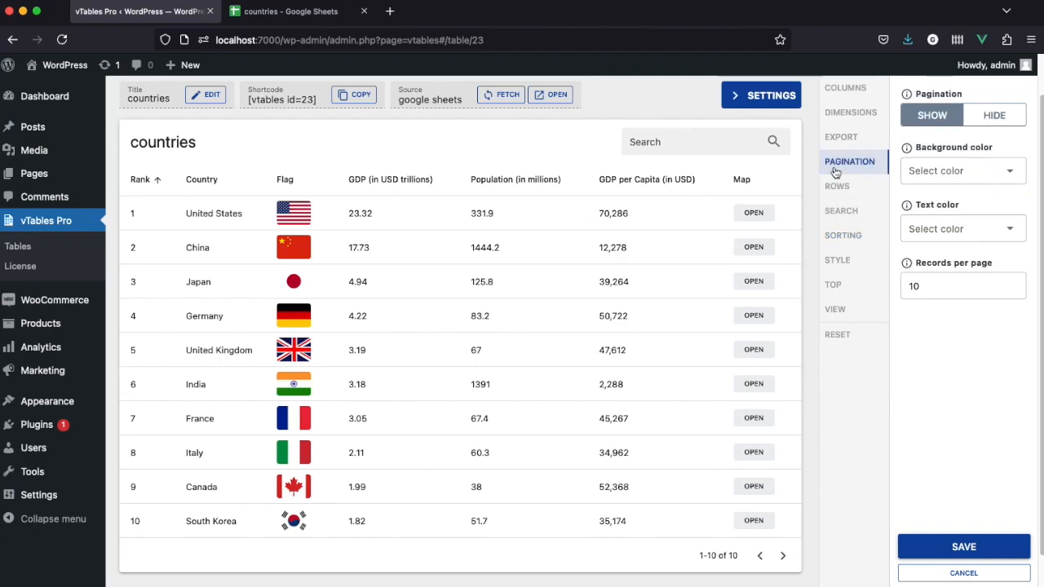
left_click(925, 290)
double_click(924, 289)
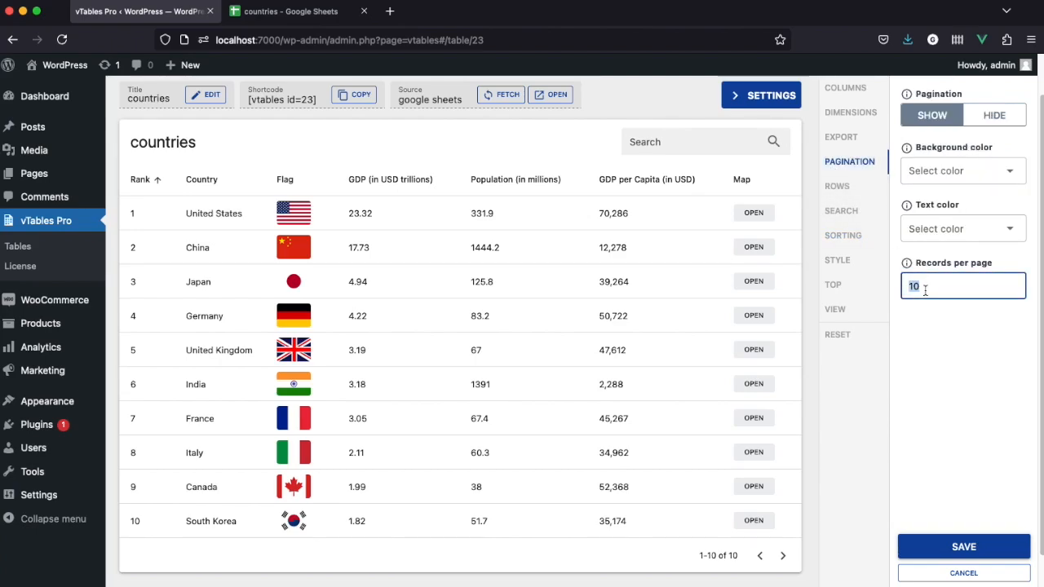
type("5")
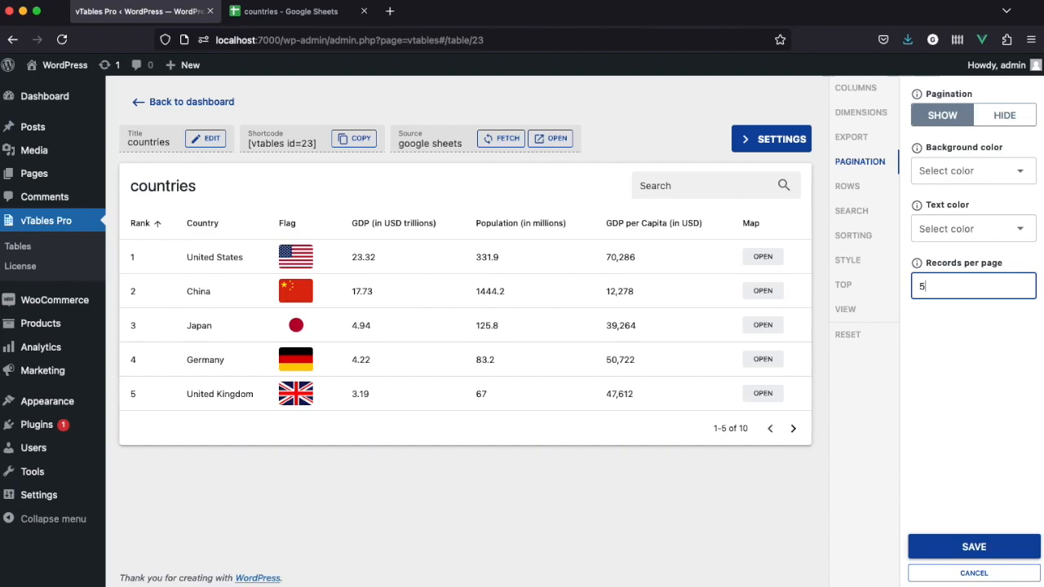
left_click(791, 431)
left_click(771, 429)
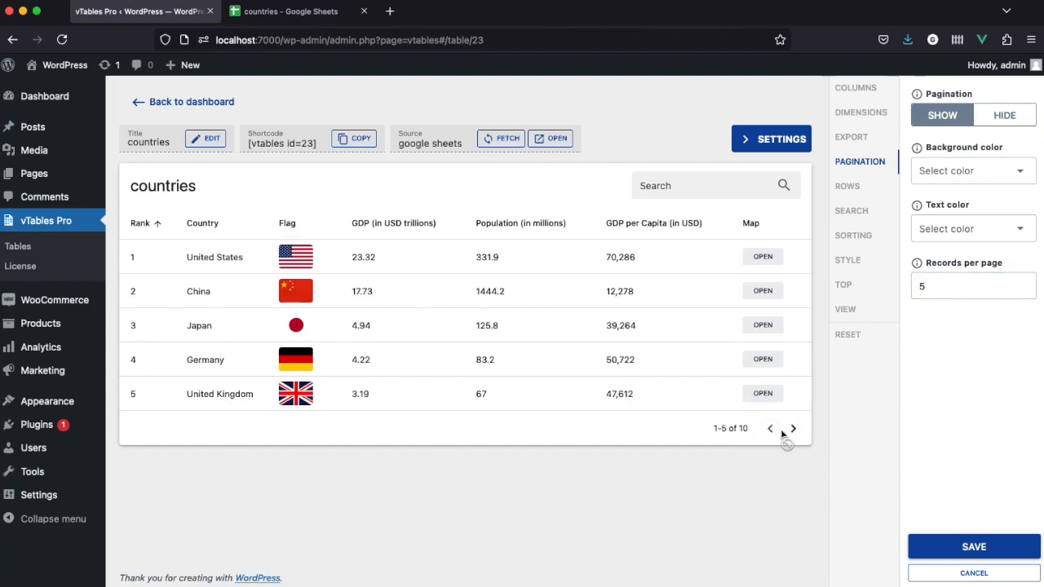
double_click(949, 287)
type("10")
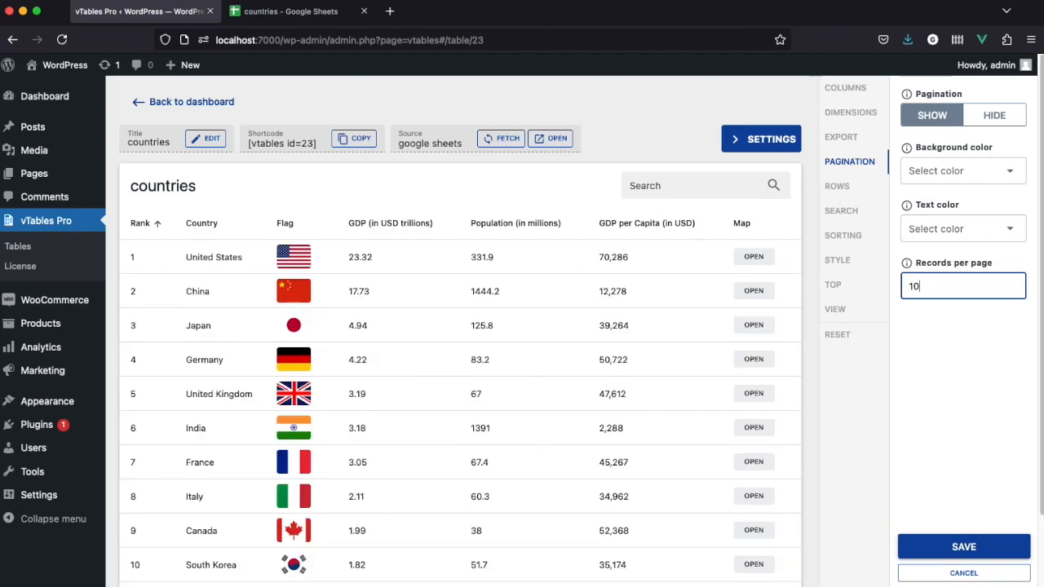
scroll(809, 325, "down", 2)
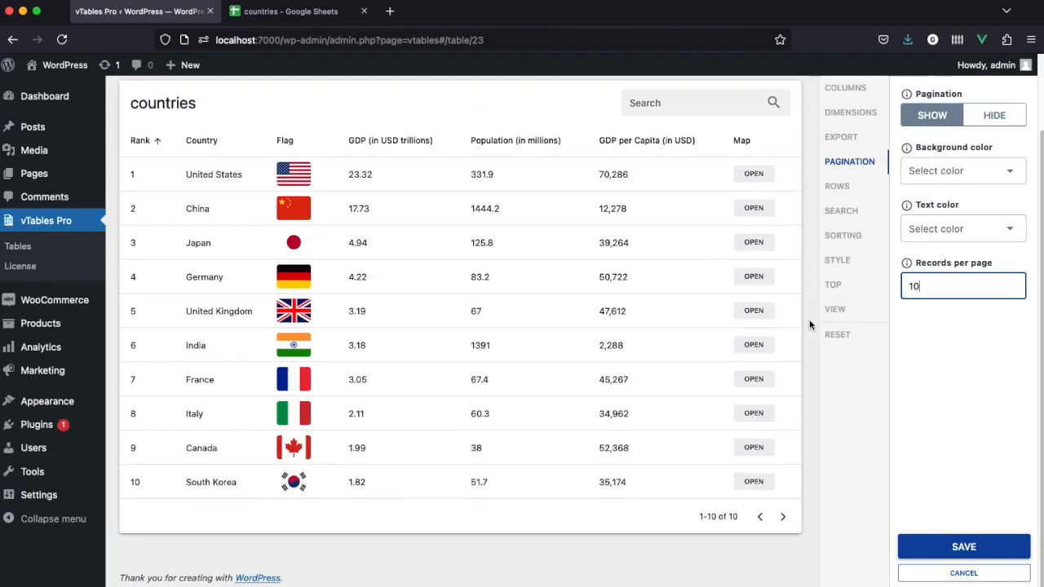
Step: Hide the countries table's pagination and save the settings
scroll(808, 325, "up", 2)
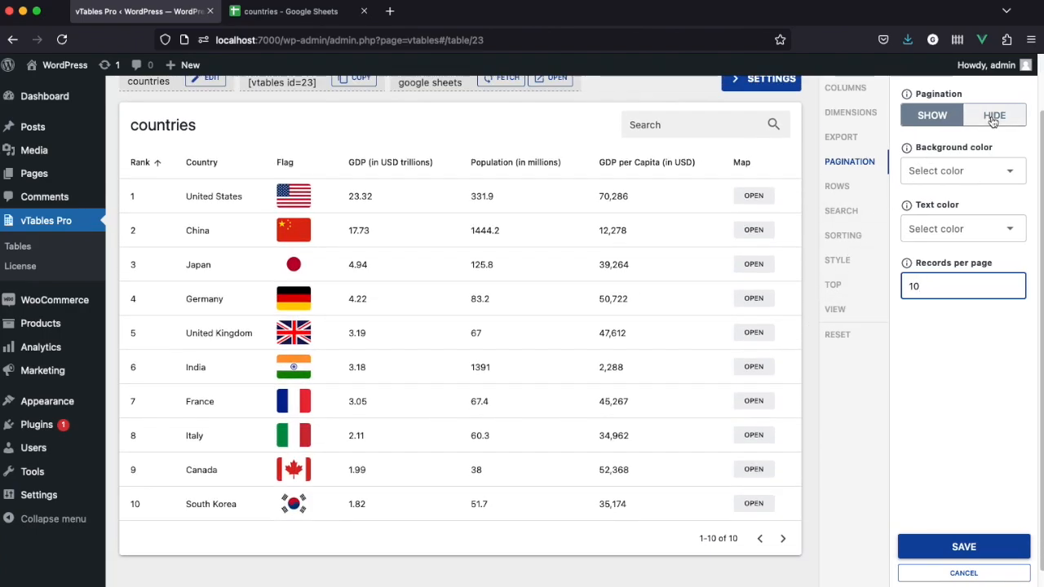
left_click(994, 116)
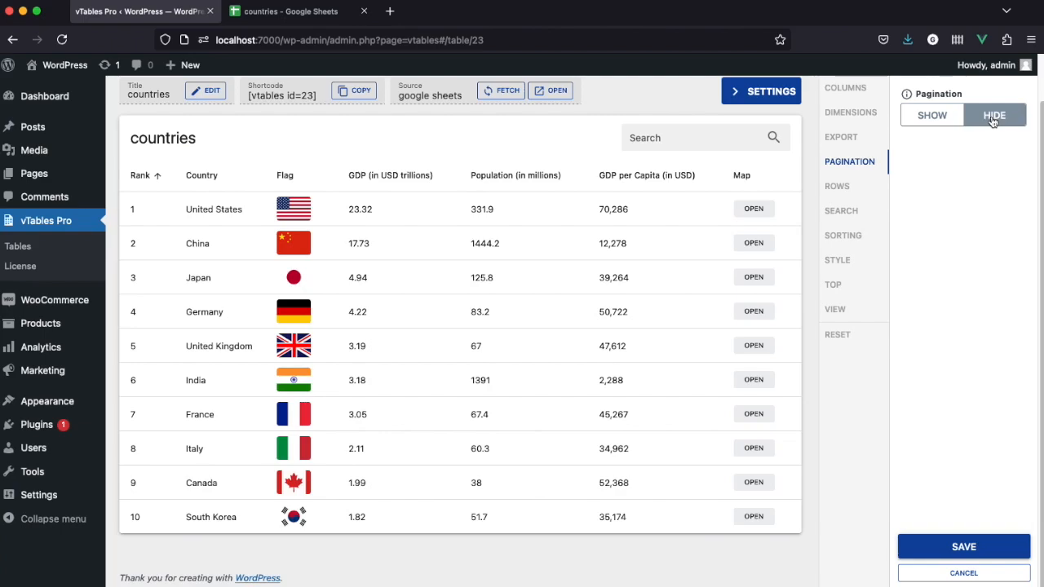
left_click(963, 545)
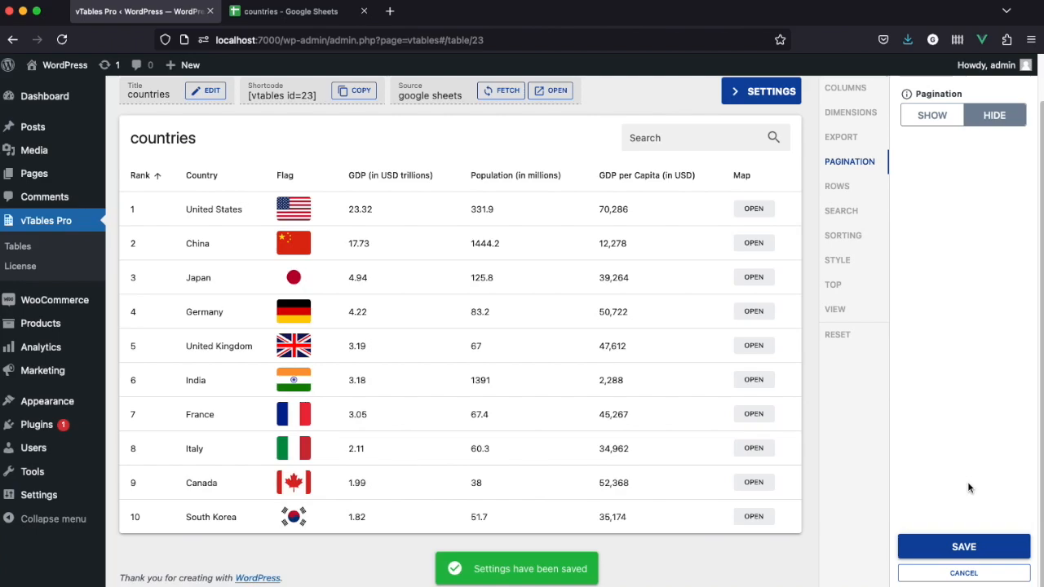
Step: Preview the countries table in Grid view, restore Table view, and look over the header and title settings
left_click(869, 309)
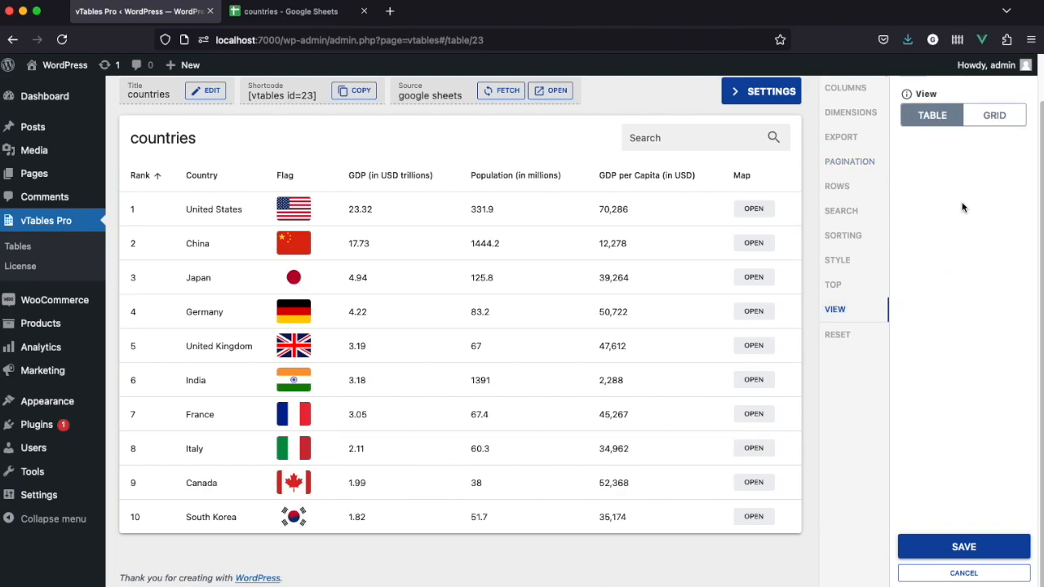
left_click(990, 125)
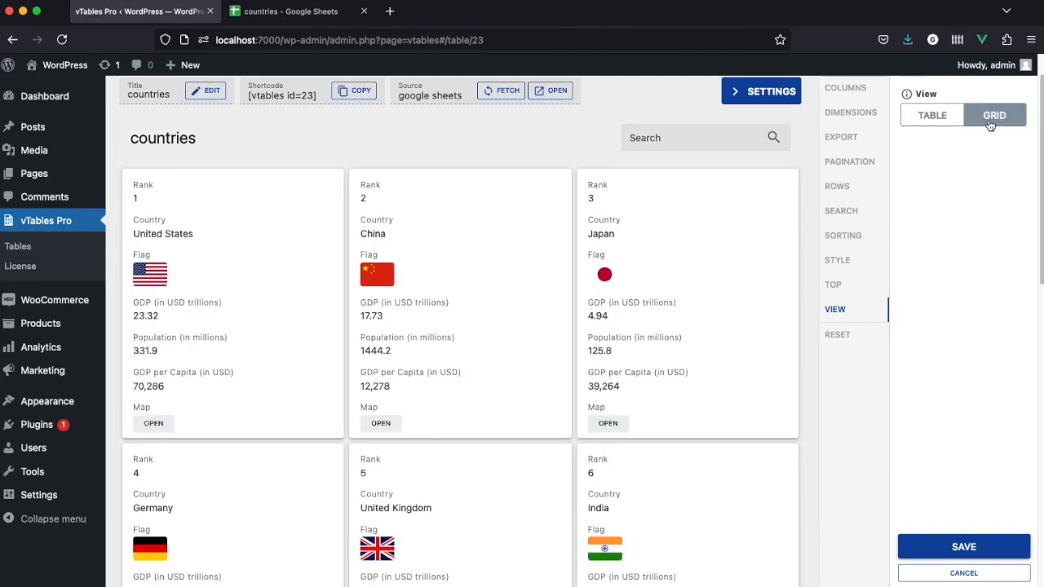
left_click(941, 121)
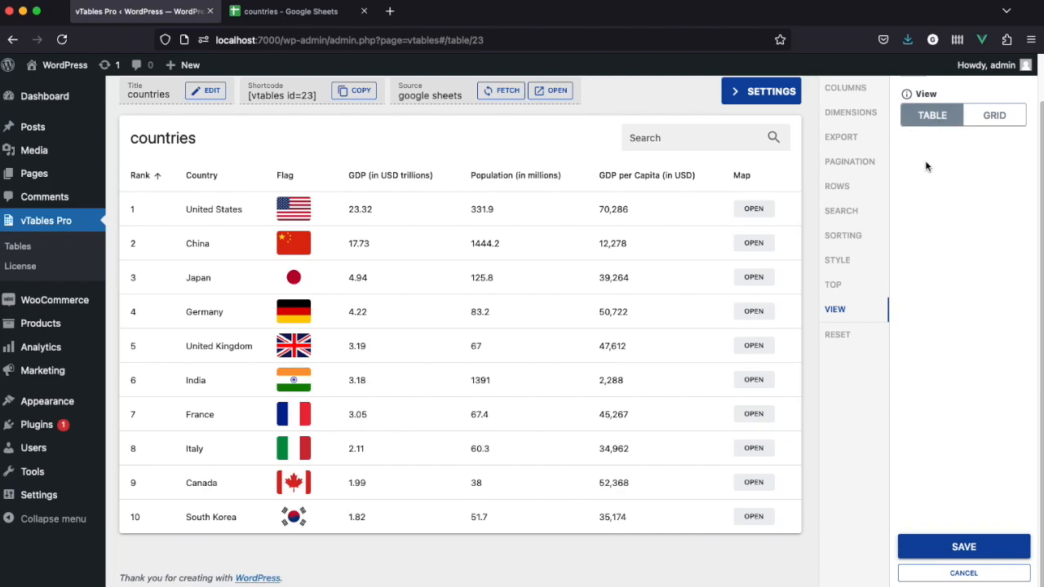
left_click(849, 287)
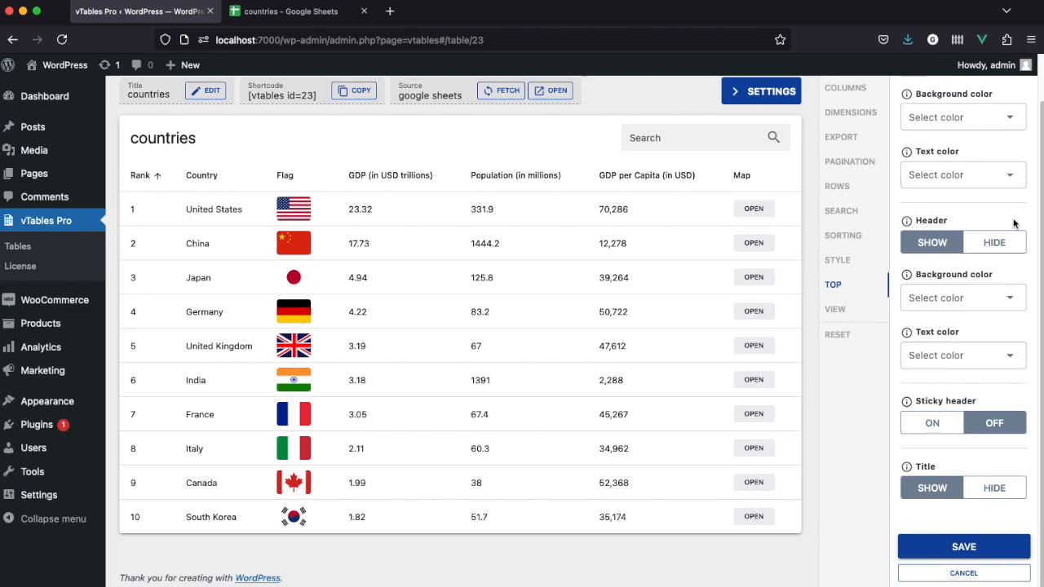
scroll(1013, 223, "up", 2)
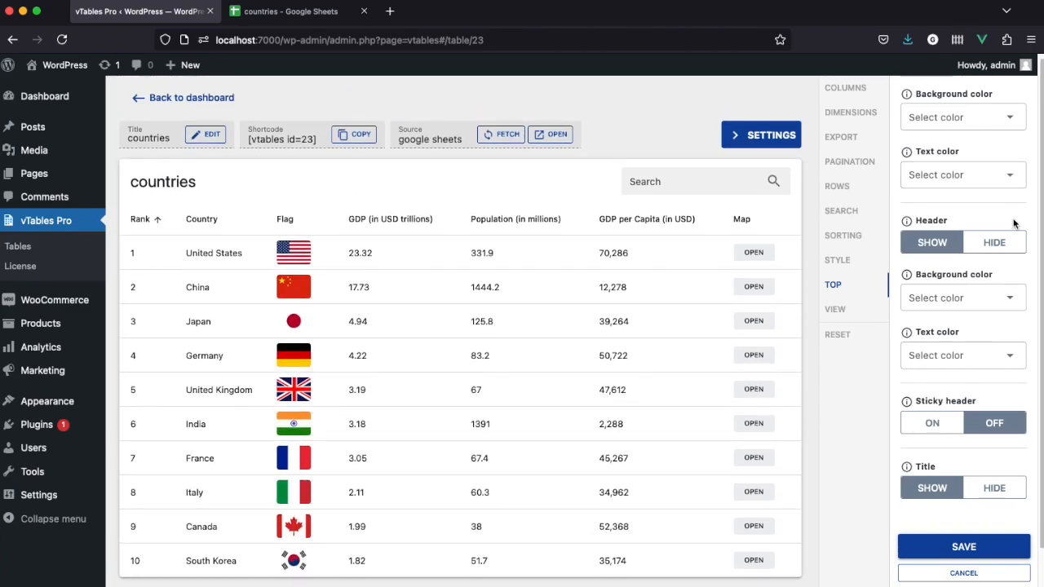
Step: Try the Dense and Flat styles on the countries table
left_click(856, 263)
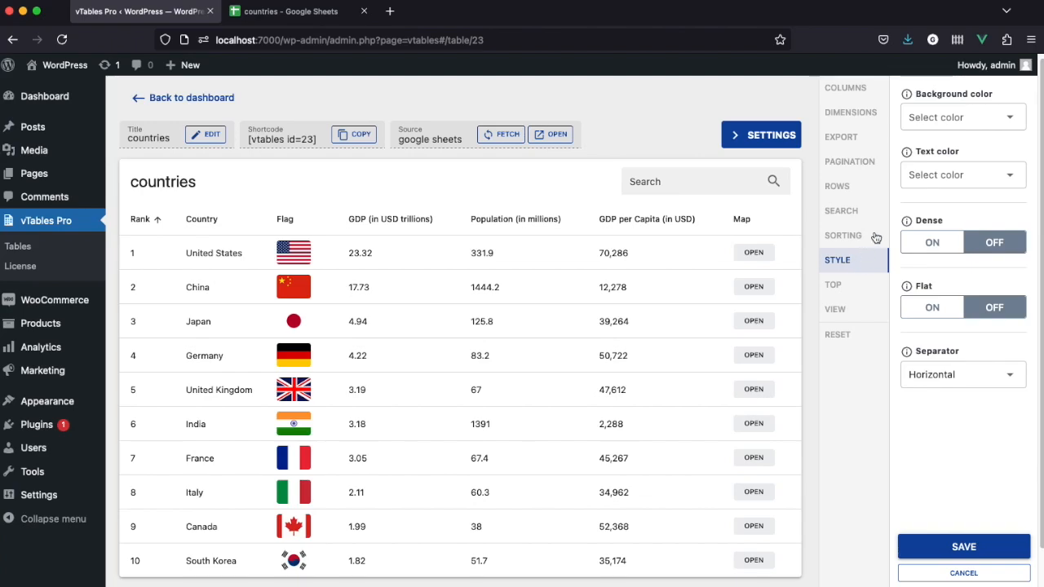
left_click(932, 242)
left_click(941, 307)
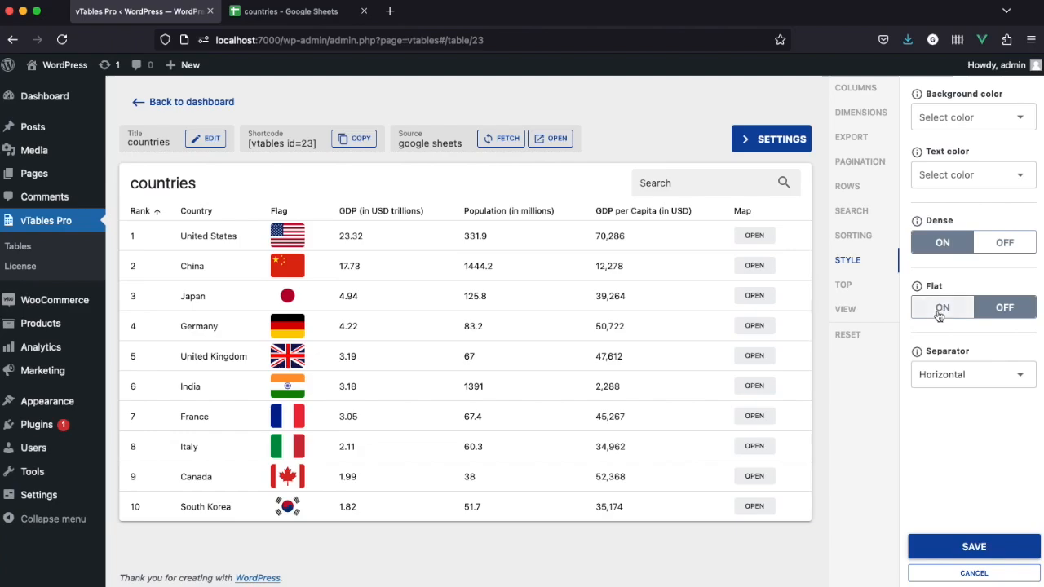
Step: Try the Vertical separator on the countries table and set the separator to Cell
left_click(961, 387)
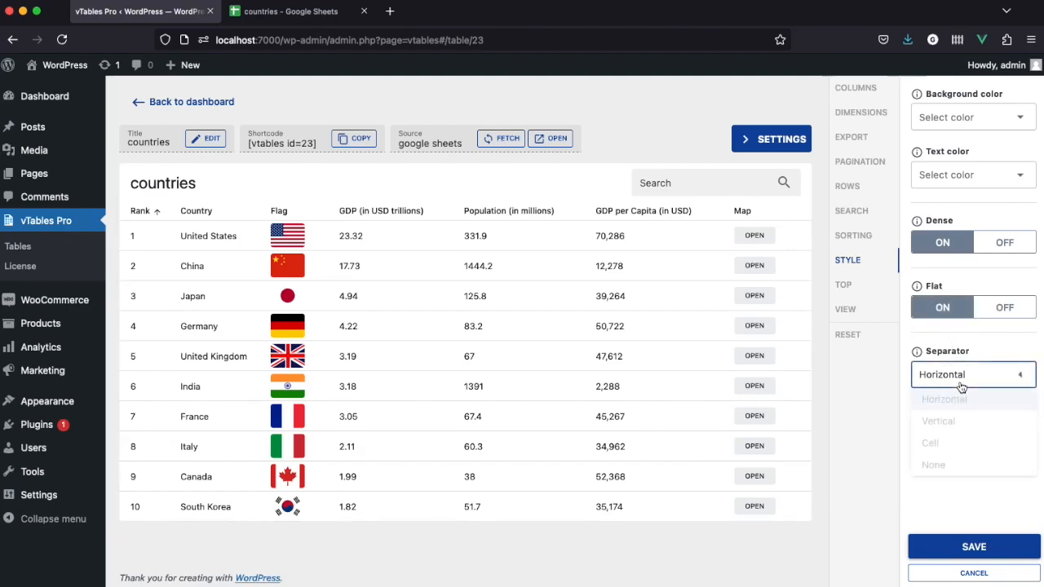
left_click(963, 421)
left_click(956, 375)
left_click(961, 445)
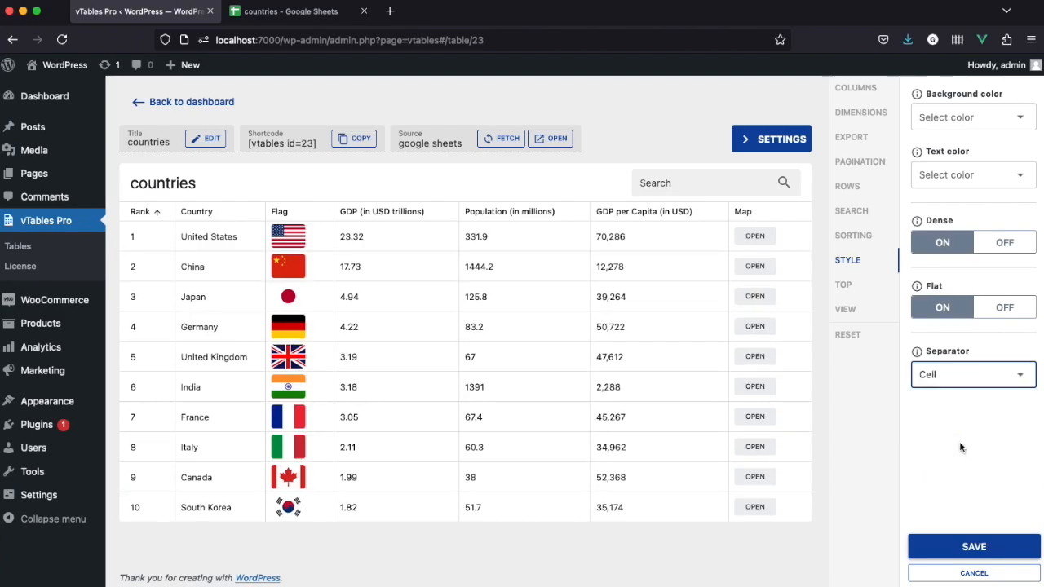
Step: Turn off the Flat and Dense styles and save the countries table's style settings
left_click(1011, 308)
left_click(1000, 248)
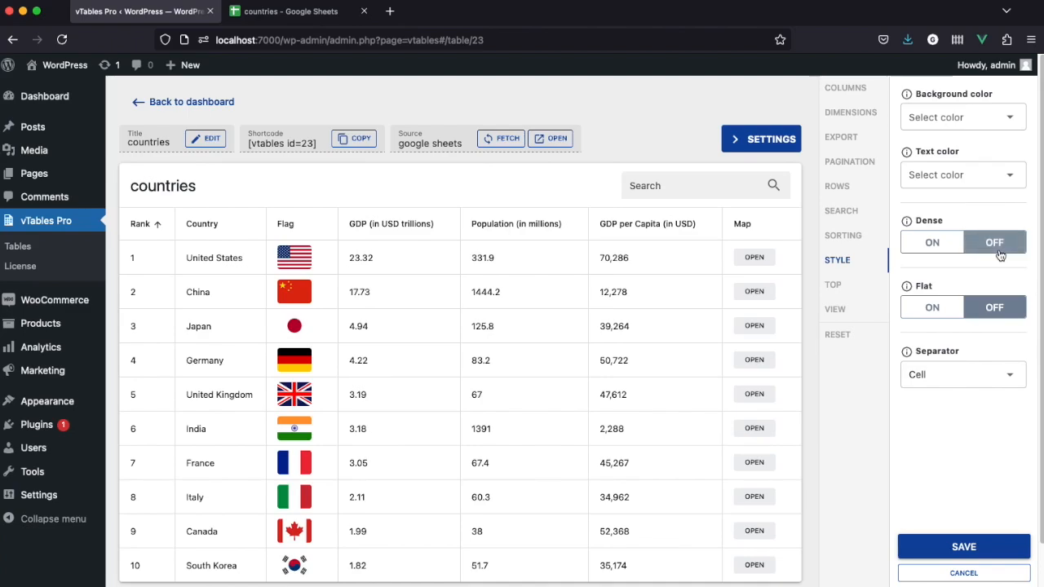
left_click(964, 546)
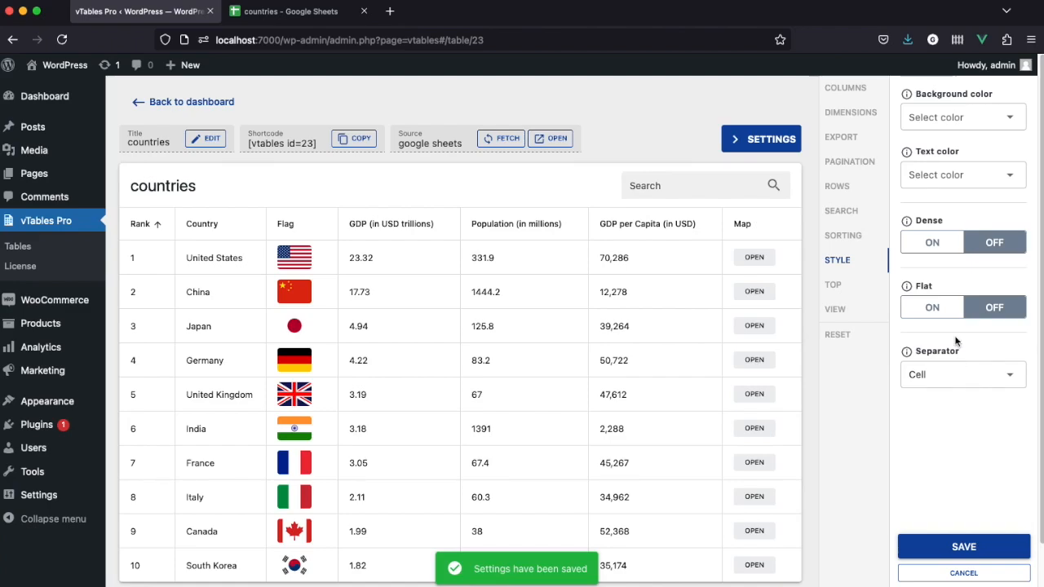
Step: View the countries table's export formats and its height and width settings
left_click(866, 136)
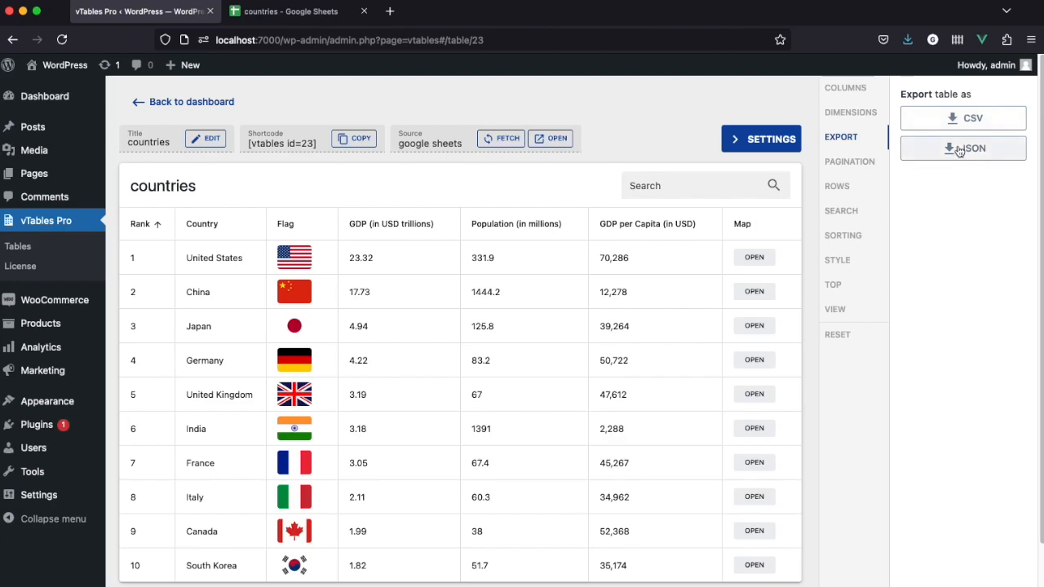
left_click(869, 113)
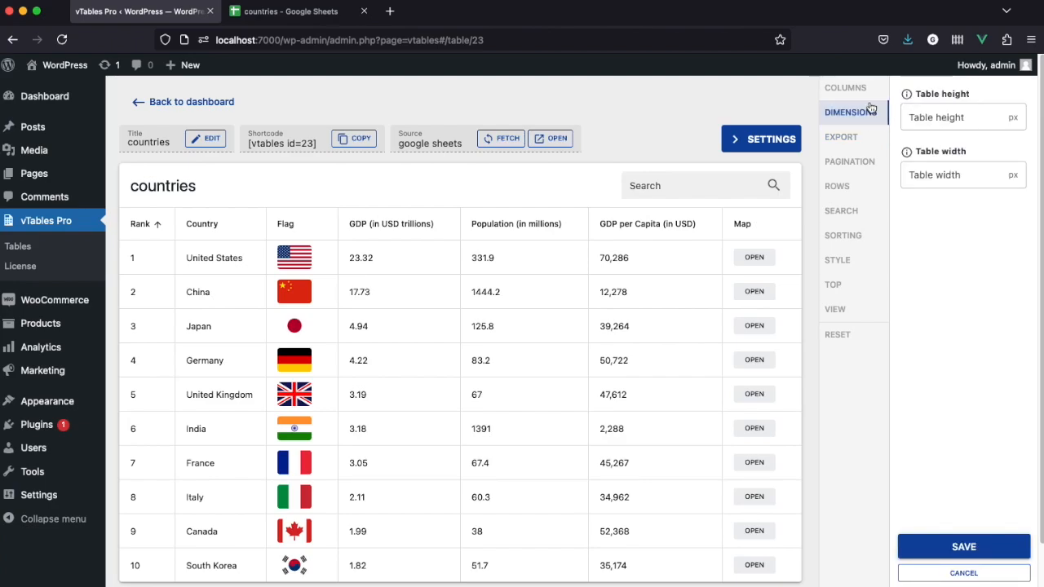
Step: Hide the Rank and Country columns of the countries table
left_click(868, 98)
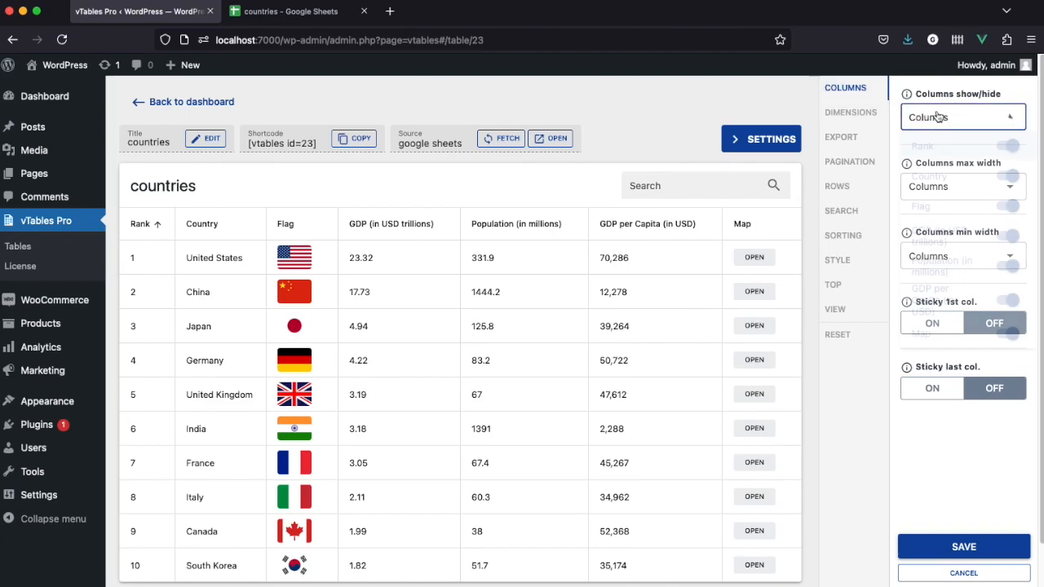
left_click(938, 117)
left_click(999, 147)
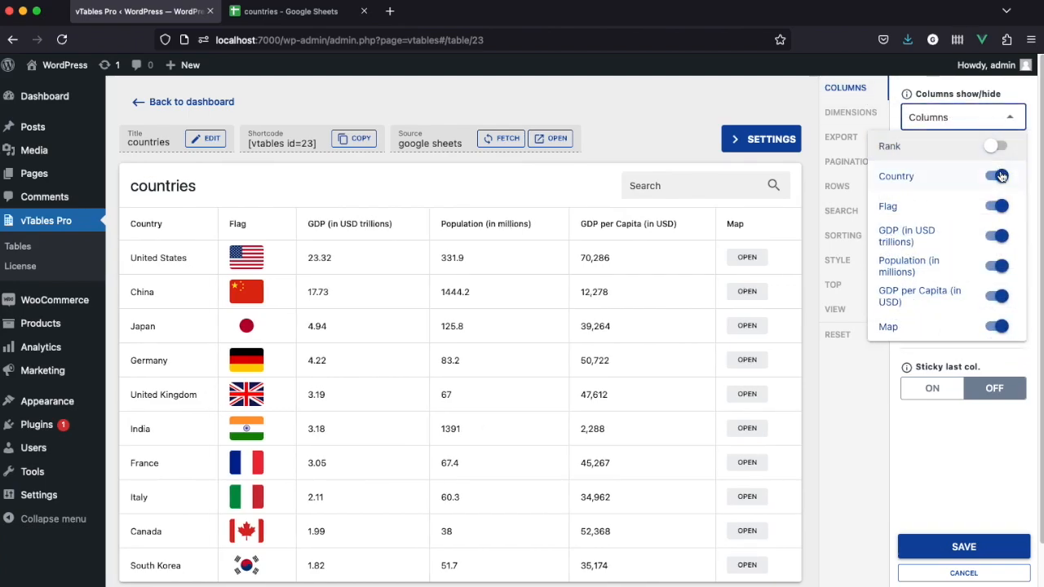
left_click(997, 176)
left_click(997, 121)
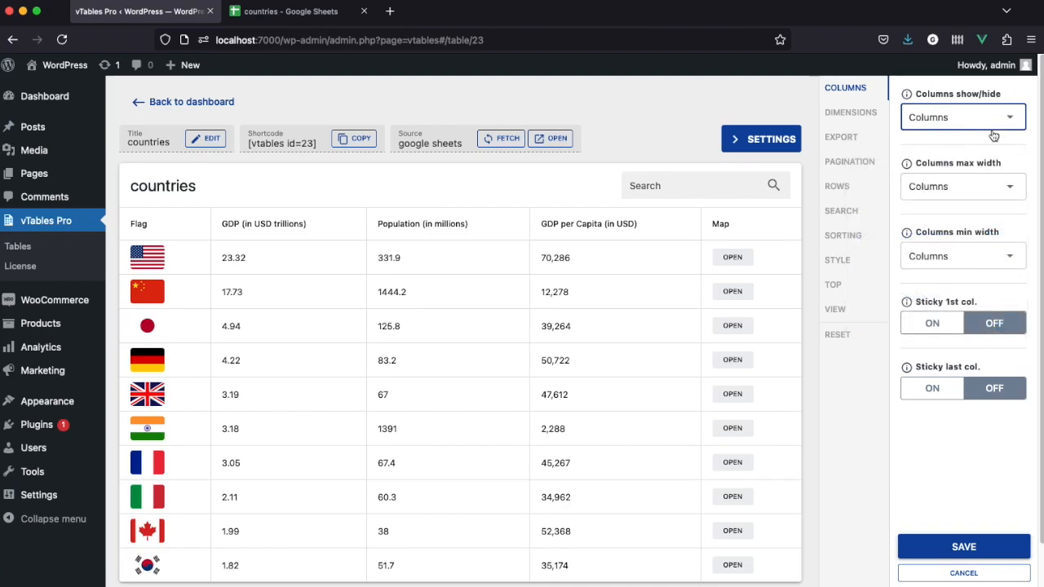
Step: View the column list for the maximum width setting and close it
left_click(984, 185)
left_click(982, 189)
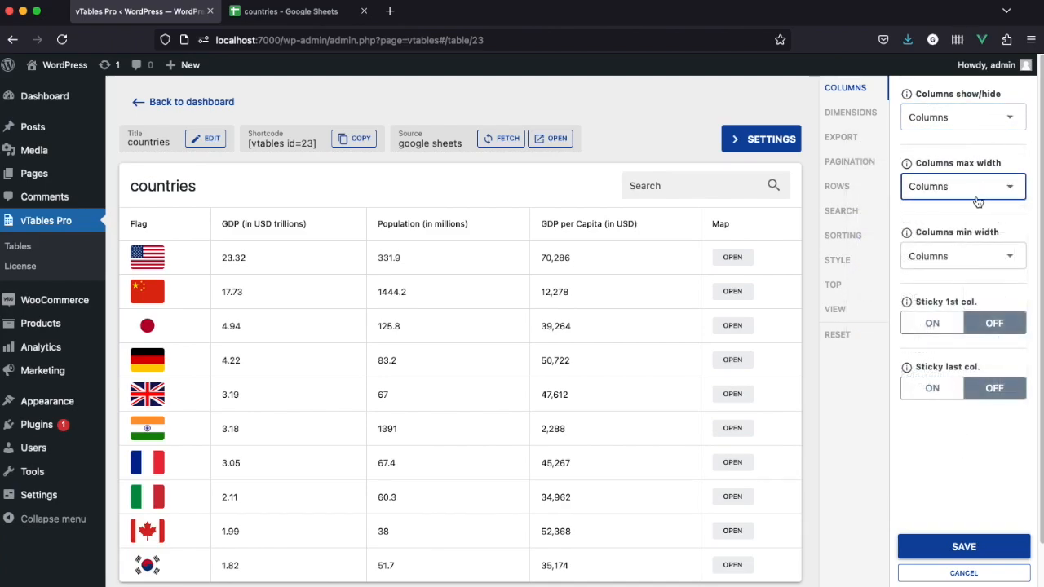
Step: View the column list for the minimum width setting, close it, and reset the countries table's current settings
left_click(968, 259)
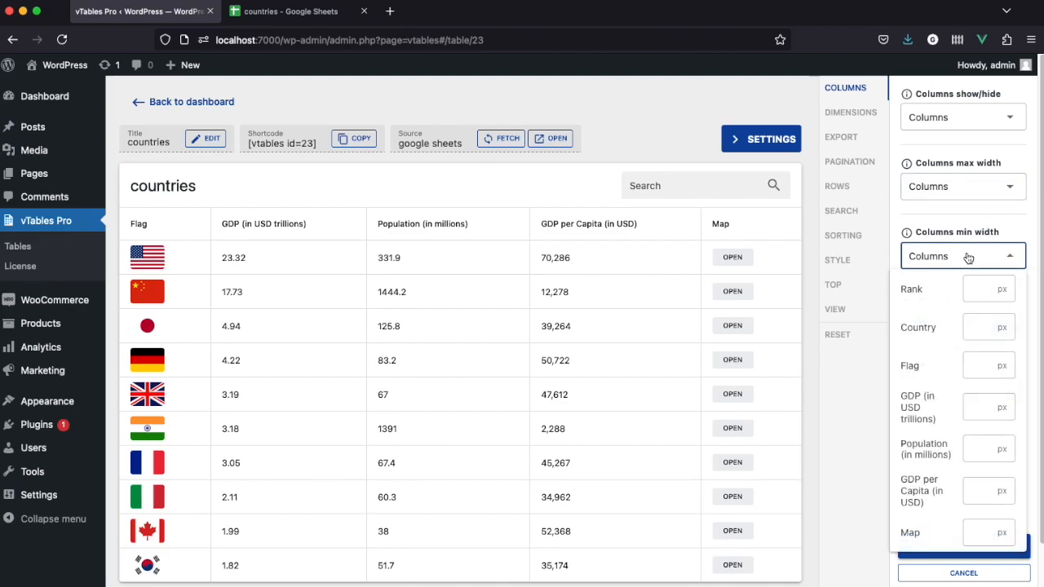
left_click(968, 258)
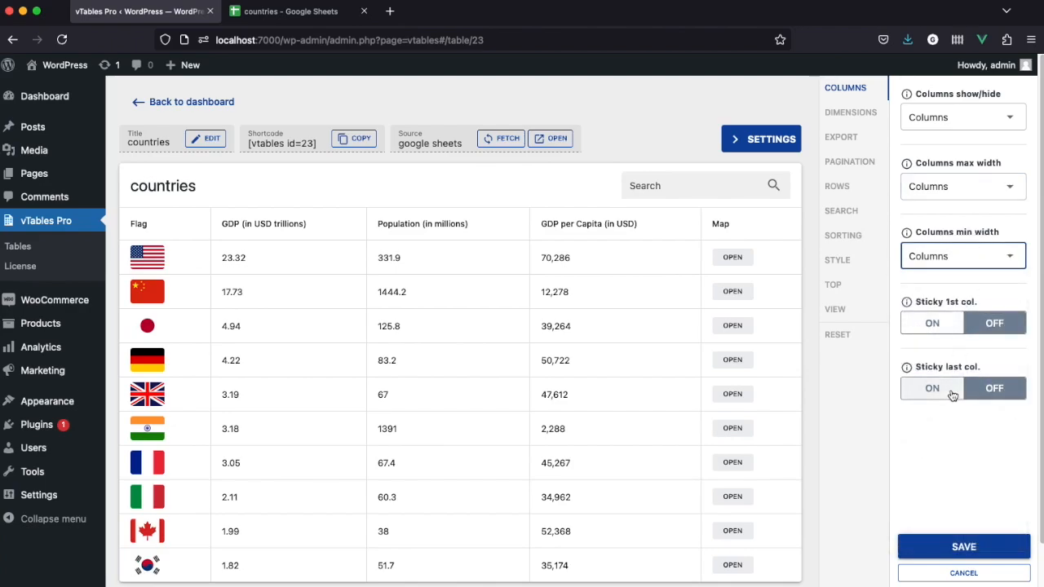
left_click(848, 341)
left_click(966, 138)
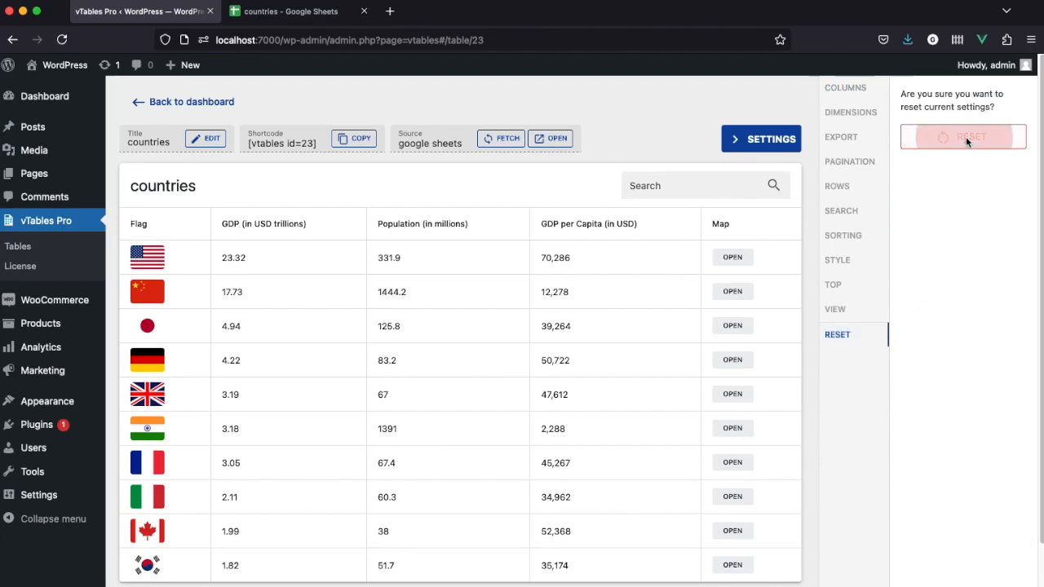
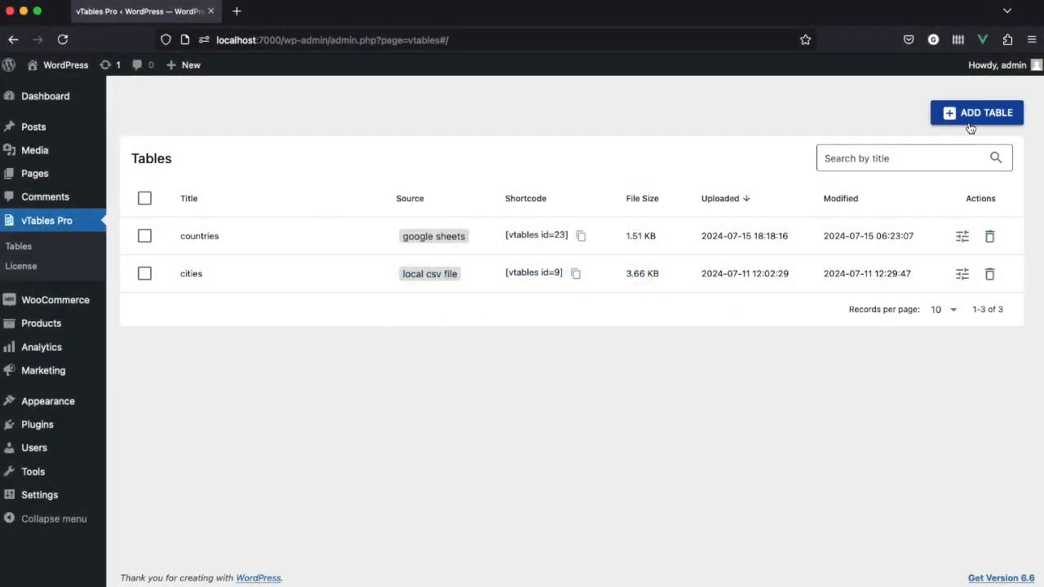
Step: Start adding a table from WooCommerce products and set it to import products from categories
left_click(975, 114)
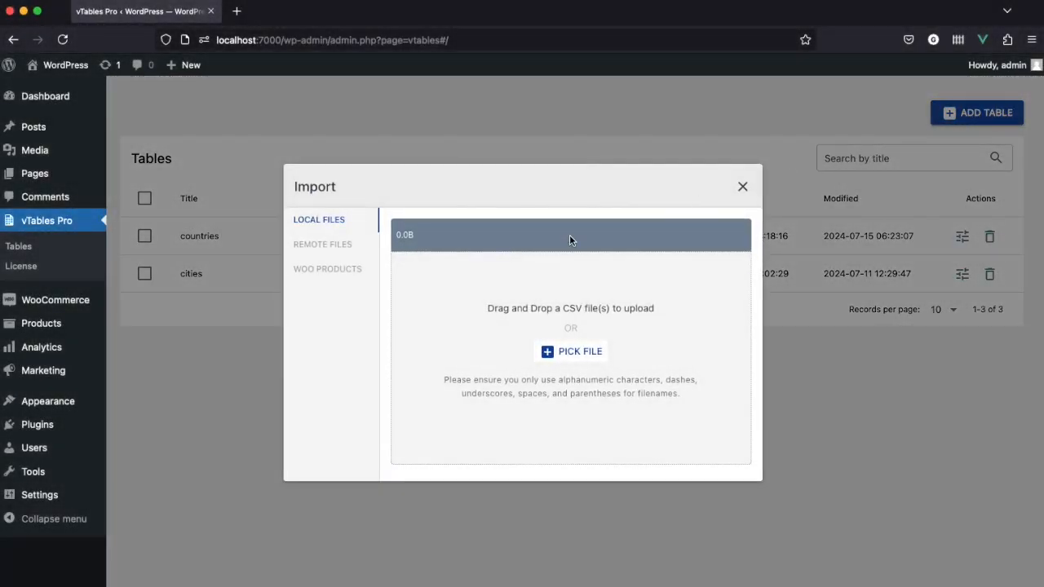
left_click(344, 270)
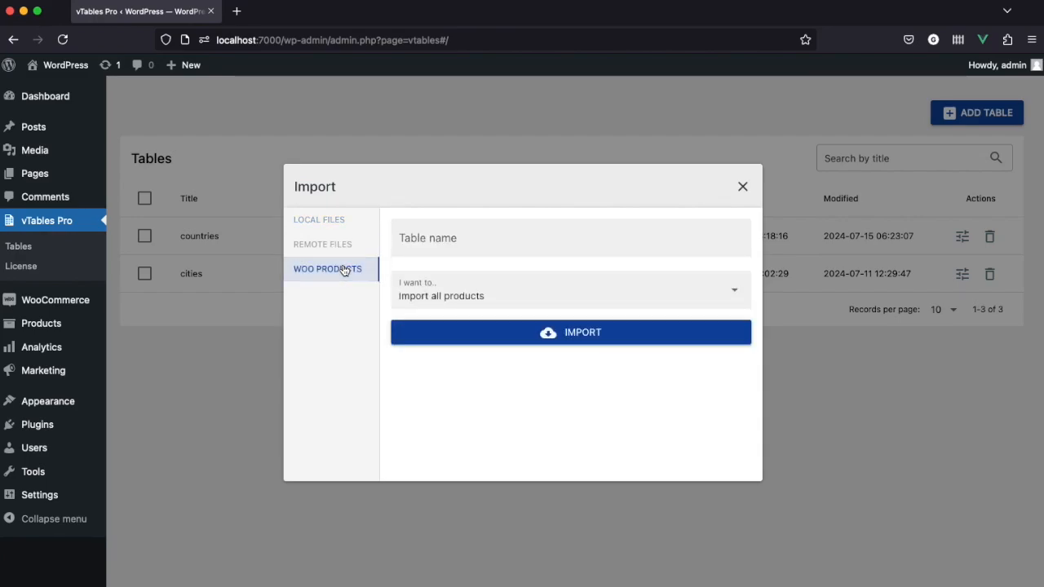
left_click(449, 296)
left_click(459, 361)
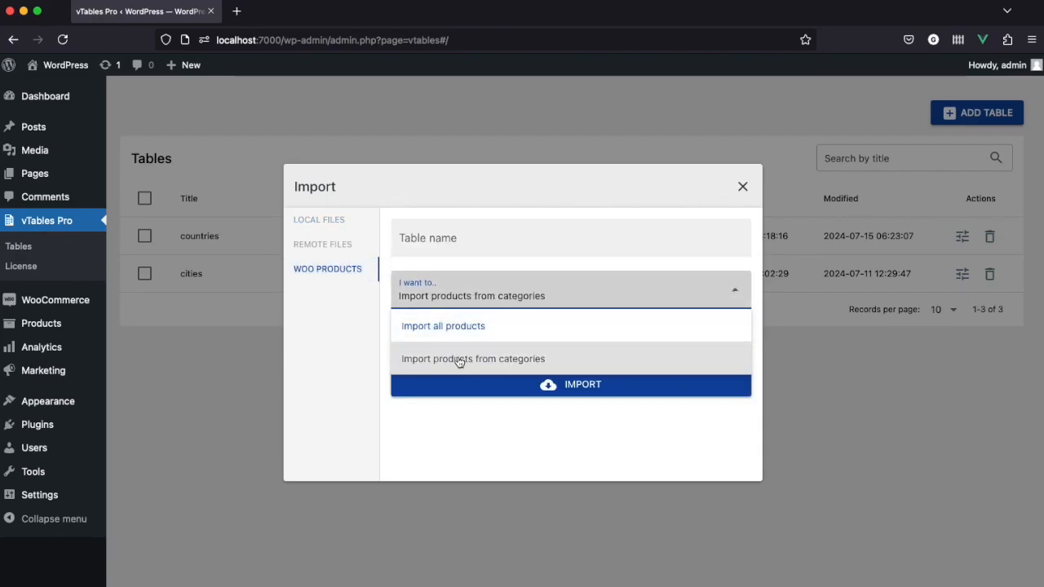
Step: Choose the Bags category, name the new table bags, and import it
left_click(459, 345)
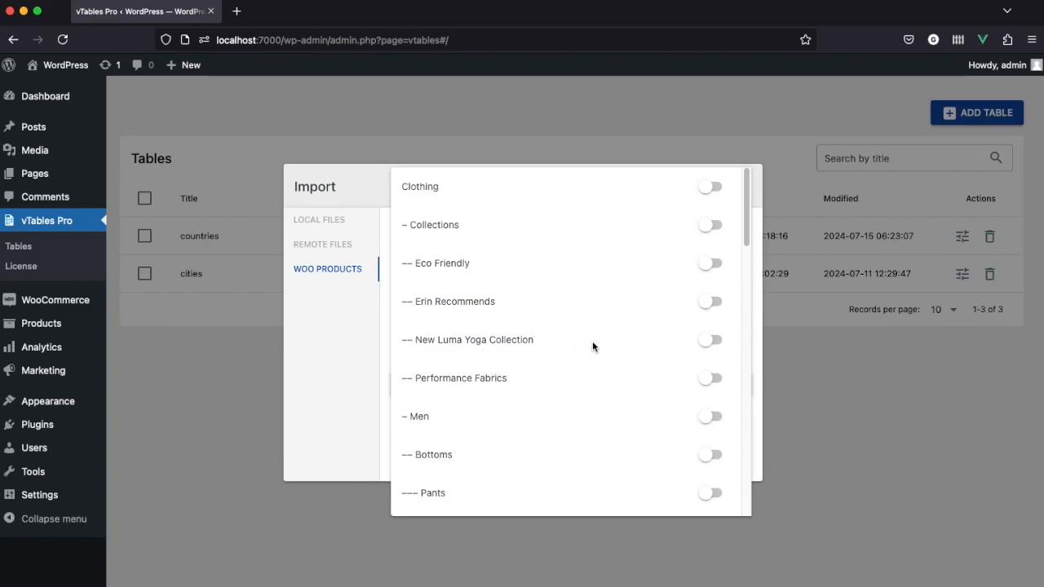
scroll(607, 345, "down", 7)
scroll(607, 344, "down", 10)
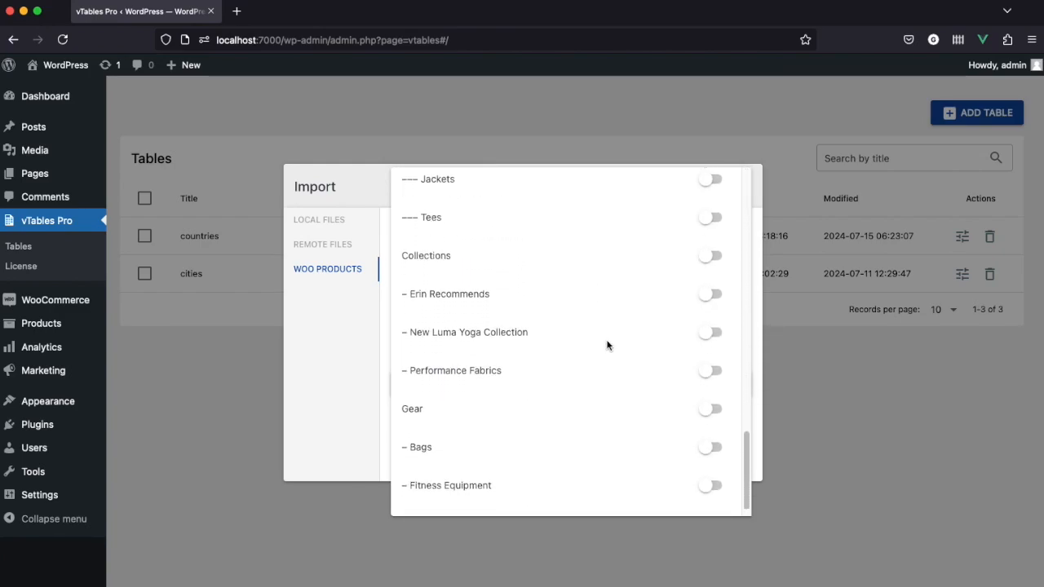
left_click(711, 419)
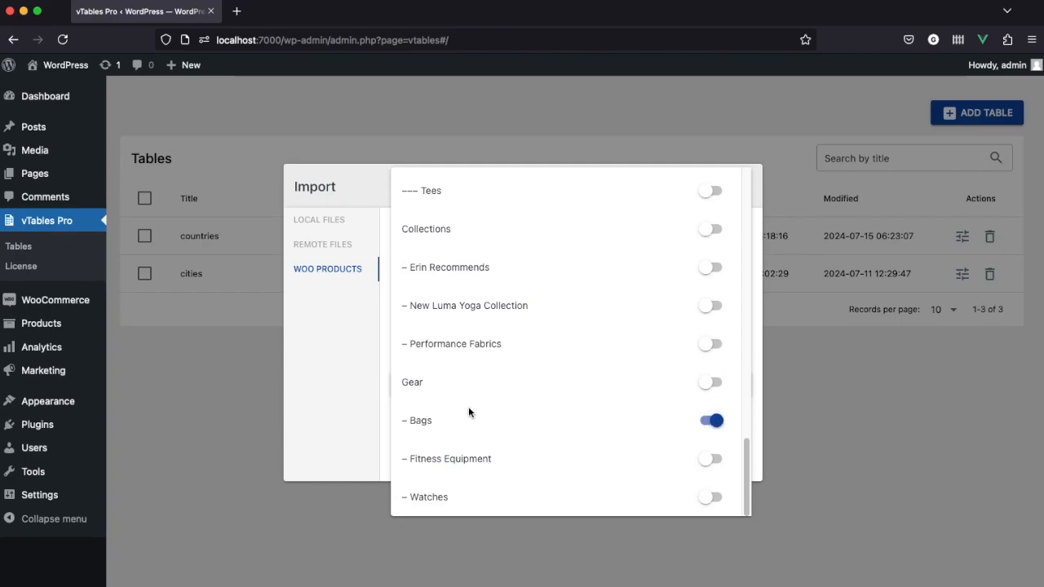
left_click(325, 400)
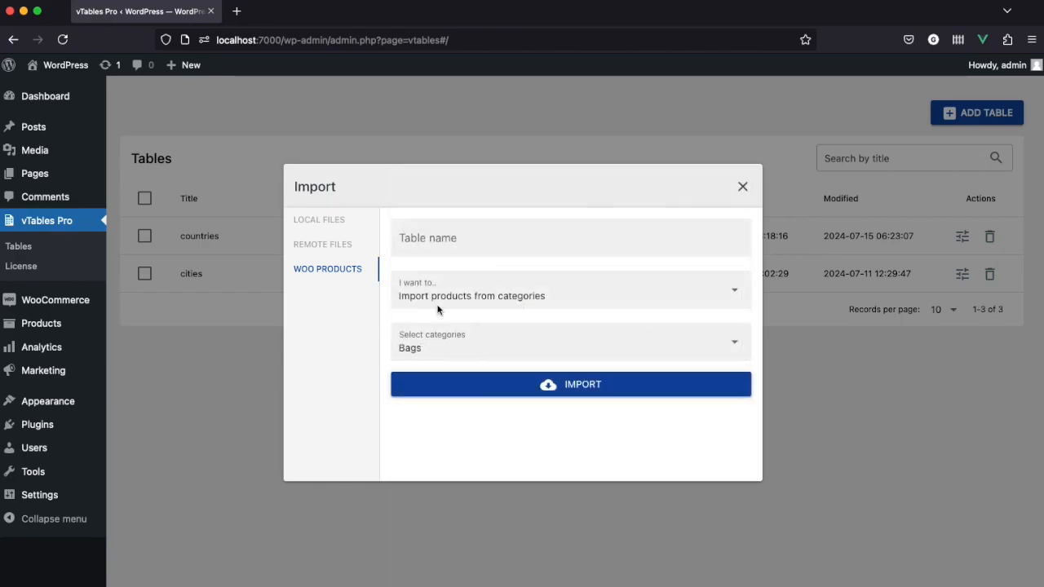
left_click(460, 242)
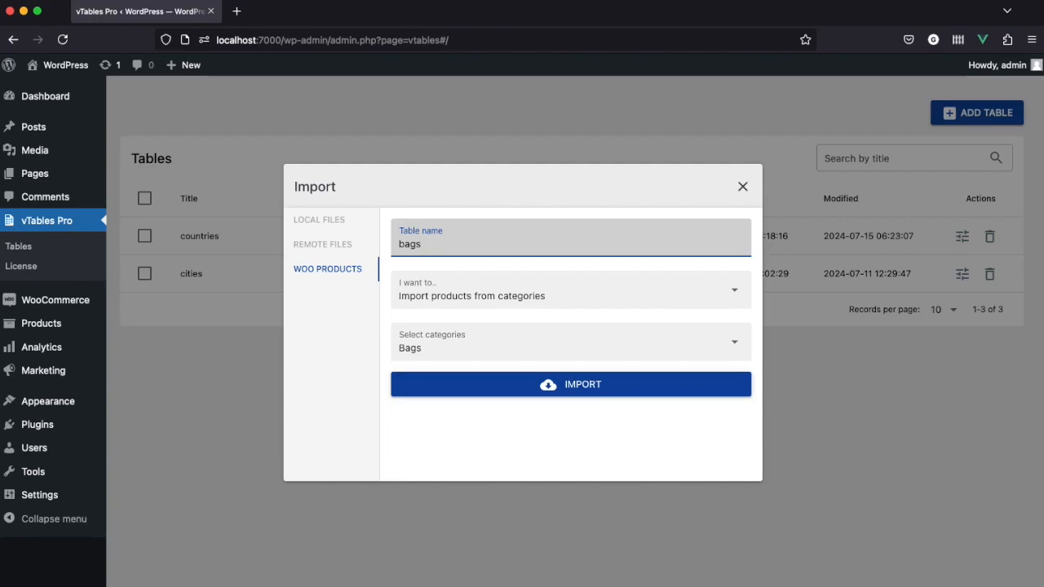
left_click(509, 396)
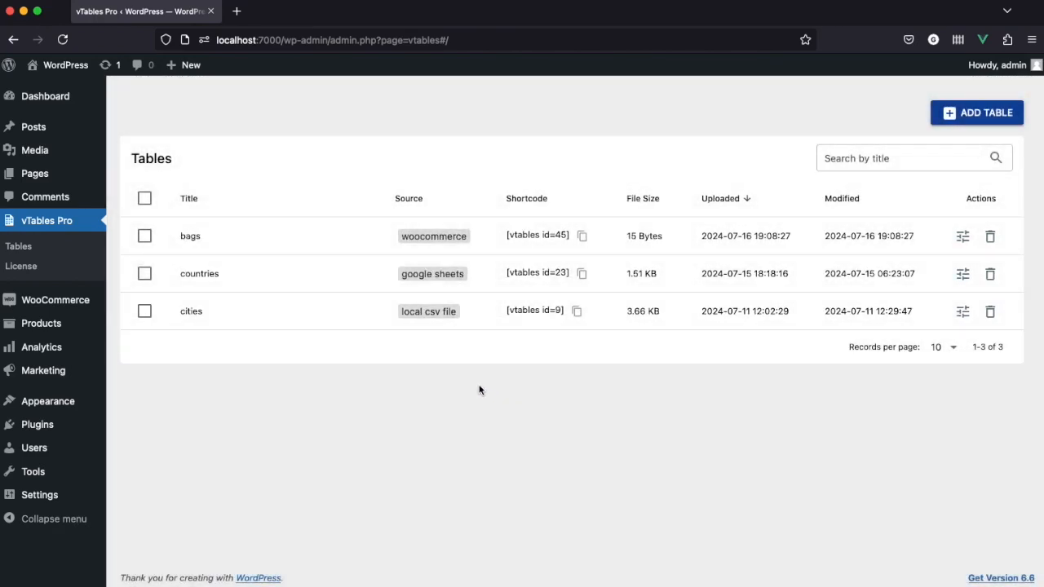
Step: Open the bags table and examine all its product columns, from name through to add to cart
left_click(256, 244)
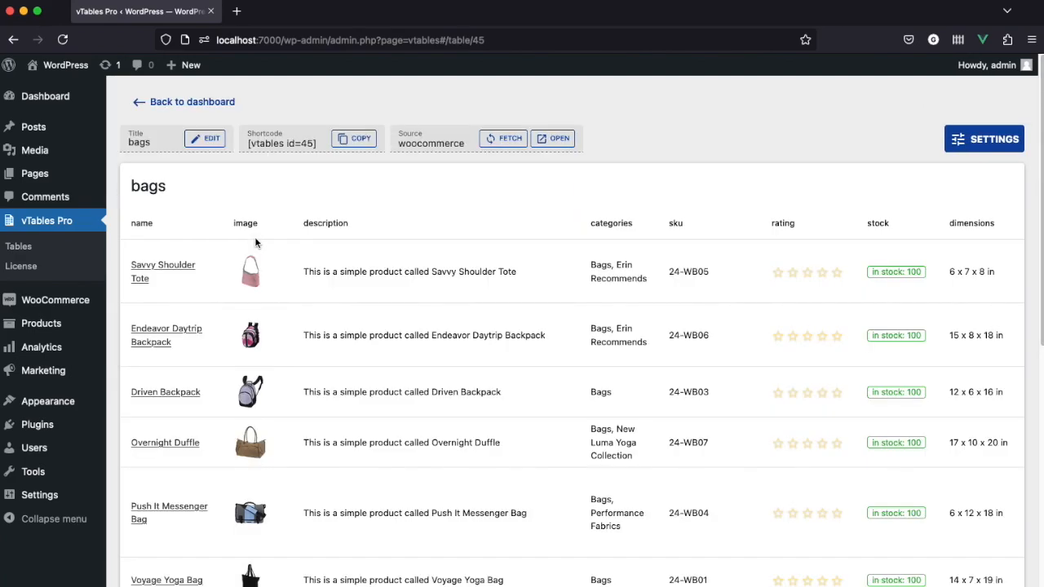
scroll(270, 273, "right", 2)
scroll(271, 279, "right", 7)
scroll(271, 279, "right", 7)
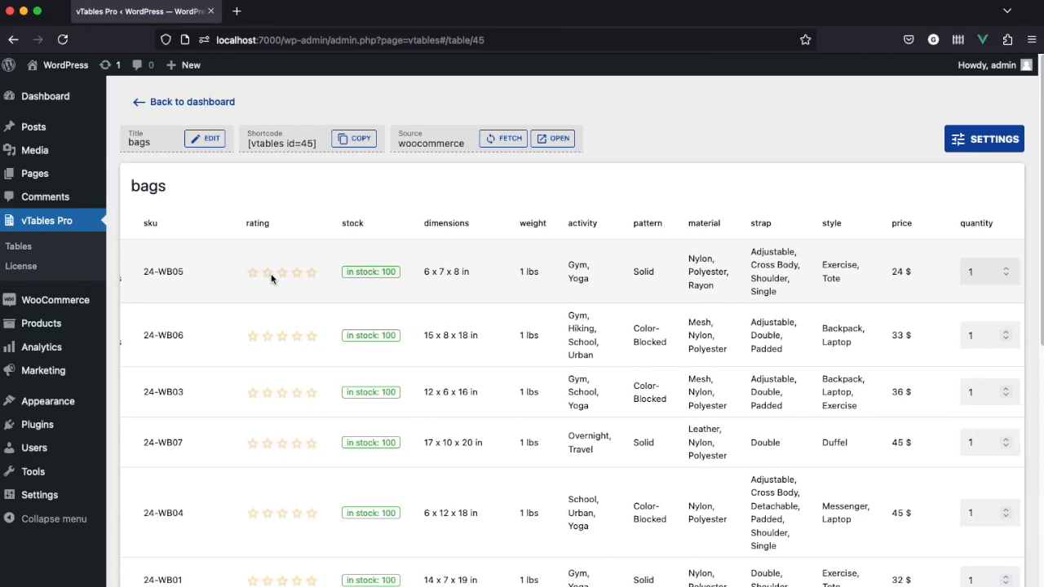
scroll(272, 279, "right", 4)
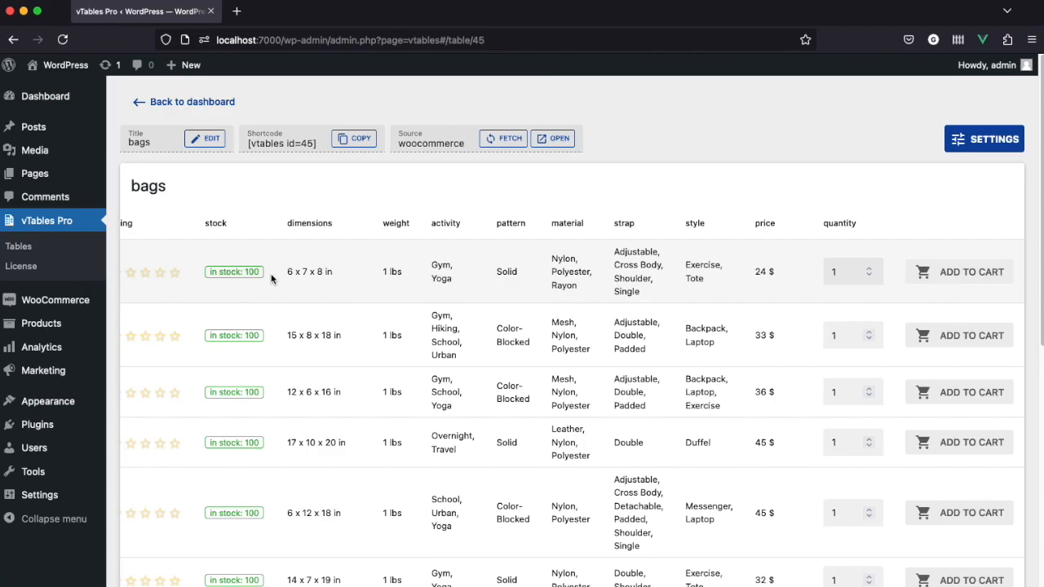
scroll(272, 279, "left", 4)
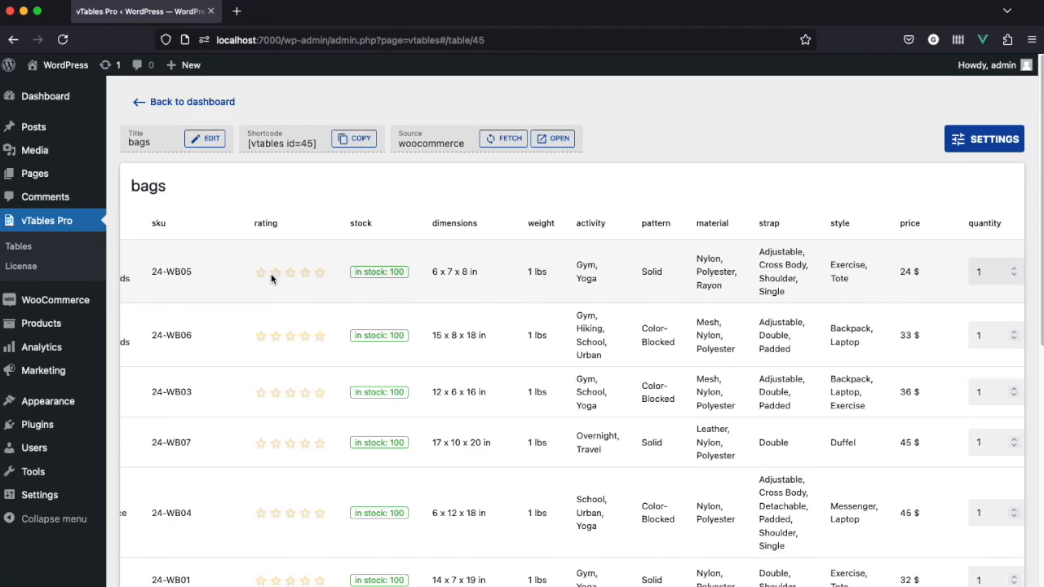
scroll(272, 279, "left", 6)
scroll(271, 279, "left", 6)
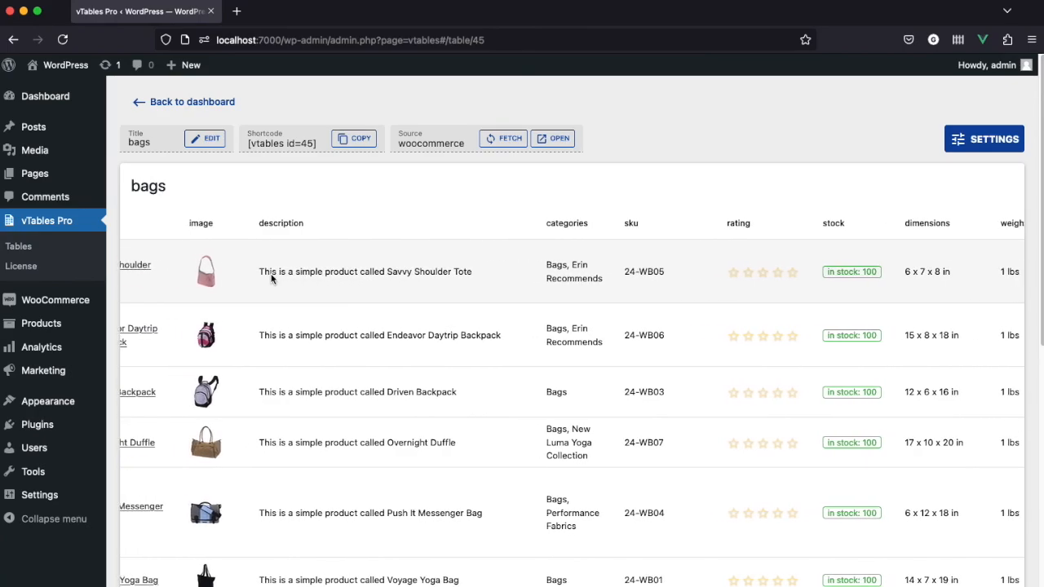
scroll(272, 279, "left", 2)
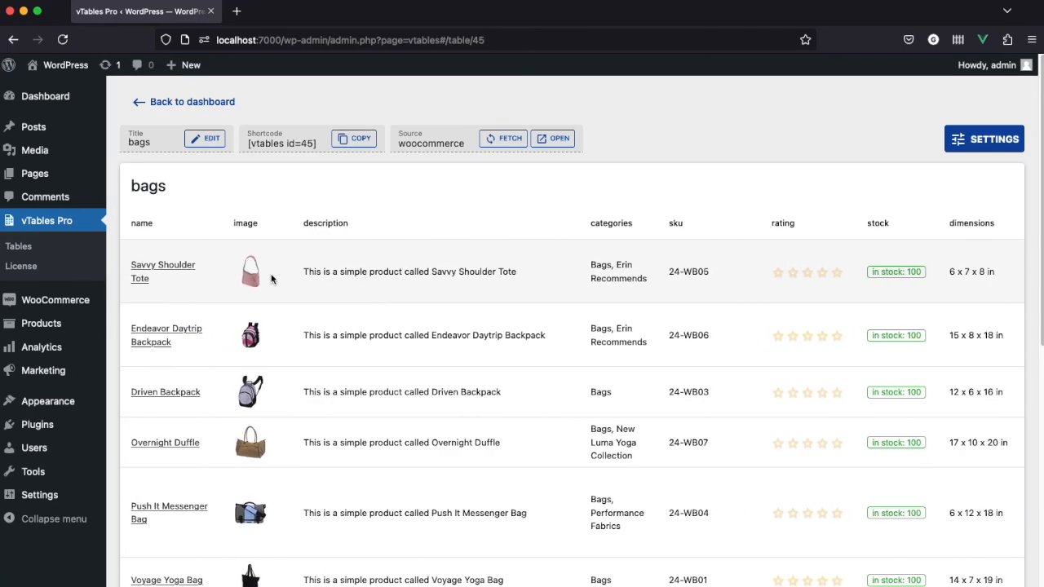
Step: Hide the bags table's description, categories, dimensions, weight, activity, pattern, material, strap and style columns
left_click(973, 135)
left_click(972, 127)
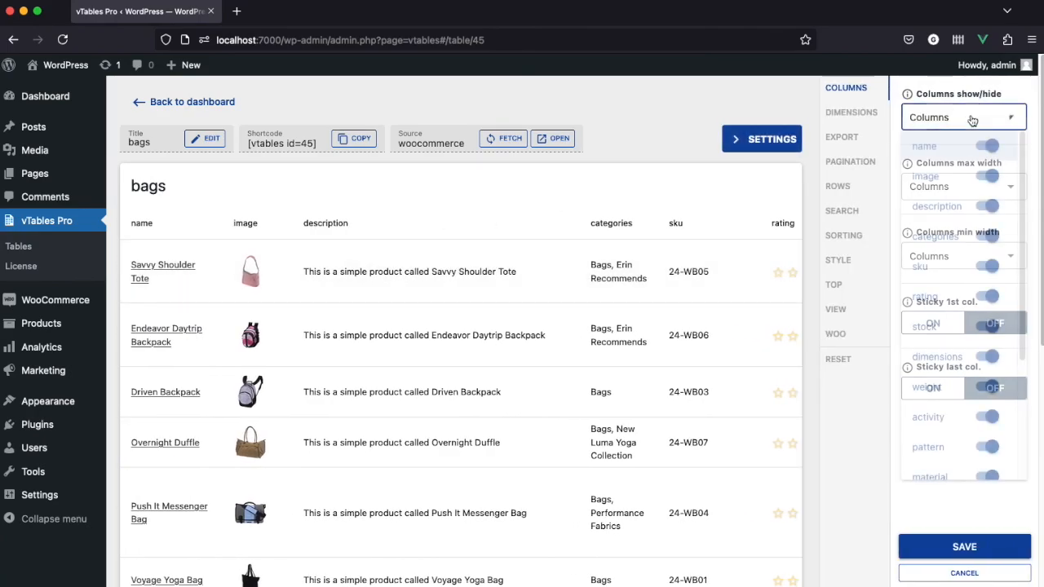
left_click(988, 205)
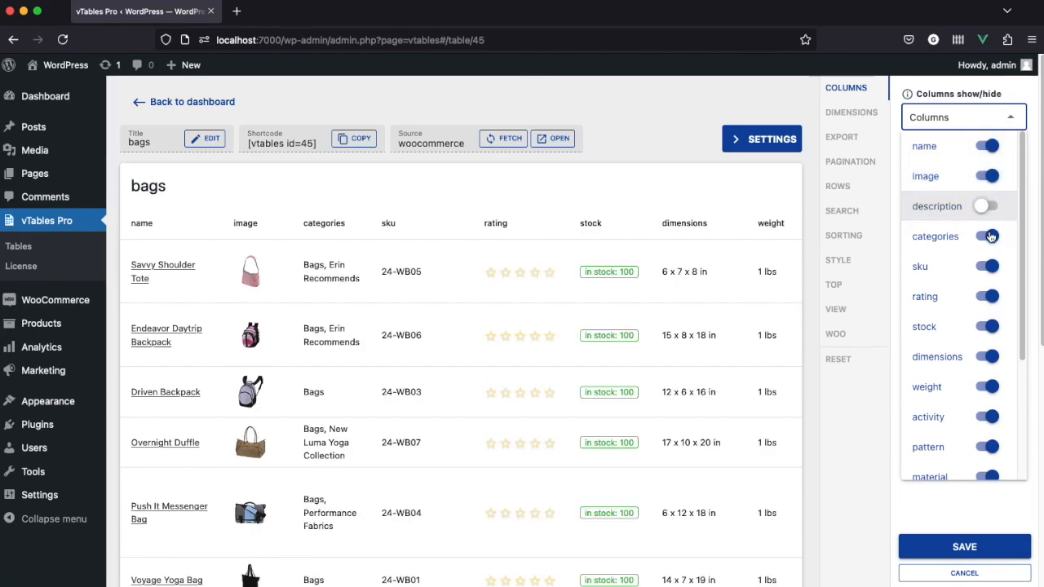
left_click(988, 235)
scroll(995, 261, "down", 2)
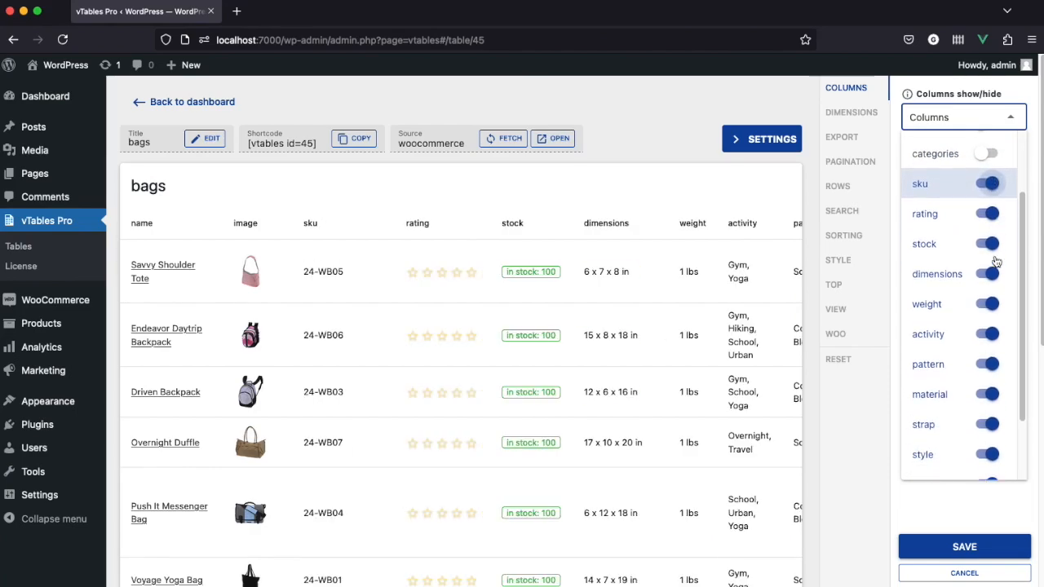
left_click(990, 252)
left_click(993, 282)
scroll(992, 282, "down", 2)
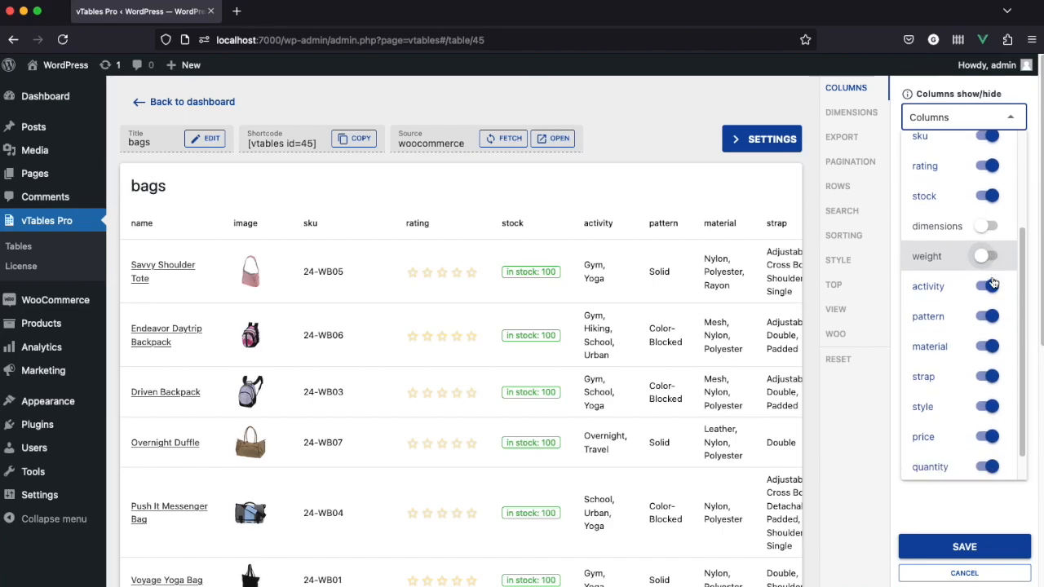
left_click(988, 254)
left_click(987, 285)
left_click(989, 315)
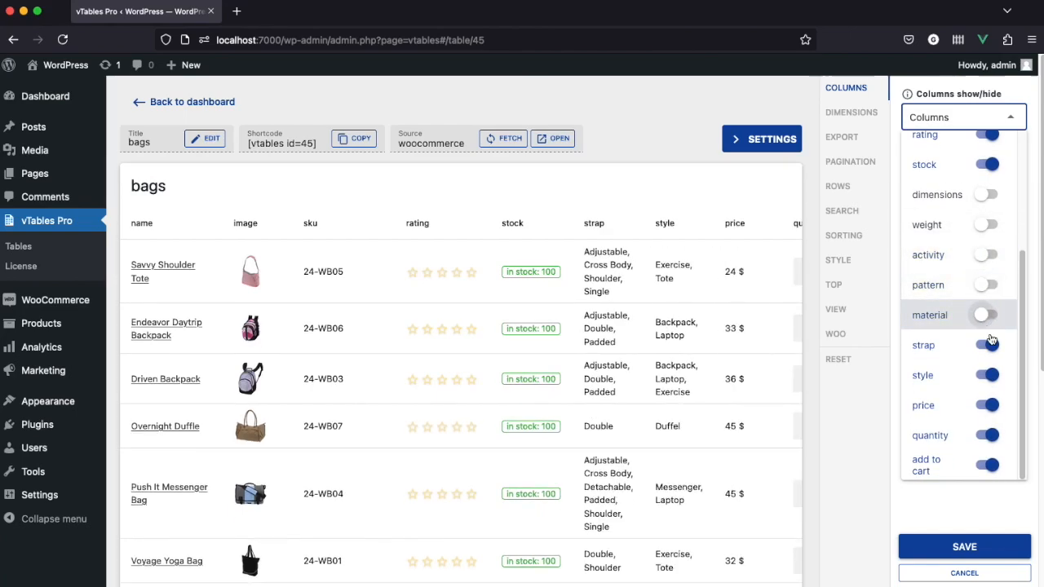
left_click(988, 345)
left_click(990, 374)
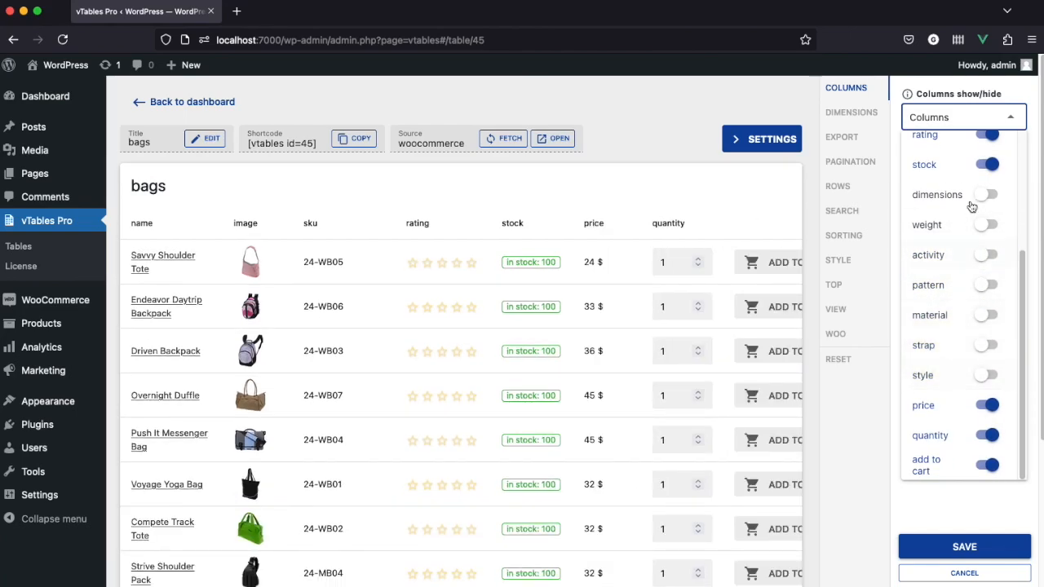
left_click(964, 121)
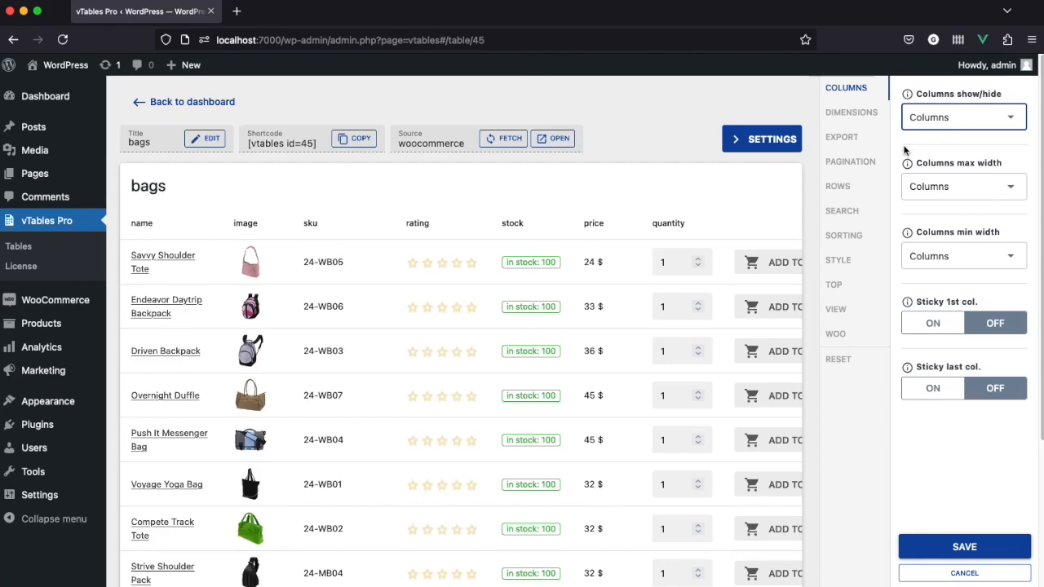
Step: Turn on search for the bags table with the Outlined input style, test it with "back", and clear the query
left_click(844, 211)
left_click(928, 121)
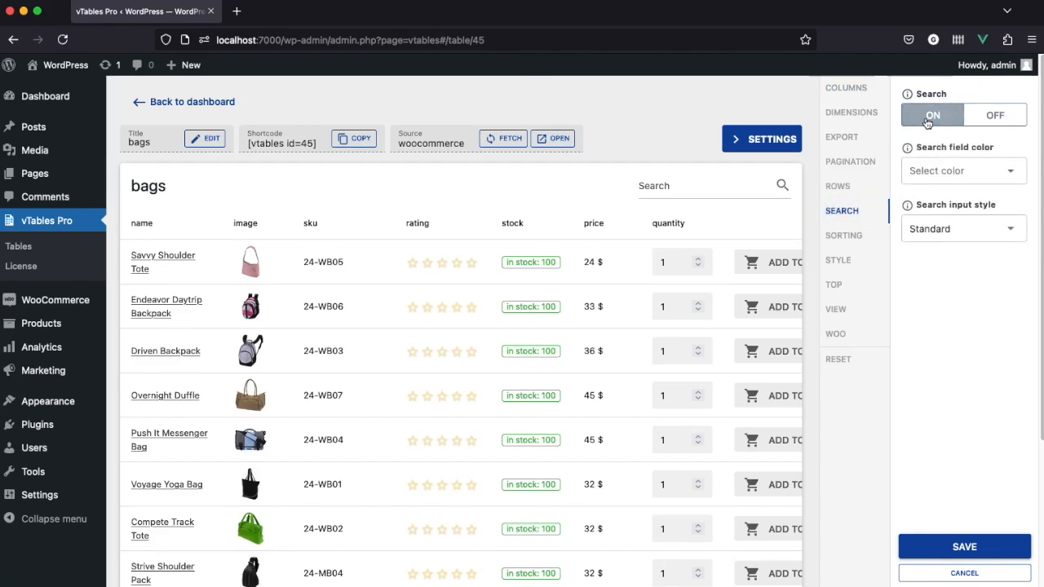
left_click(947, 233)
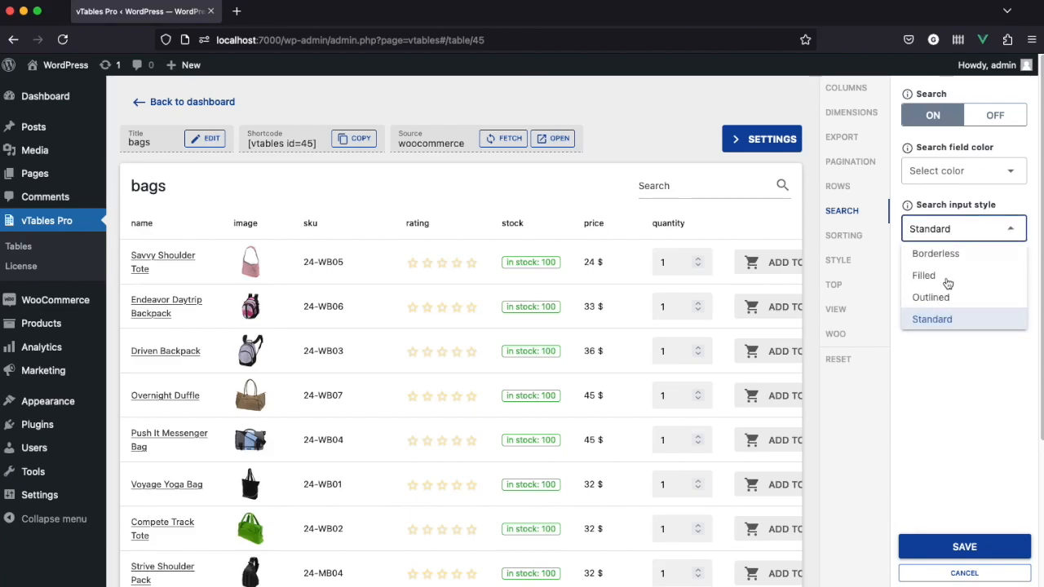
left_click(931, 298)
left_click(694, 187)
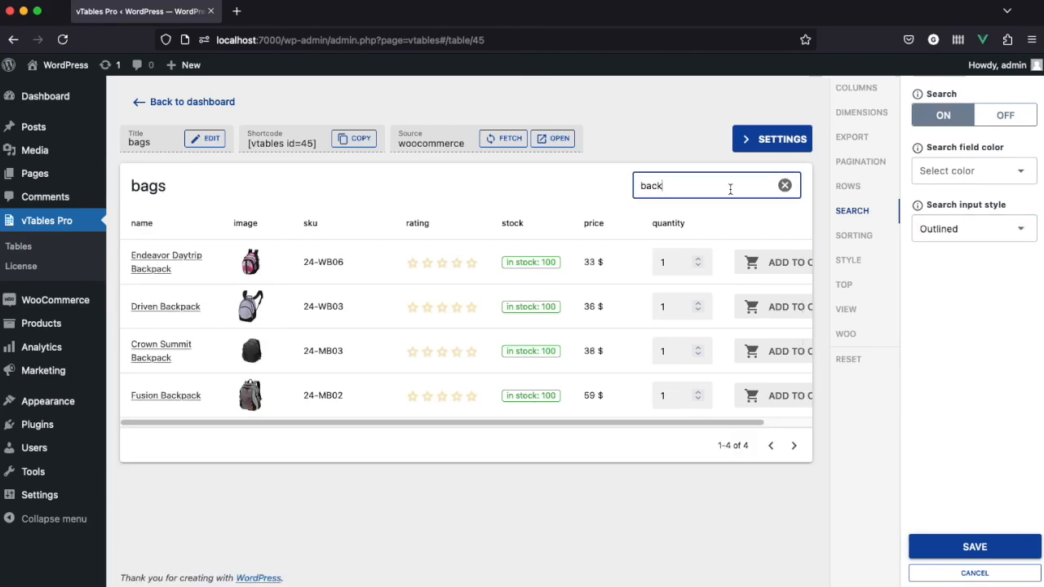
left_click(782, 186)
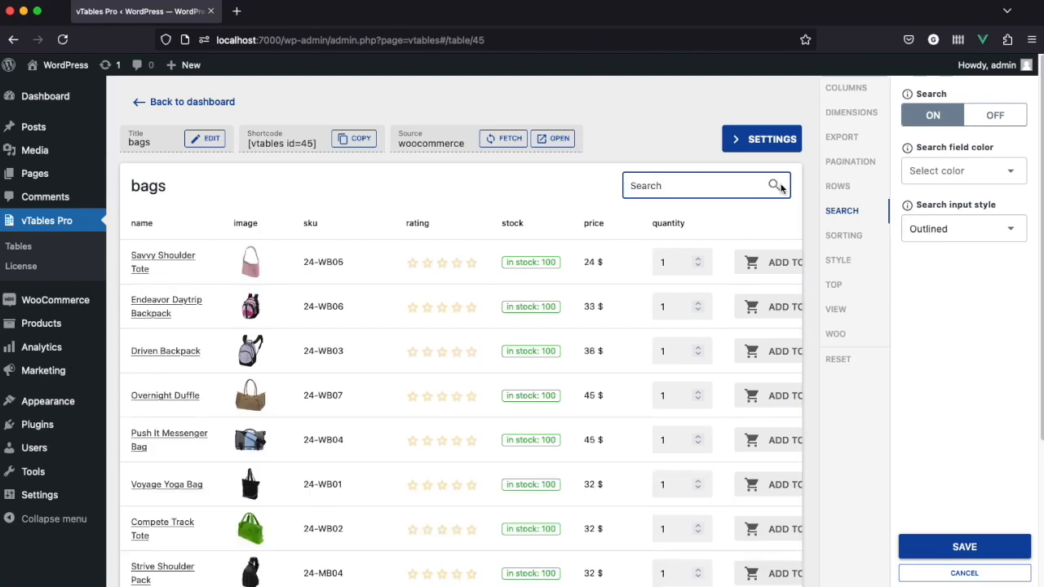
Step: Turn on sorting for the bags table and try it in both directions on the price column
left_click(846, 233)
left_click(936, 115)
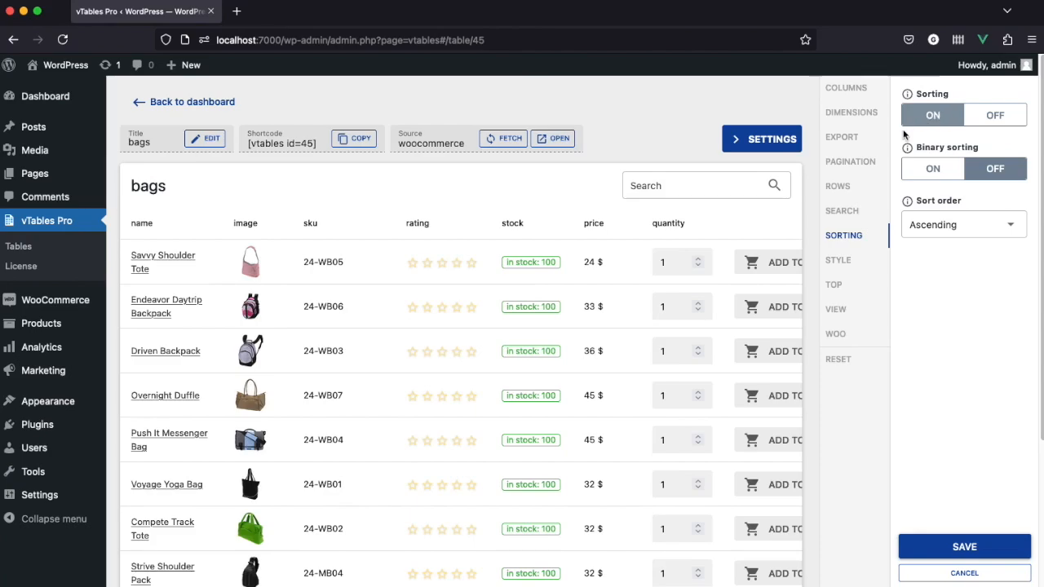
left_click(595, 223)
left_click(598, 227)
left_click(599, 229)
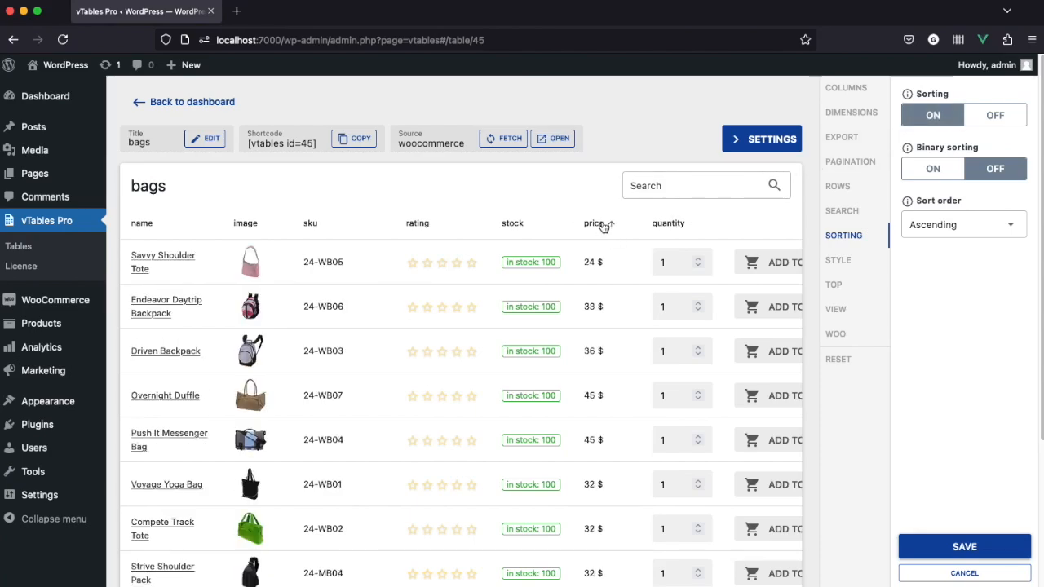
Step: Try sorting the bags table by name, clear the sort, and save the table's settings
left_click(143, 225)
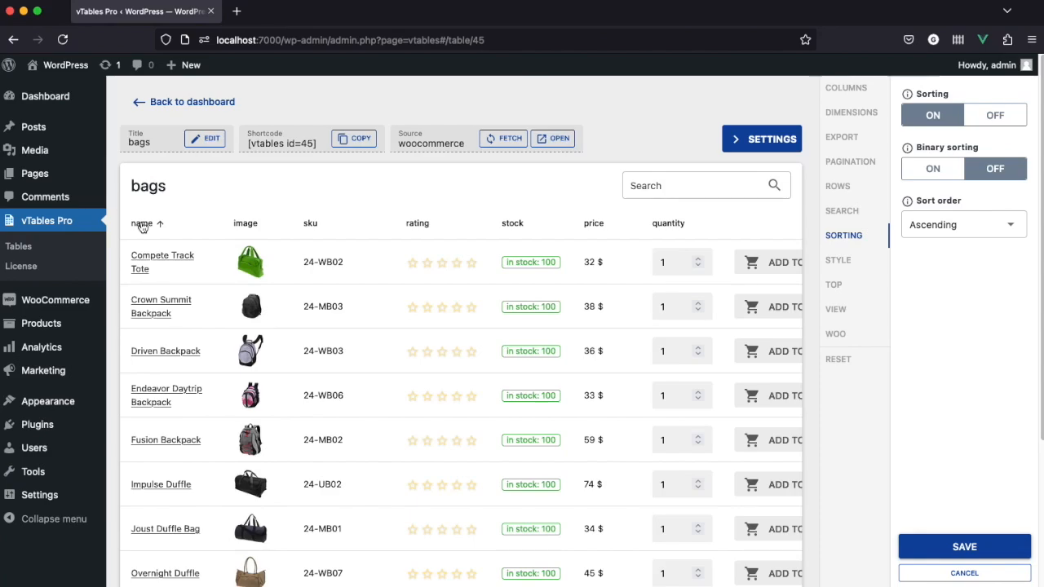
left_click(143, 227)
left_click(143, 226)
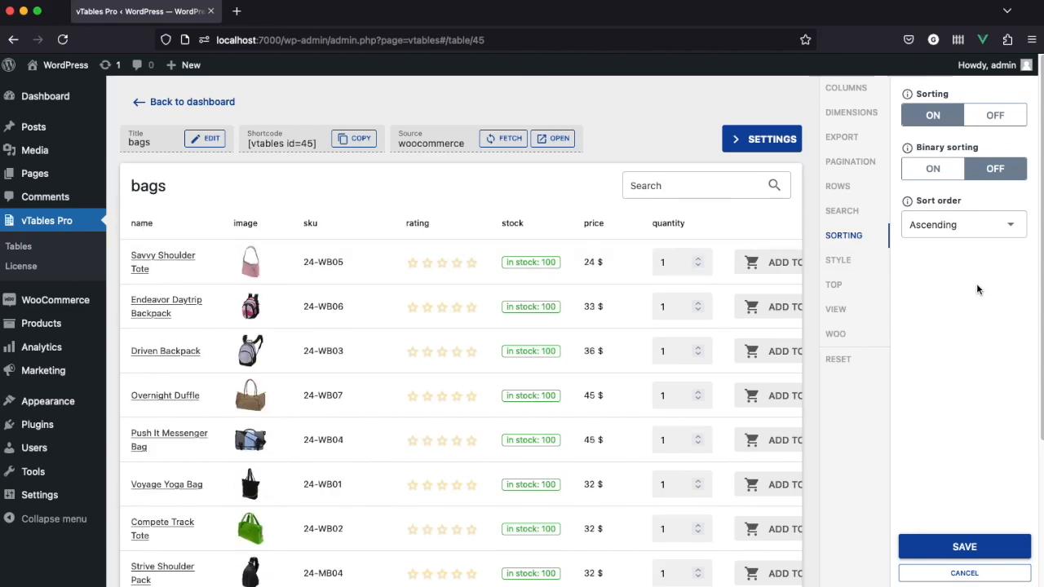
left_click(963, 545)
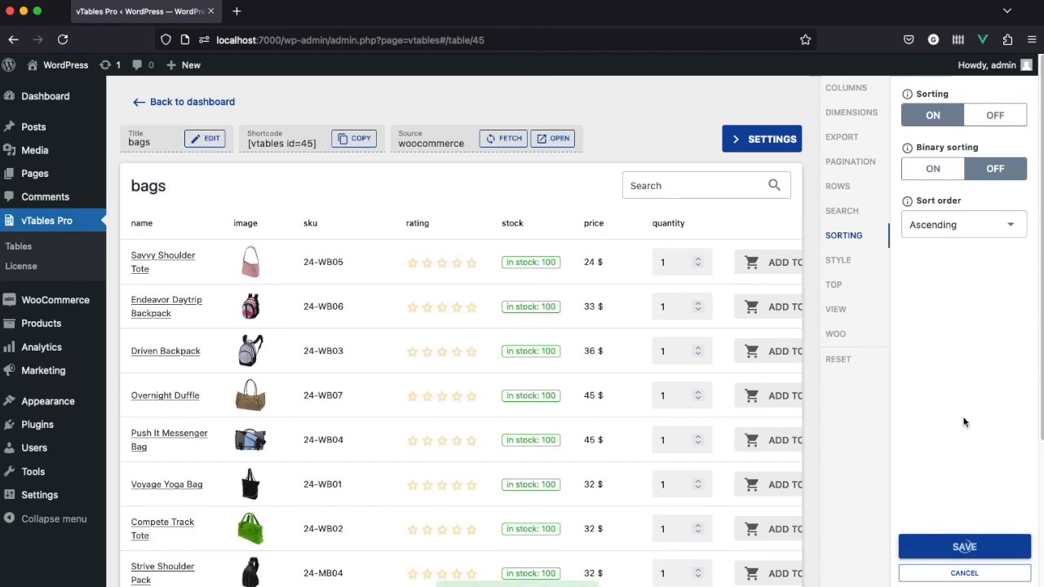
Step: Copy the bags table's shortcode and open Sample Page for editing
left_click(357, 141)
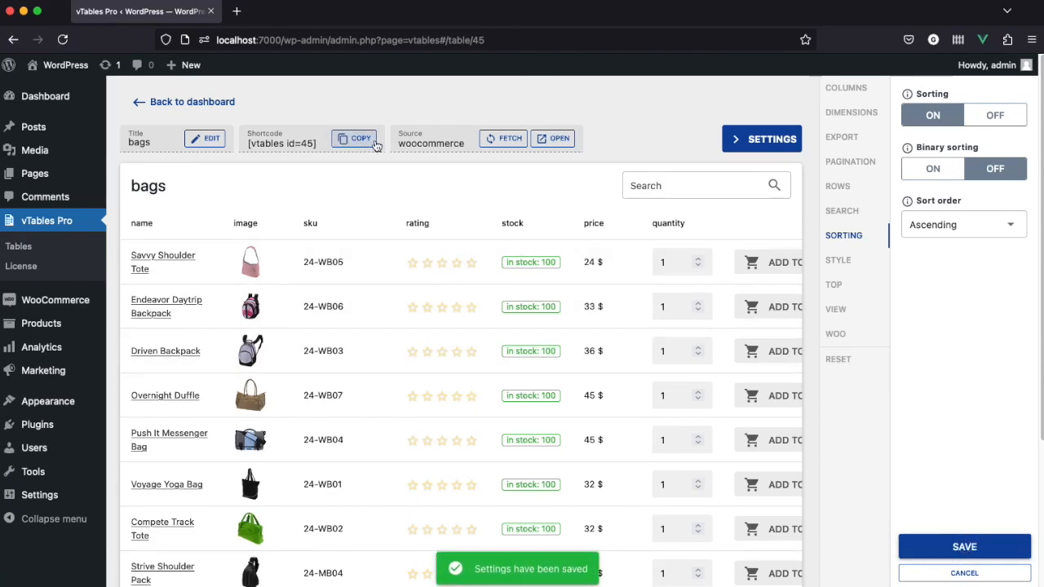
mouse_move(47, 176)
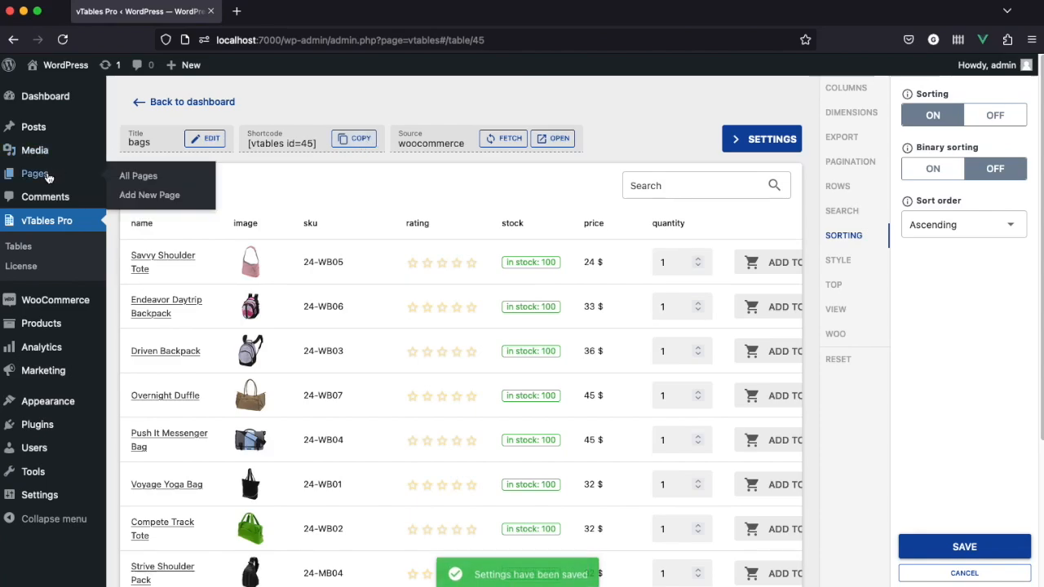
left_click(47, 175)
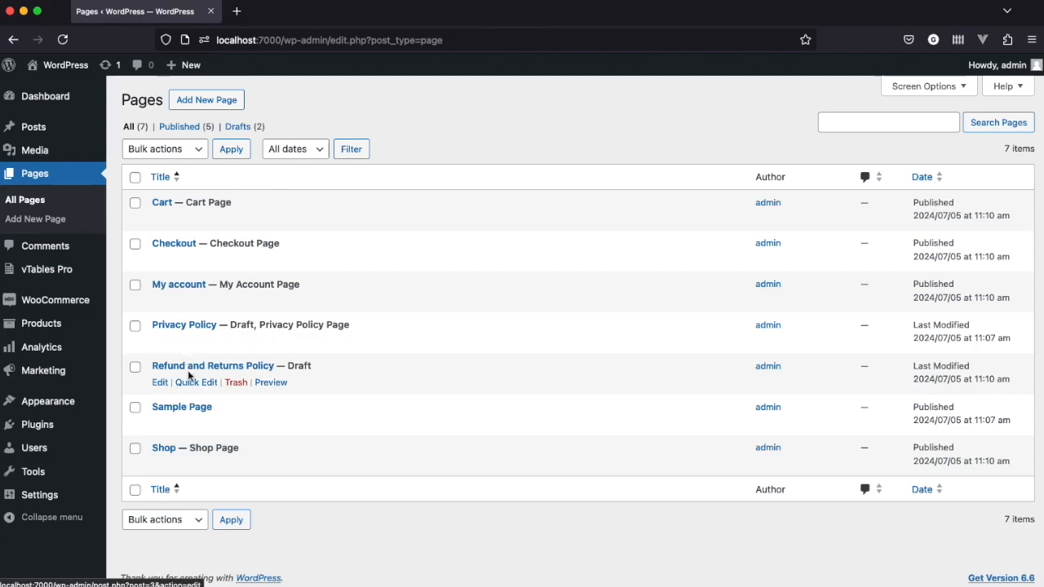
left_click(181, 407)
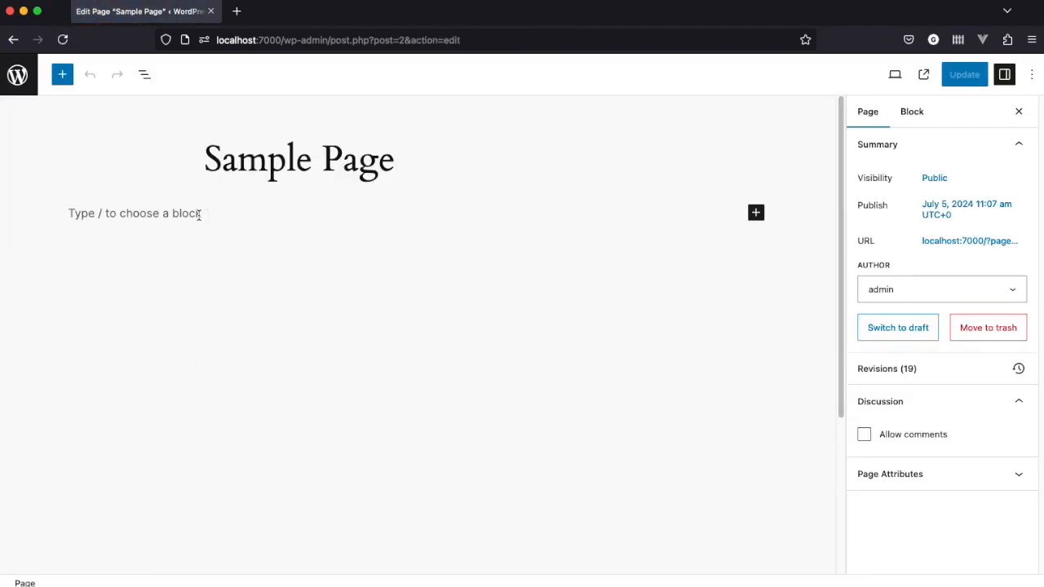
Step: Paste the shortcode [vtables id=45] into Sample Page, update the page and view it on the site
left_click(198, 214)
right_click(199, 214)
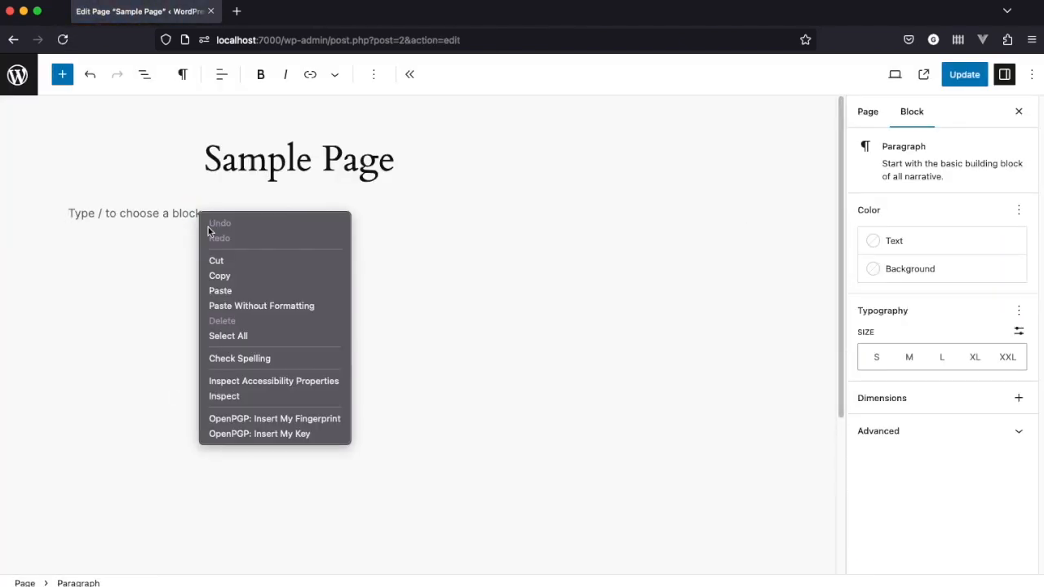
left_click(221, 291)
left_click(977, 76)
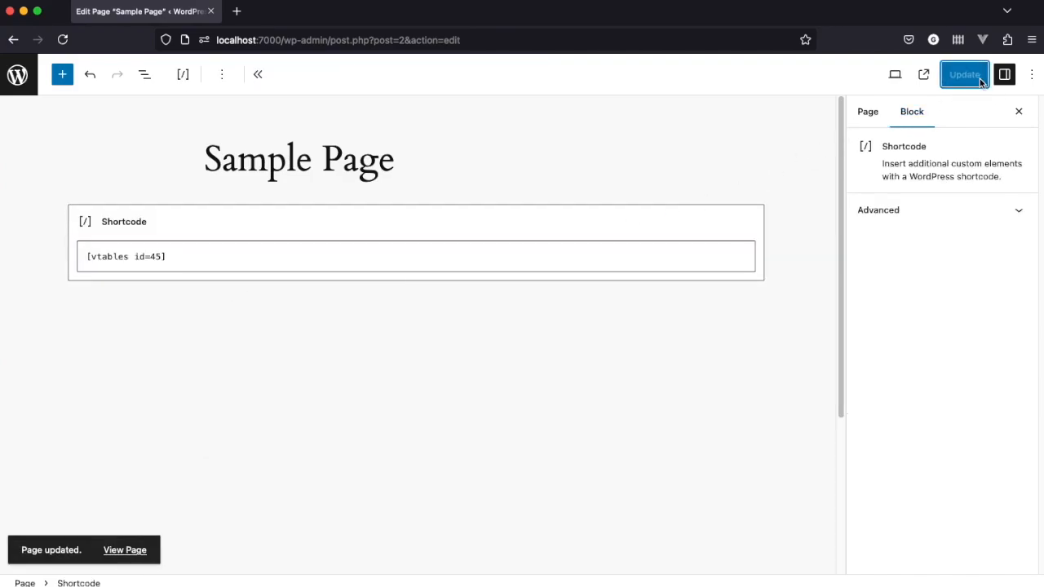
left_click(109, 558)
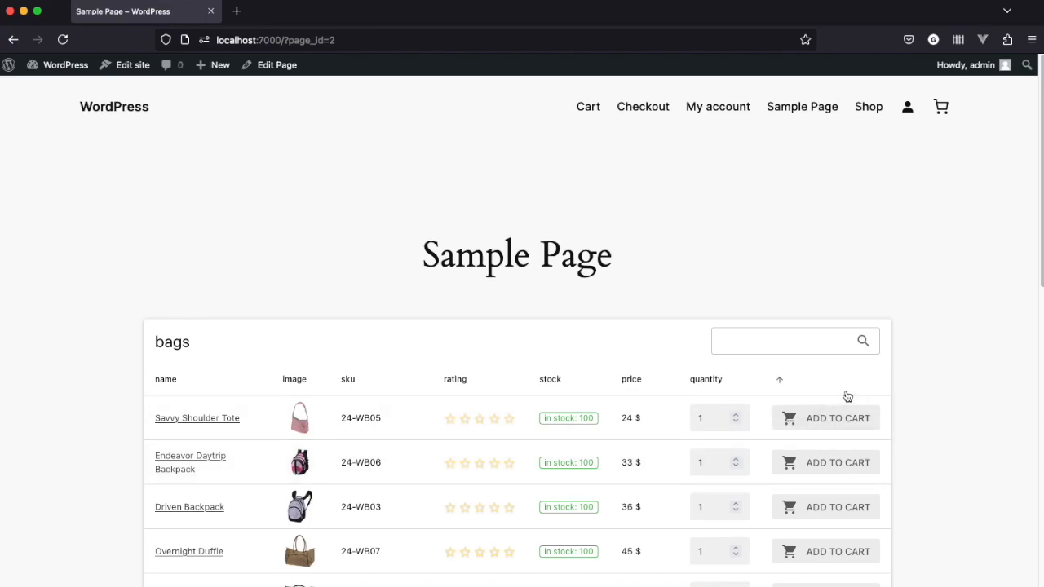
Step: View the Endeavor Daytrip Backpack's back and front images in its gallery, and close the gallery
left_click(300, 463)
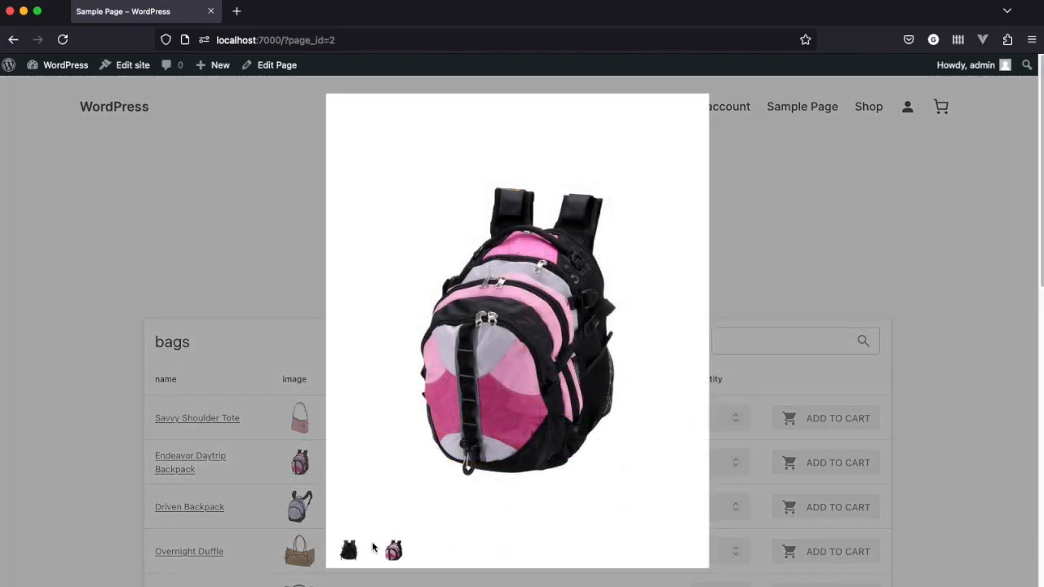
left_click(350, 551)
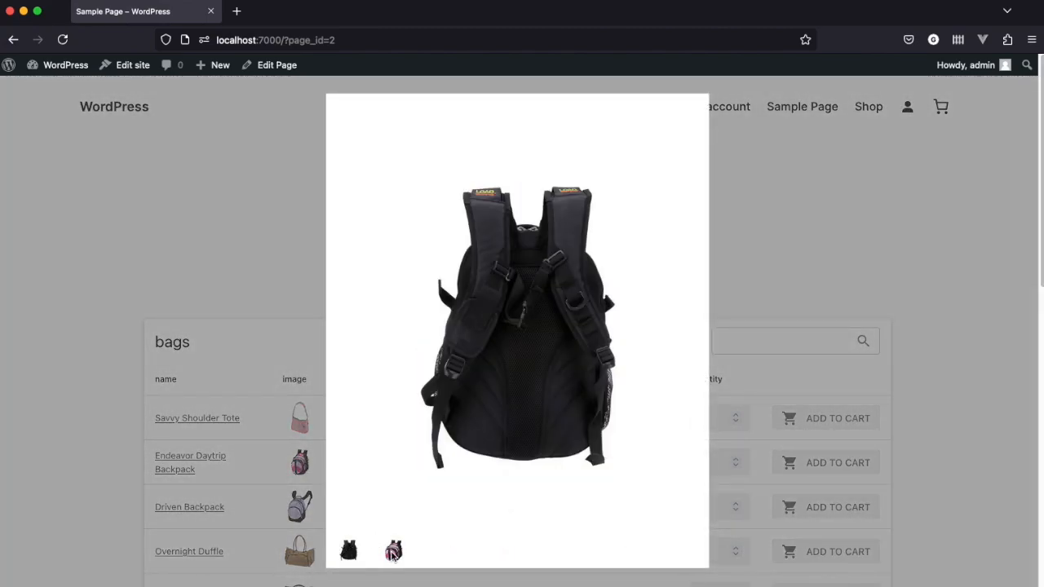
left_click(393, 552)
left_click(274, 518)
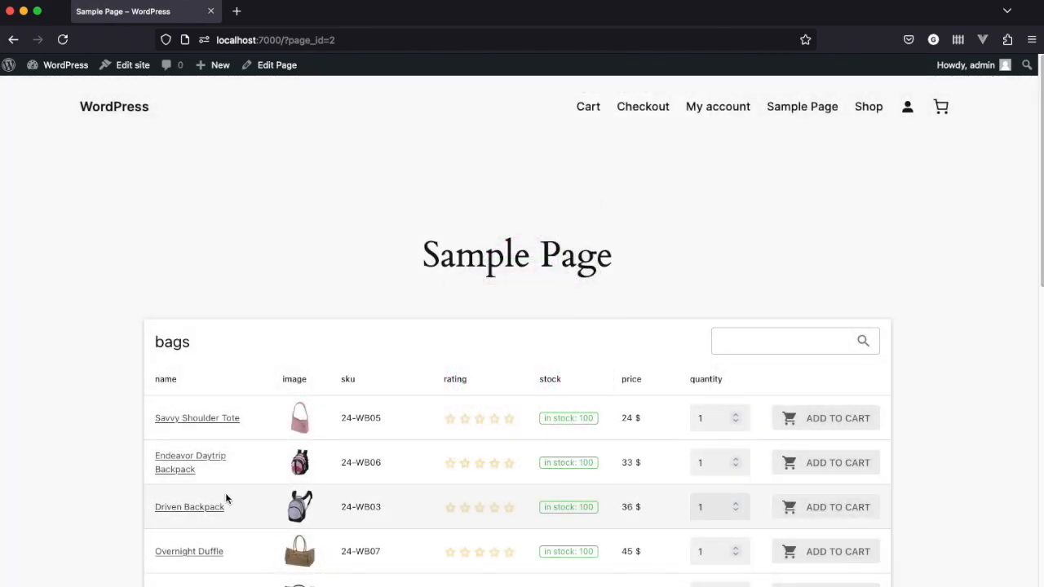
Step: View the Endeavor Daytrip Backpack's product page in a separate tab and return to Sample Page
right_click(187, 474)
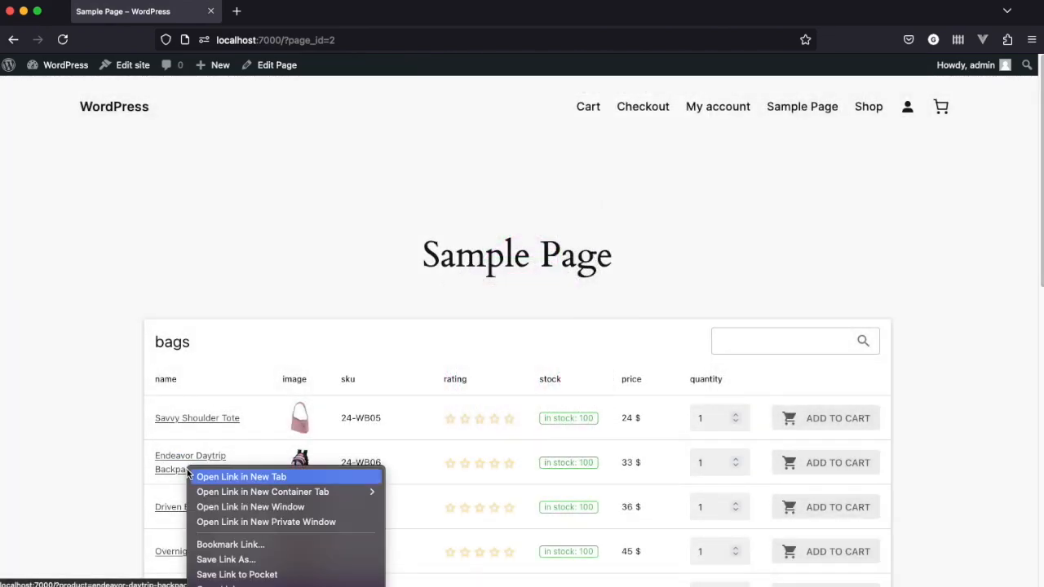
left_click(163, 484)
left_click(173, 474)
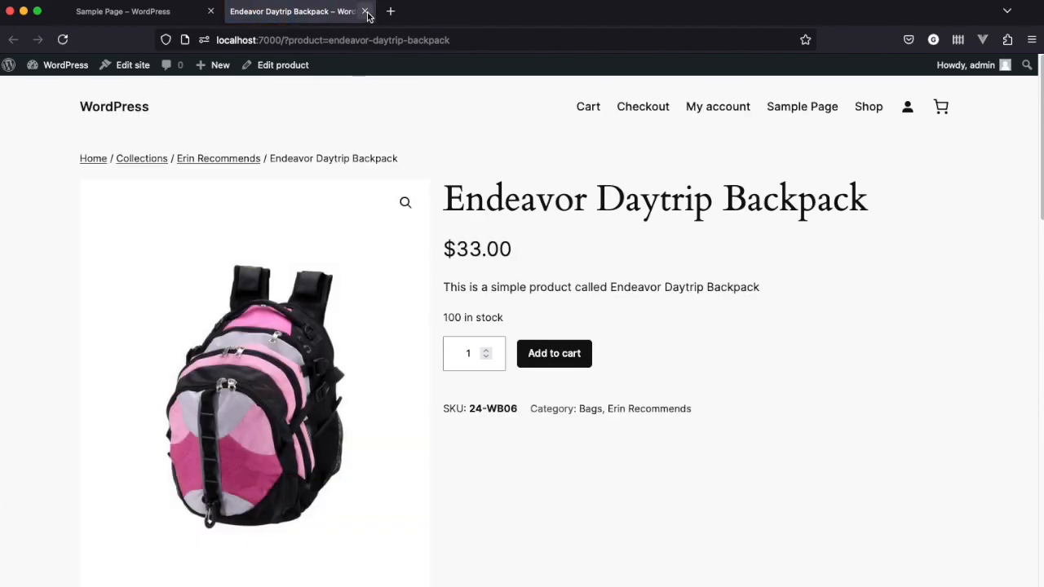
left_click(366, 11)
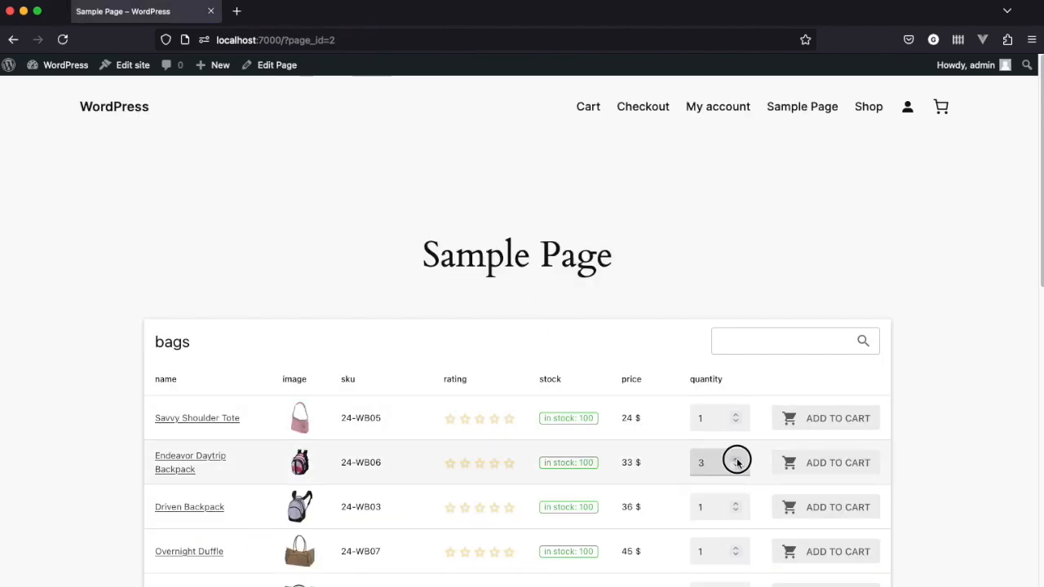
Step: Add 3 Endeavor Daytrip Backpacks to the cart from the bags table and review the cart's contents
left_click(841, 463)
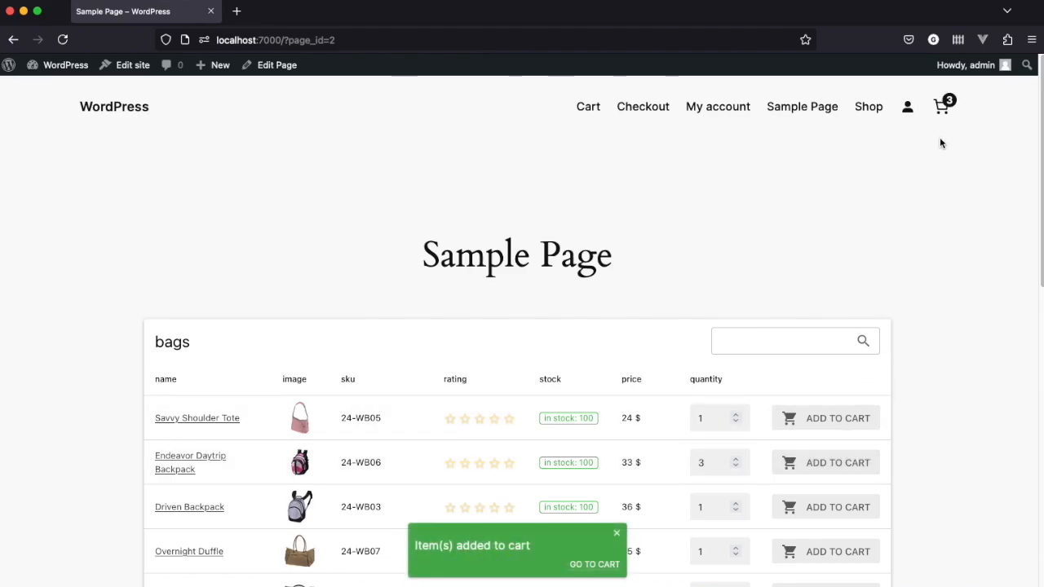
left_click(943, 108)
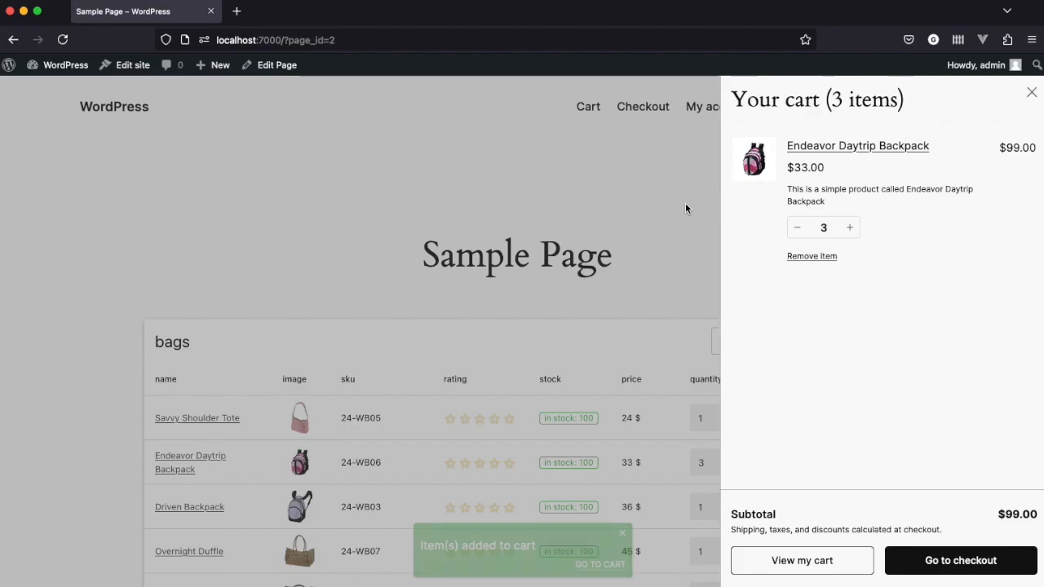
left_click(684, 208)
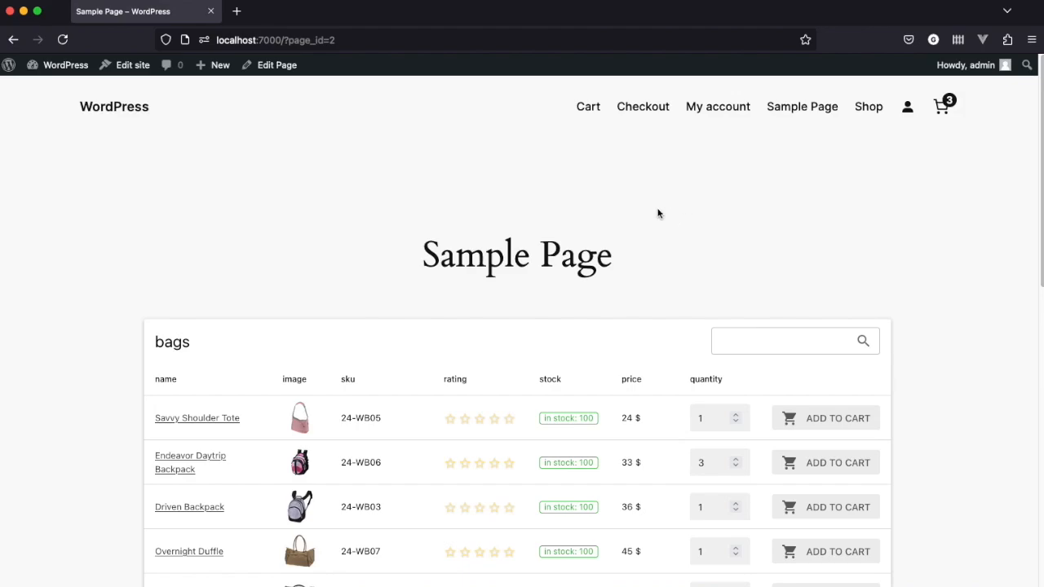
Step: Return to the admin area and open the bags table's WooCommerce settings in vTables Pro
left_click(60, 65)
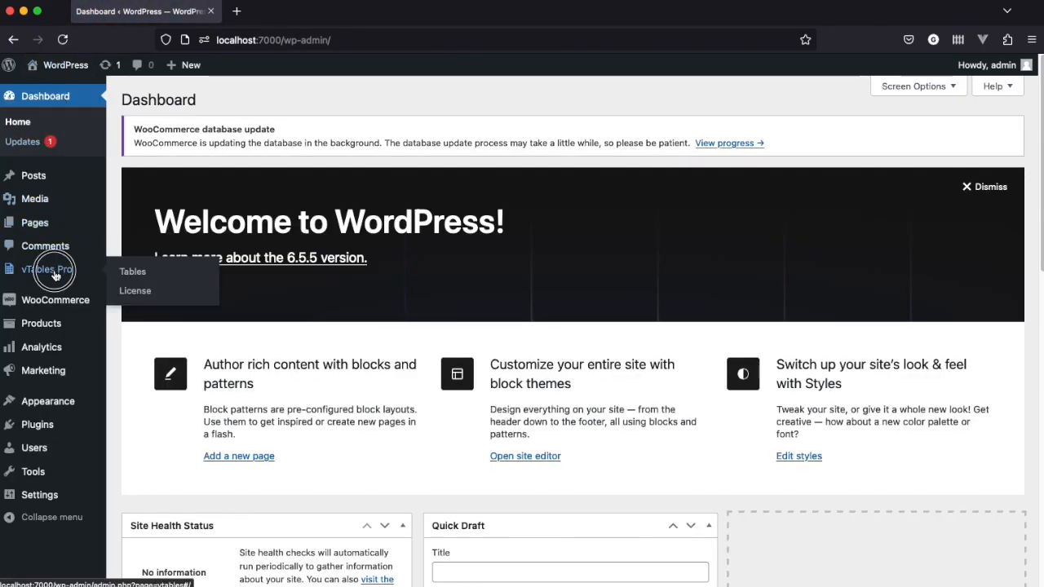
left_click(52, 270)
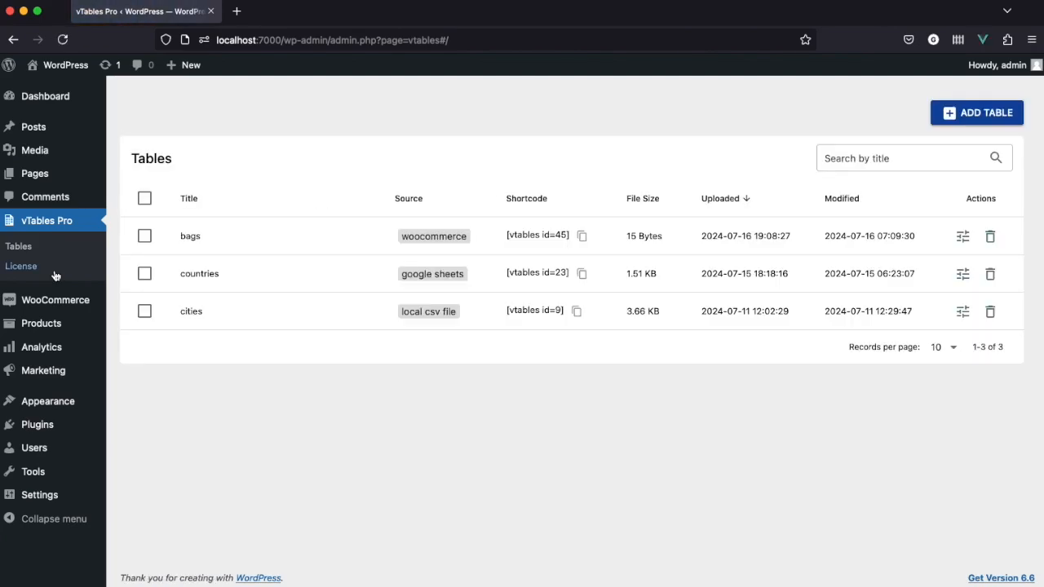
left_click(256, 234)
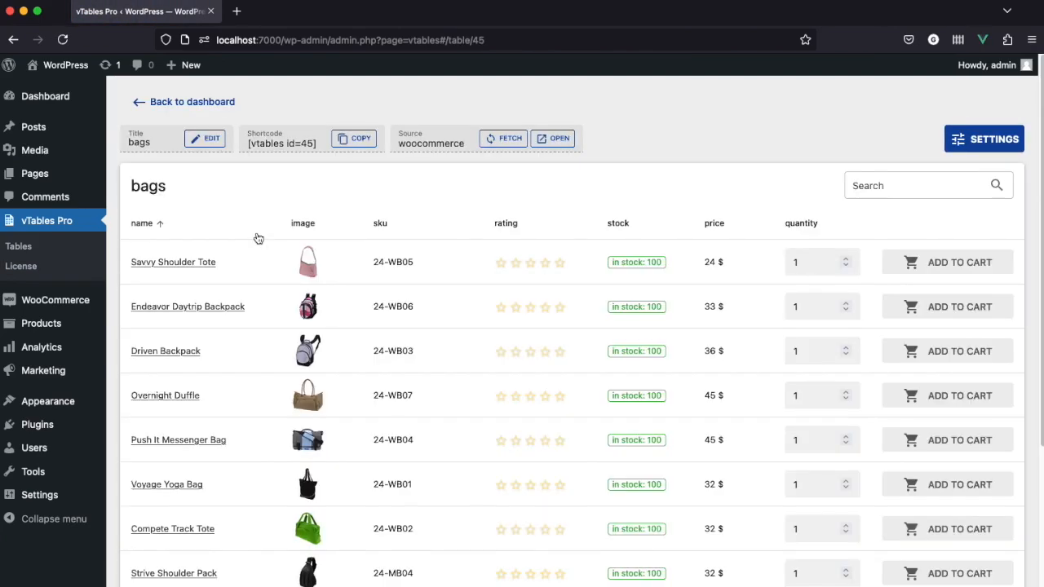
left_click(969, 140)
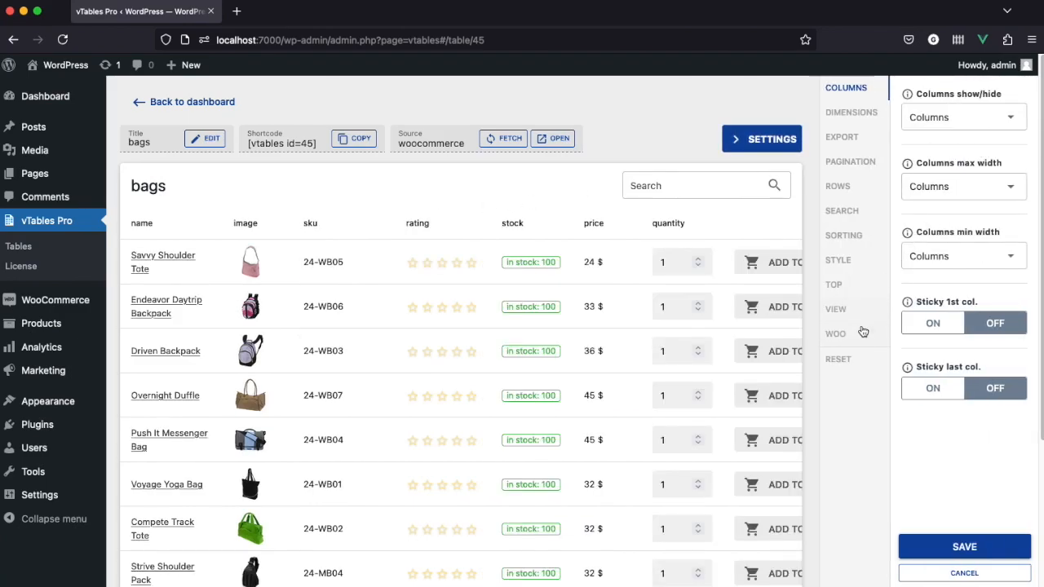
left_click(858, 335)
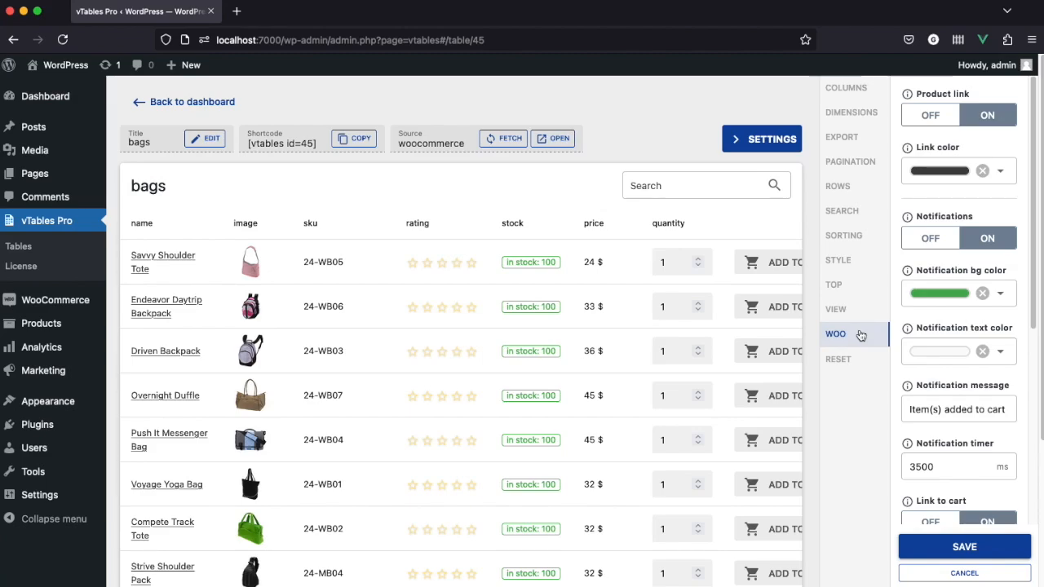
Step: Try the bags table without product links, turn the links back on, and set the link color to blue-grey
left_click(948, 116)
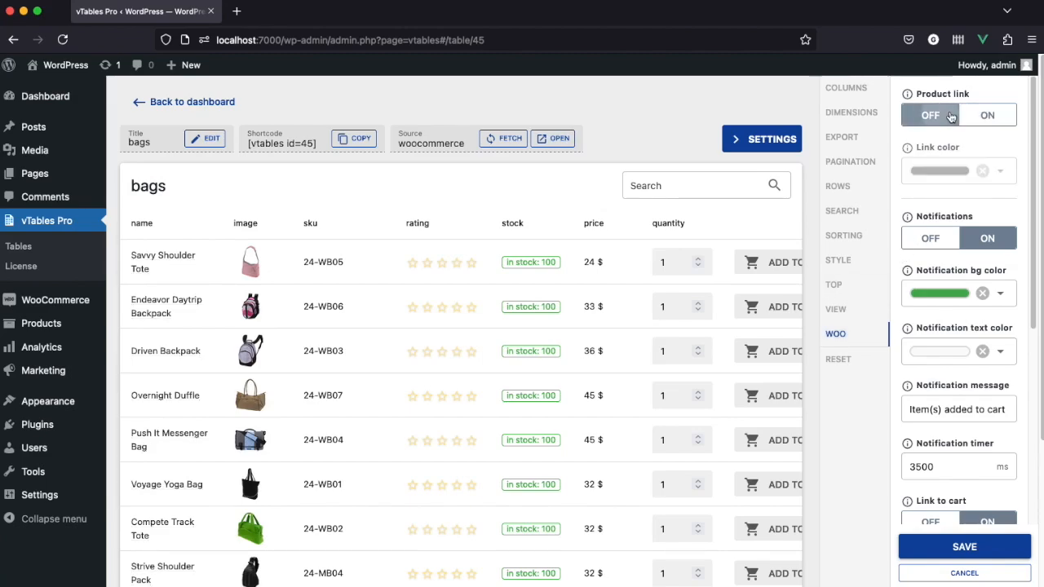
triple_click(171, 256)
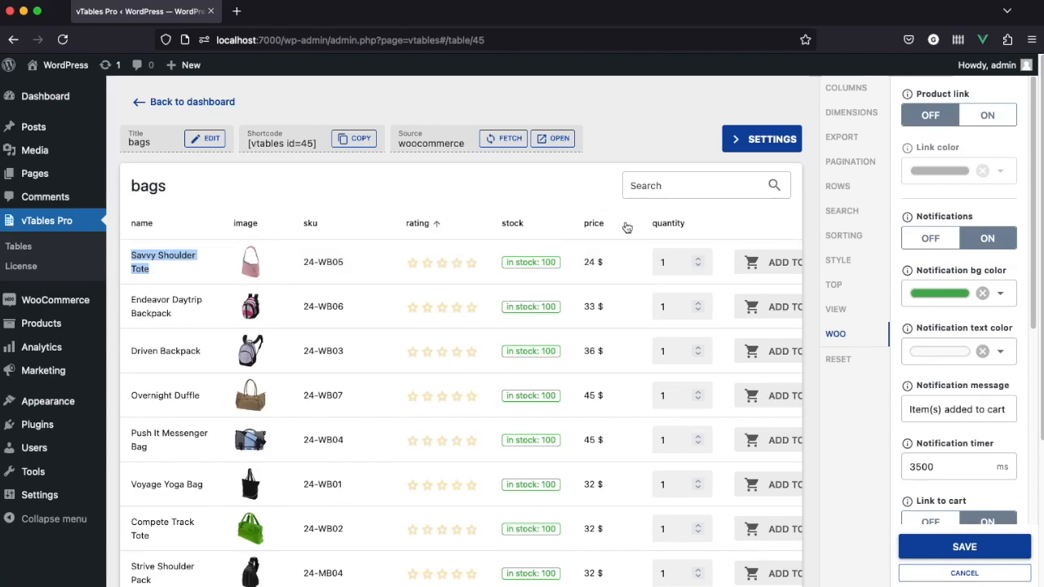
left_click(987, 116)
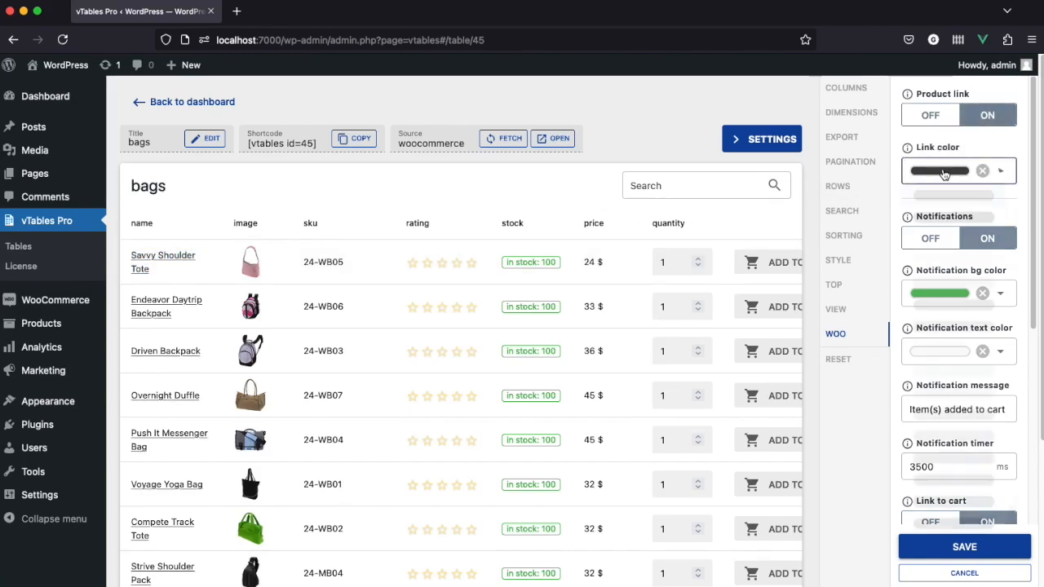
left_click(962, 170)
left_click(968, 335)
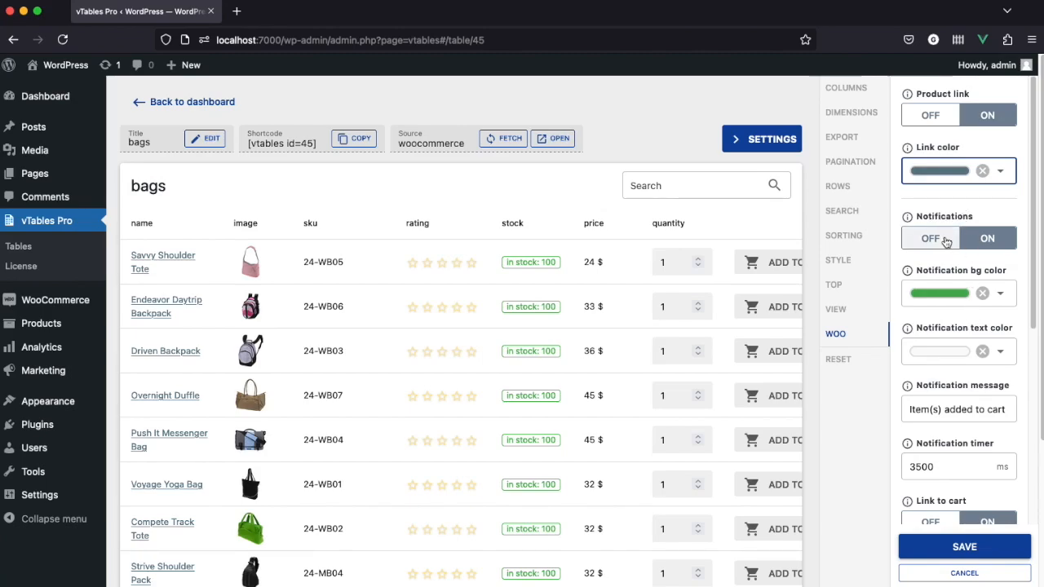
Step: Test adding the Savvy Shoulder Tote with notifications off, then turn them on and test with the Endeavor Daytrip Backpack
left_click(945, 240)
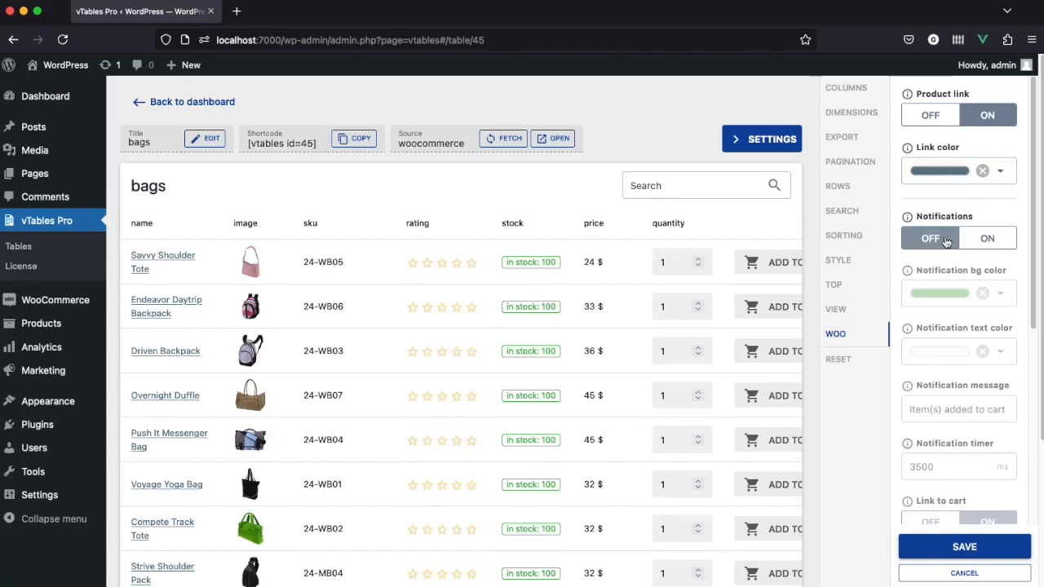
left_click(770, 263)
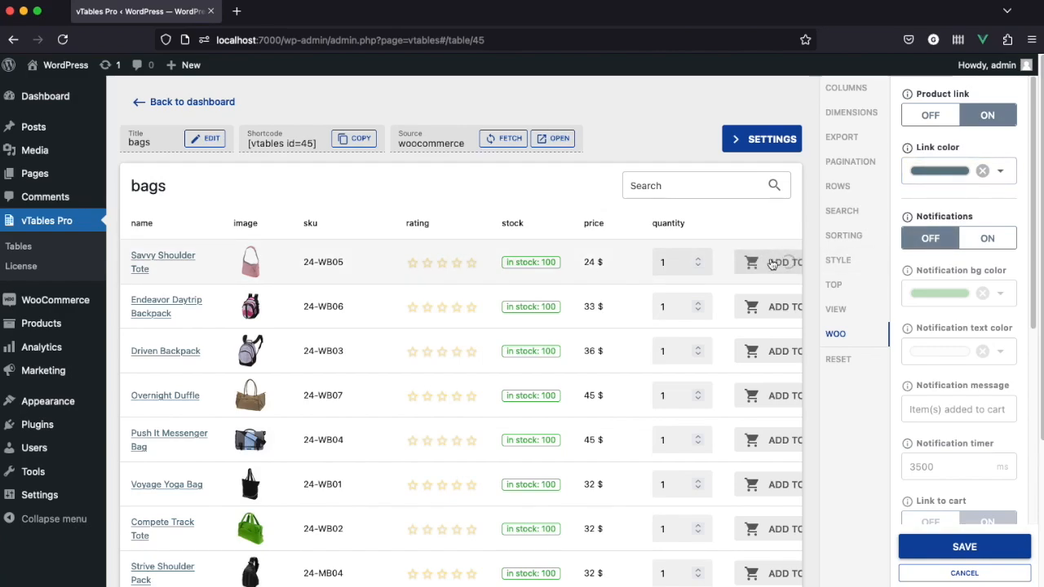
left_click(978, 244)
left_click(766, 307)
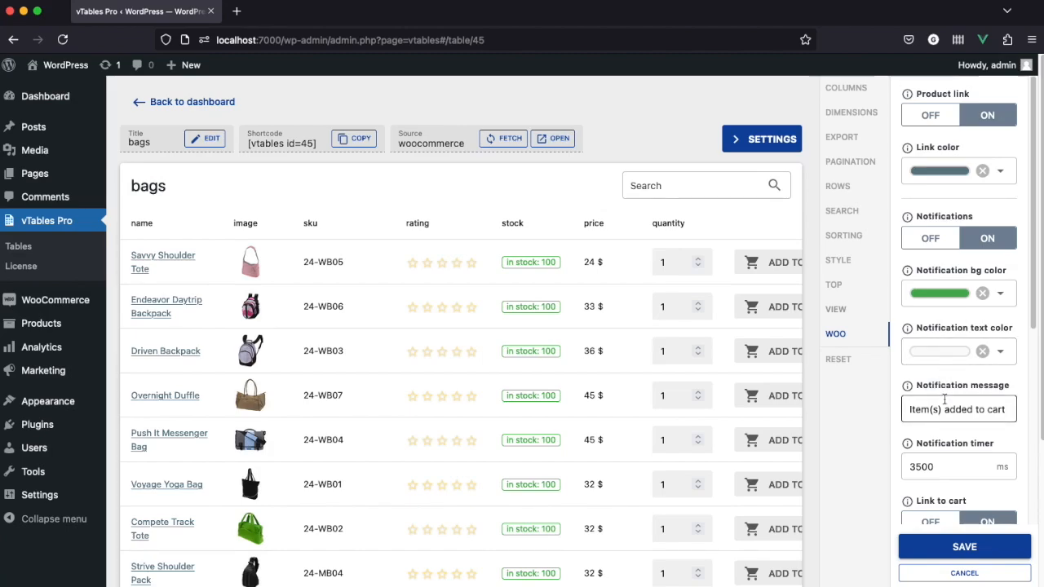
Step: Turn off the notification's link to the cart, test it by adding the Voyage Yoga Bag, and turn the link back on
scroll(944, 399, "down", 2)
mouse_move(907, 377)
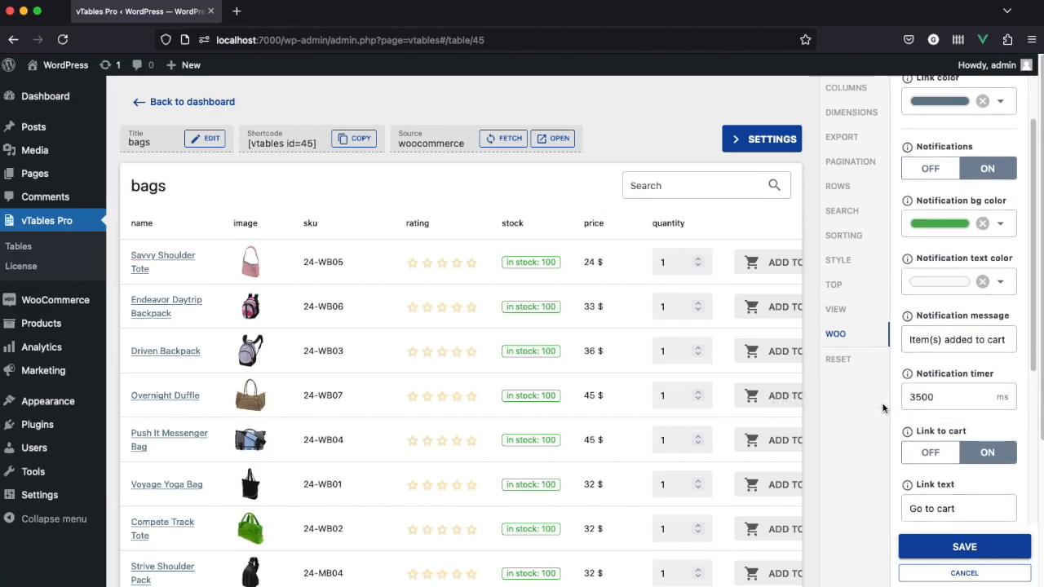
scroll(884, 408, "down", 2)
scroll(882, 408, "up", 1)
scroll(882, 408, "up", 1)
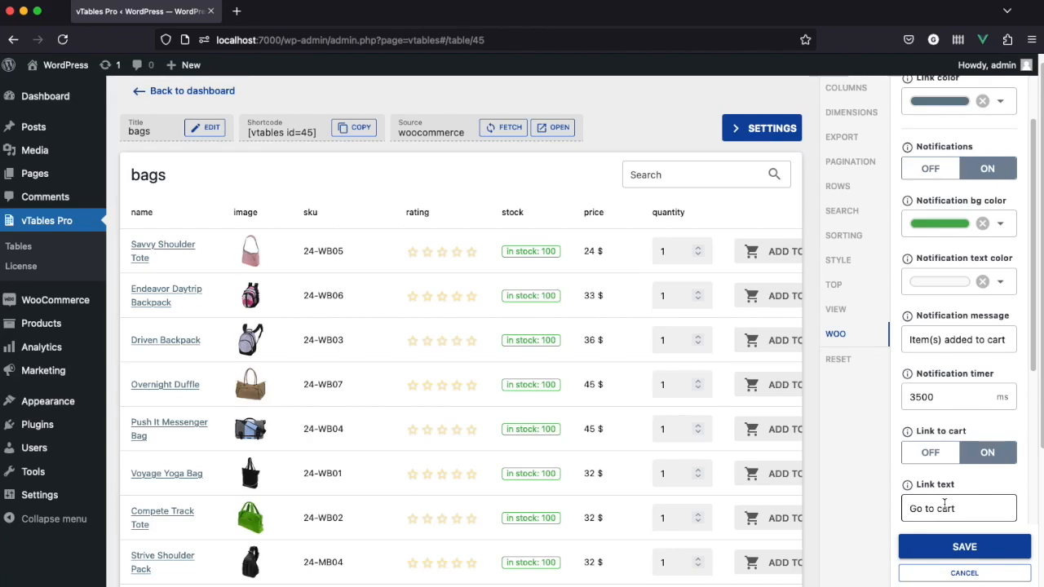
left_click(929, 456)
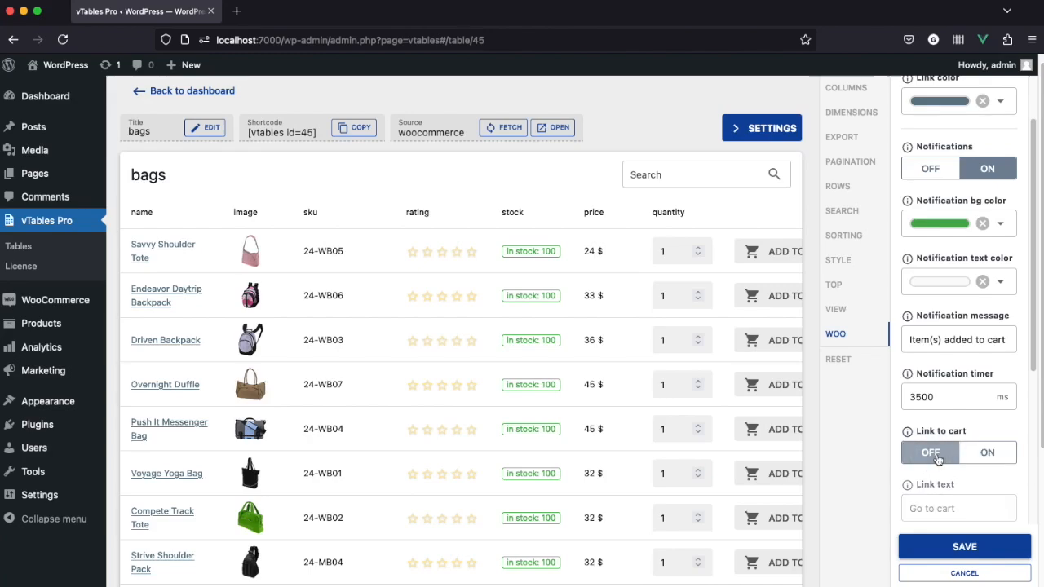
left_click(771, 477)
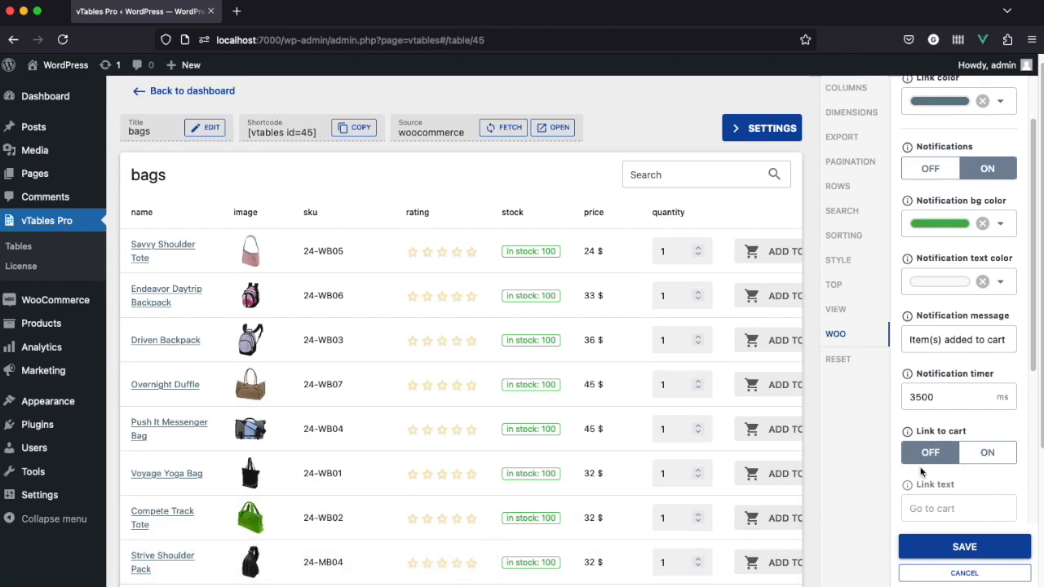
left_click(980, 459)
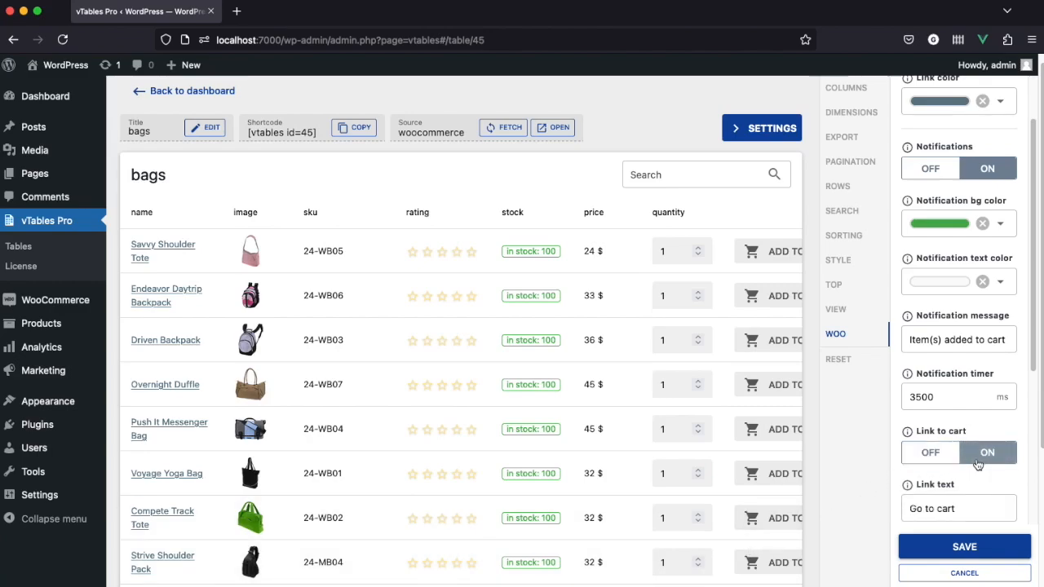
Step: Show the pattern, material and dimensions columns in the bags table
left_click(866, 92)
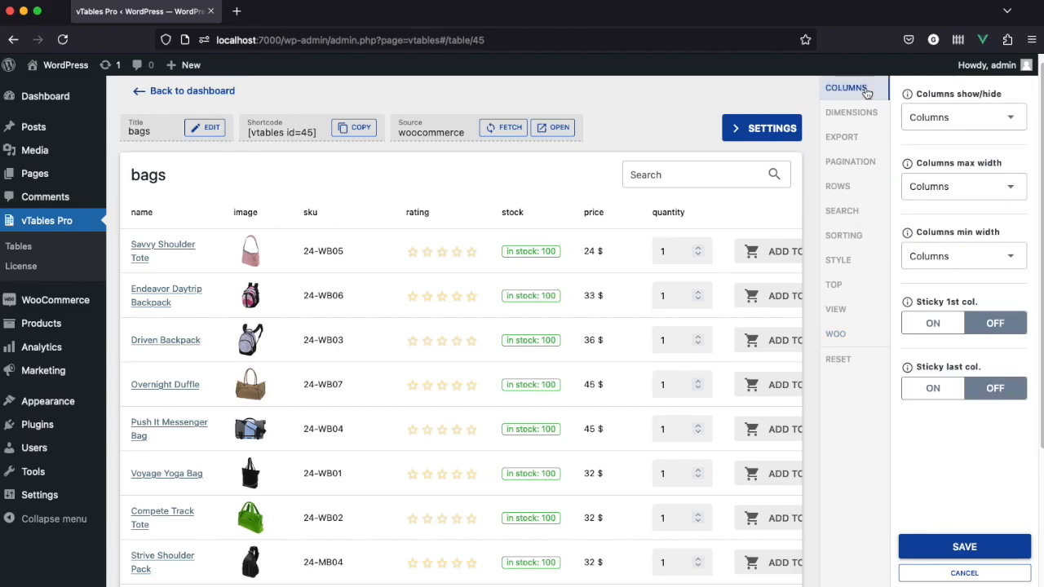
left_click(950, 114)
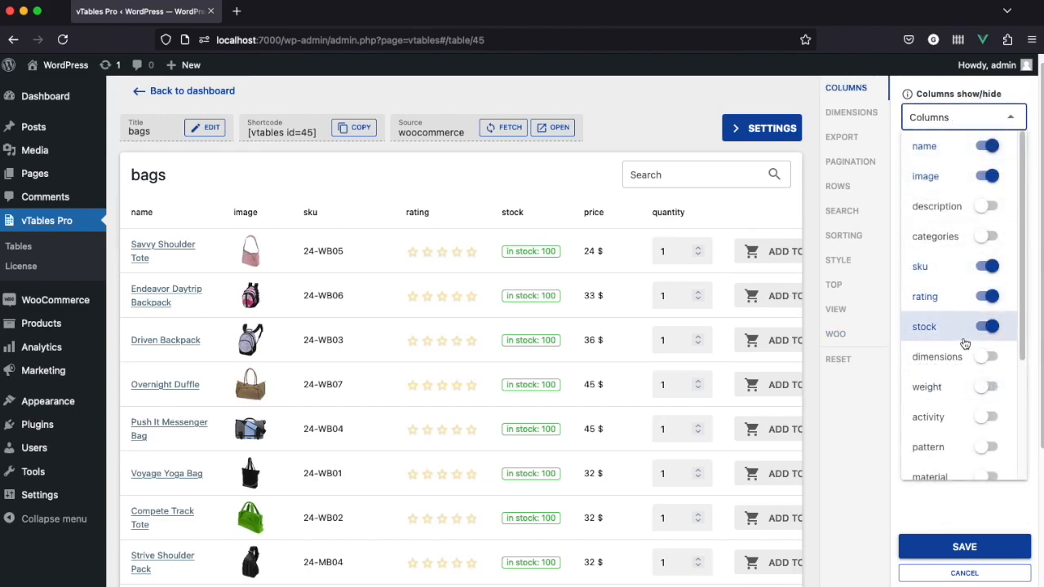
scroll(965, 343, "down", 2)
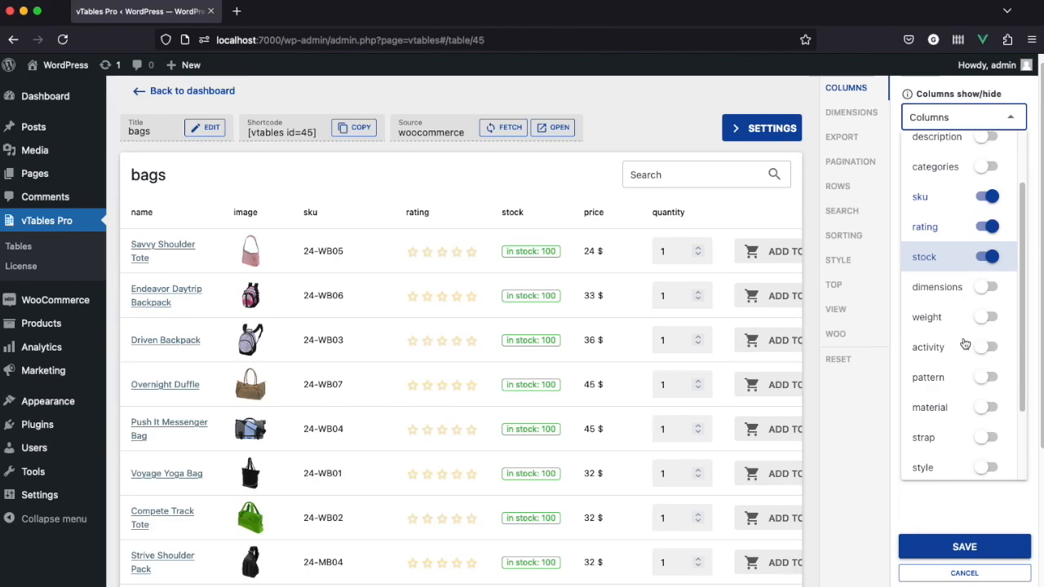
left_click(988, 379)
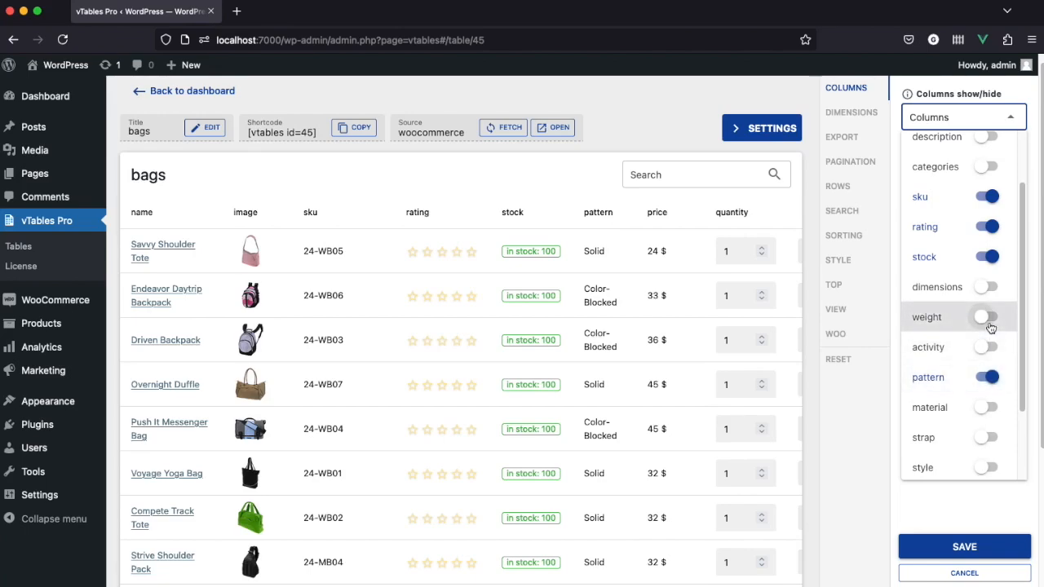
left_click(989, 410)
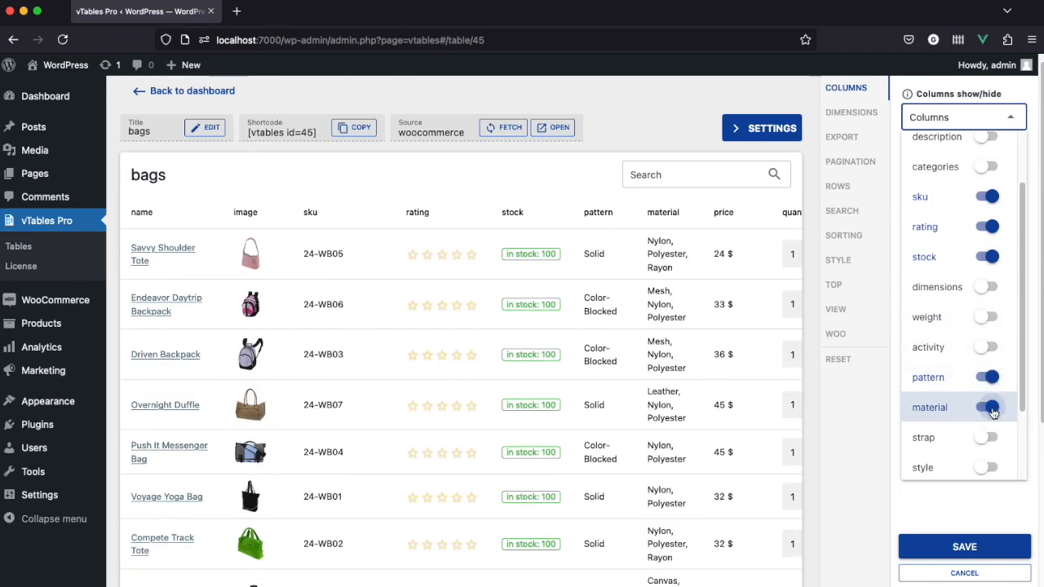
left_click(982, 289)
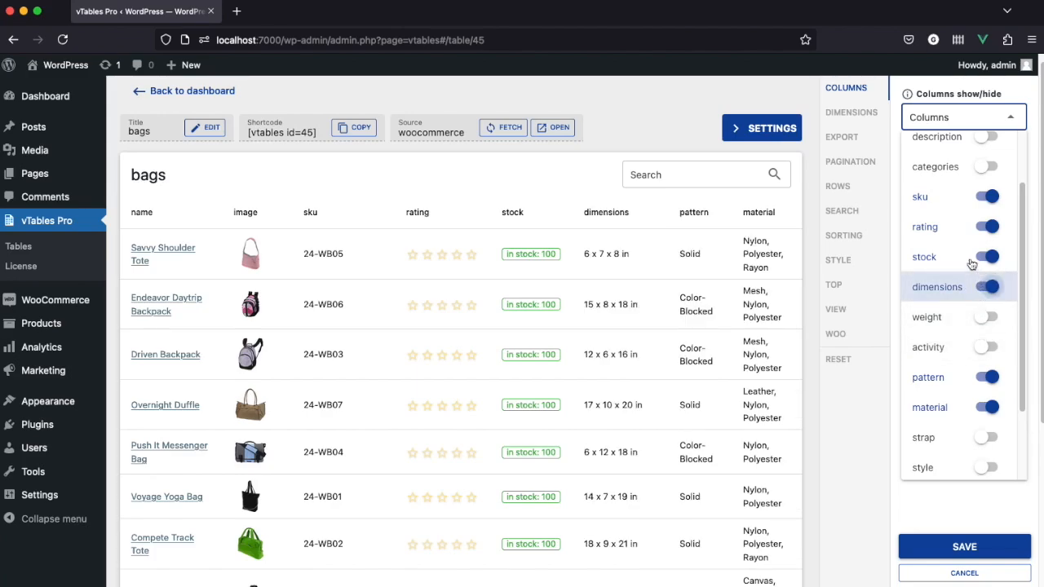
left_click(942, 121)
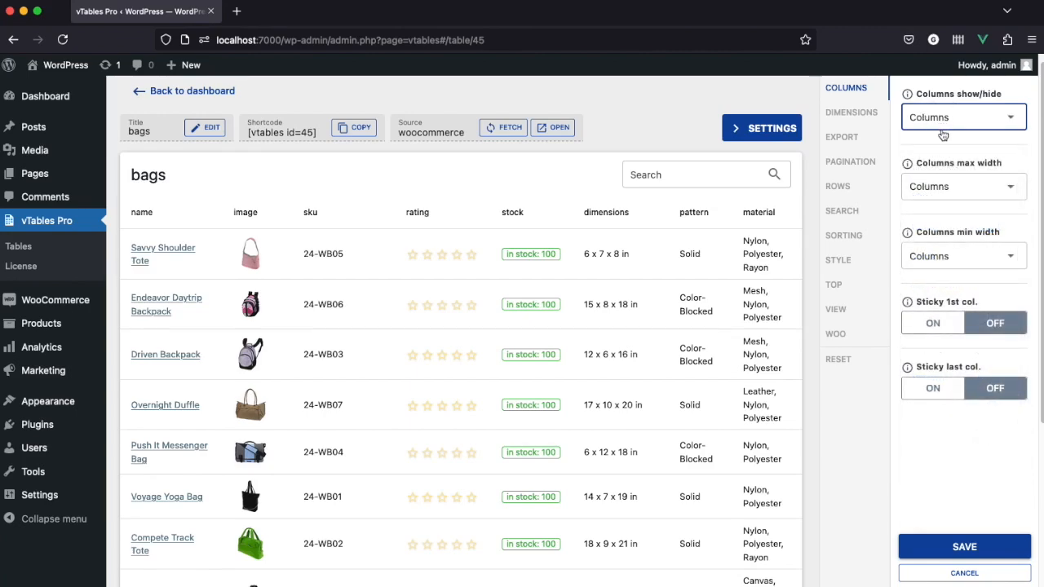
Step: Set the minimum width of the pattern and material columns to 140 px each and check the table across its width
left_click(952, 255)
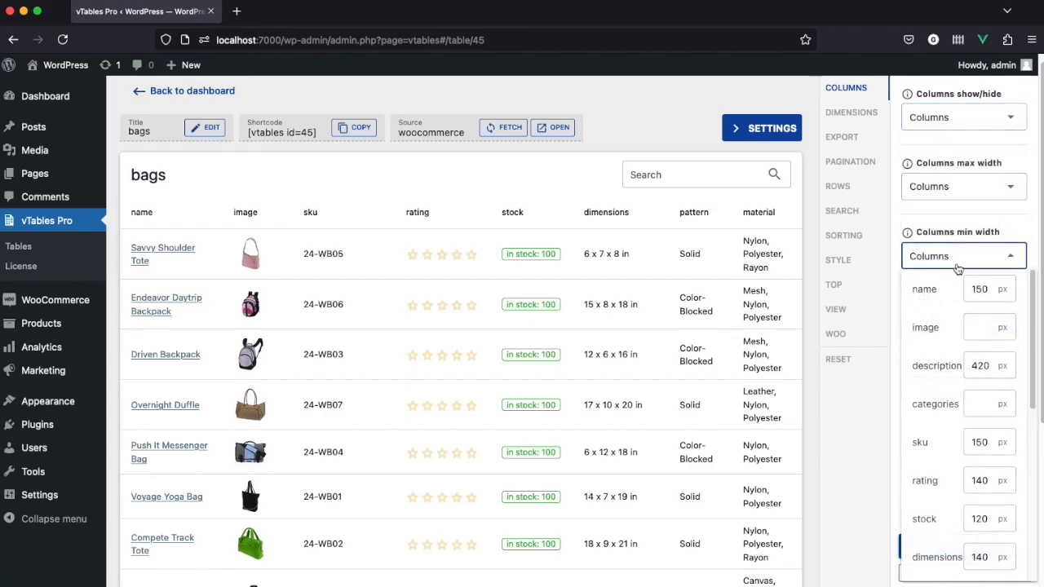
scroll(984, 444, "down", 5)
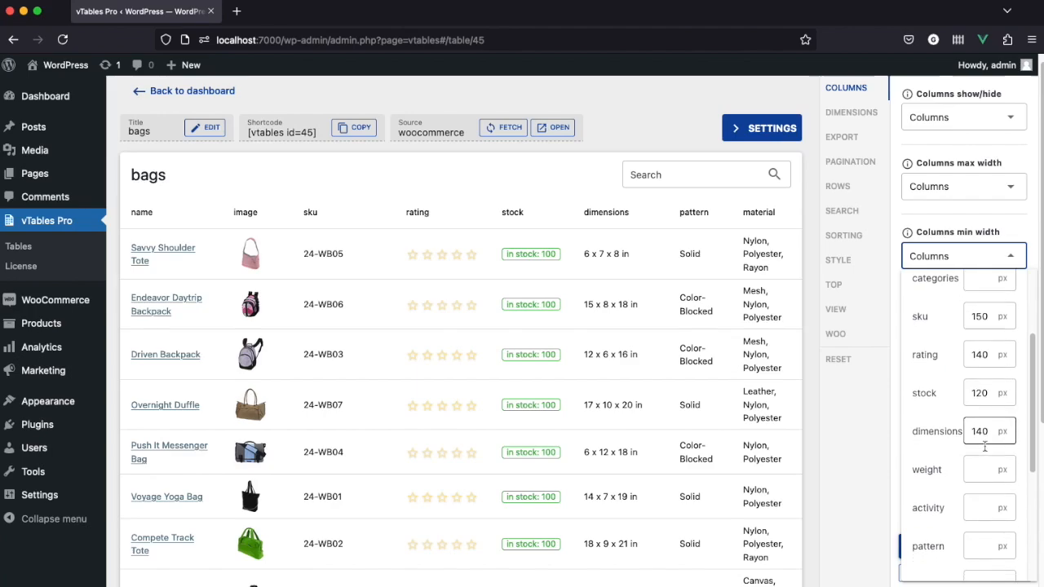
left_click(984, 485)
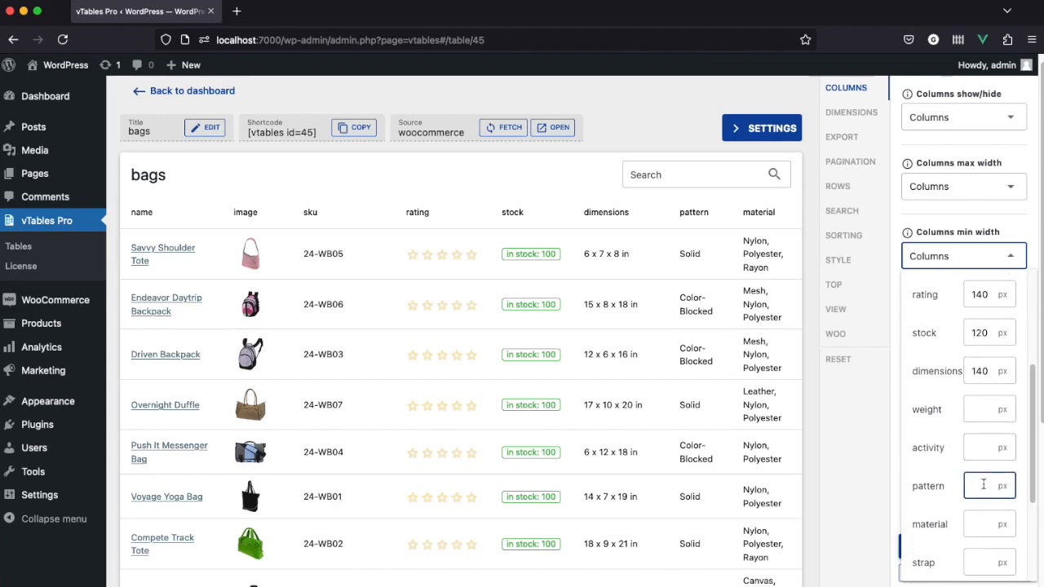
type("140")
key("Tab")
type("140")
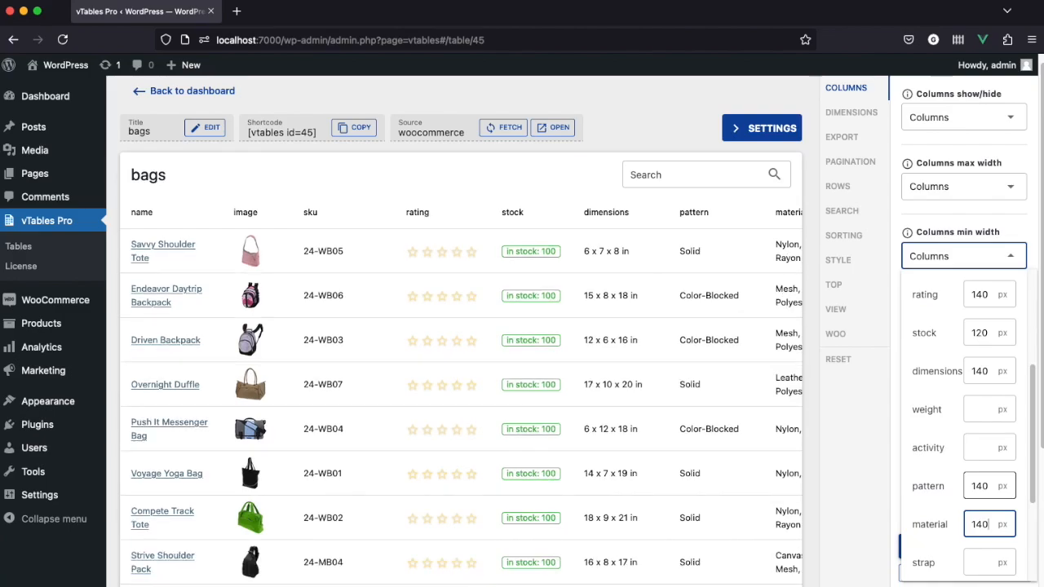
scroll(652, 512, "right", 3)
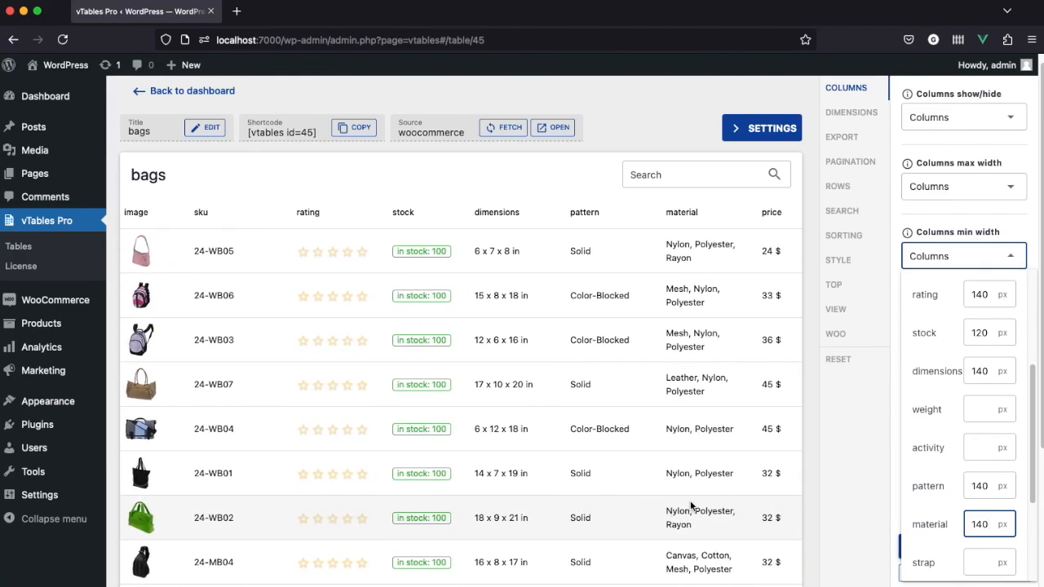
left_click(962, 265)
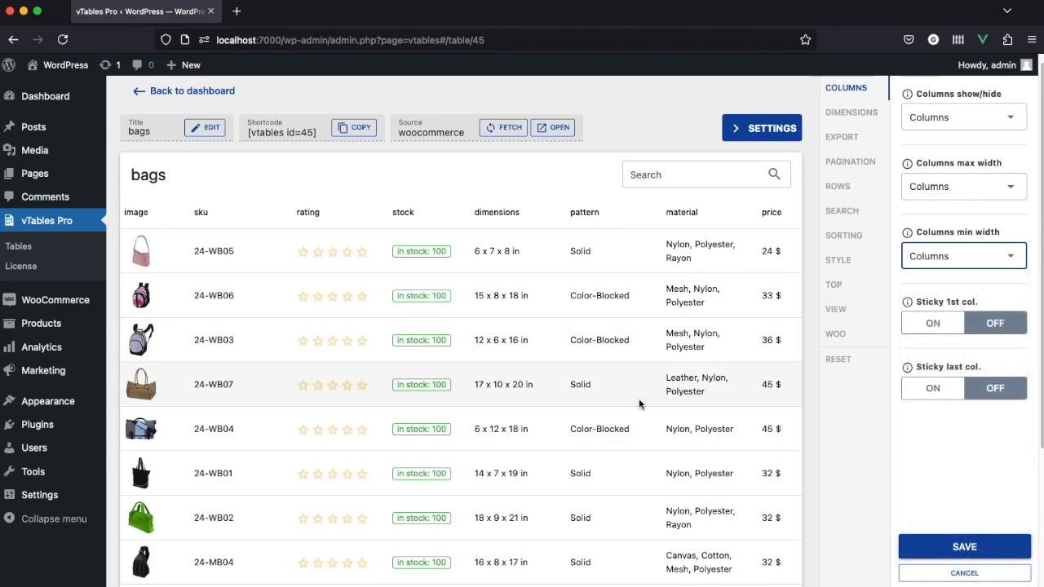
scroll(638, 399, "left", 3)
scroll(638, 401, "left", 2)
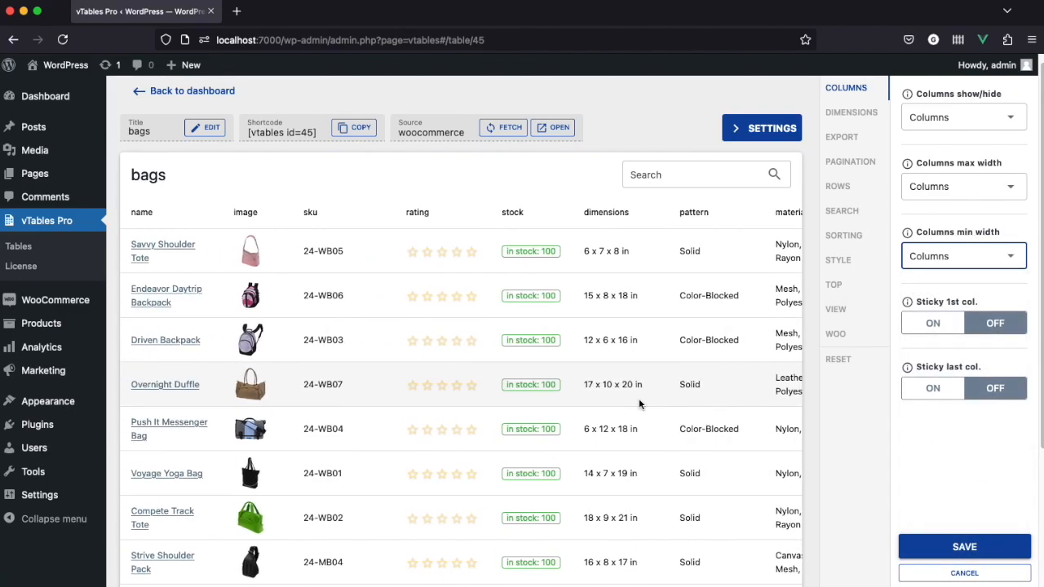
Step: Make the bags table's last column sticky with a light blue-grey background color and save the settings
left_click(932, 390)
left_click(944, 512)
scroll(954, 334, "down", 5)
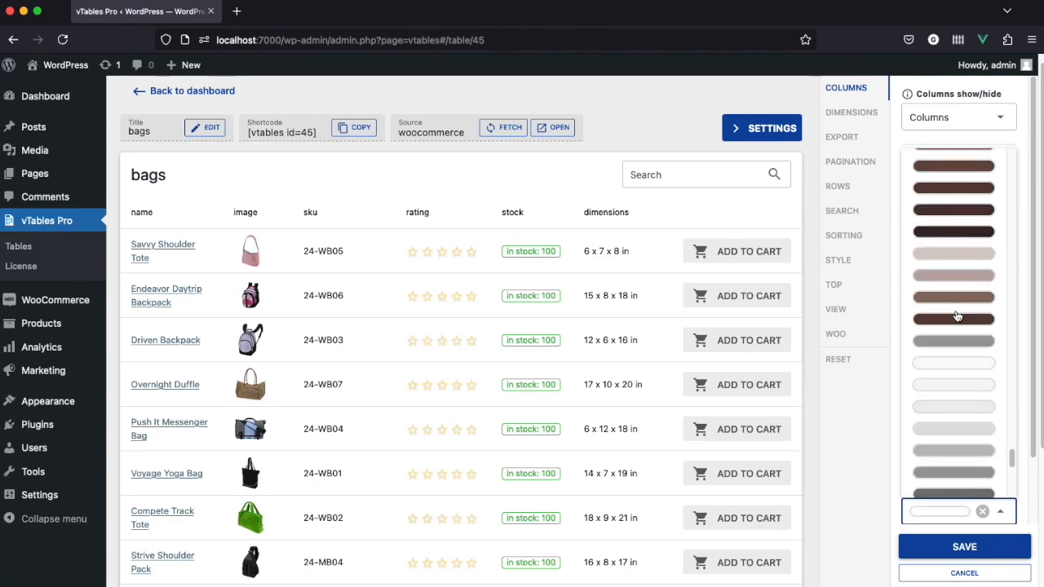
scroll(957, 316, "down", 5)
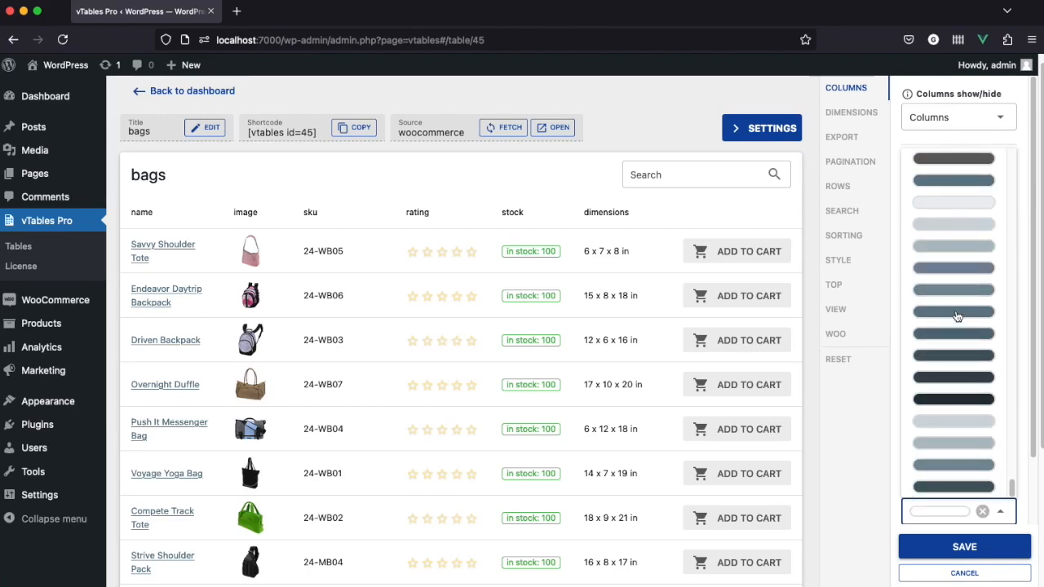
left_click(958, 249)
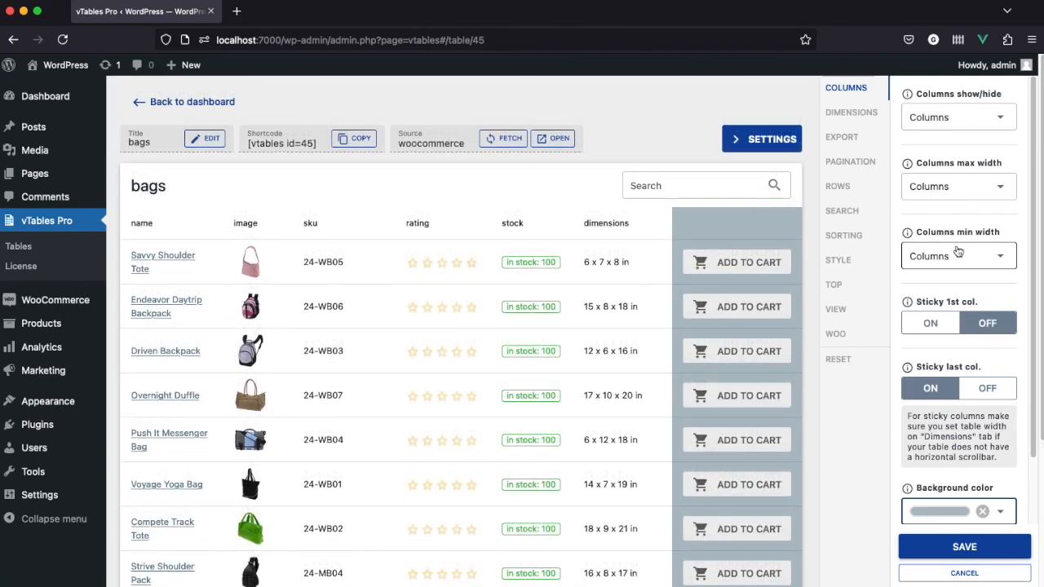
left_click(954, 548)
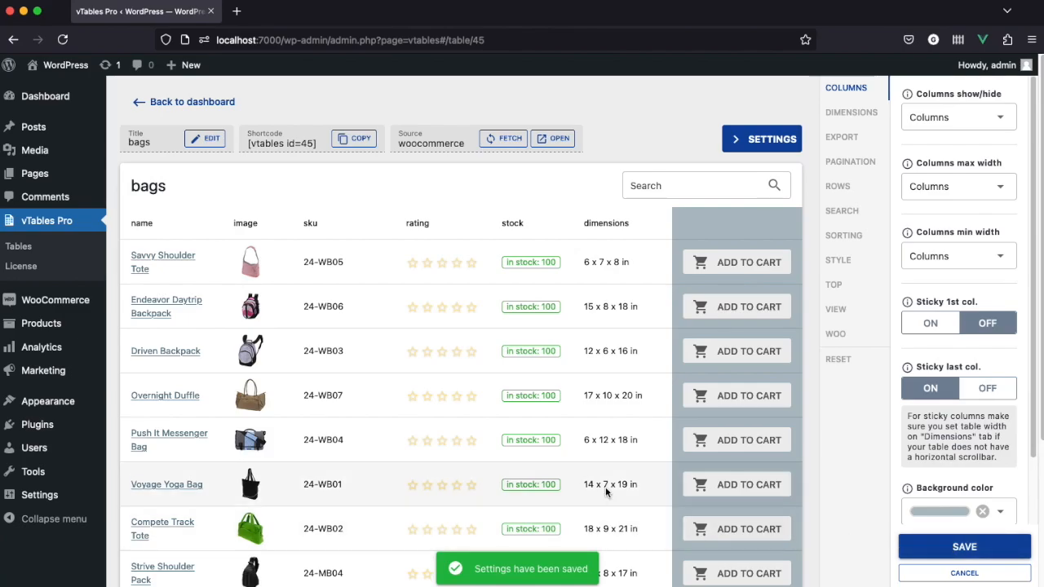
Step: Open the site in a new tab and check the published bags table with its sticky column on the Sample Page
right_click(70, 65)
left_click(122, 77)
left_click(278, 11)
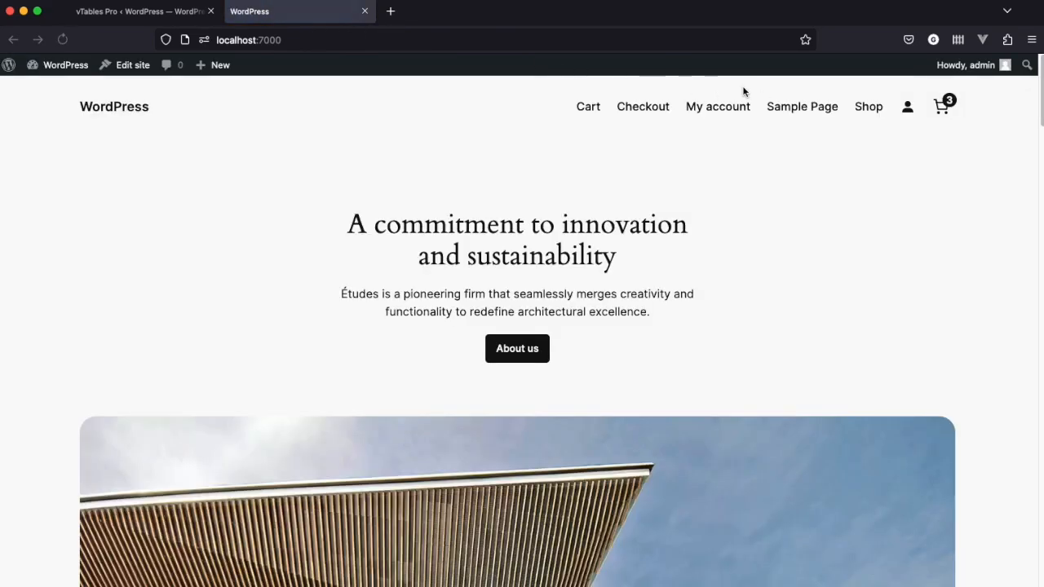
left_click(809, 106)
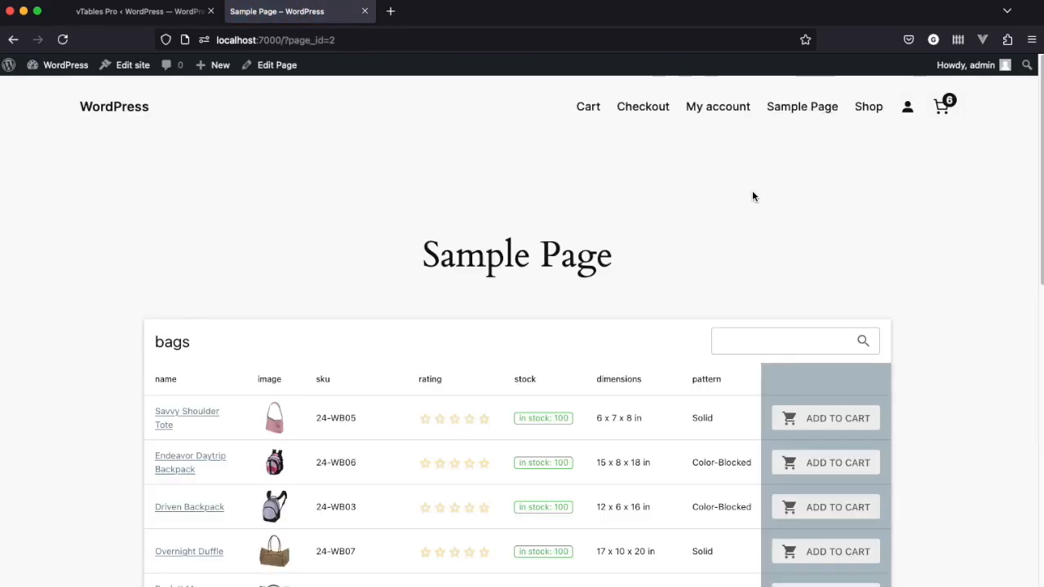
scroll(752, 196, "down", 5)
scroll(751, 196, "down", 1)
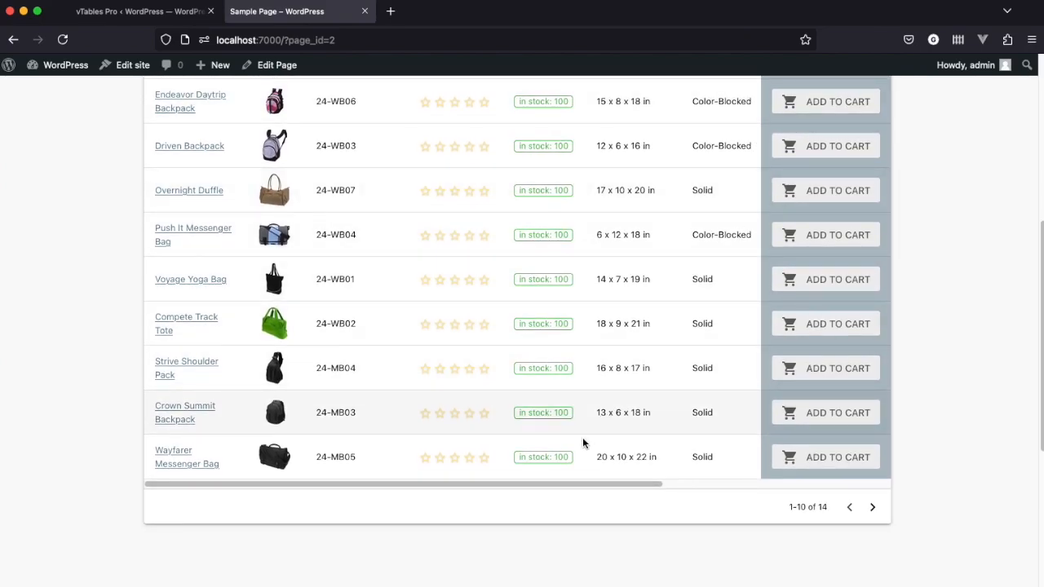
left_click_drag(559, 485, 463, 487)
scroll(657, 375, "up", 4)
scroll(658, 383, "up", 3)
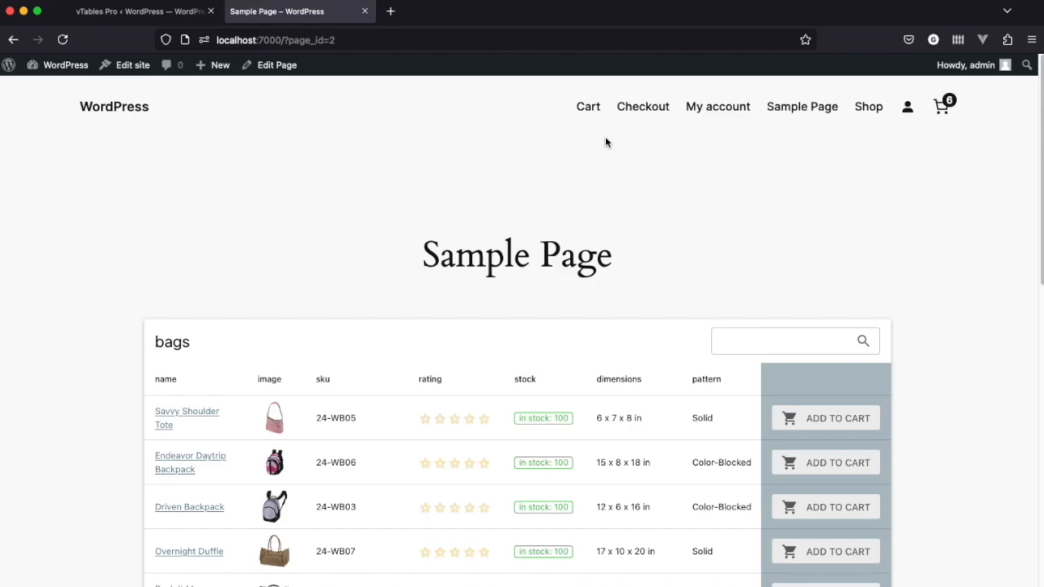
Step: Back in the bags table settings, turn off the WooCommerce notifications, set the row button label to "Buy now", and save
left_click(142, 22)
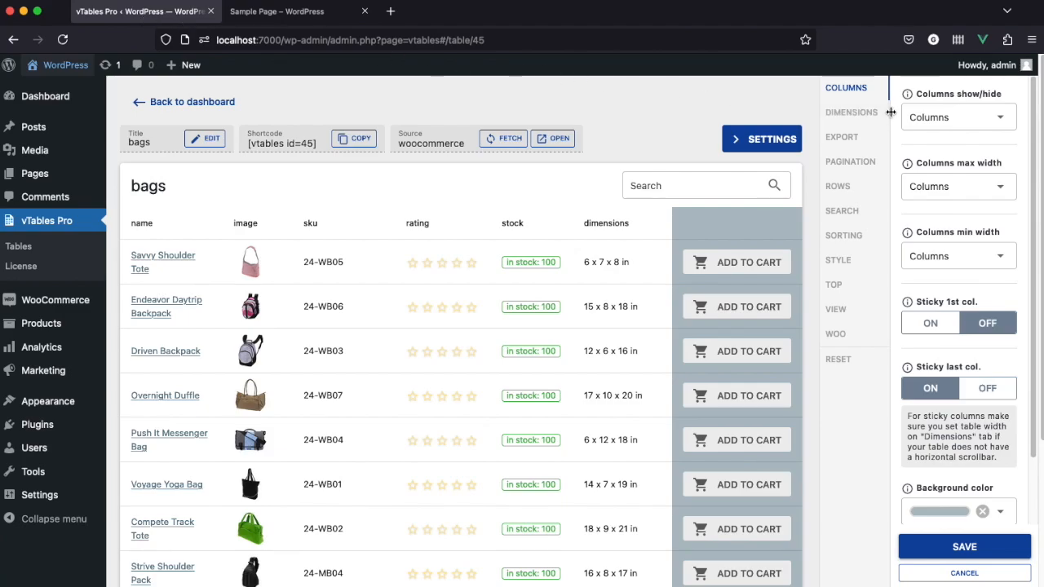
left_click(856, 332)
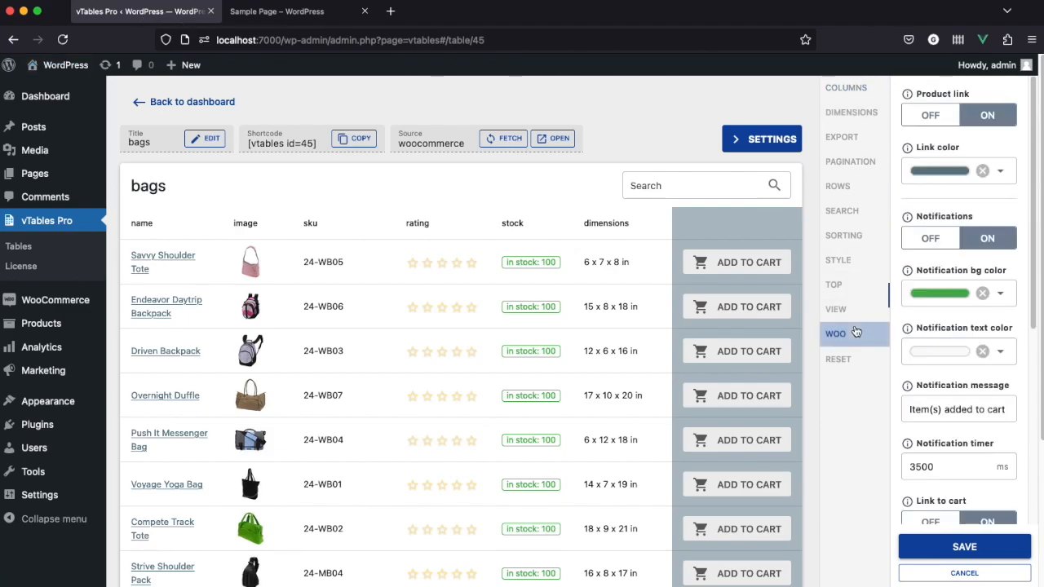
left_click(929, 239)
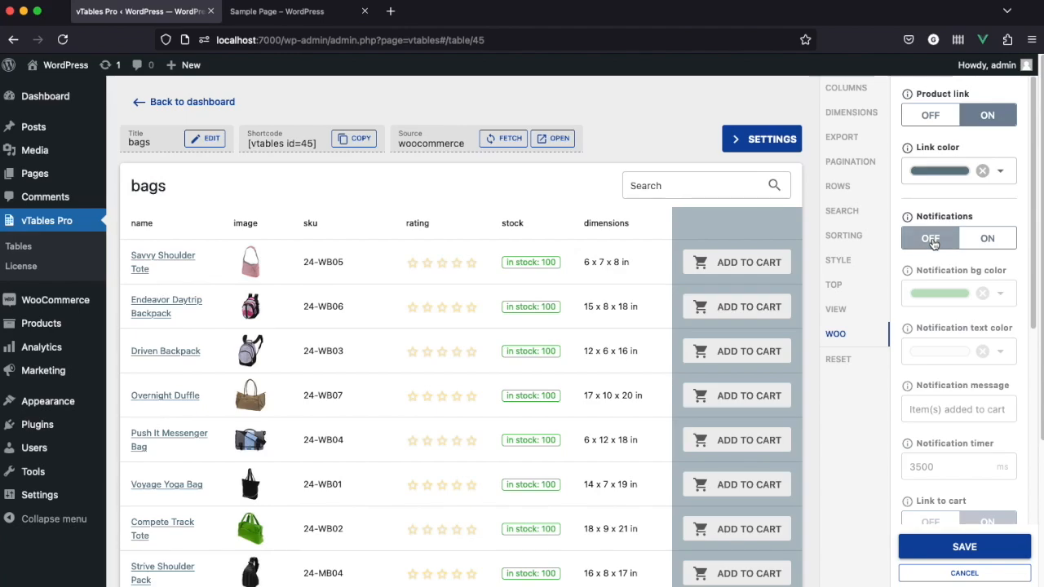
left_click(862, 192)
triple_click(940, 170)
type("Buy now")
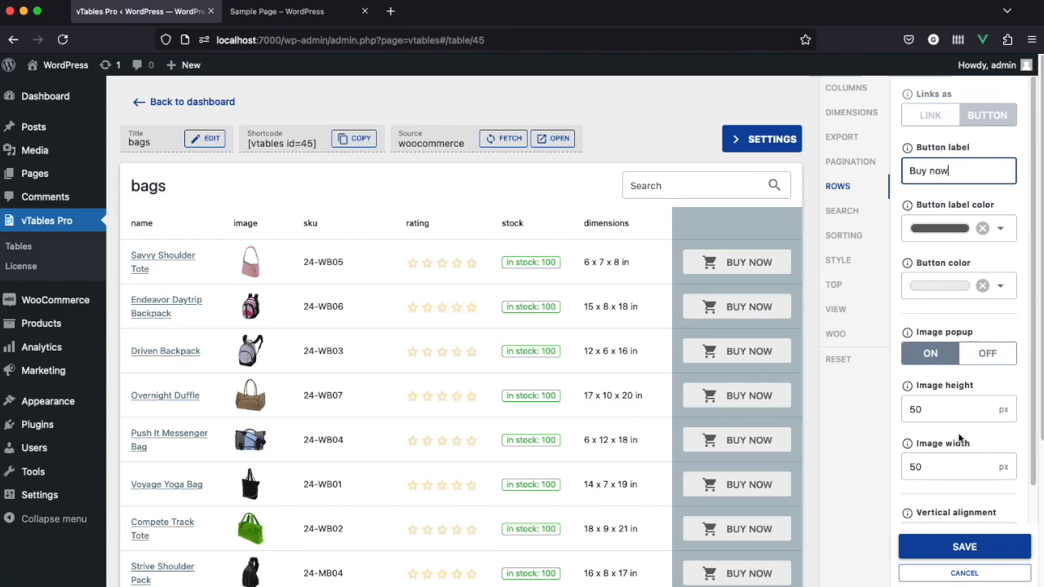
left_click(954, 545)
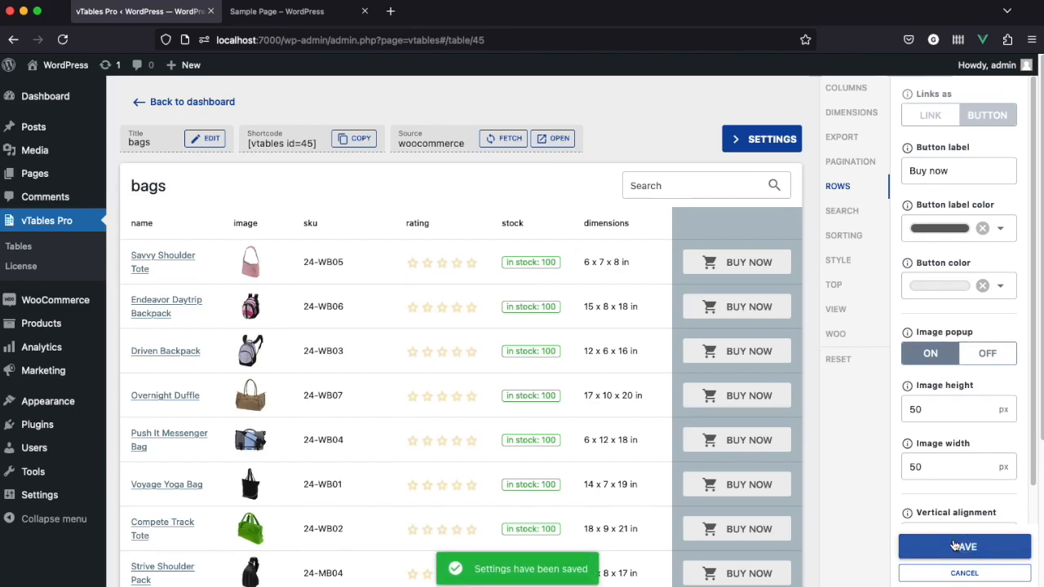
Step: In the WooCommerce product settings, enable redirecting to the cart page after successful addition and save the changes
mouse_move(61, 307)
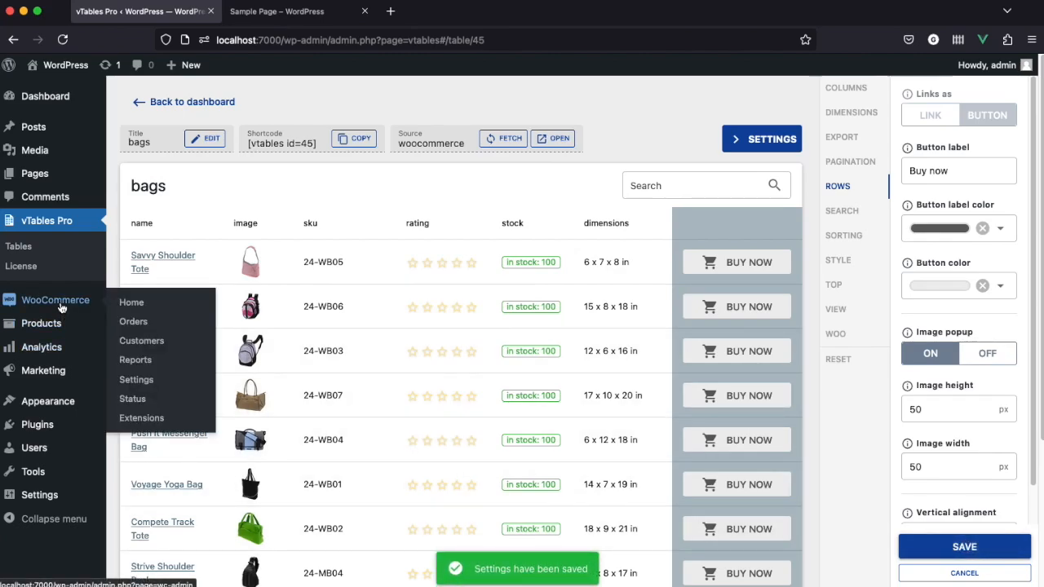
left_click(137, 381)
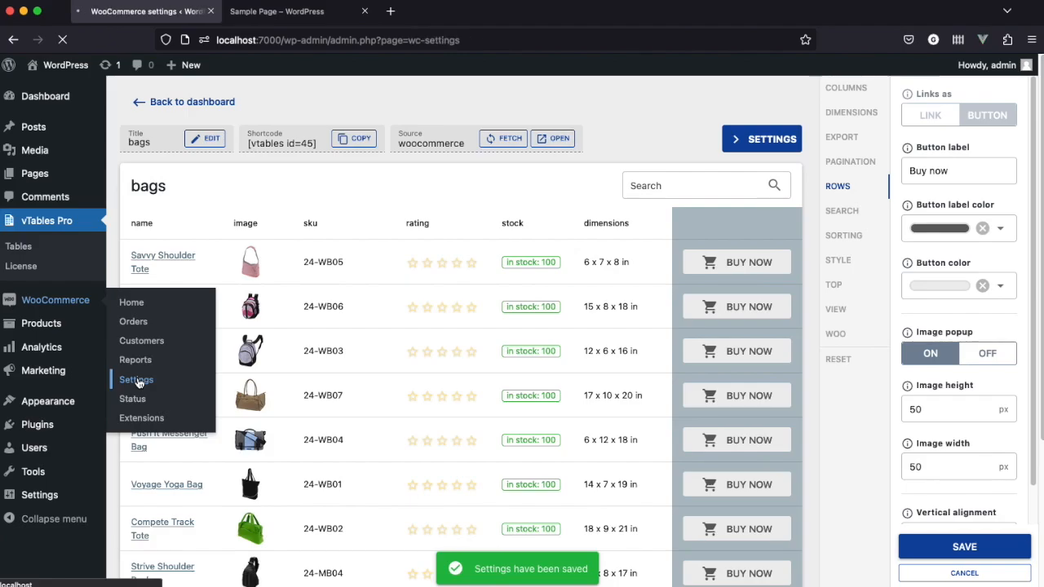
left_click(199, 157)
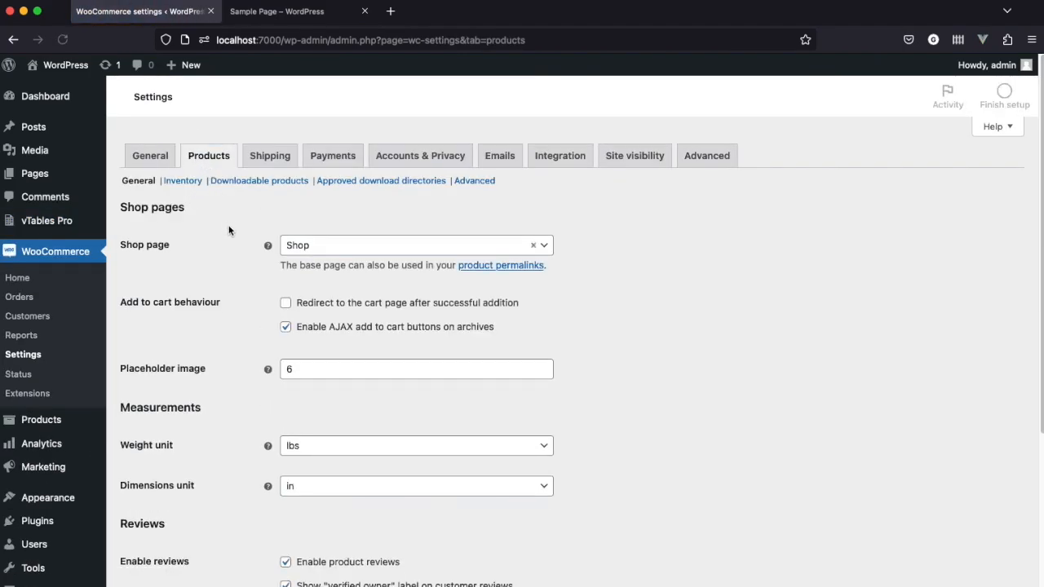
left_click(285, 303)
scroll(235, 318, "down", 5)
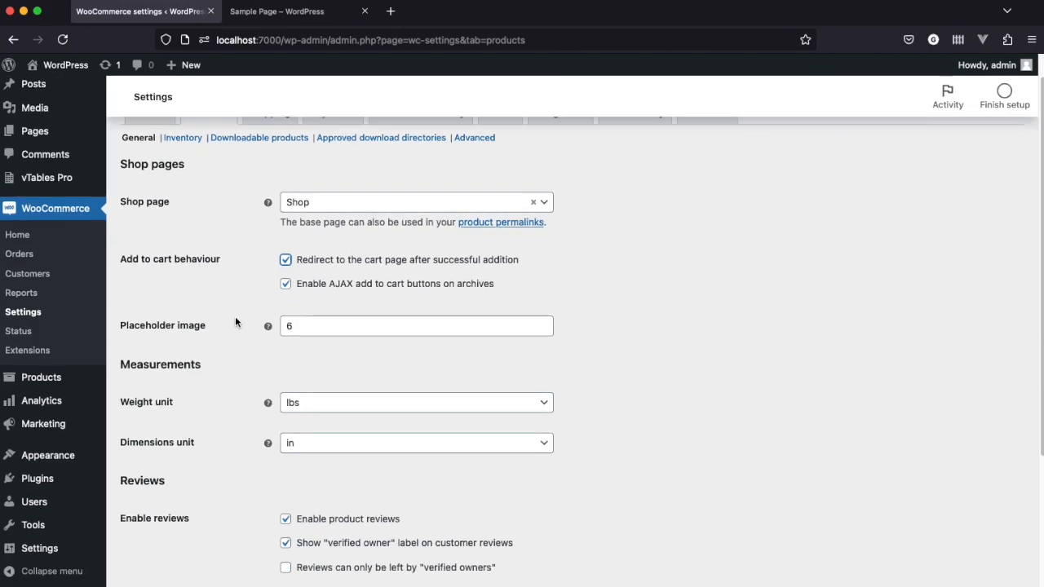
left_click(156, 517)
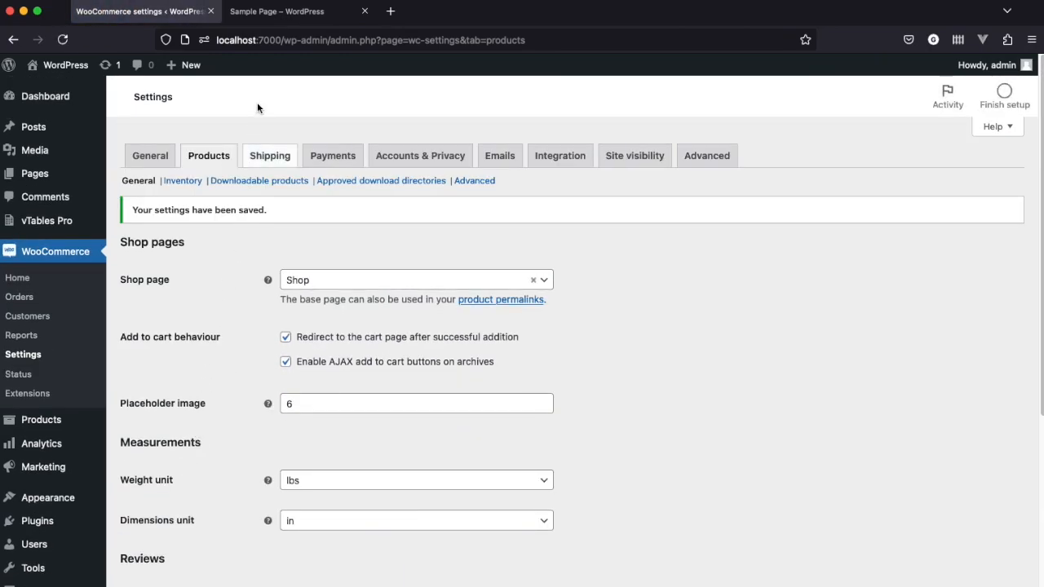
Step: Reload the published Sample Page and test the cart redirect by buying the Savvy Shoulder Tote
left_click(277, 22)
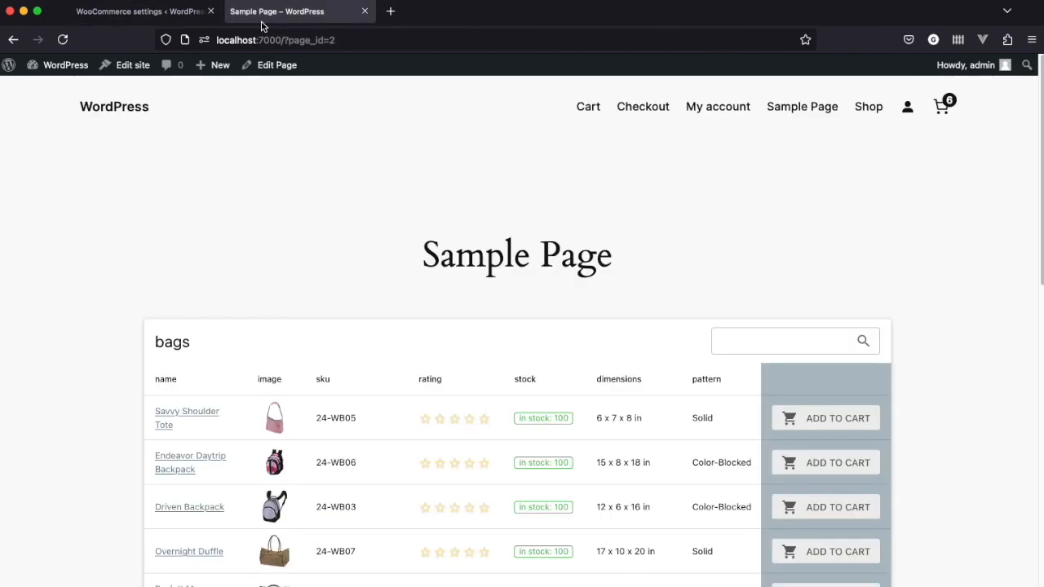
left_click(62, 39)
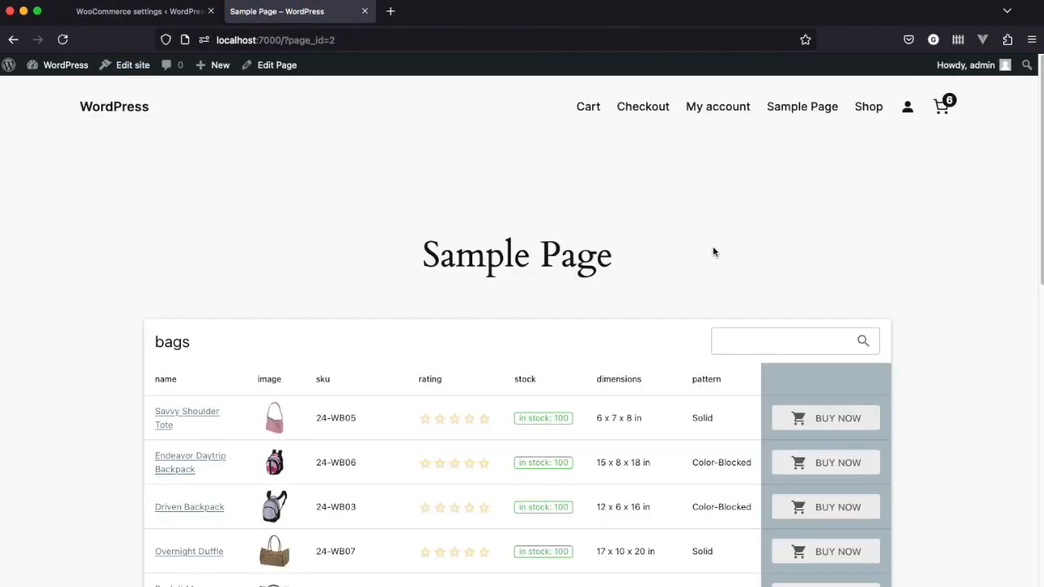
left_click(845, 424)
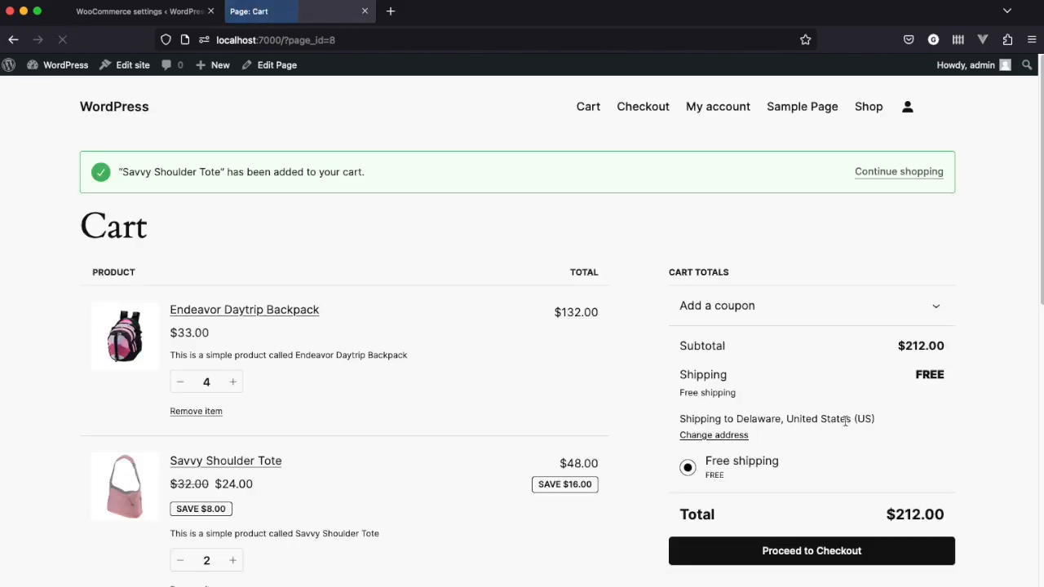
Step: Review the products listed on the cart page down to the last item
scroll(534, 358, "down", 5)
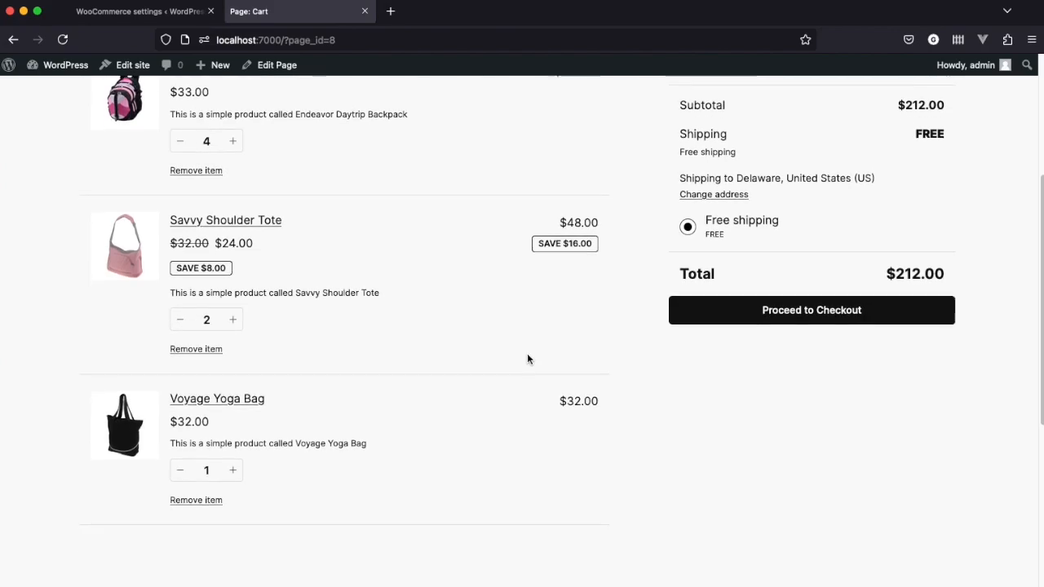
scroll(526, 359, "up", 1)
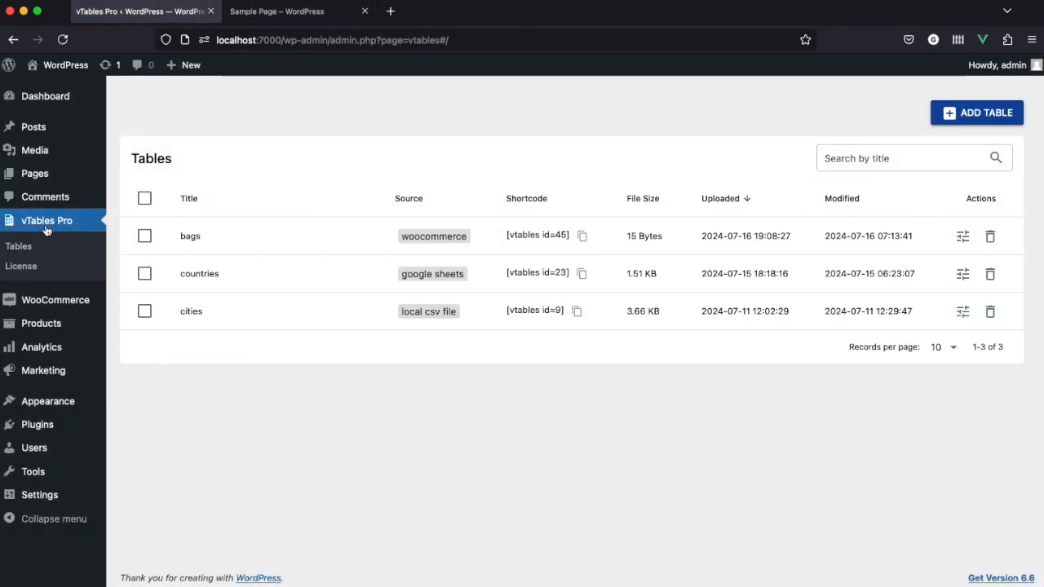
Step: Open the bags table's settings in vTables Pro and review the option sections from Columns through Dimensions, Export, Pagination, Rows, Search and Sorting to Style
left_click(212, 236)
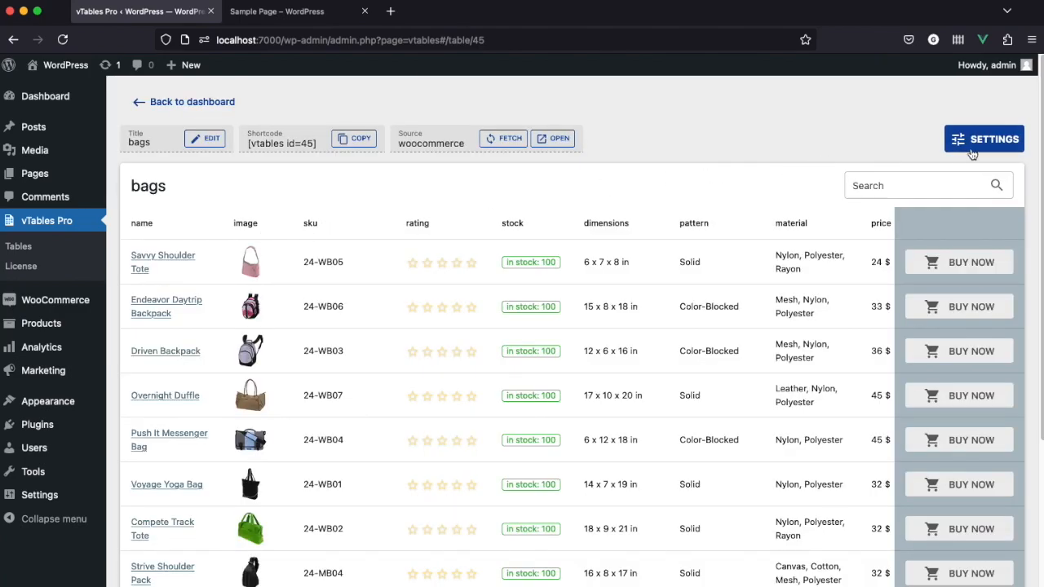
left_click(970, 154)
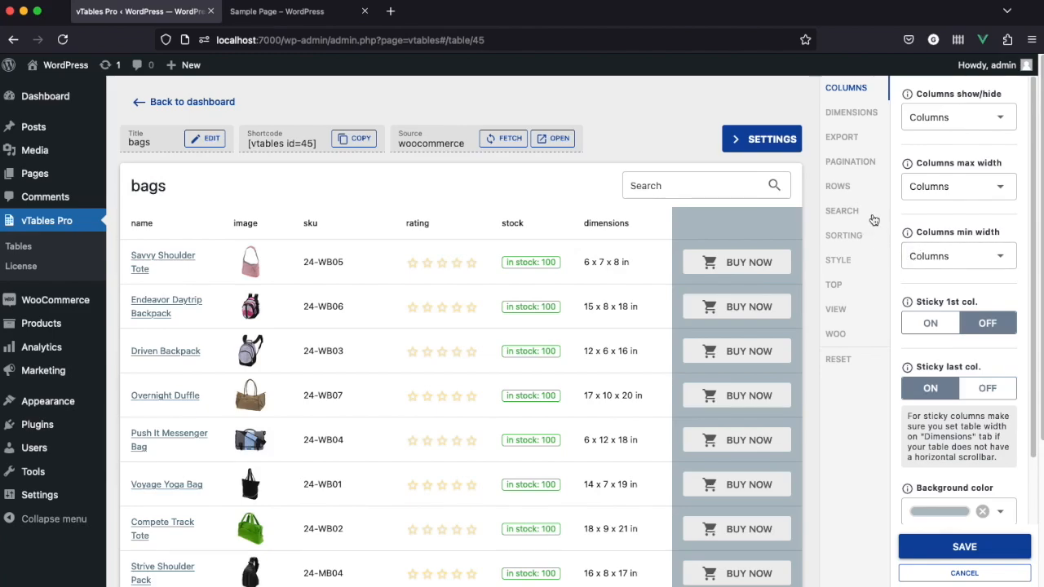
left_click(851, 117)
left_click(852, 140)
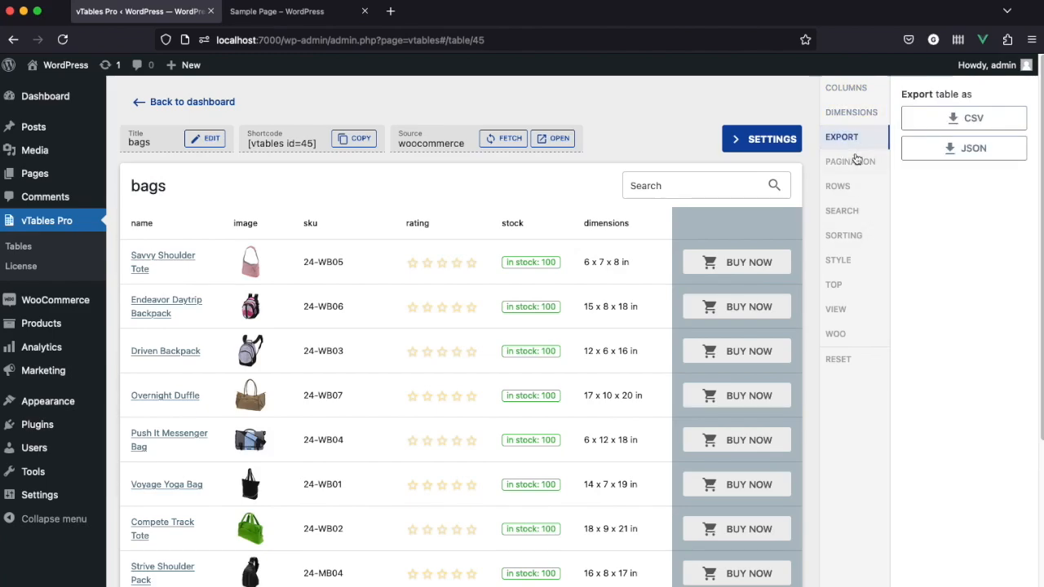
left_click(852, 162)
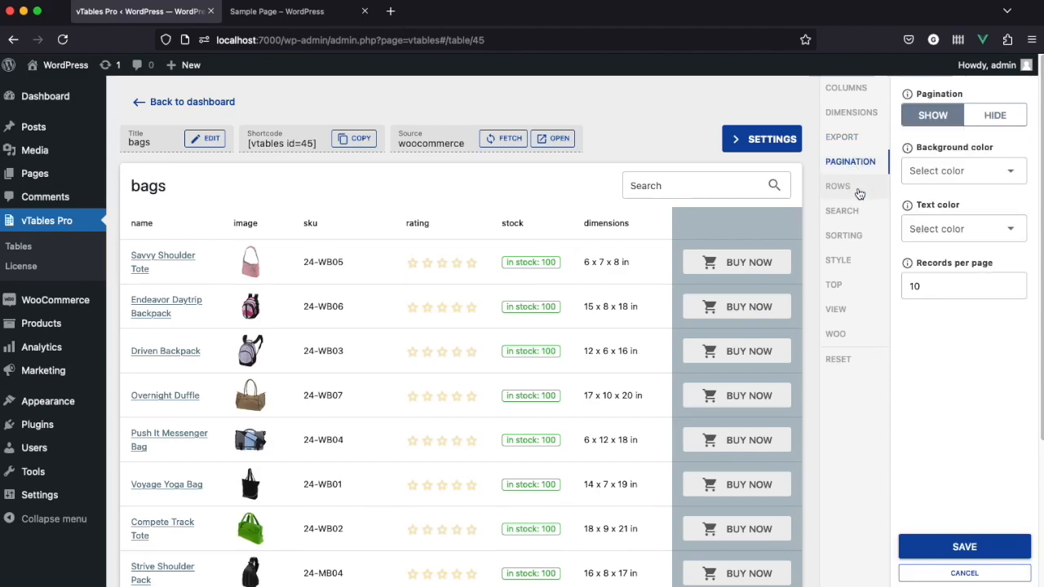
left_click(859, 194)
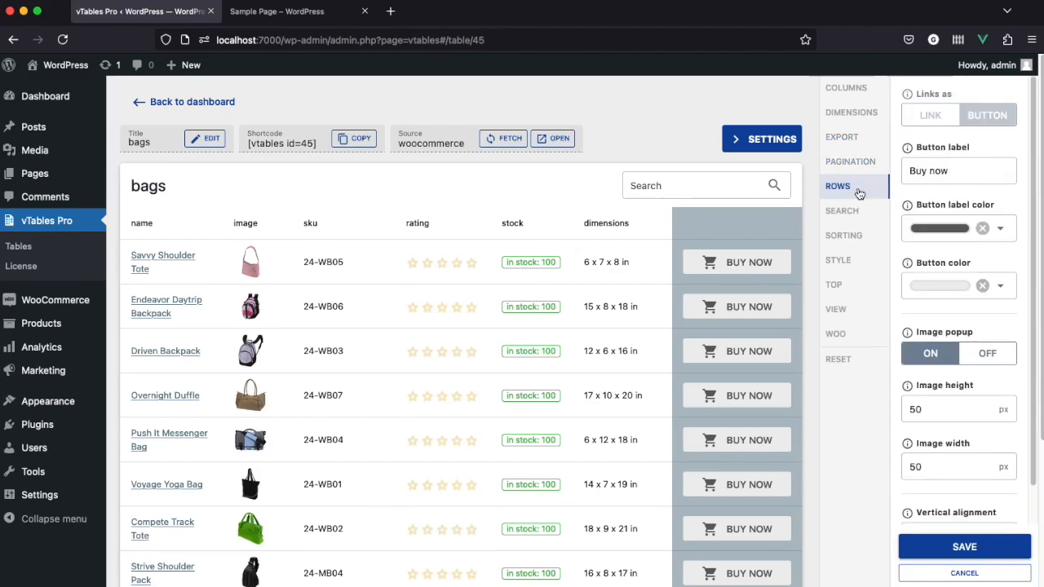
left_click(859, 212)
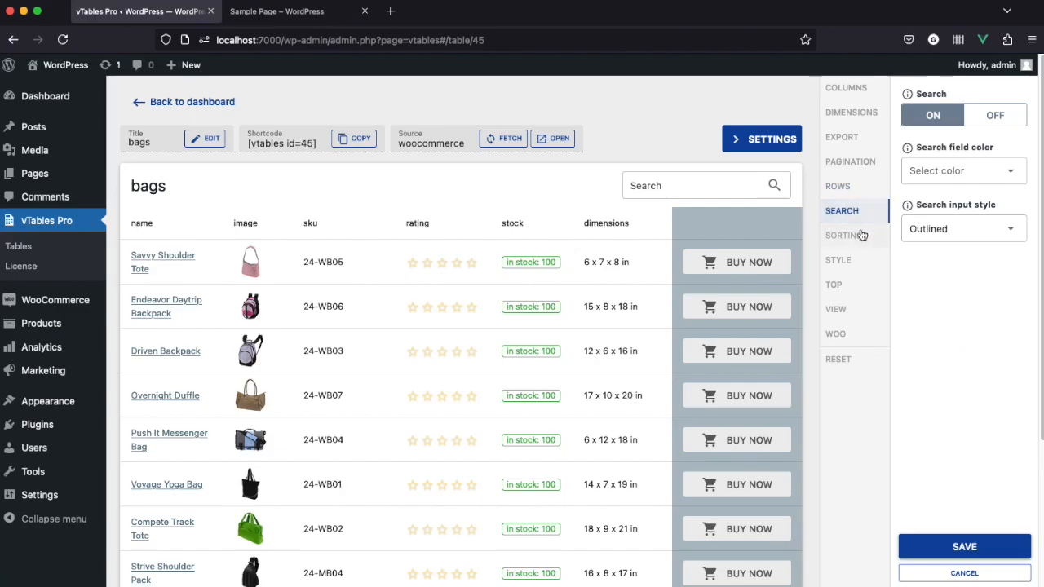
left_click(860, 234)
left_click(860, 260)
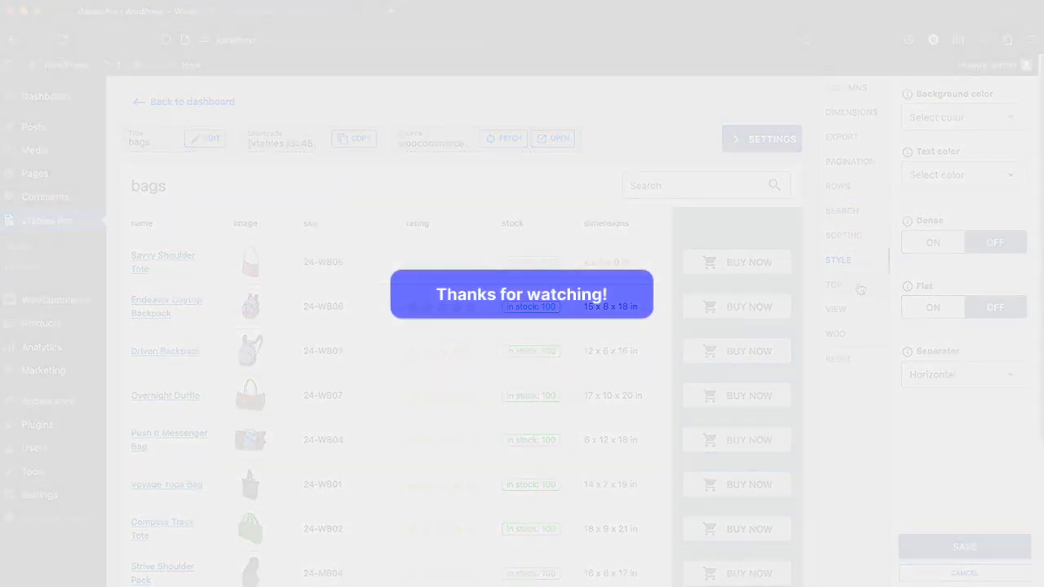